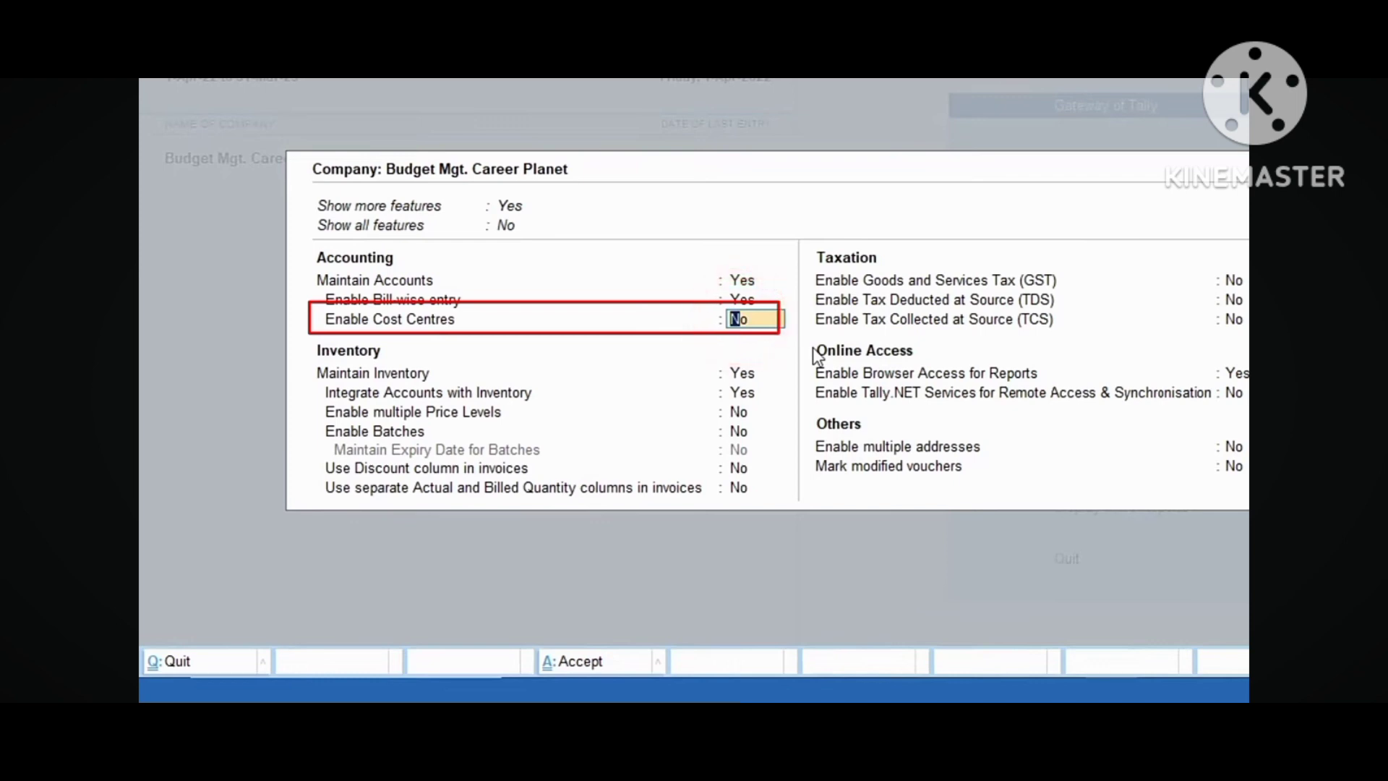
Step: Set Enable Cost Centres to Yes in the company features and open a new Cost Centre master
text(y)
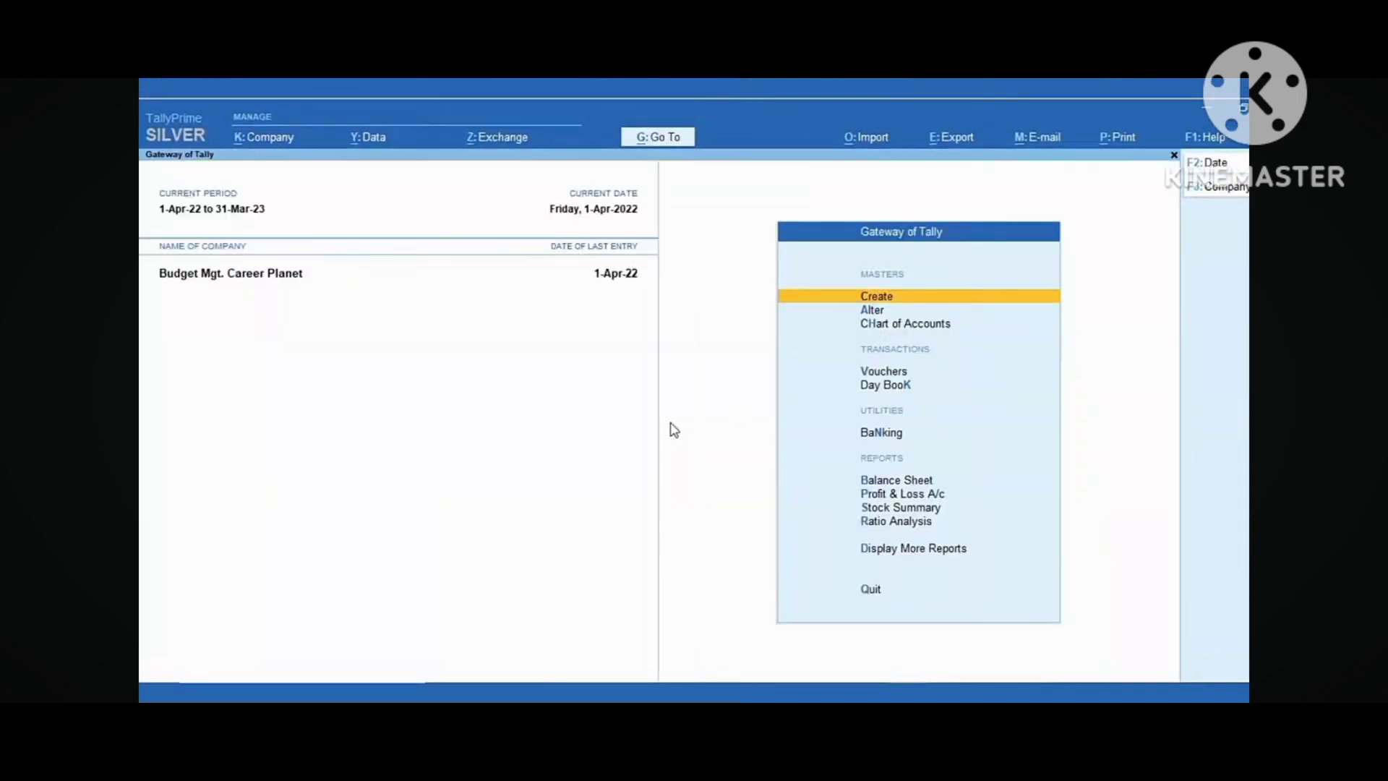
key(Return)
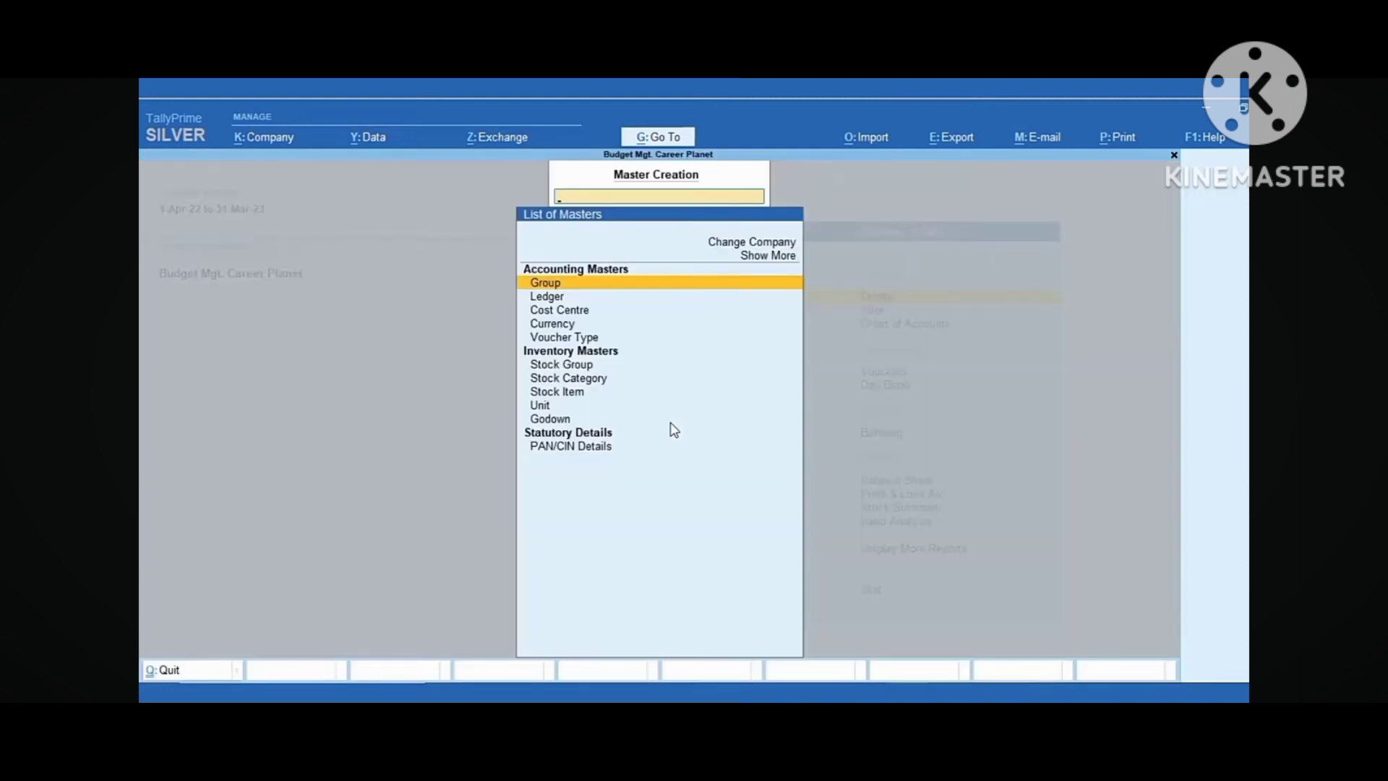
key(Down)
key(Down)
key(Return)
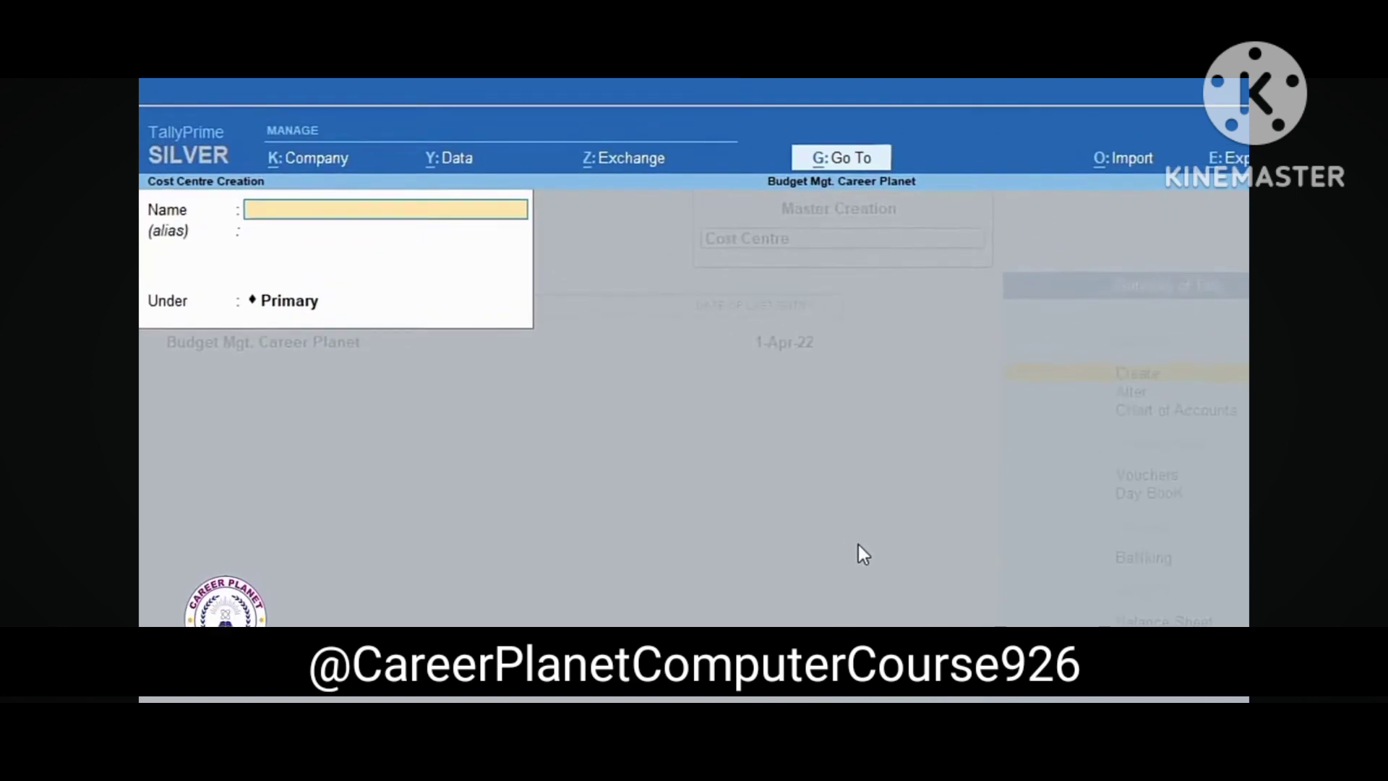
Step: Create a cost centre named Course Income under Primary
text(Couyres)
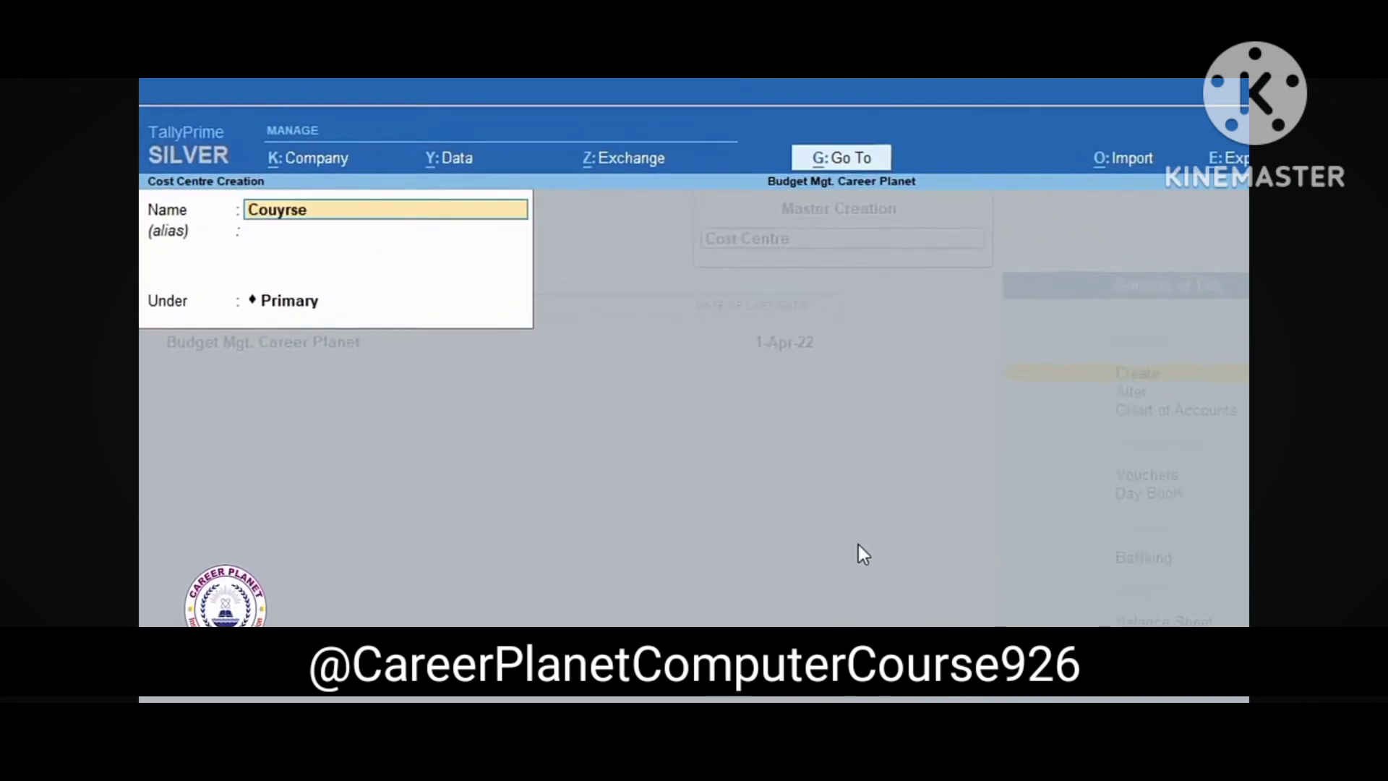
key(BackSpace)
key(BackSpace)
key(BackSpace)
key(BackSpace)
text(rse I)
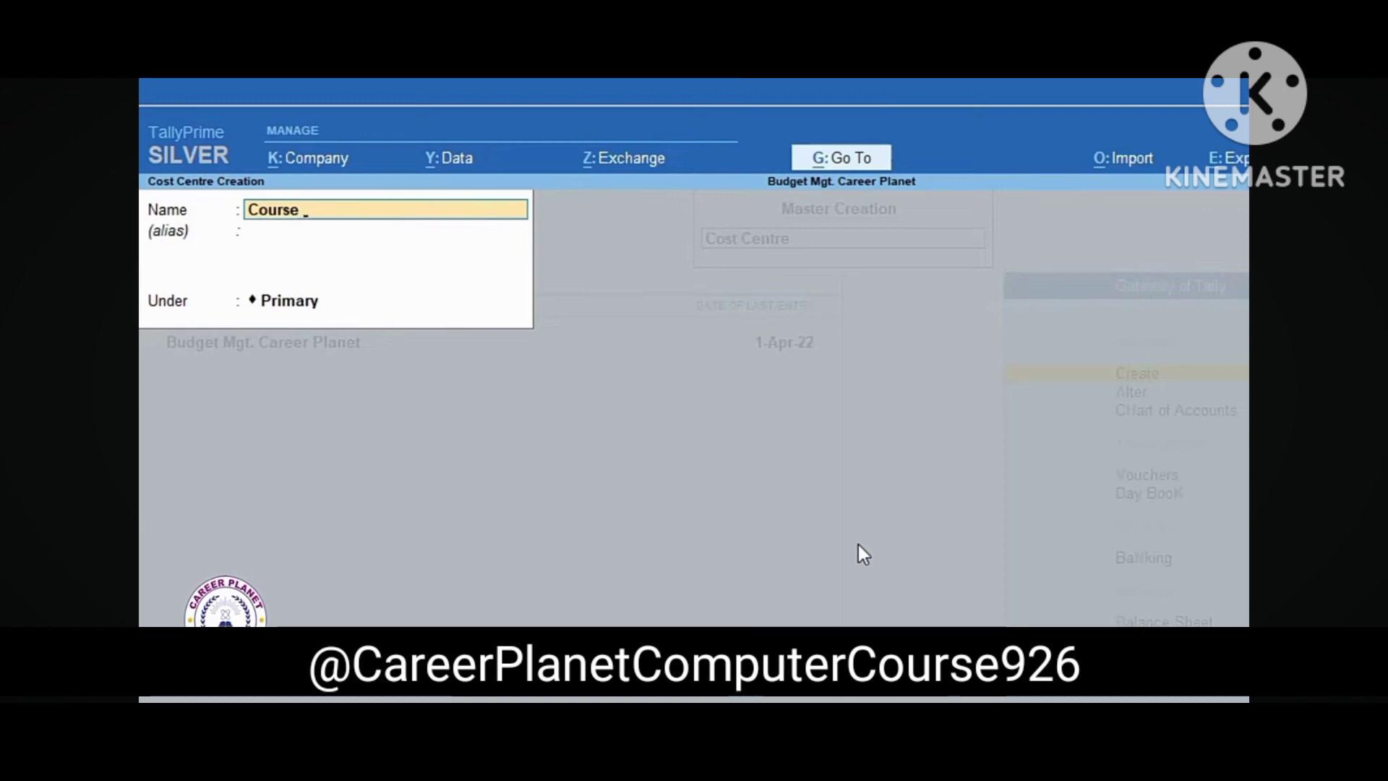
text(m)
key(BackSpace)
text(nc)
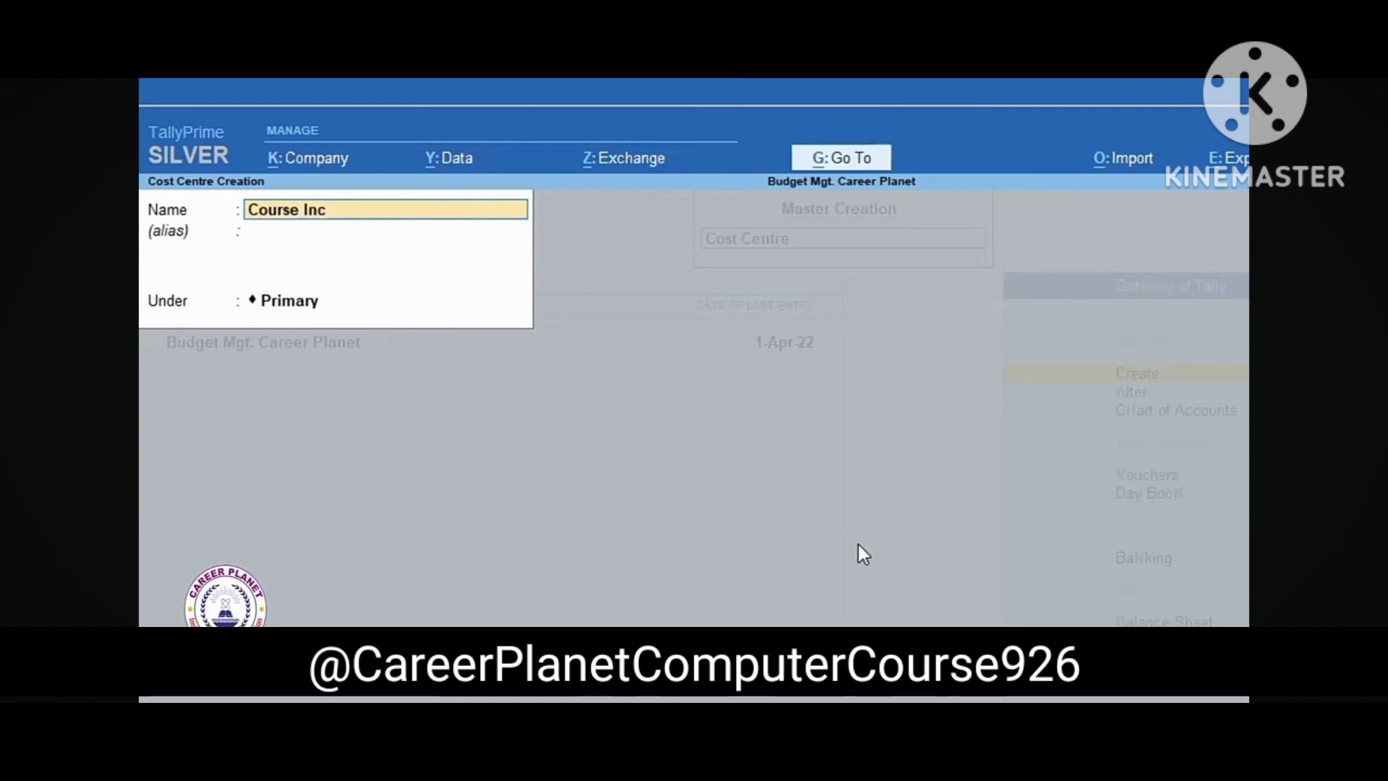
key(Return)
key(Return)
key(Return)
key(Return)
Step: Create a second cost centre named Course Exp. under Primary and return to the list of masters
text(C)
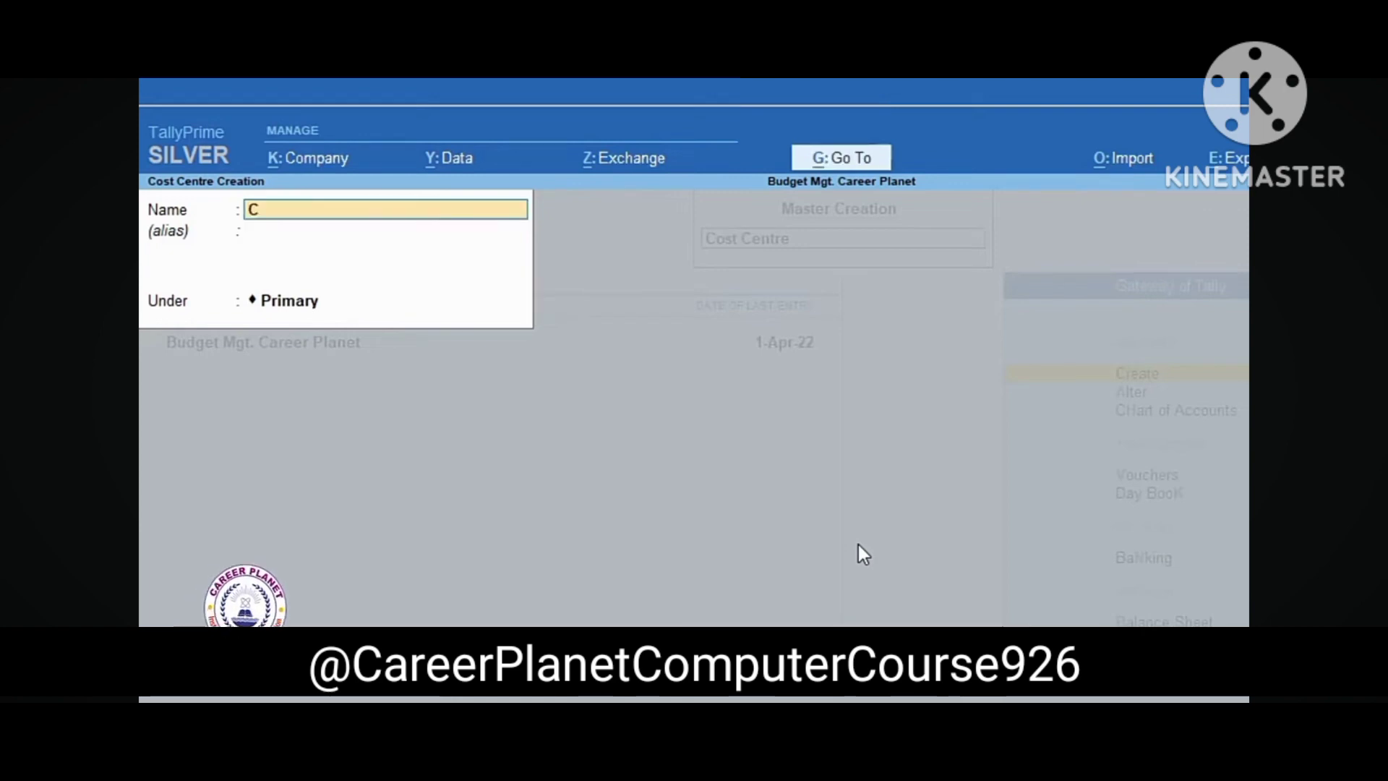
text(oure)
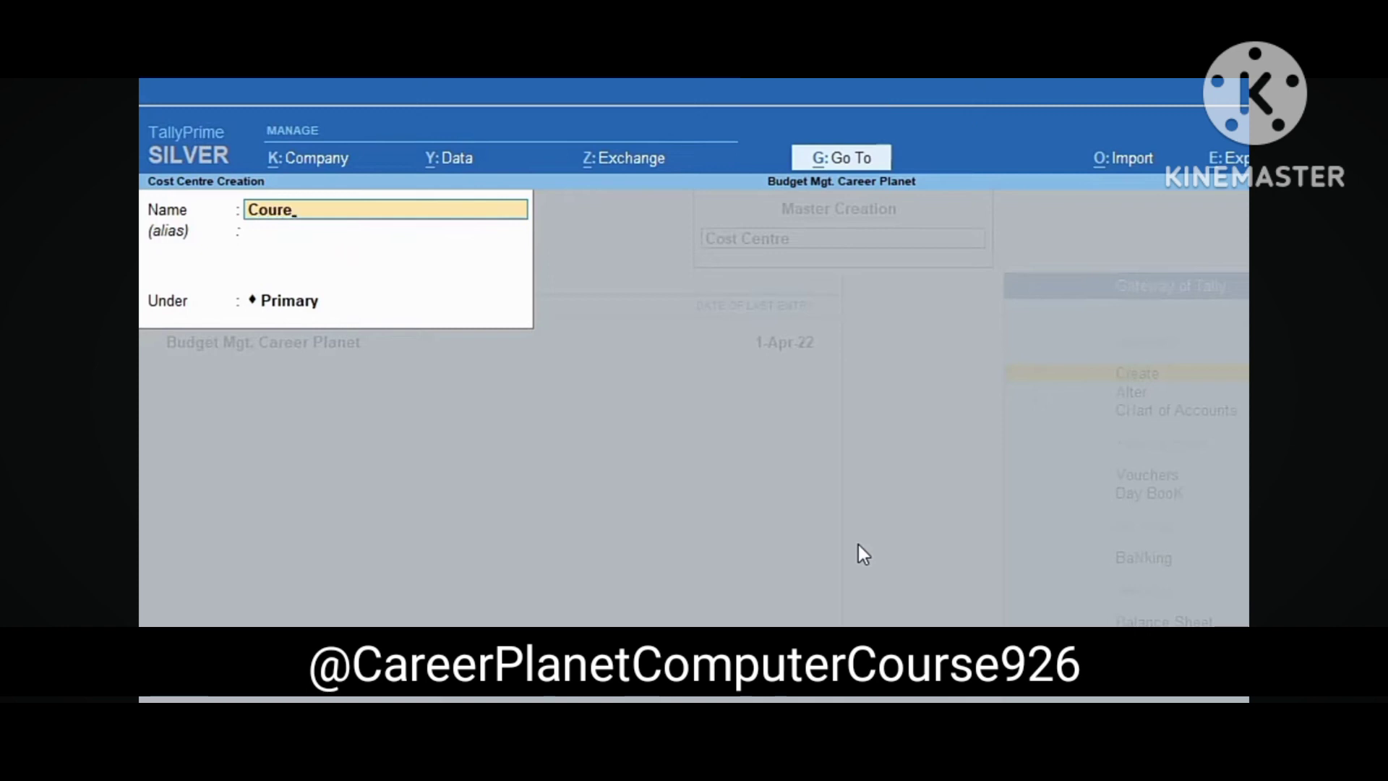
key(BackSpace)
key(BackSpace)
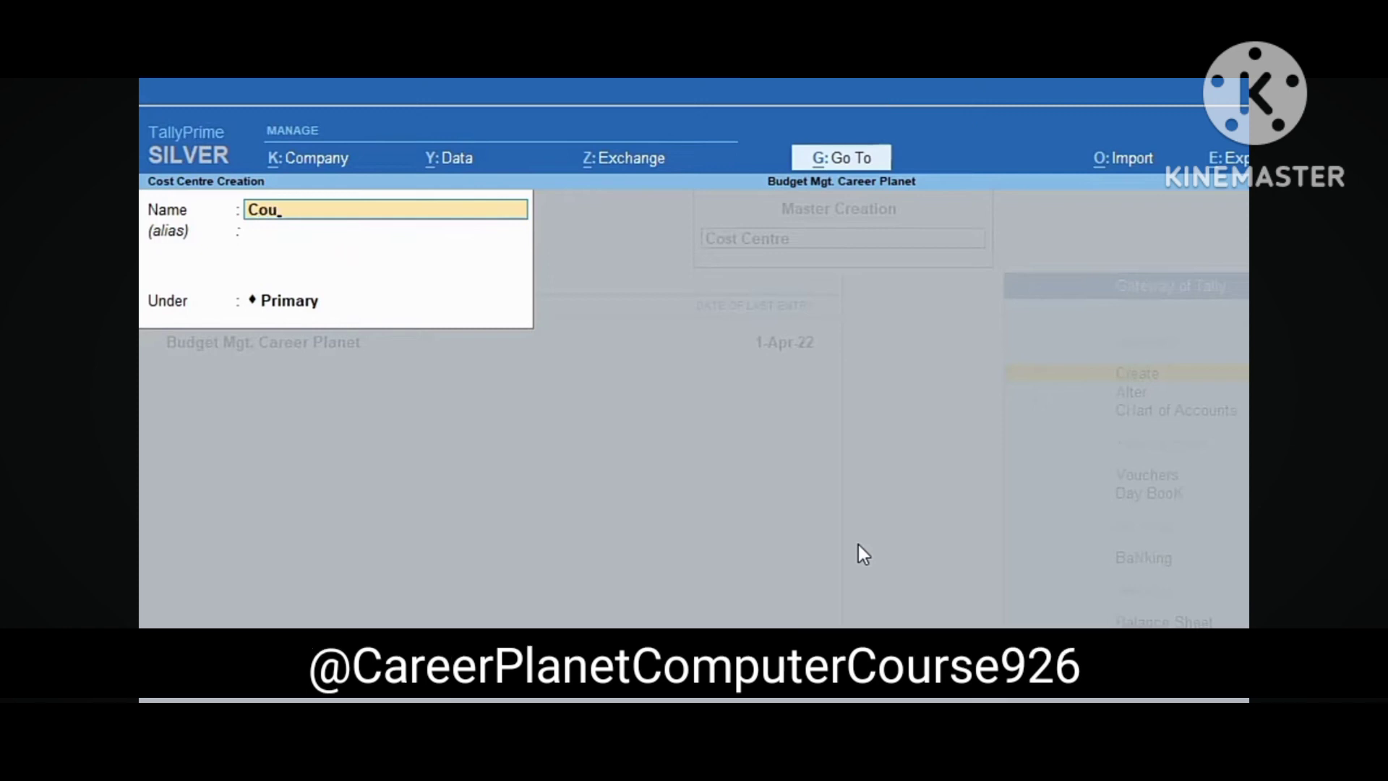
text(rse Exp.)
key(Return)
key(Return)
key(Return)
key(Escape)
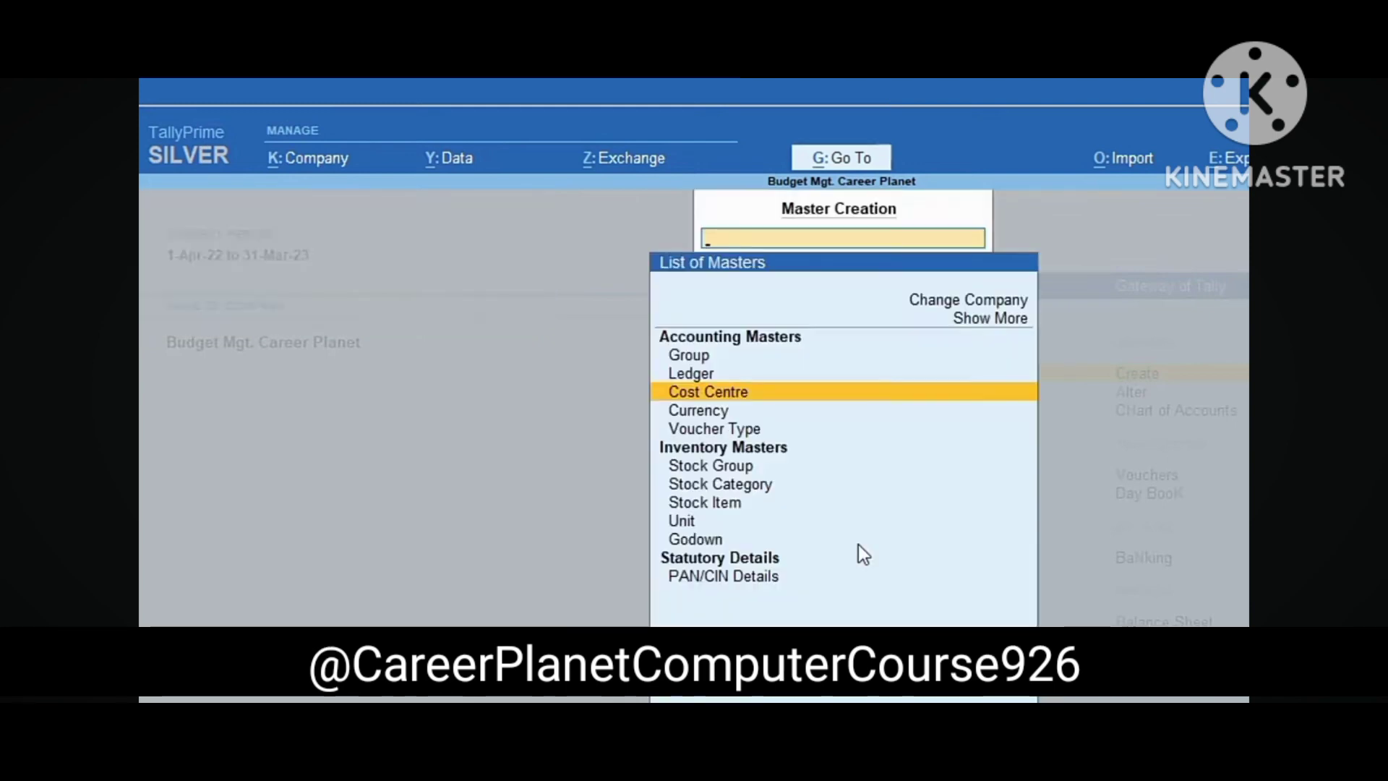
Step: Fill in a new ledger named Tally Course Fee under Direct Incomes, with type Not Applicable and cost centres applicable
key(Up)
key(Return)
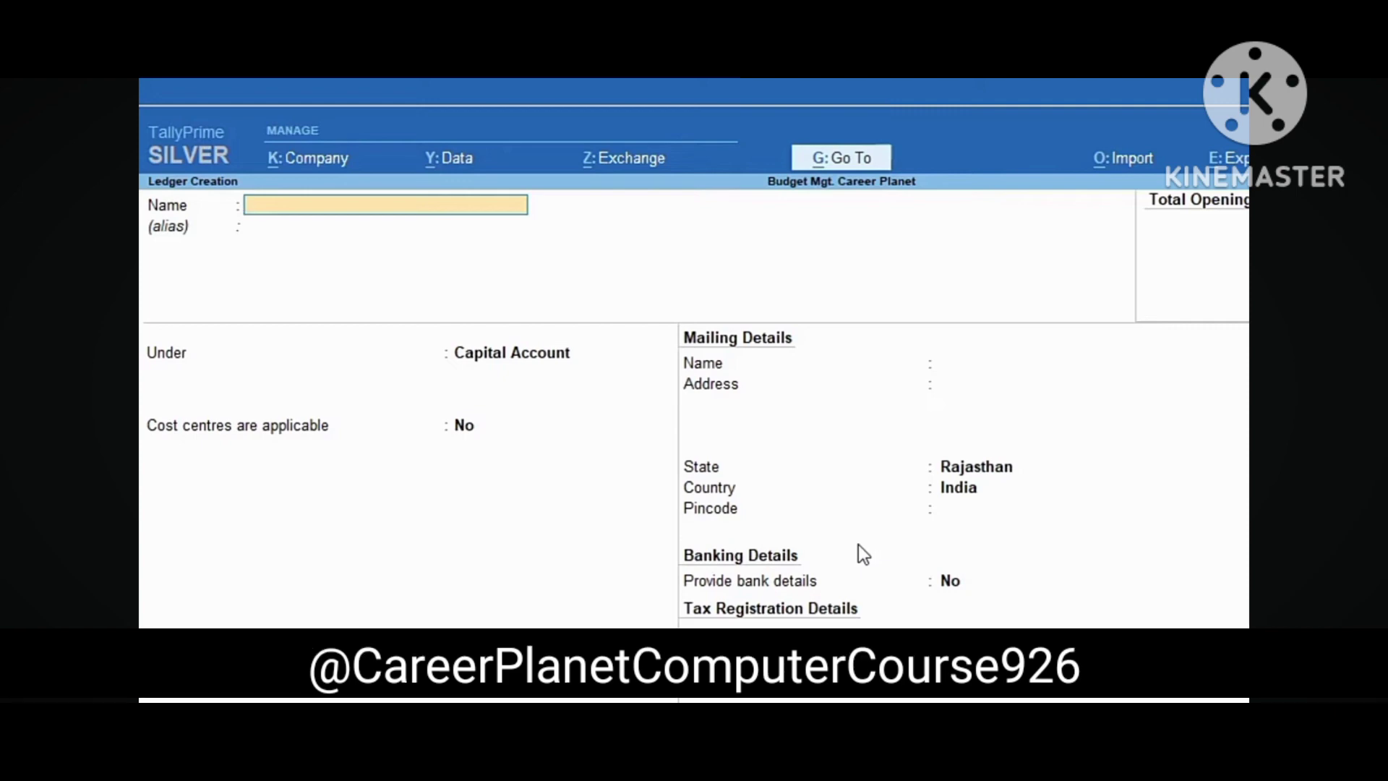
text(Tally Course Fee)
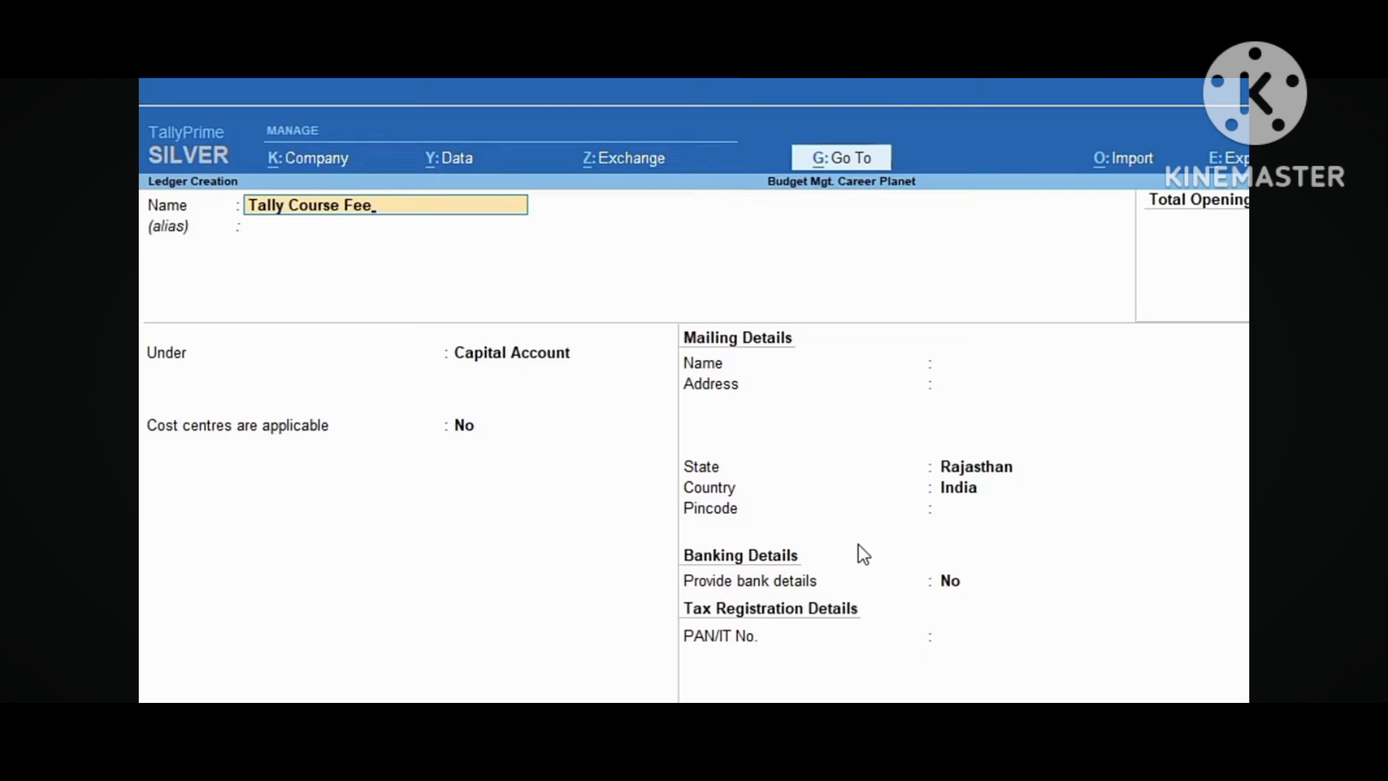
key(Return)
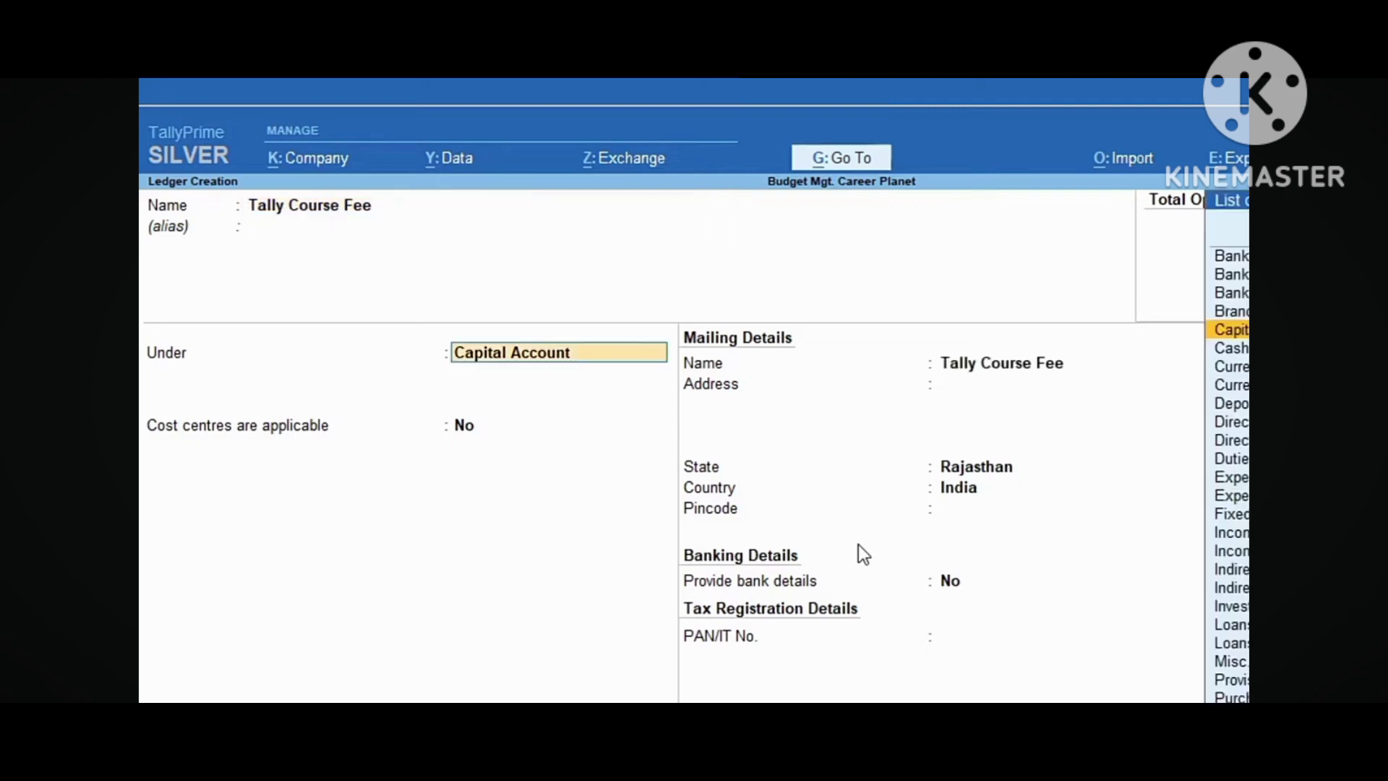
text(D)
key(Down)
key(Down)
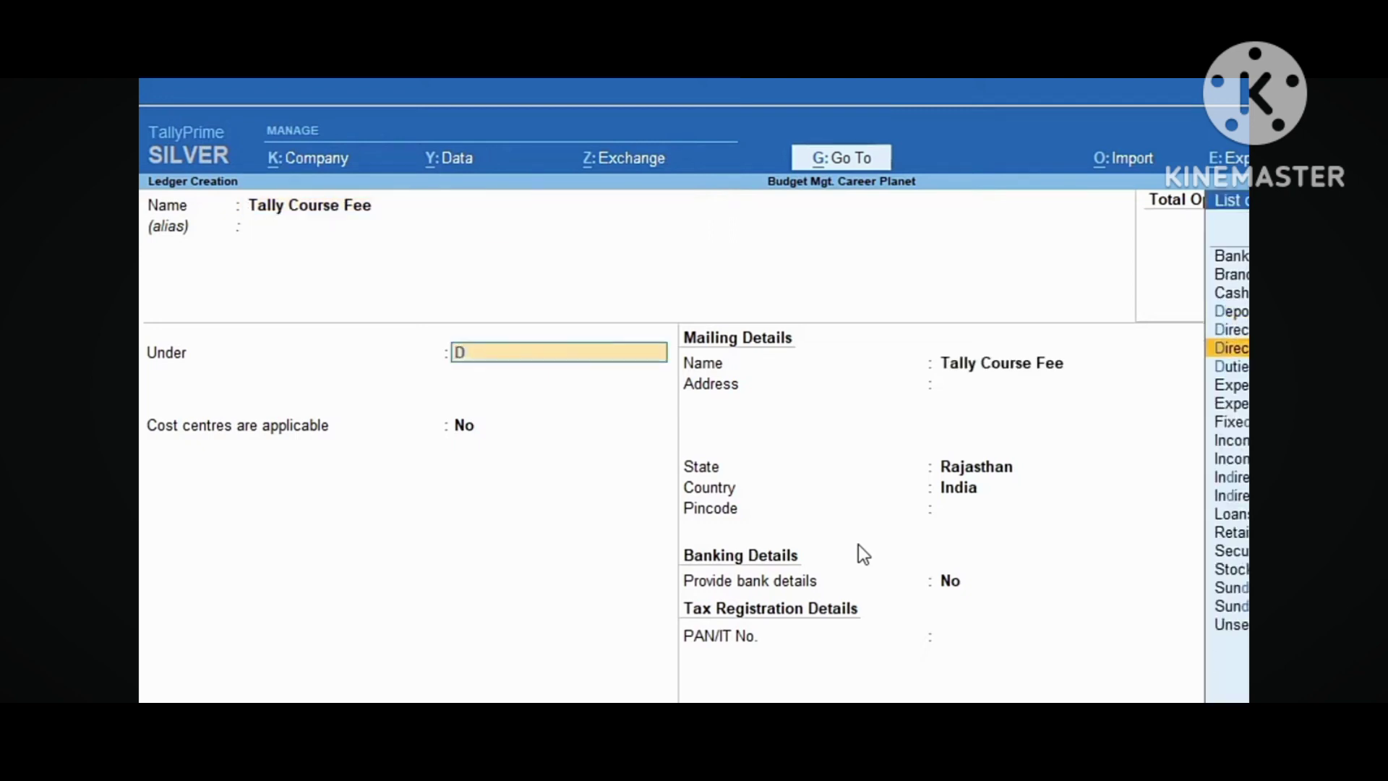
key(Return)
key(Return)
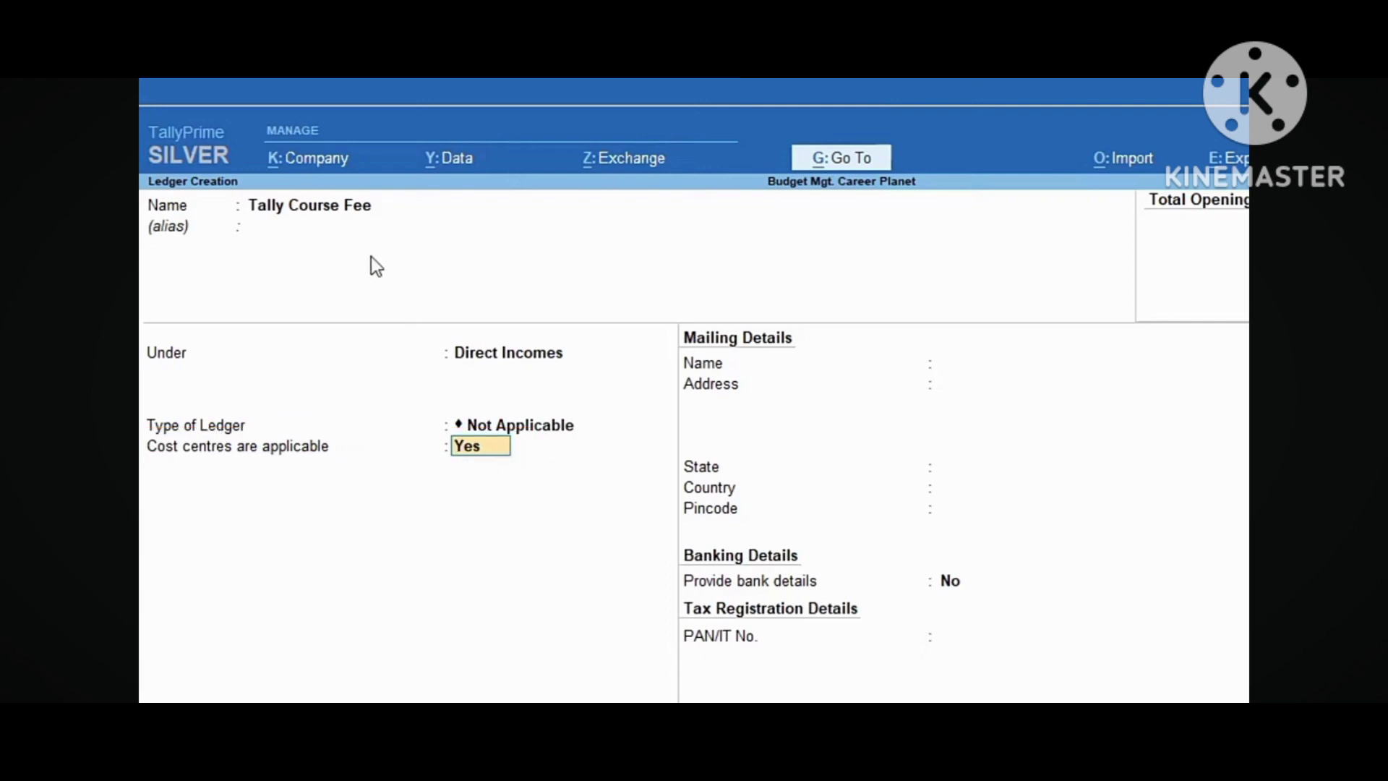
Step: Check the Apply Cost Centres for Ledgers option in the ledger configuration, keep it at Yes, and save the Tally Course Fee ledger
key(F12)
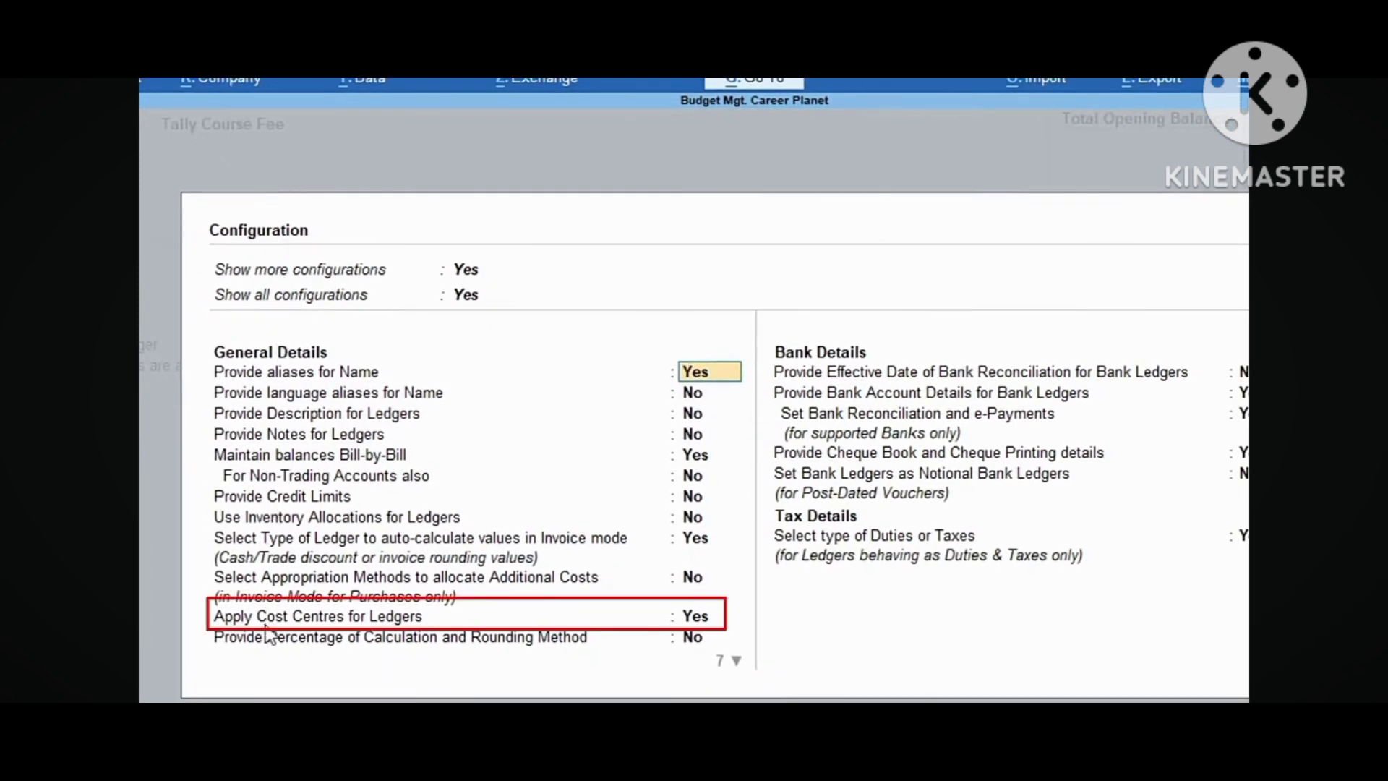
click(353, 619)
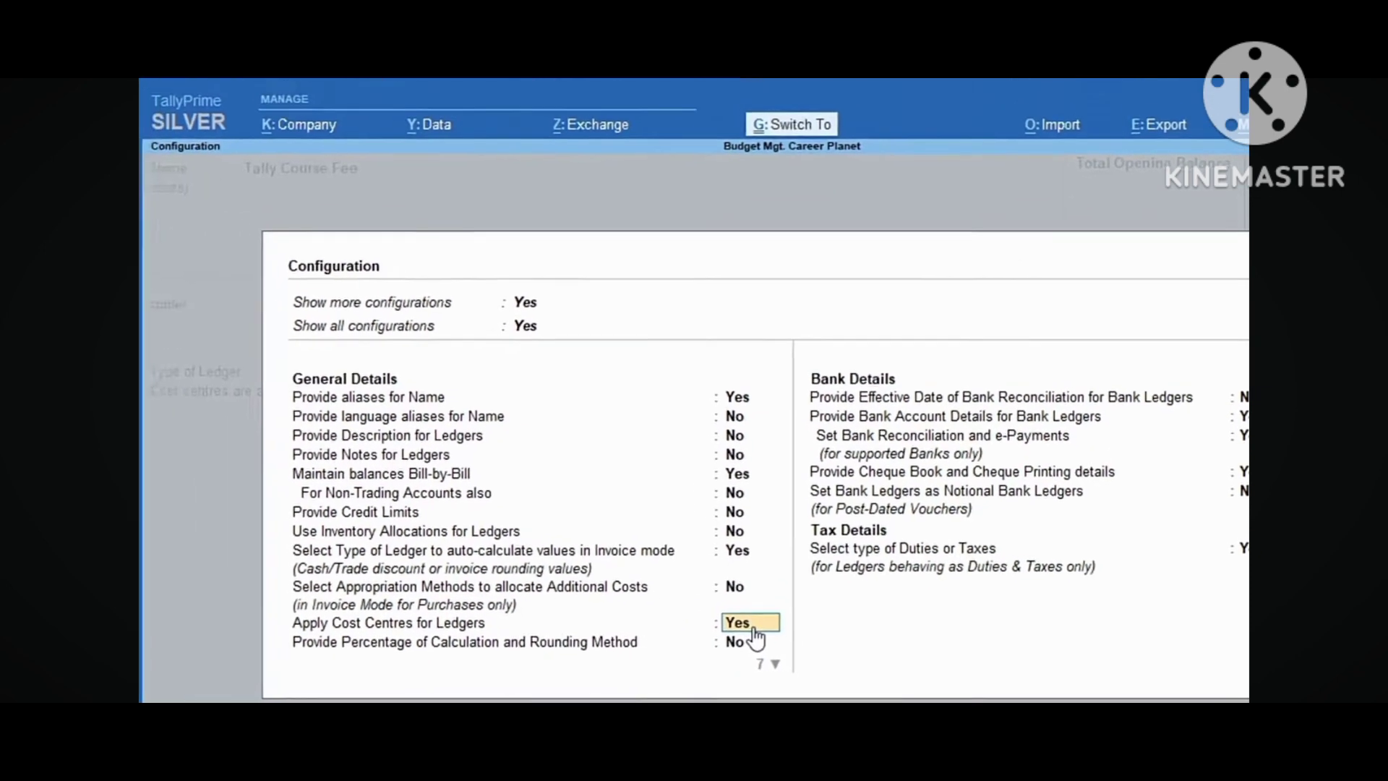
key(ctrl+a)
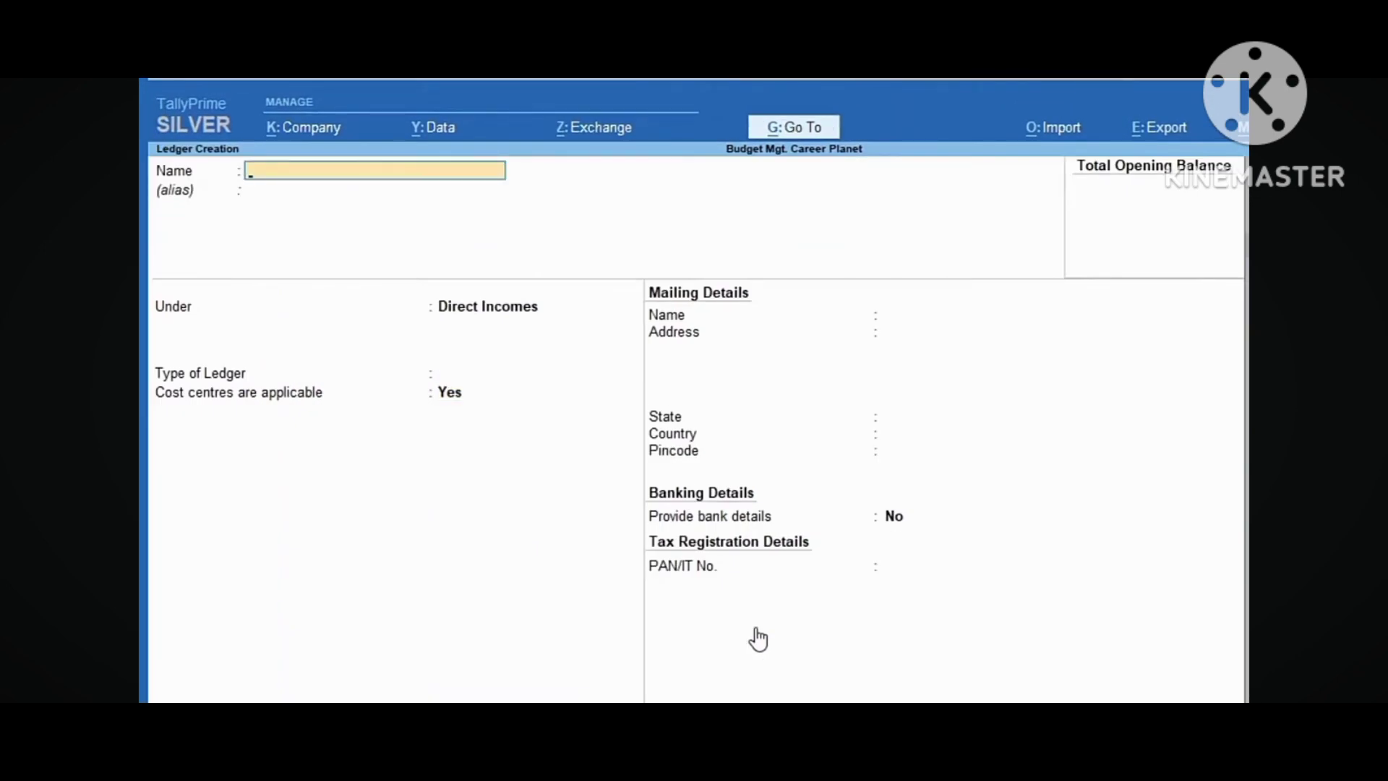
Step: Create a ledger named Adv. Exp. under Indirect Expenses with cost centres applicable, and return to the list of masters
text(Adv. Exp)
key(Return)
text(In)
key(Down)
key(Down)
key(Down)
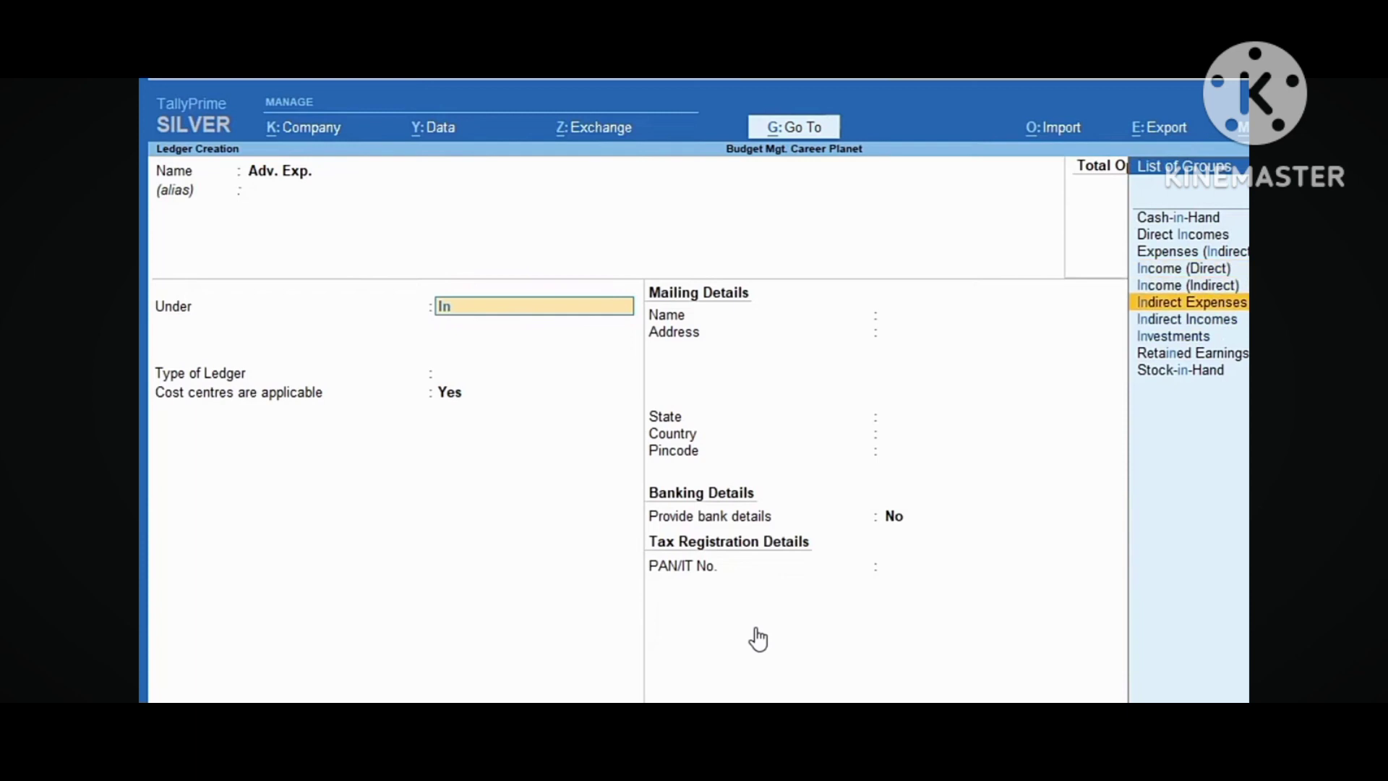
key(Return)
key(Return)
key(Return)
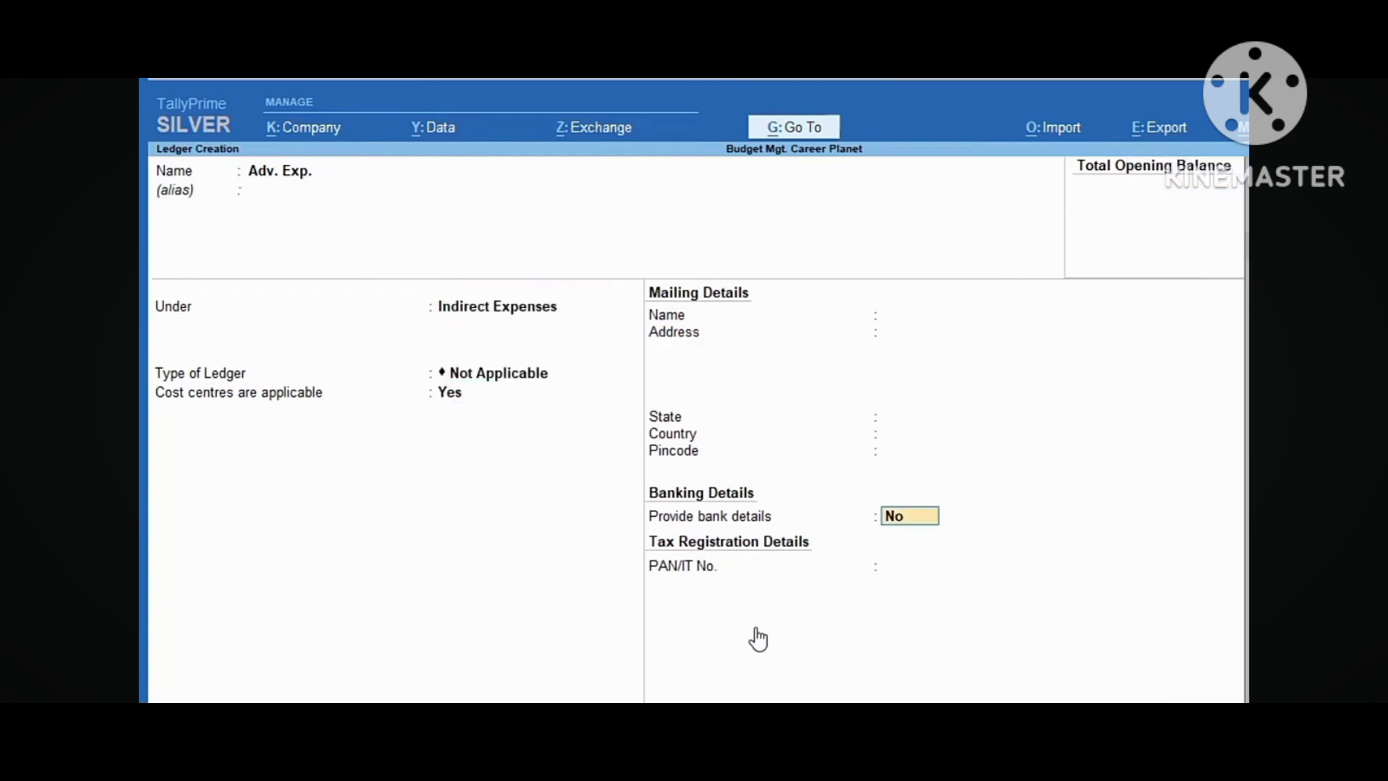
key(Return)
key(Escape)
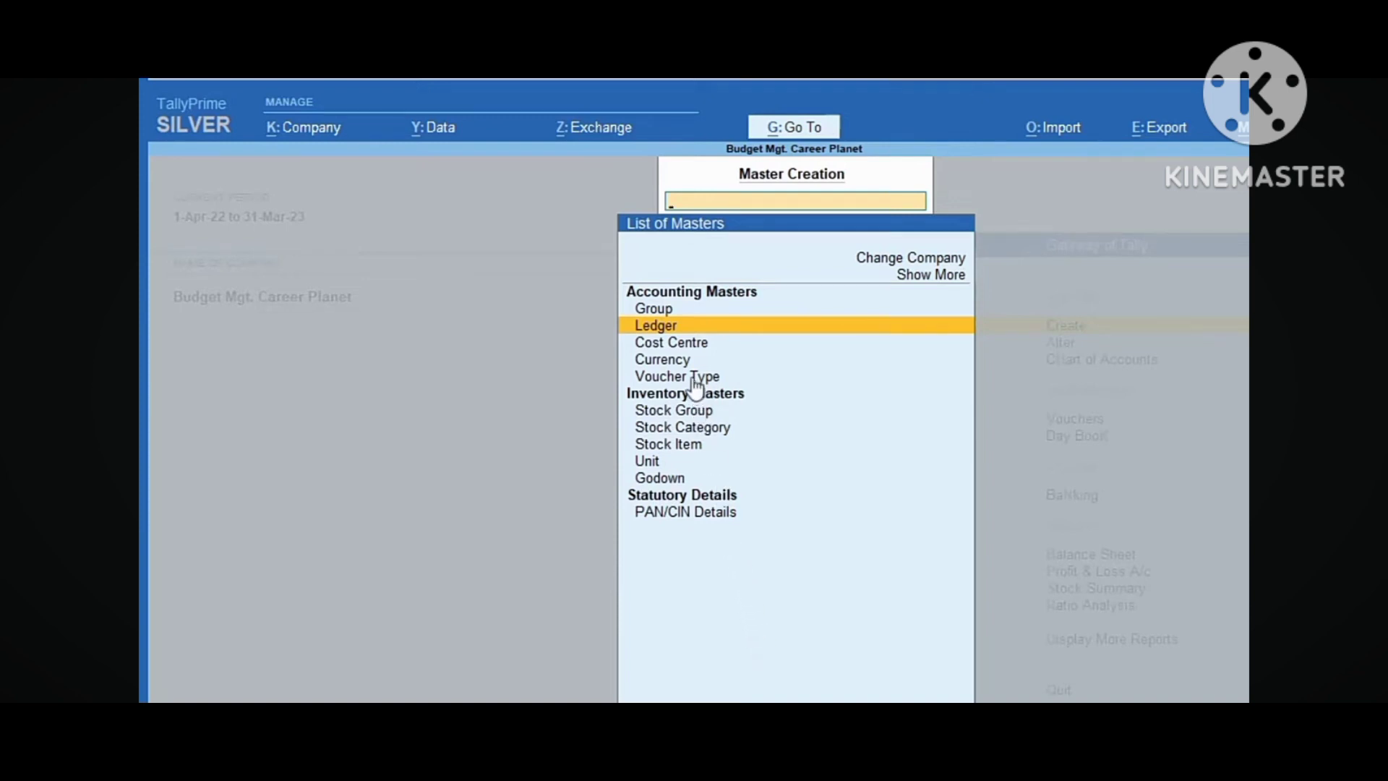
Step: Show the full list of masters and start a new budget named Course Budget under Primary
click(944, 276)
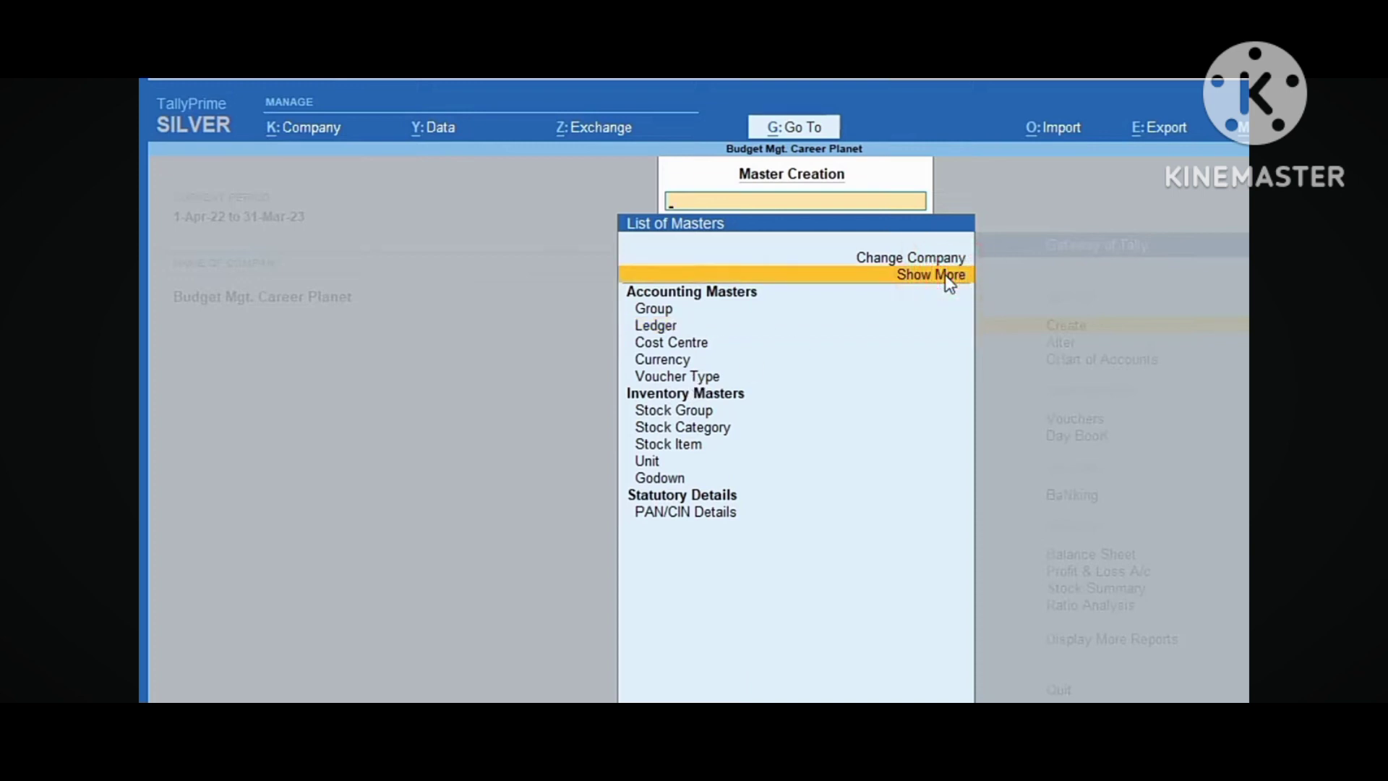
click(944, 275)
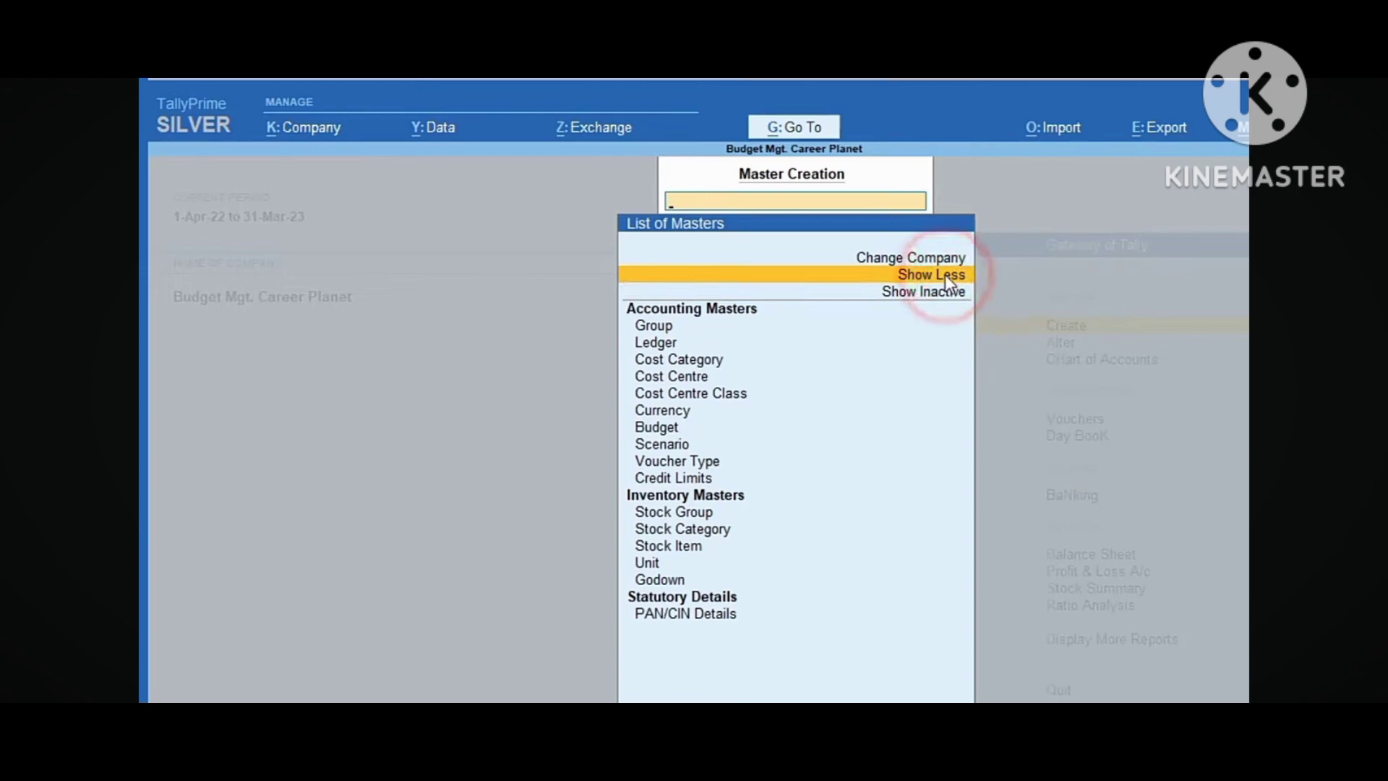
click(667, 427)
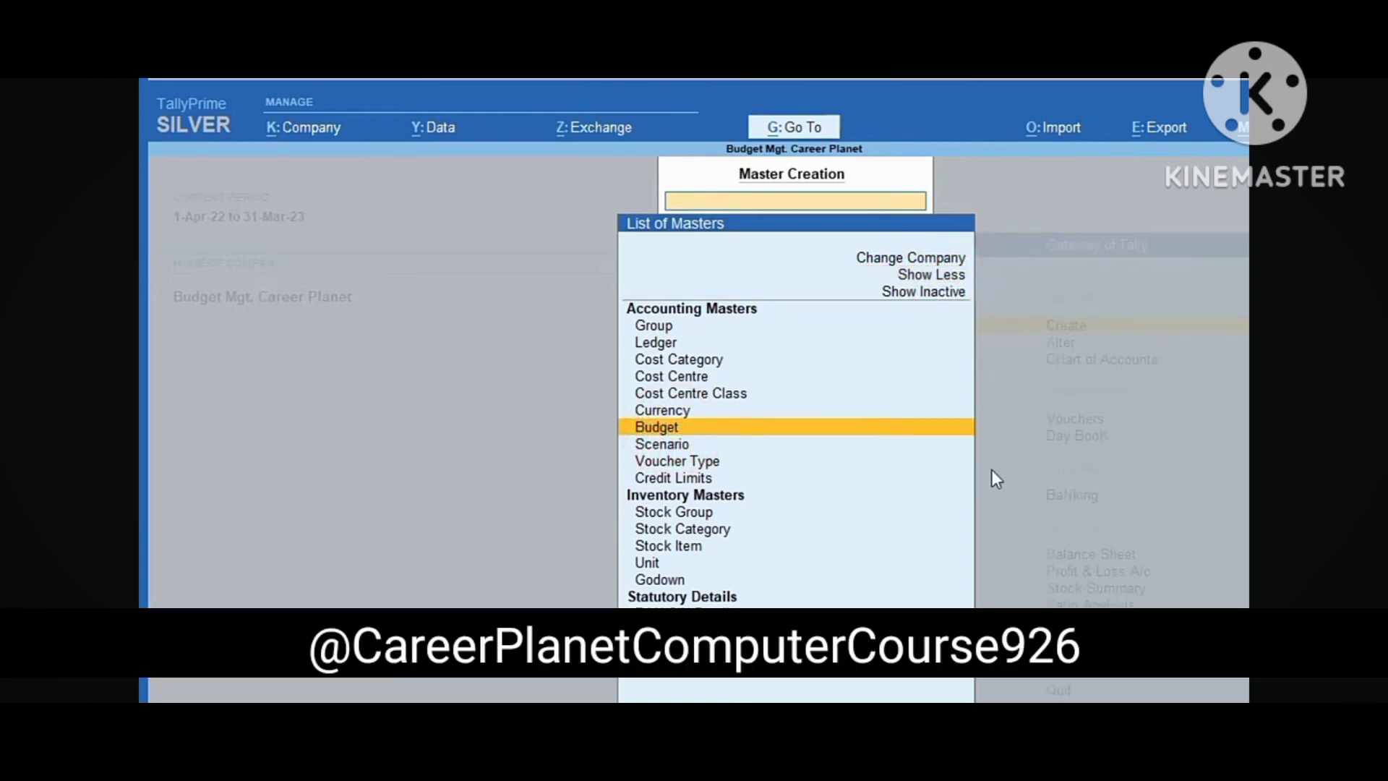
key(Return)
text(C)
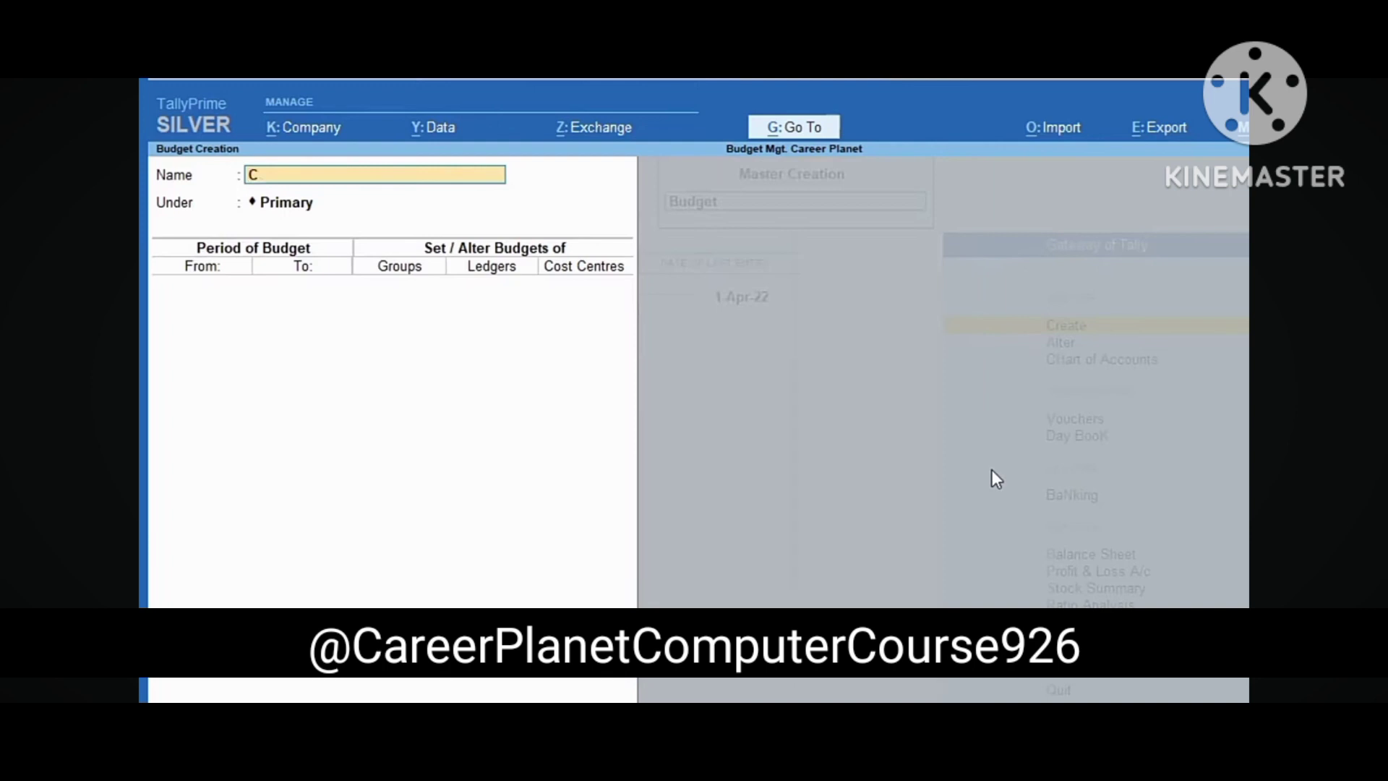
text(ourse)
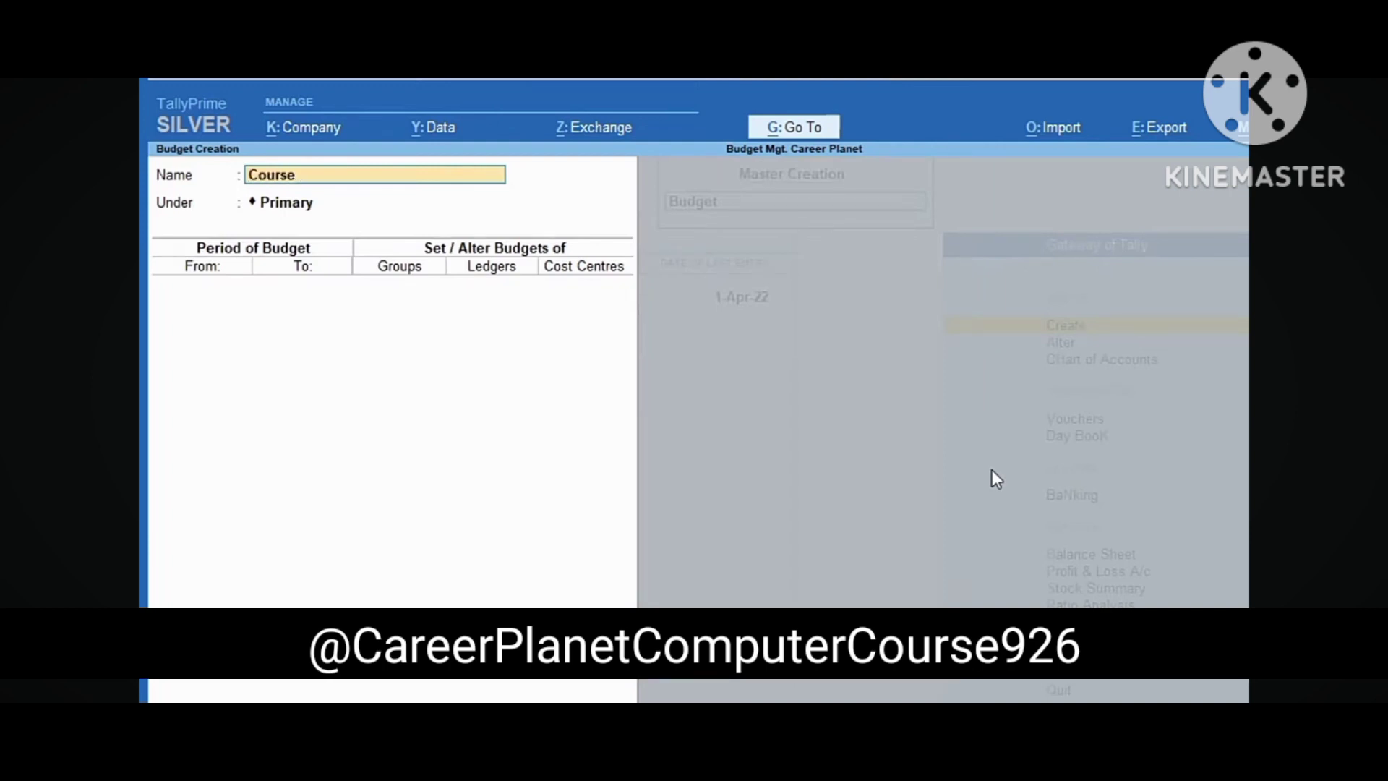
text( Budget)
key(Return)
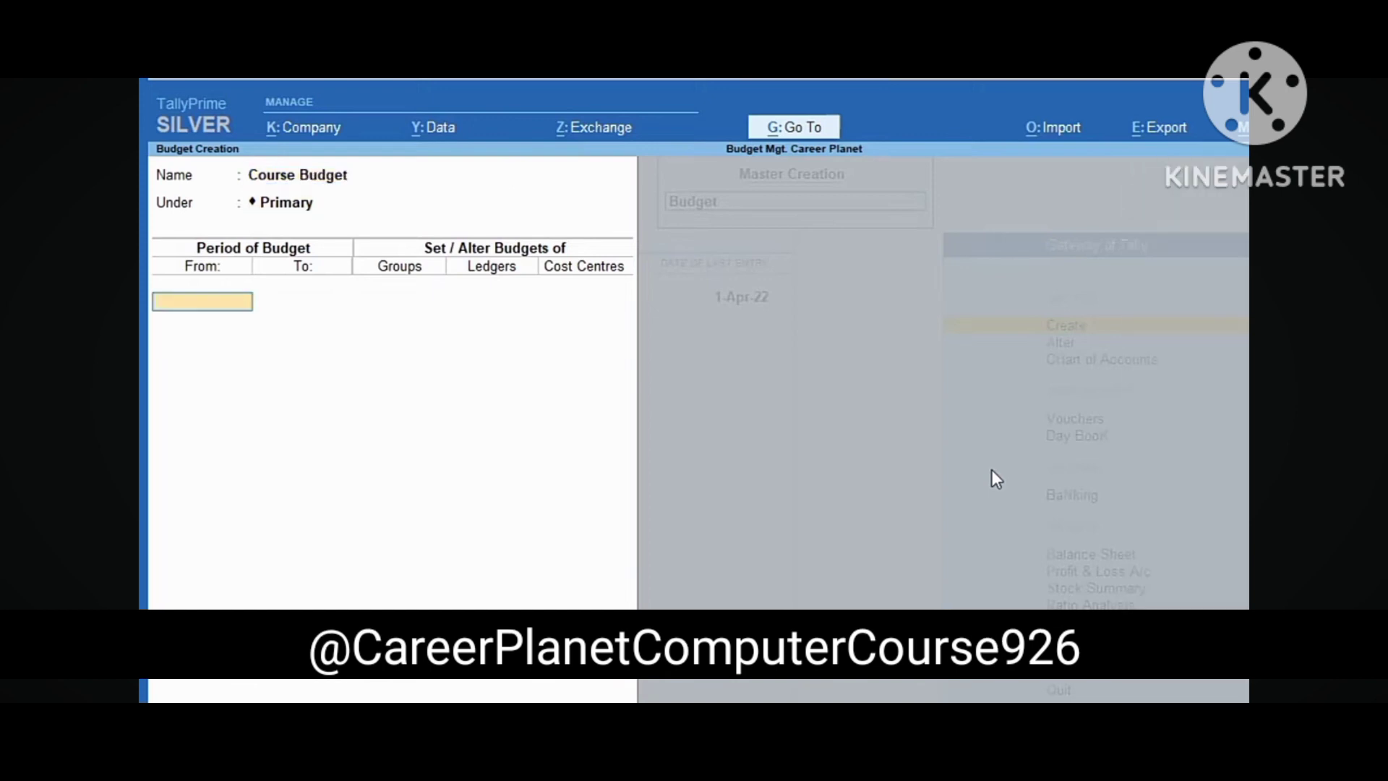
Step: Set the budget period from 1-Apr-22 to 30-Apr-22
text(1-4)
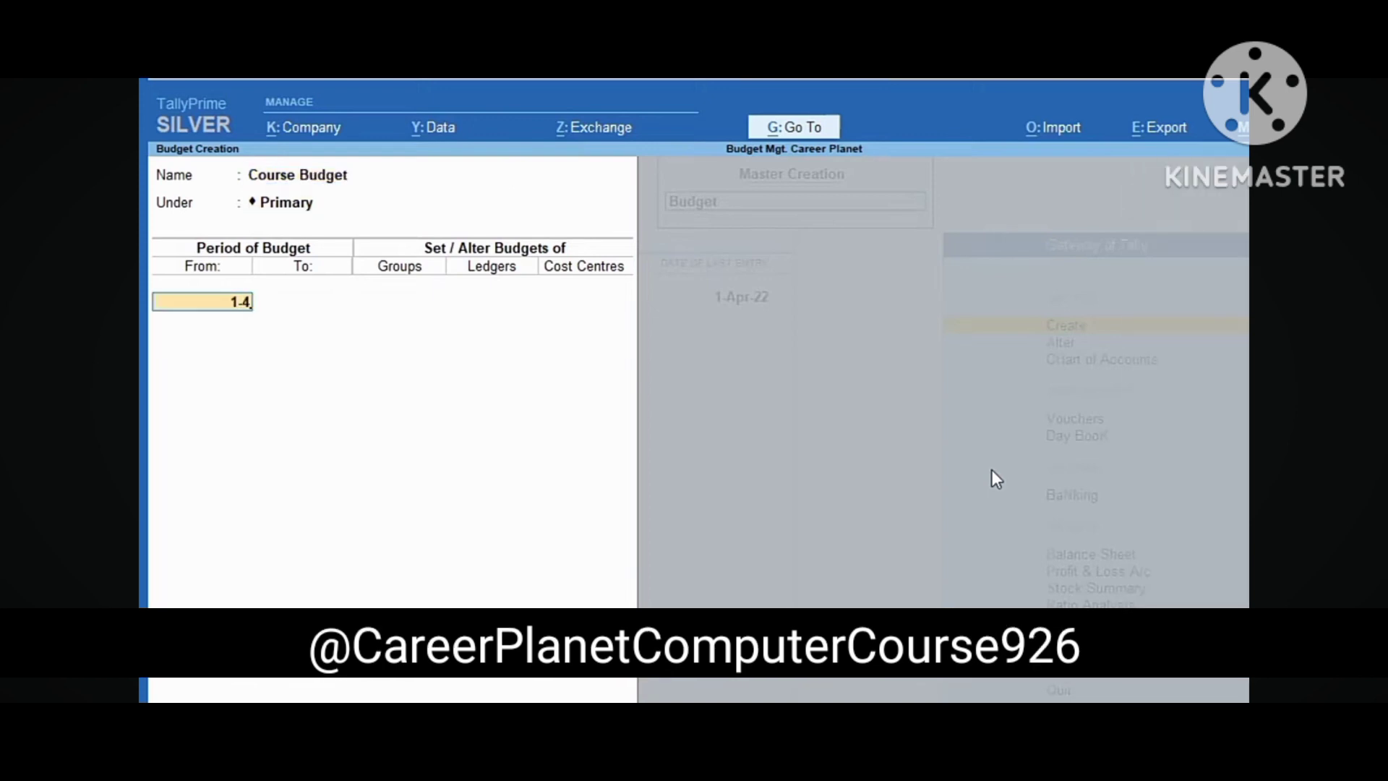
key(Return)
text(30.)
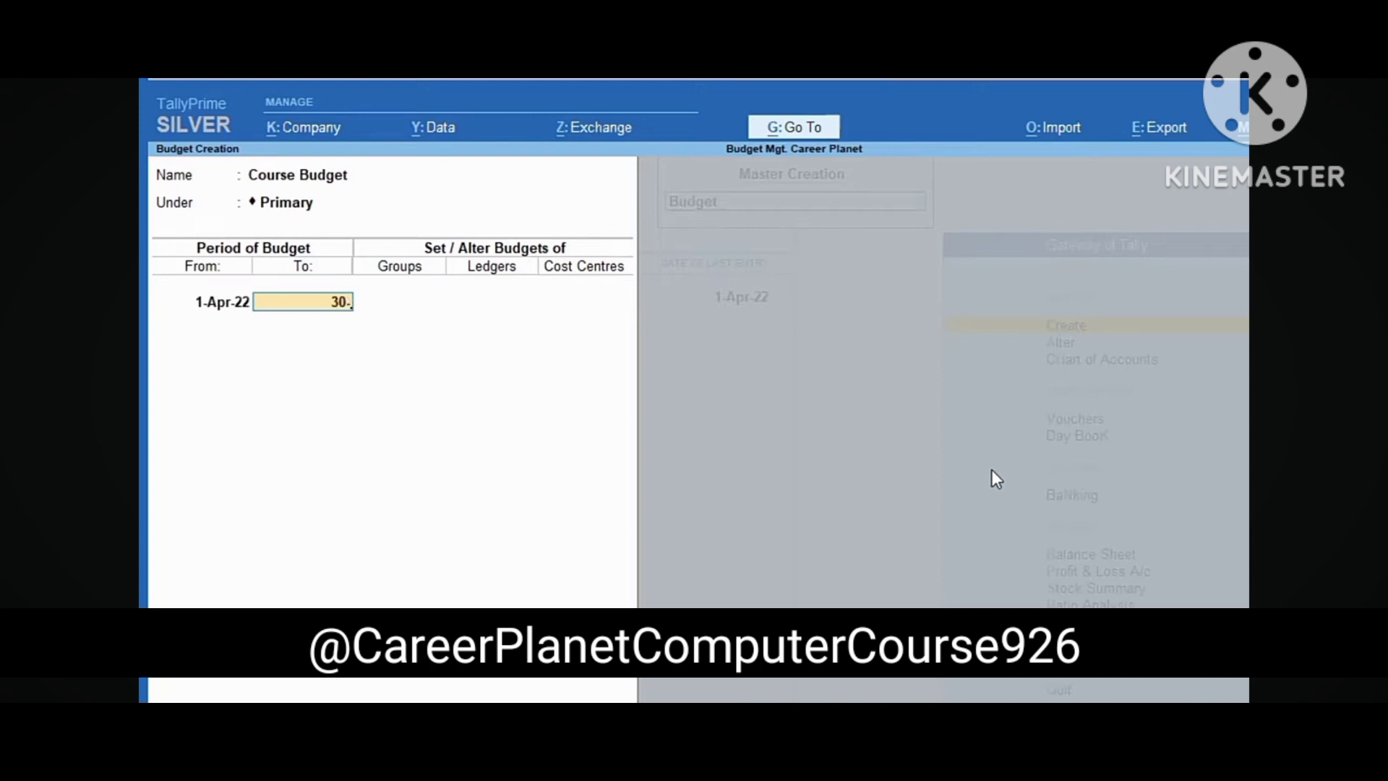
key(Return)
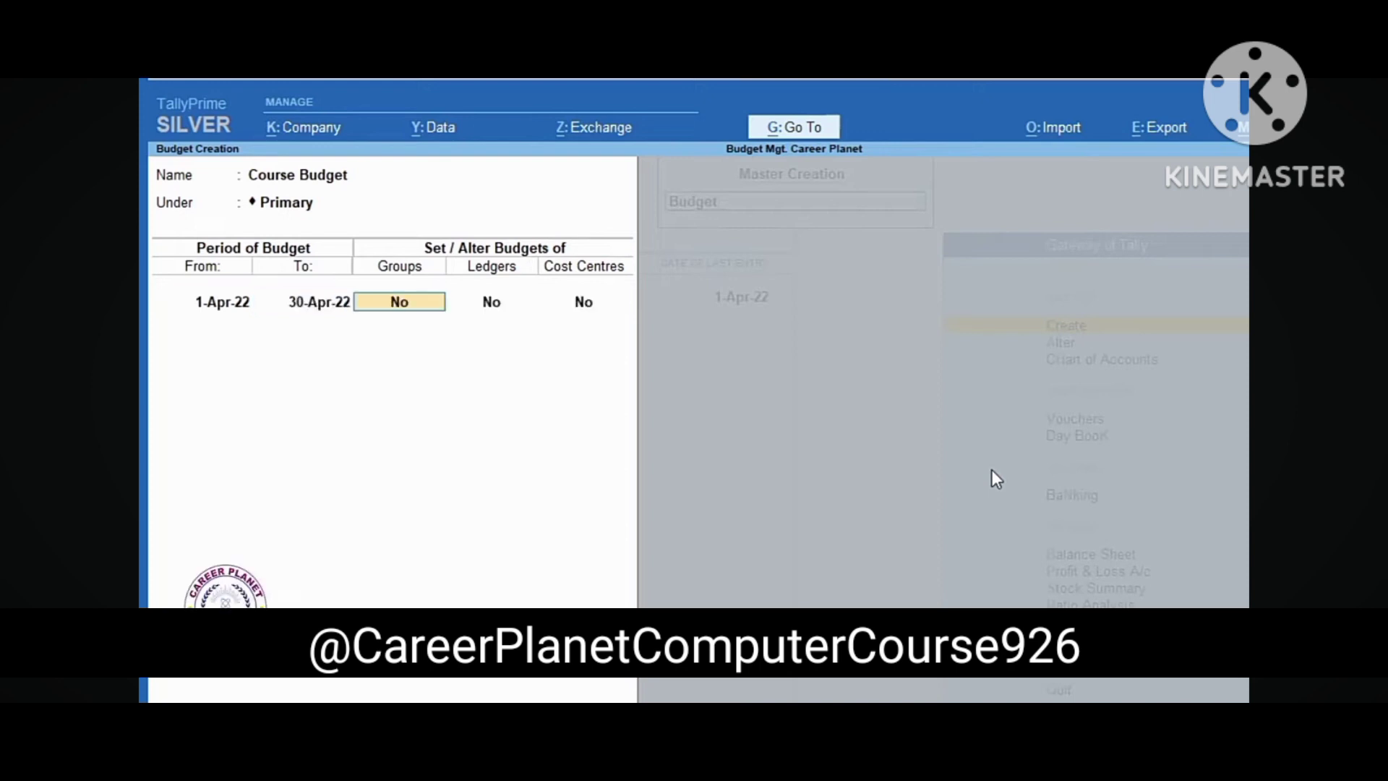
Step: Leave Groups and Ledgers at No and set Cost Centres to Yes for the budget, opening the cost centre budget details
text(n)
key(Return)
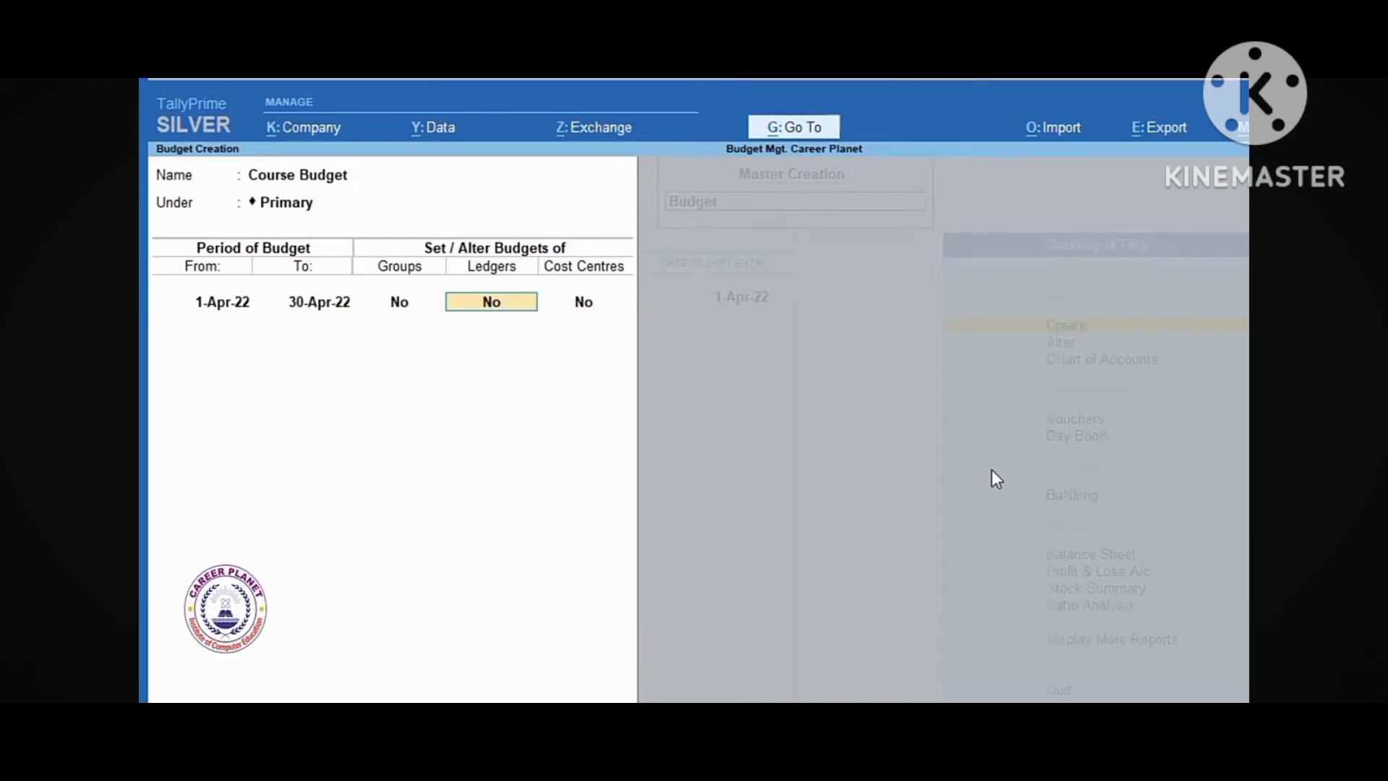
key(Return)
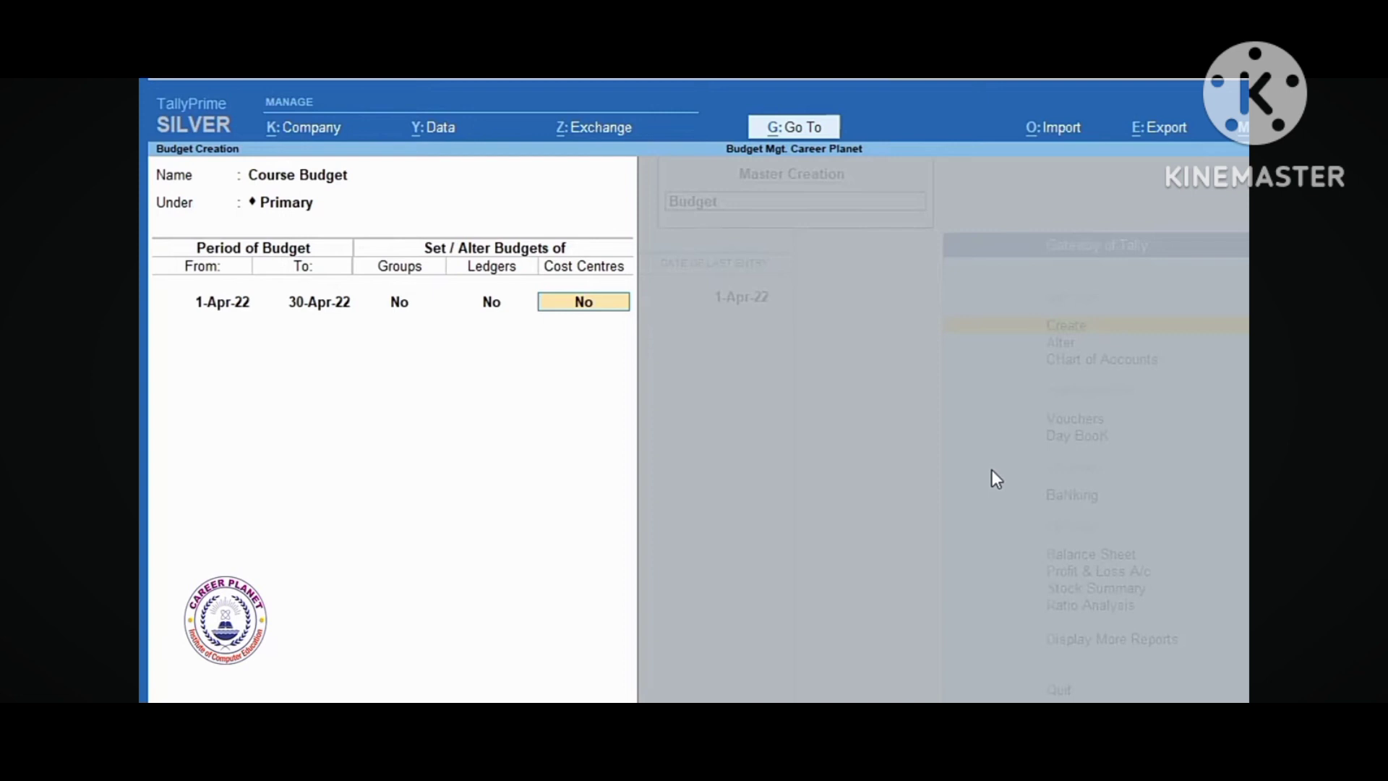
text(y)
key(Return)
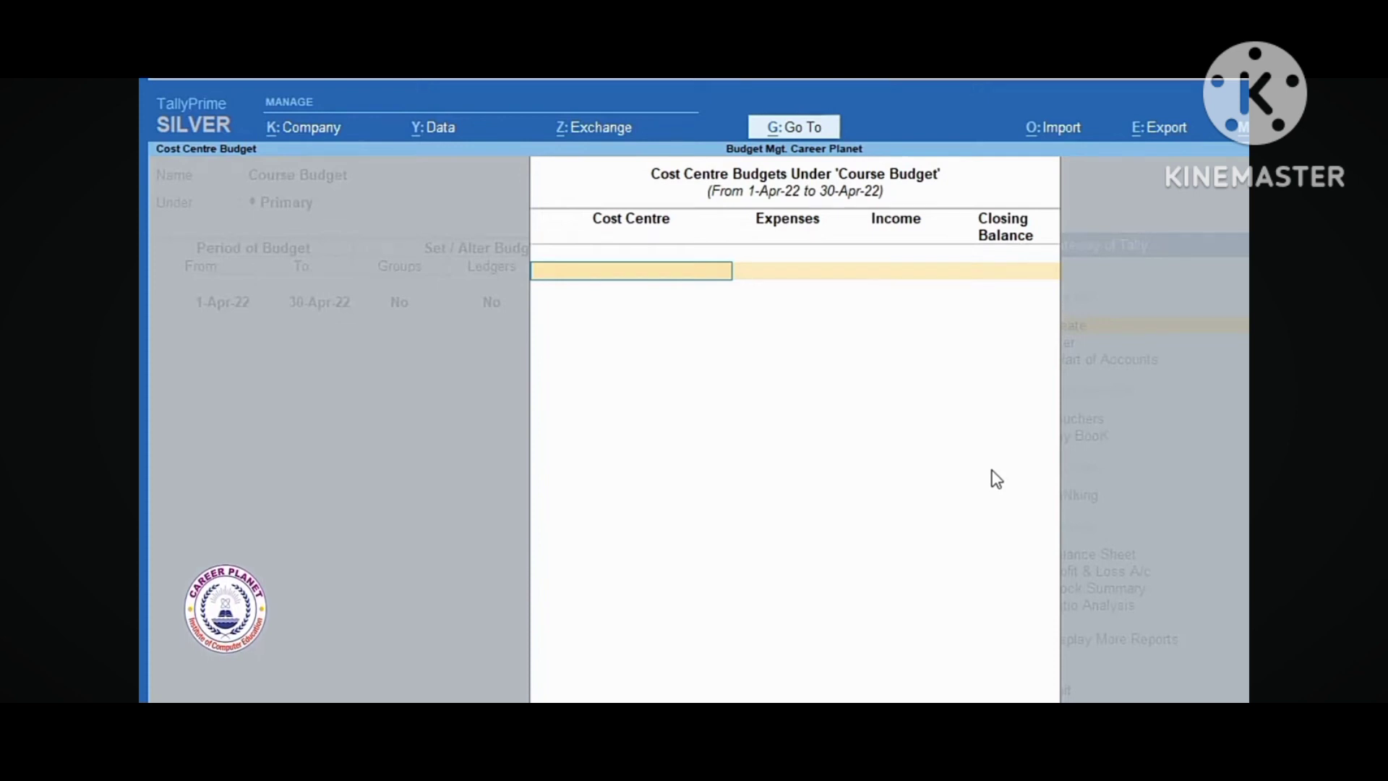
Step: Add the Course Income cost centre to the budget with an income of 60,000
text(C)
key(Down)
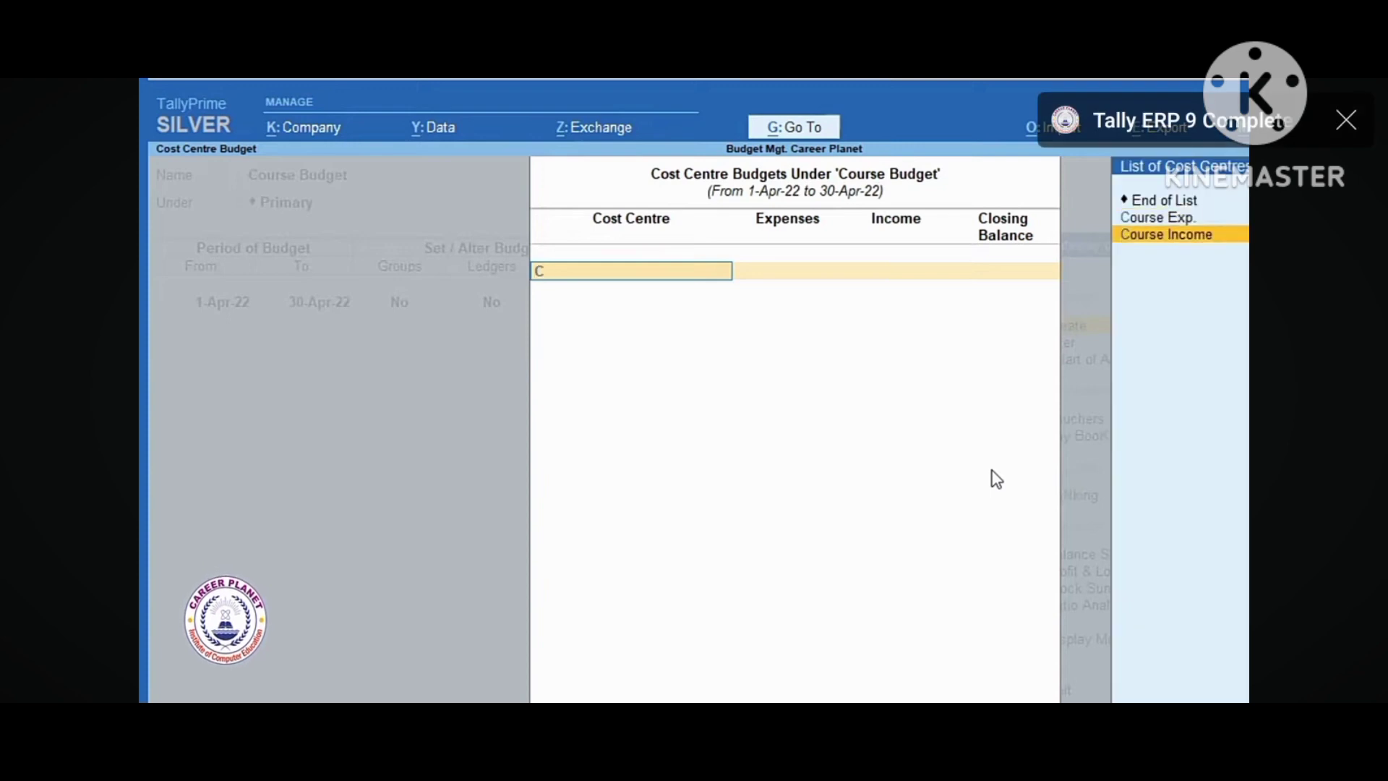
key(Return)
key(Return)
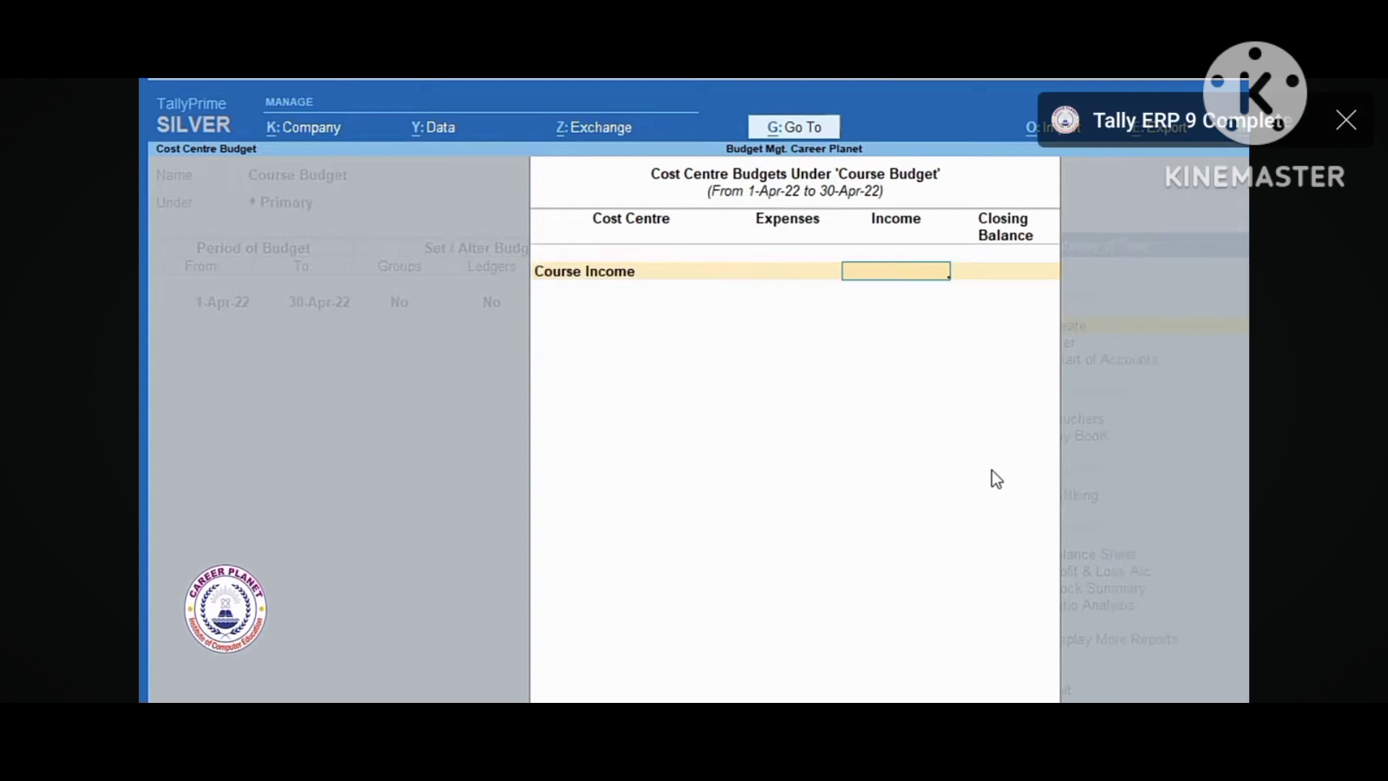
text(60000)
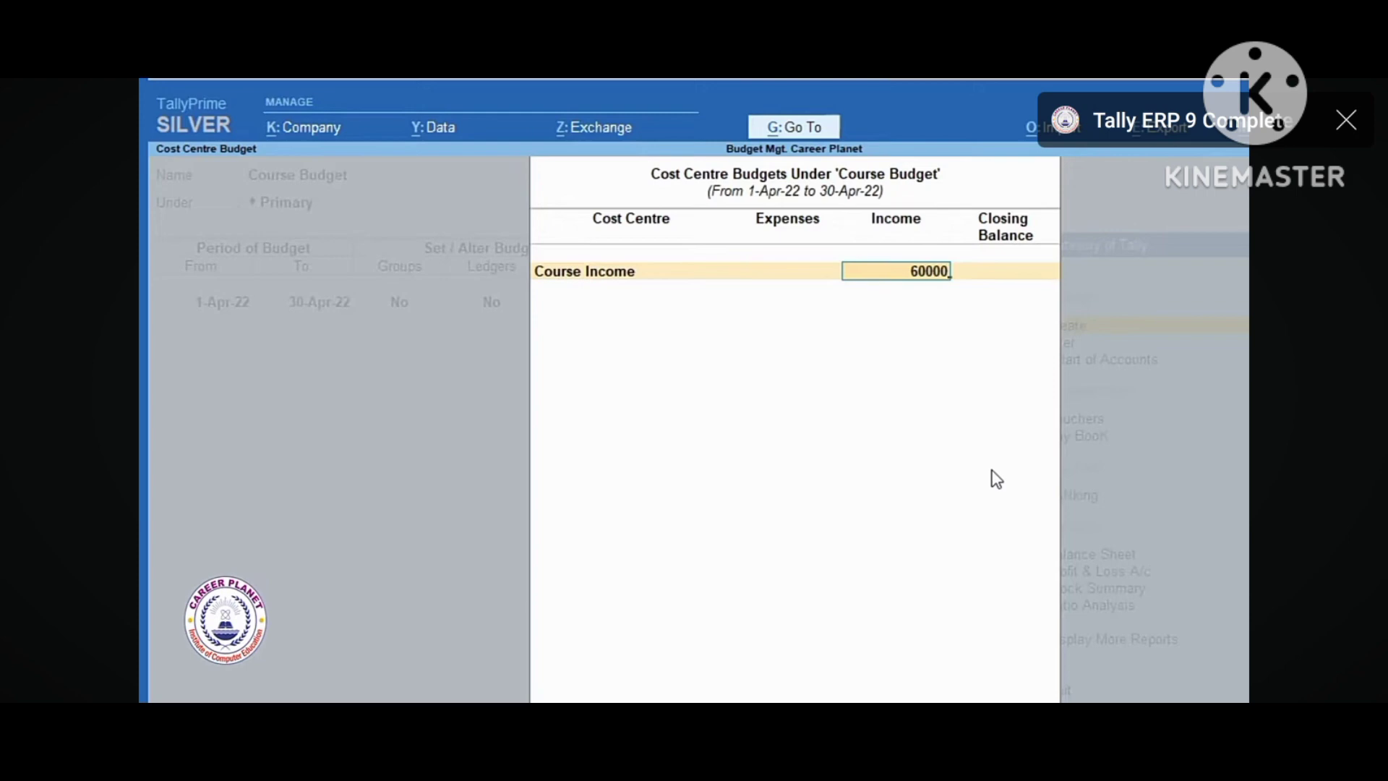
key(Return)
key(Return)
Step: Add the Course Exp. cost centre to the budget with expenses of 30,000
text(C)
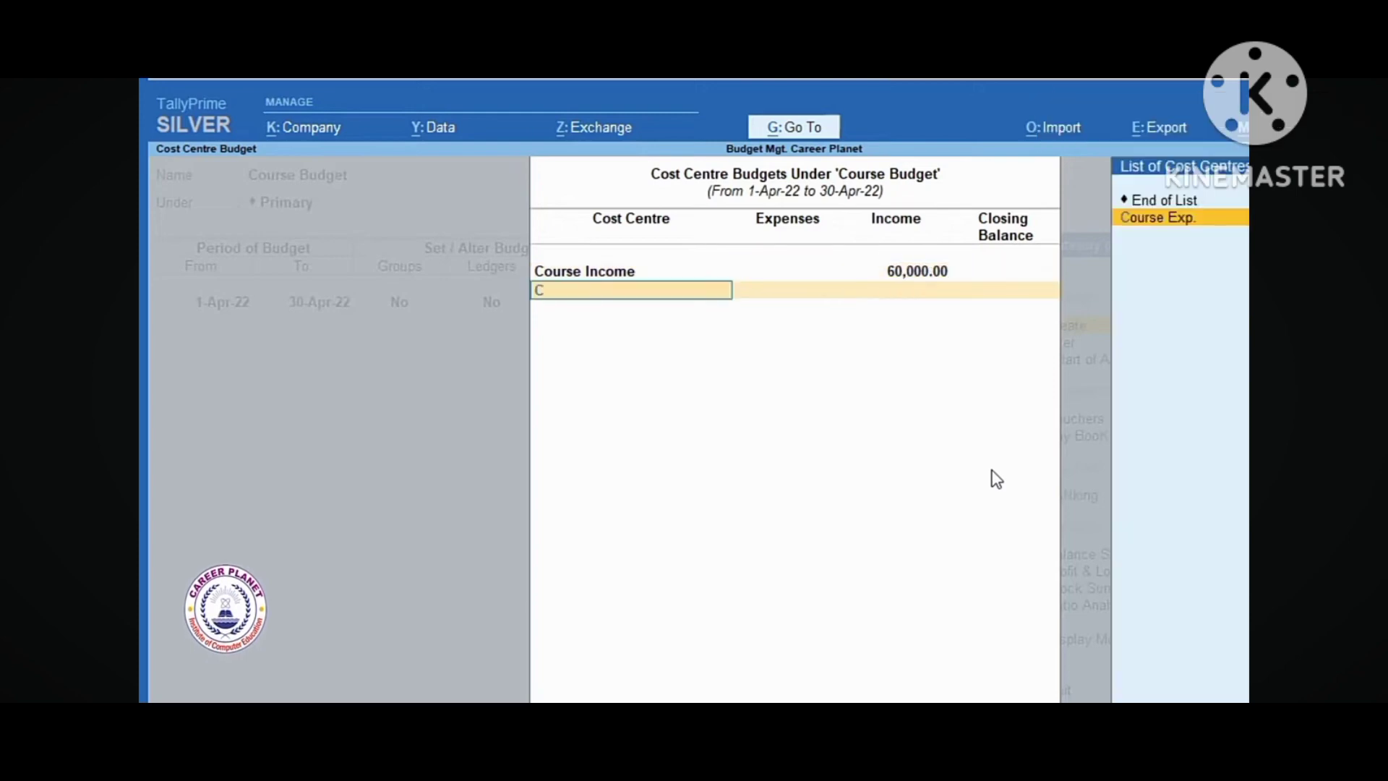
key(Return)
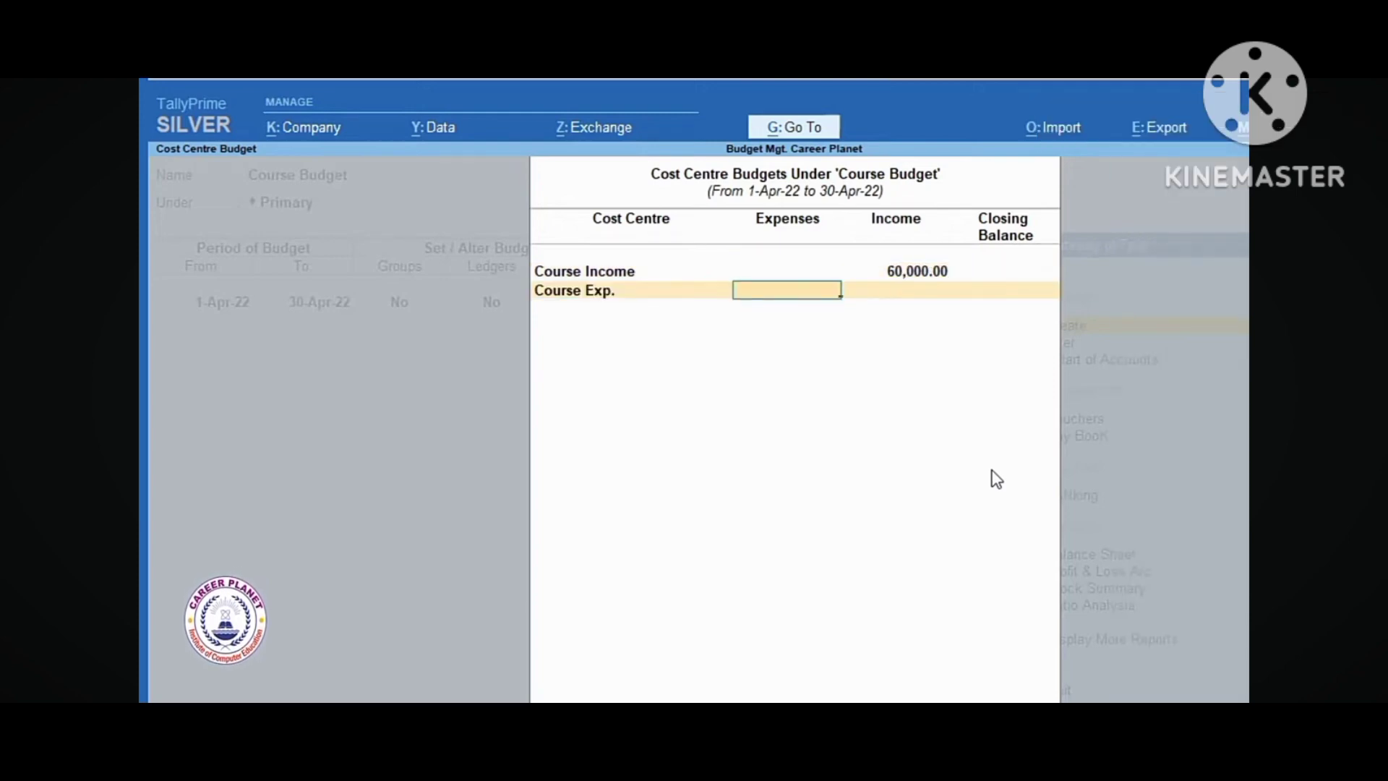
key(BackSpace)
key(Return)
text(3000)
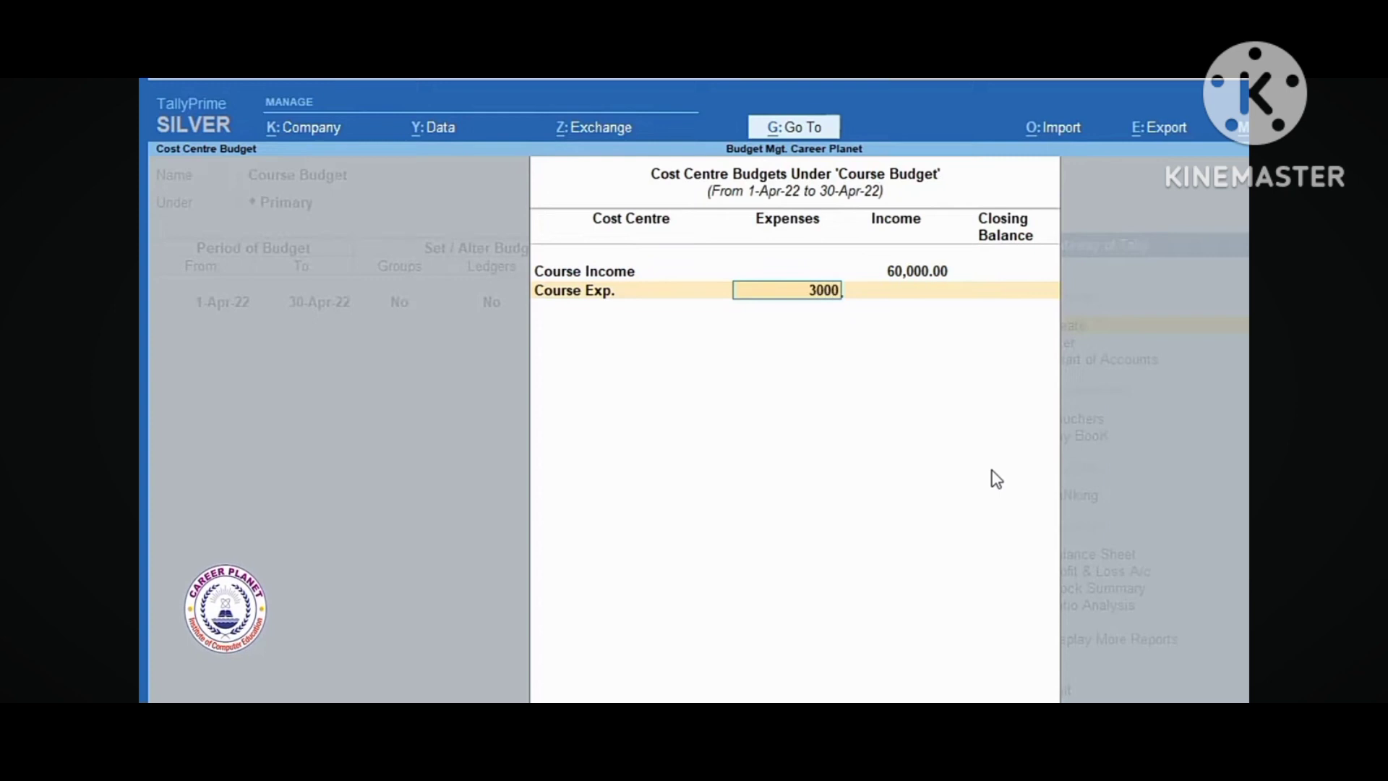
text(0)
key(Return)
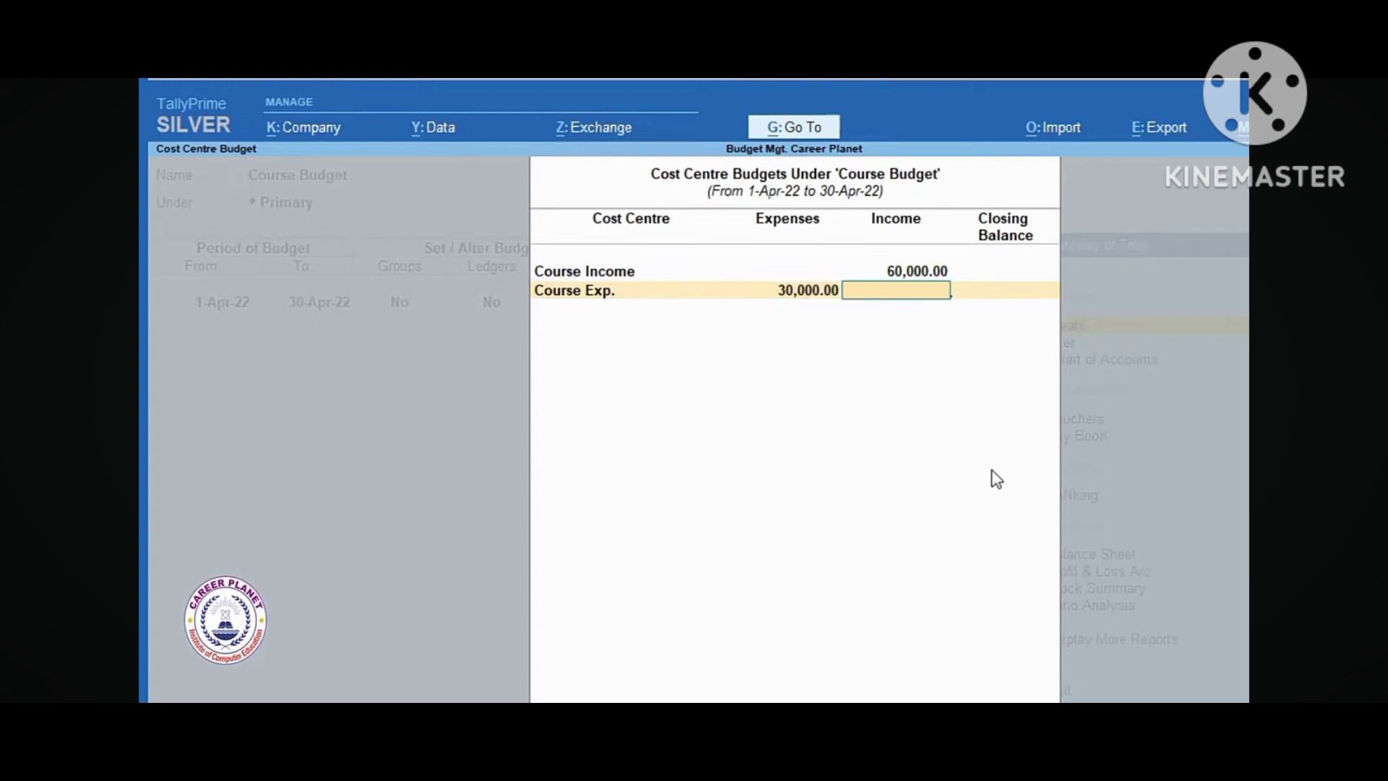
key(Return)
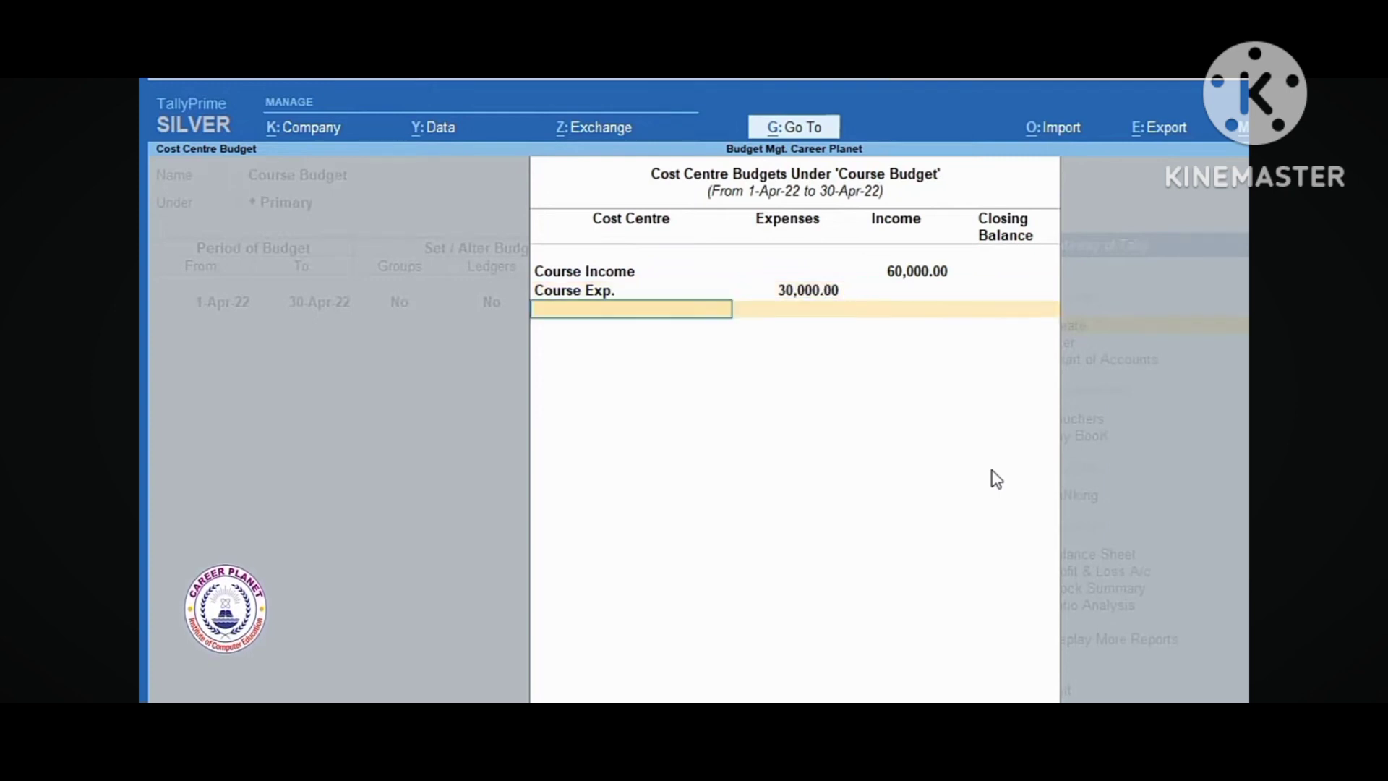
Step: Accept the cost centre budget entries, save the Course Budget and leave master creation
key(Return)
key(Return)
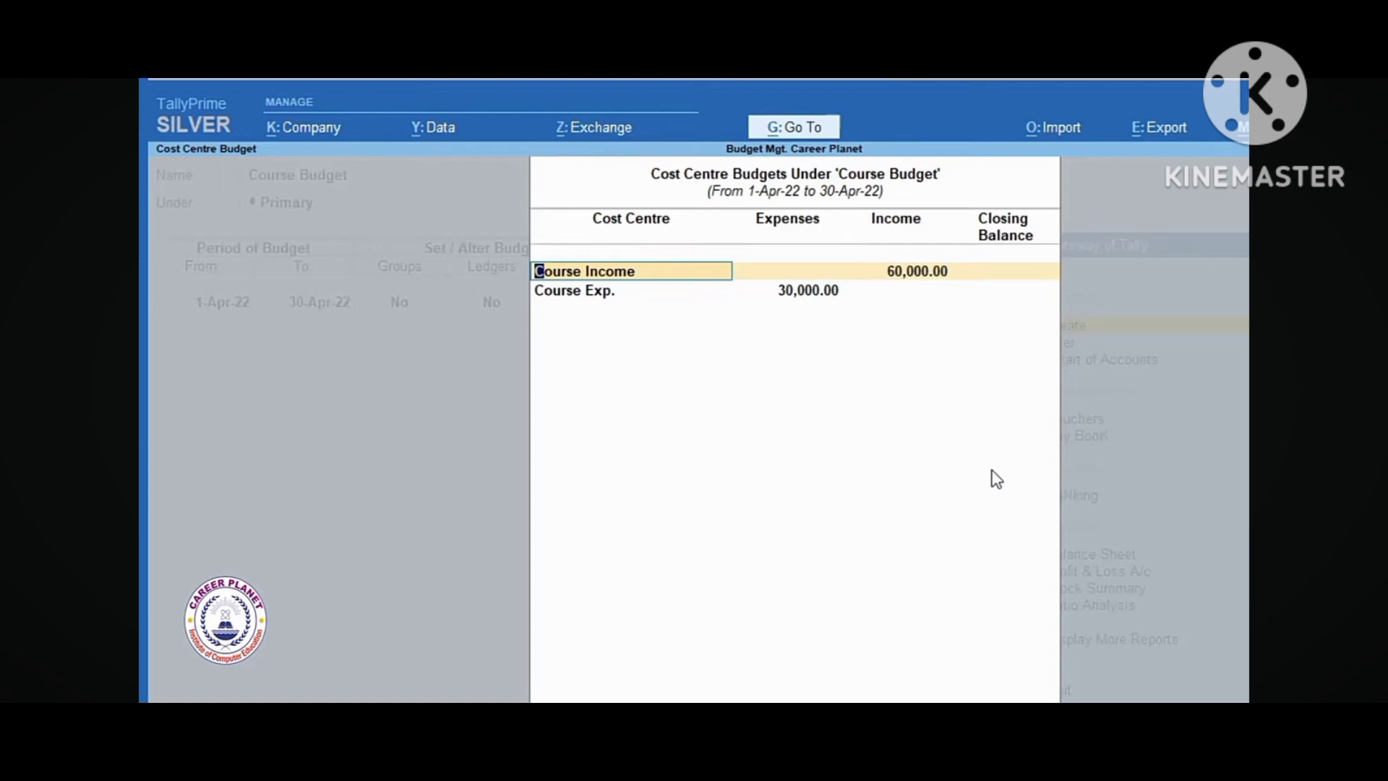
key(Return)
key(Return)
key(Return)
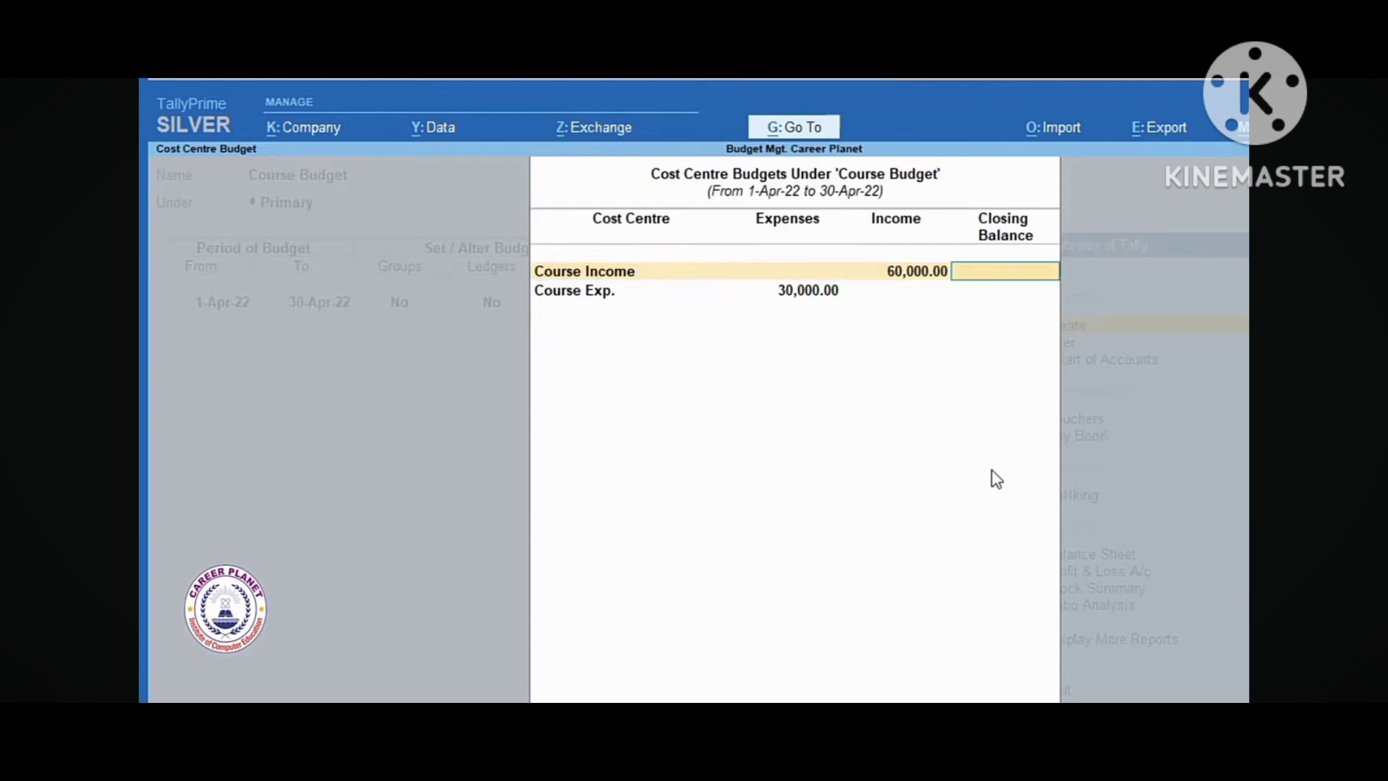
key(Return)
key(Return)
key(Return)
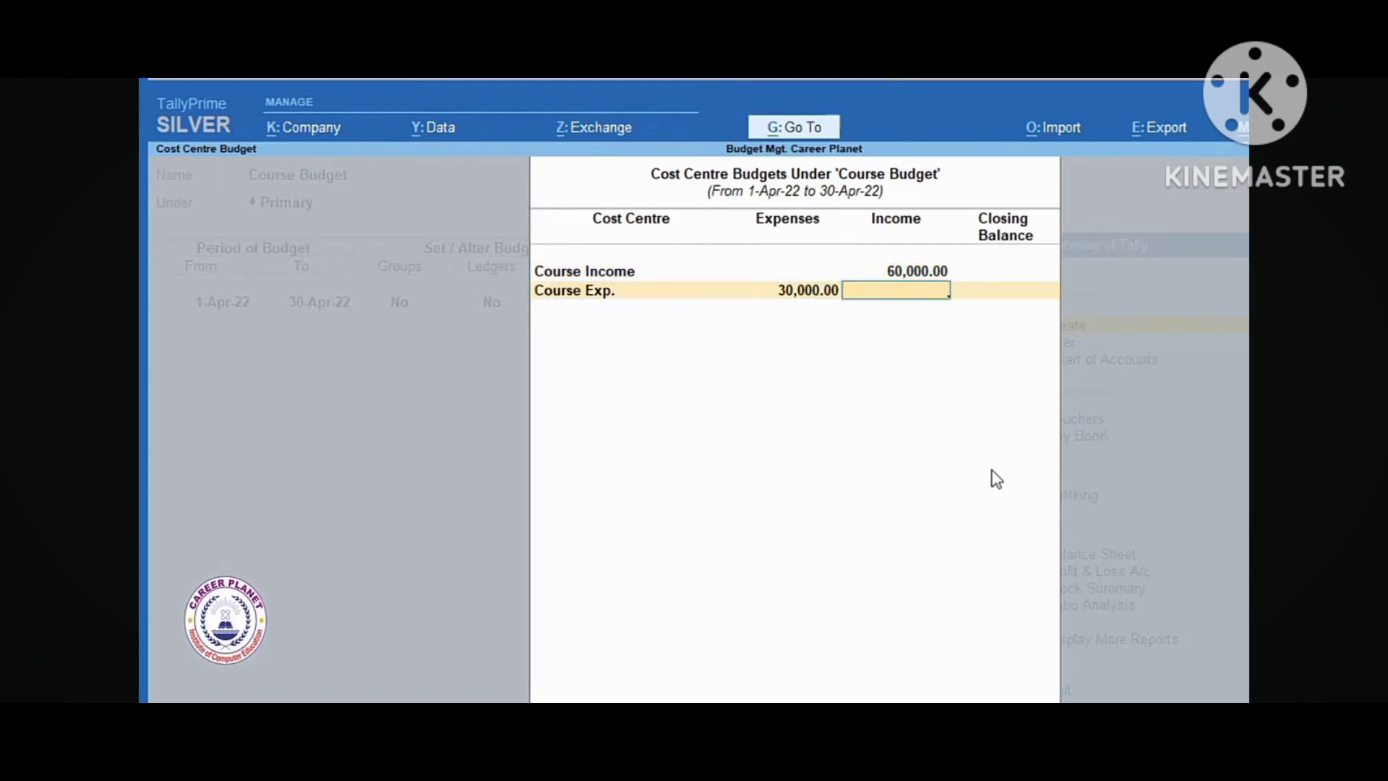
key(Return)
key(Return)
key(Return)
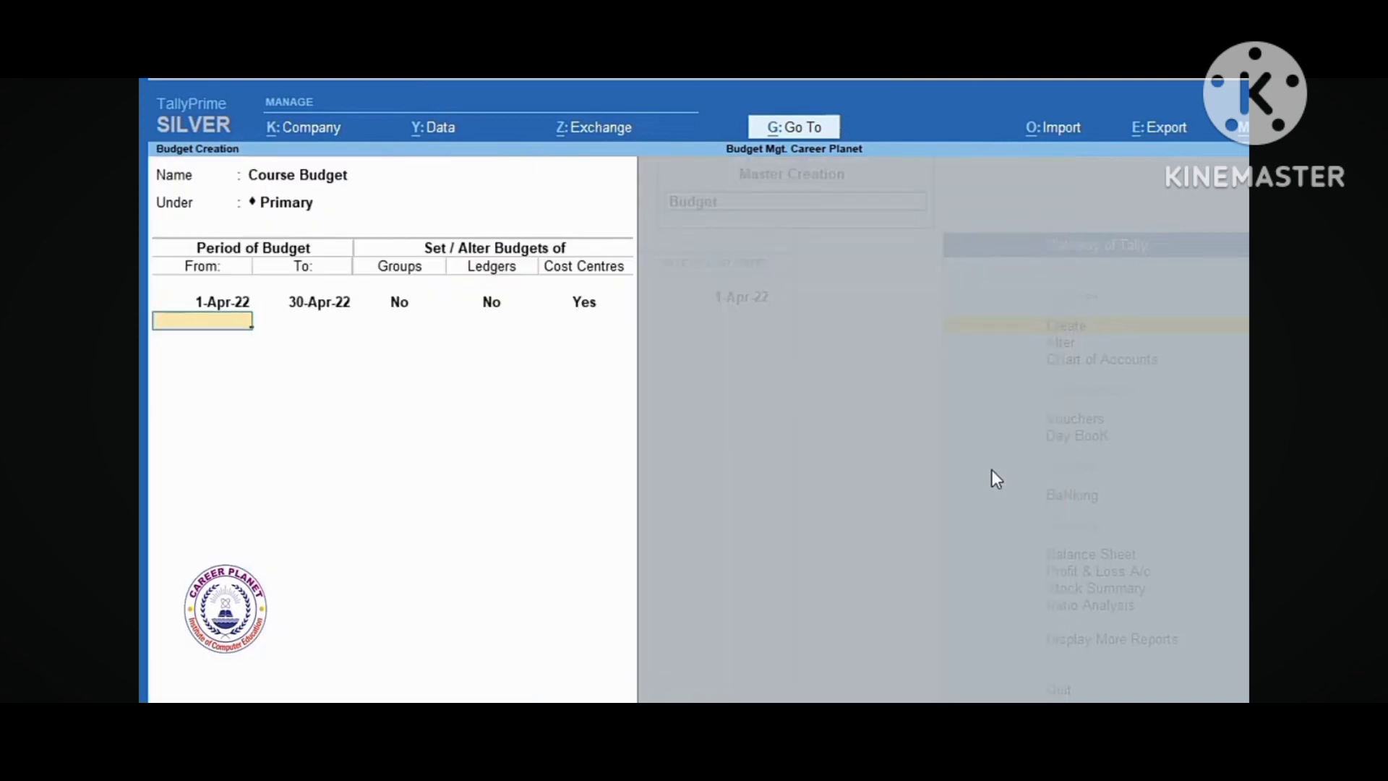
key(Return)
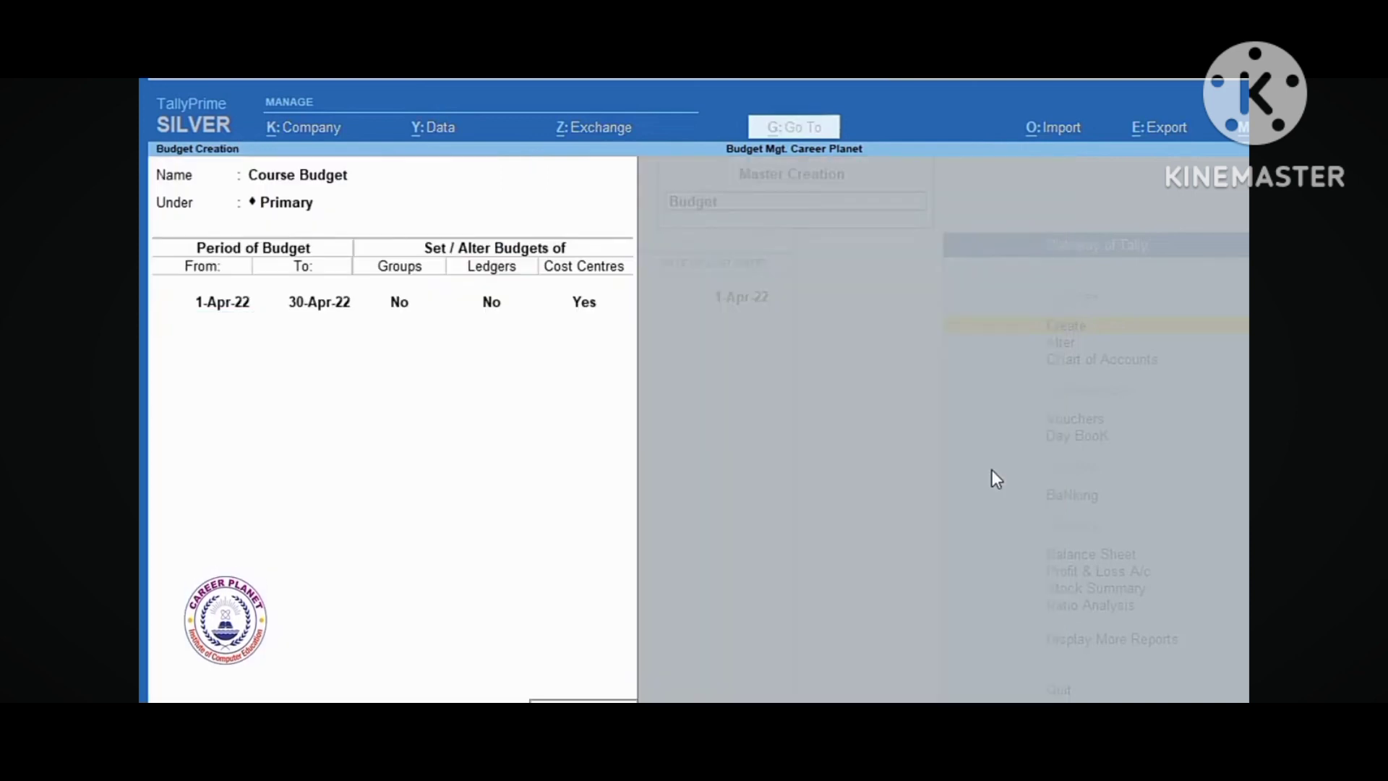
key(Return)
key(Escape)
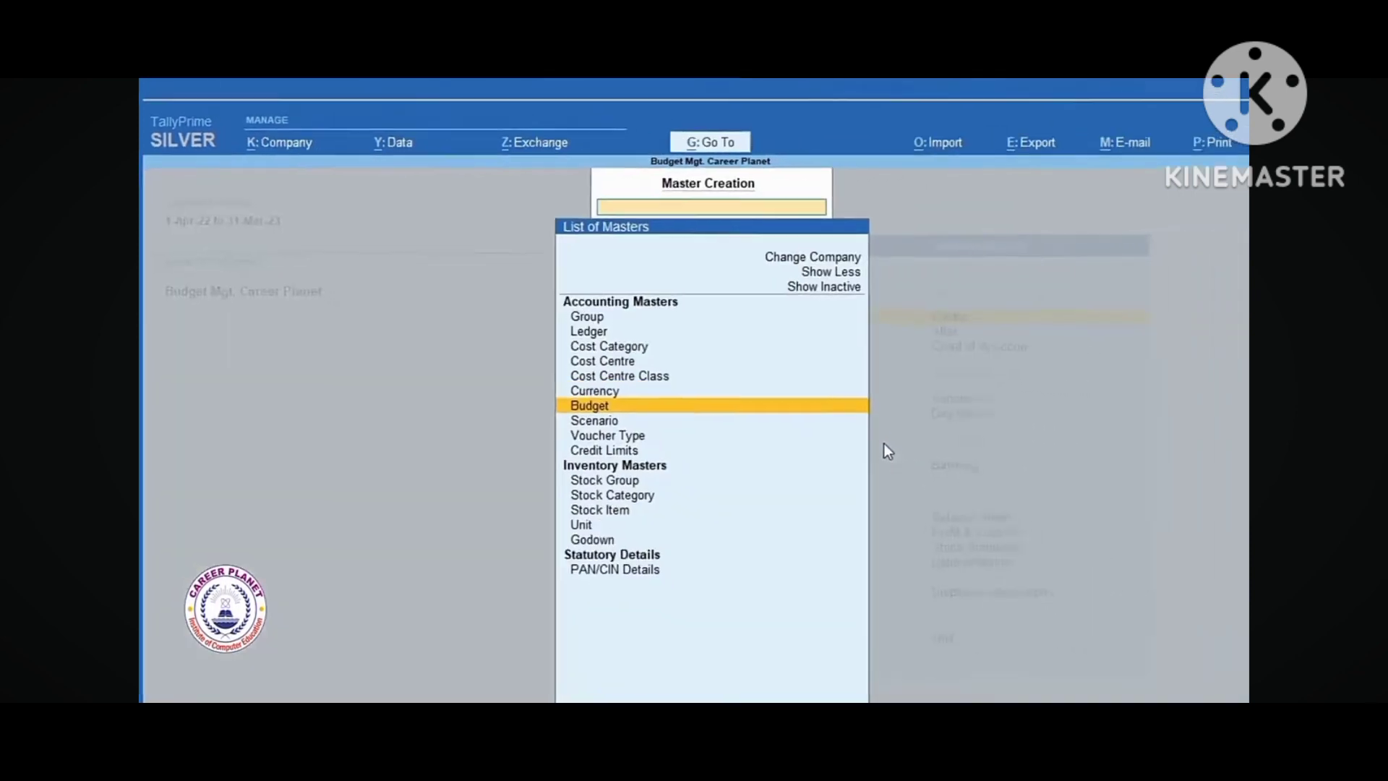
key(Escape)
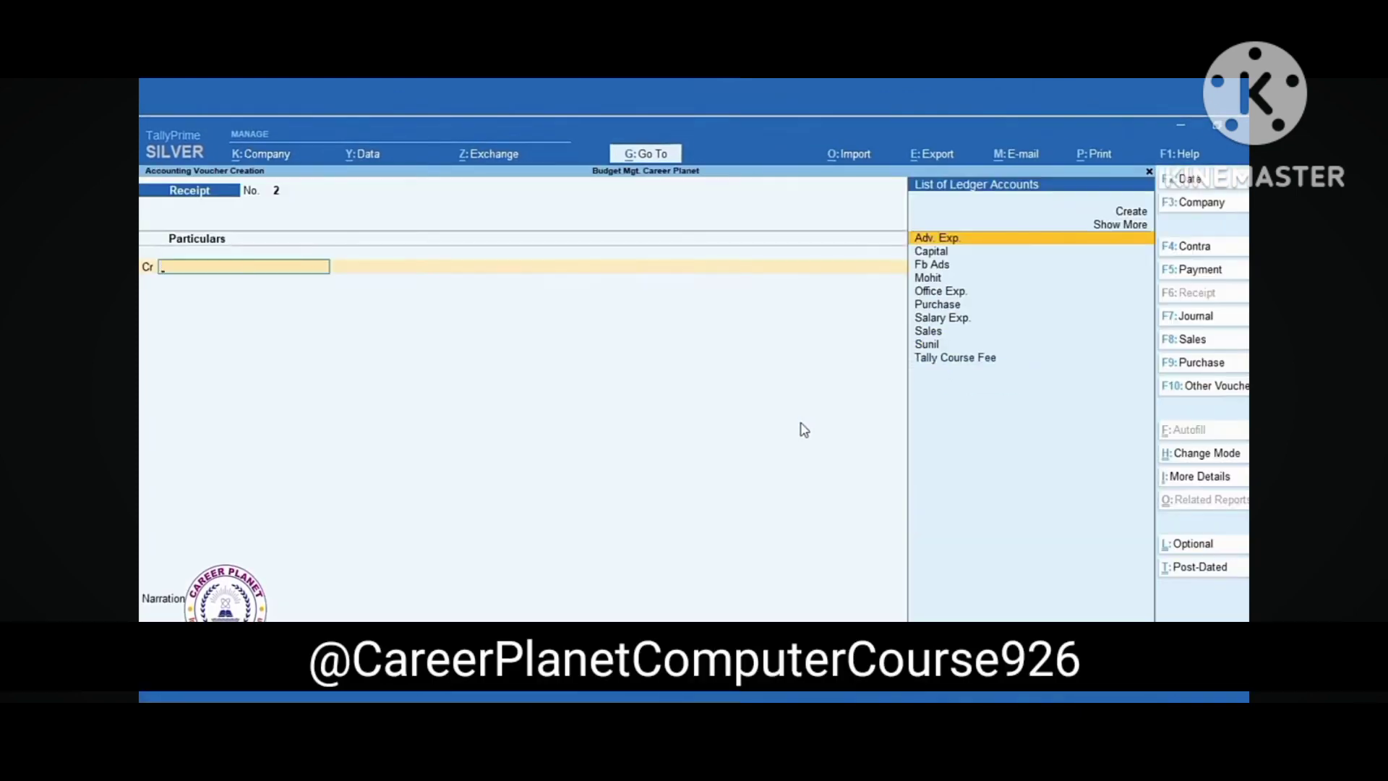
Step: Credit Tally Course Fee with 20,000 in the receipt voucher and allocate the full amount to the Course Income cost centre
text(T)
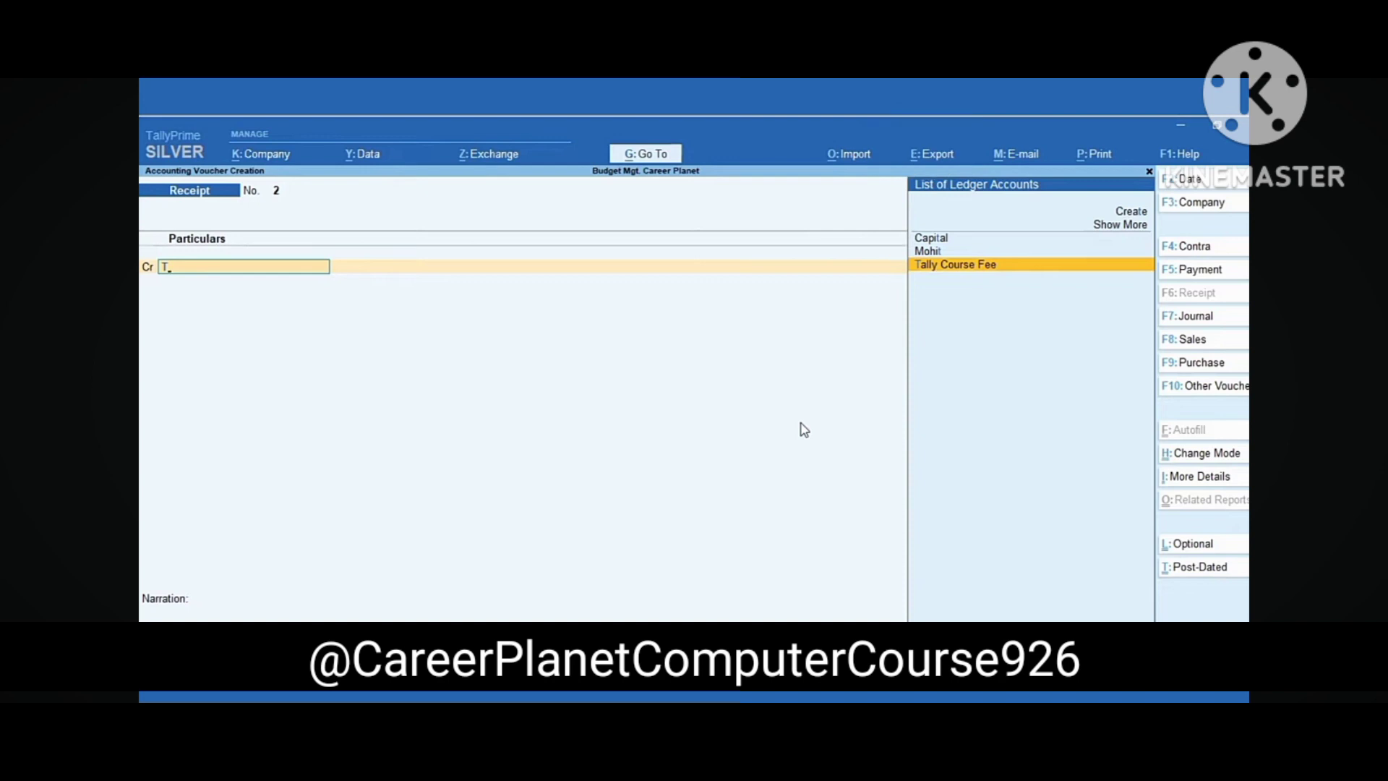
key(Return)
text(20000)
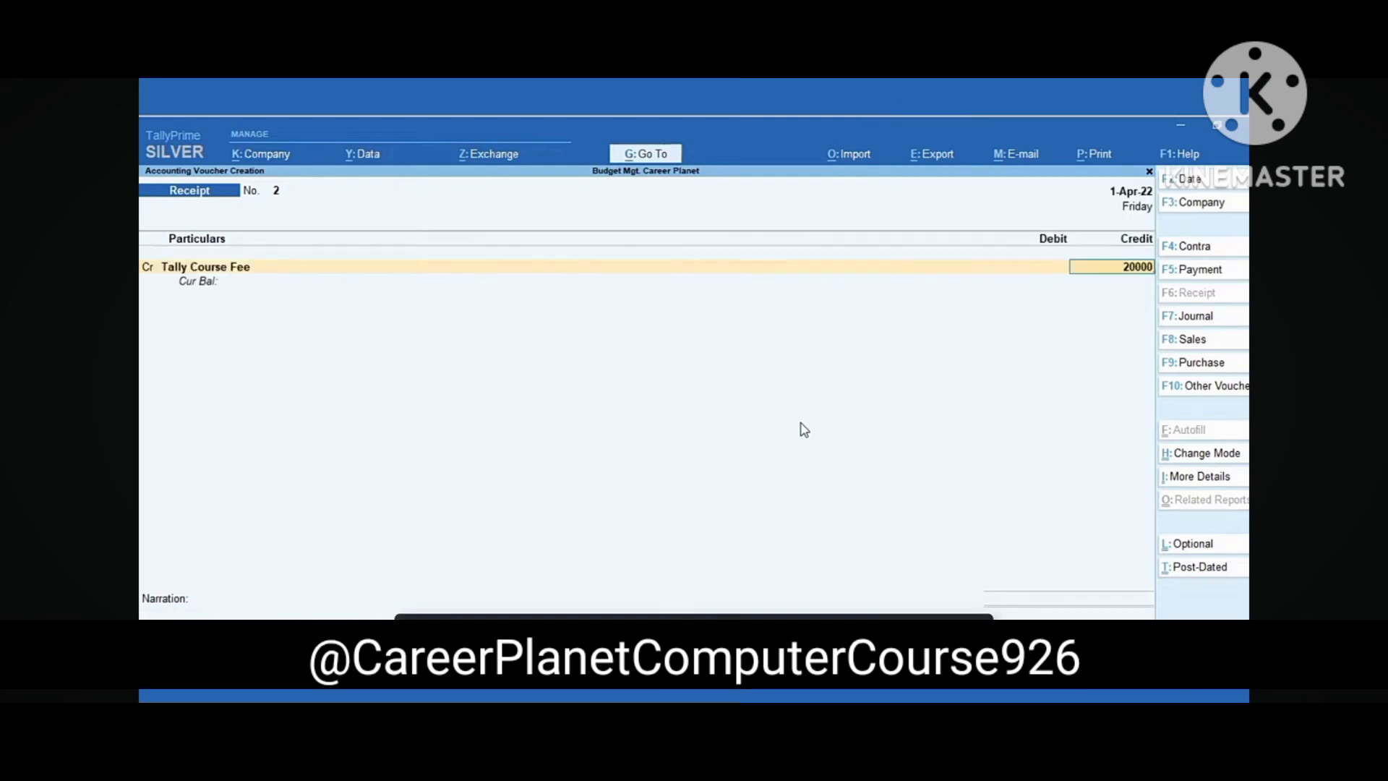
key(Return)
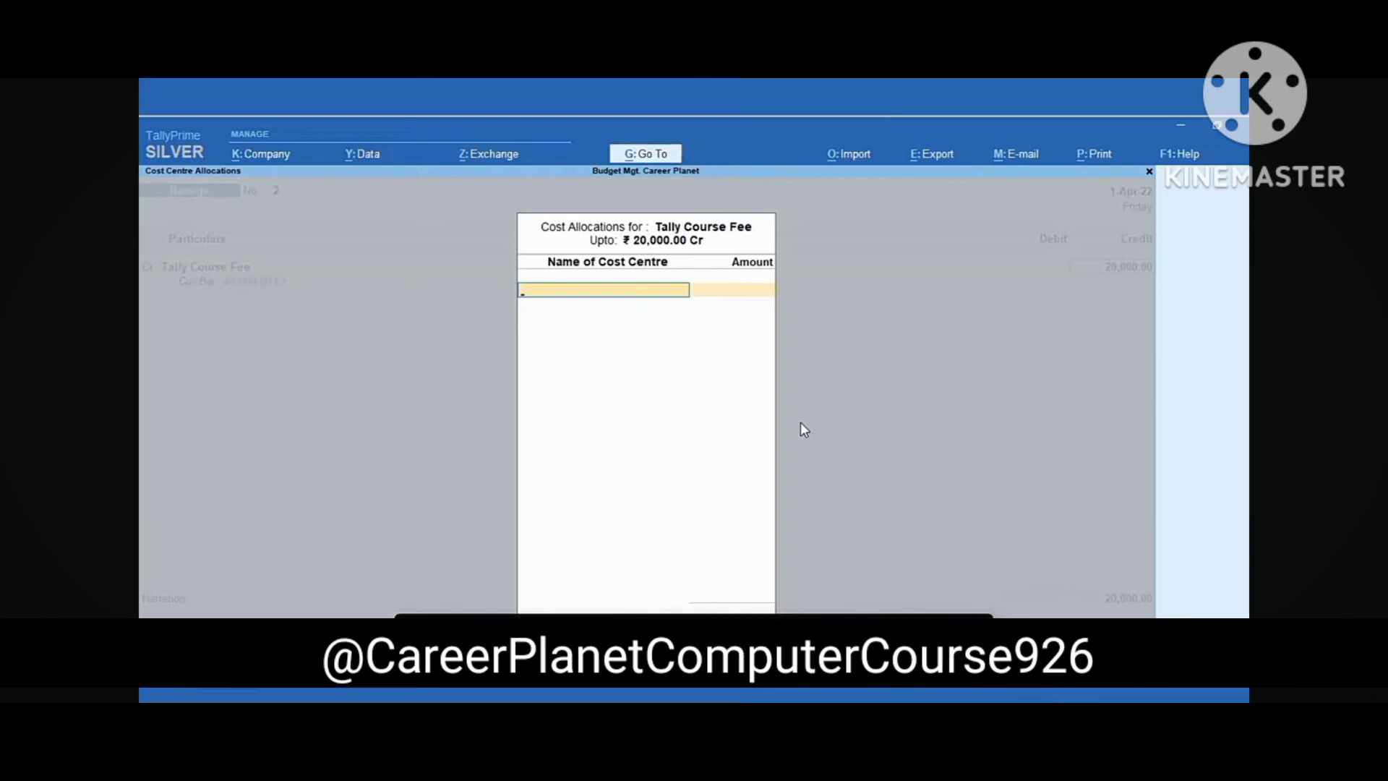
key(Down)
key(Down)
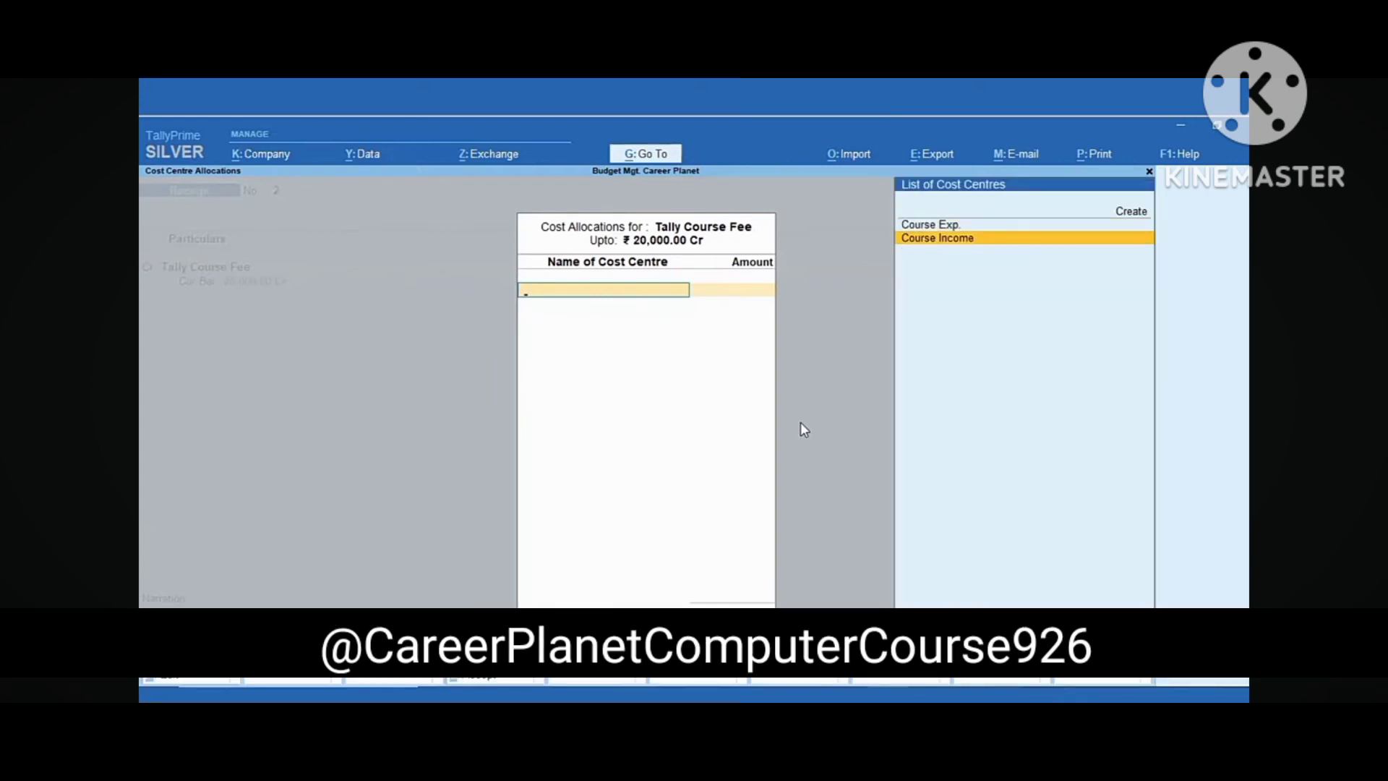
key(Return)
key(Return)
key(Return)
Step: Debit Cash with the full receipt amount and save the receipt voucher without a narration
text(Cas)
key(Return)
key(Return)
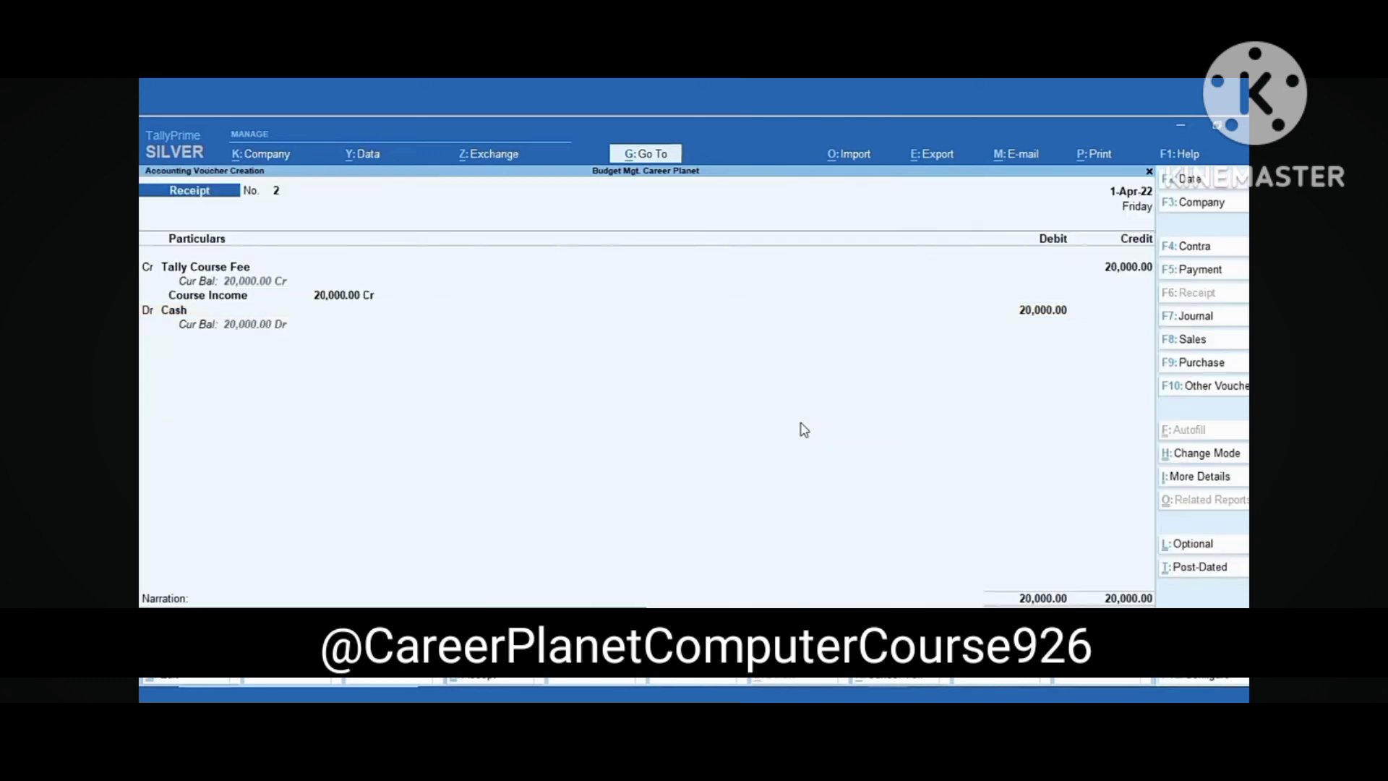
key(Return)
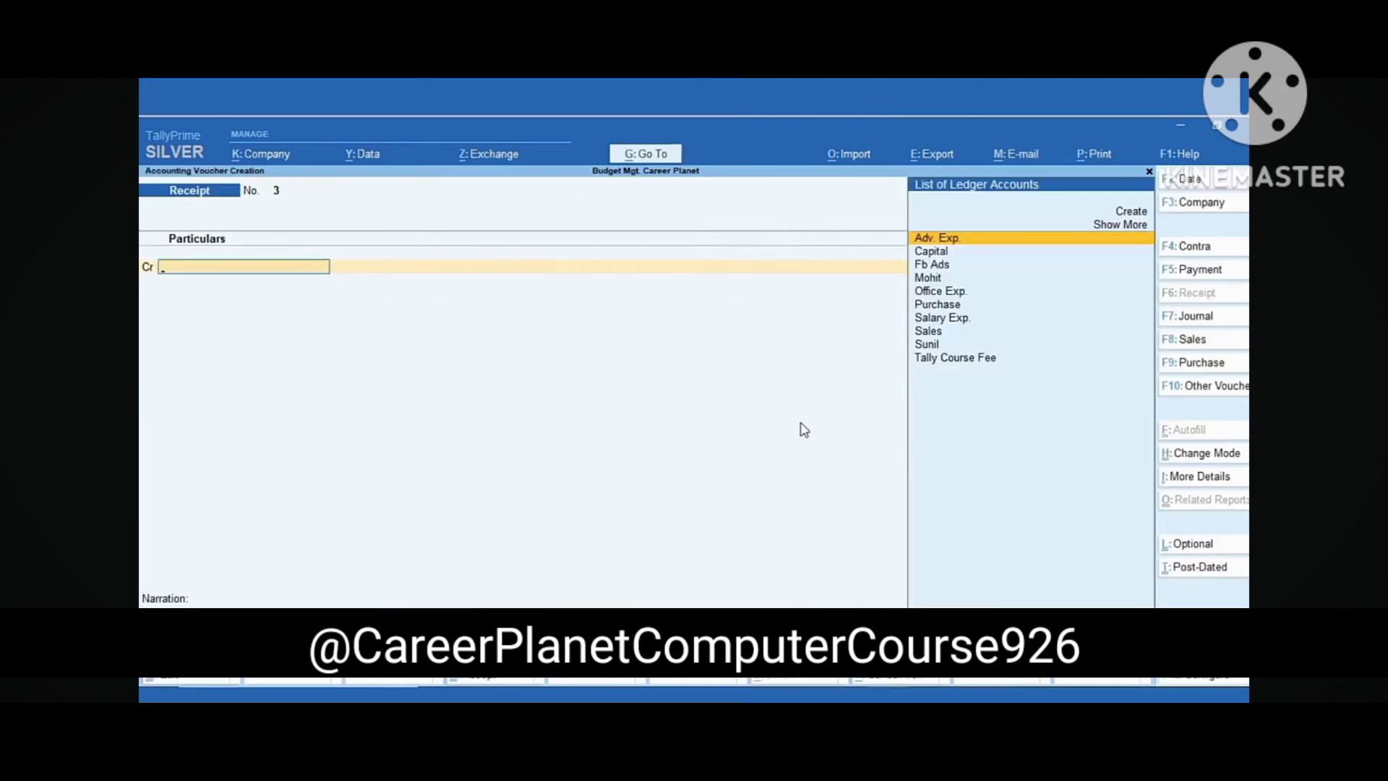
Step: Start a payment voucher debiting Adv. Exp. with 12,000 and allocate the full amount to the Course Exp. cost centre
key(F5)
key(Return)
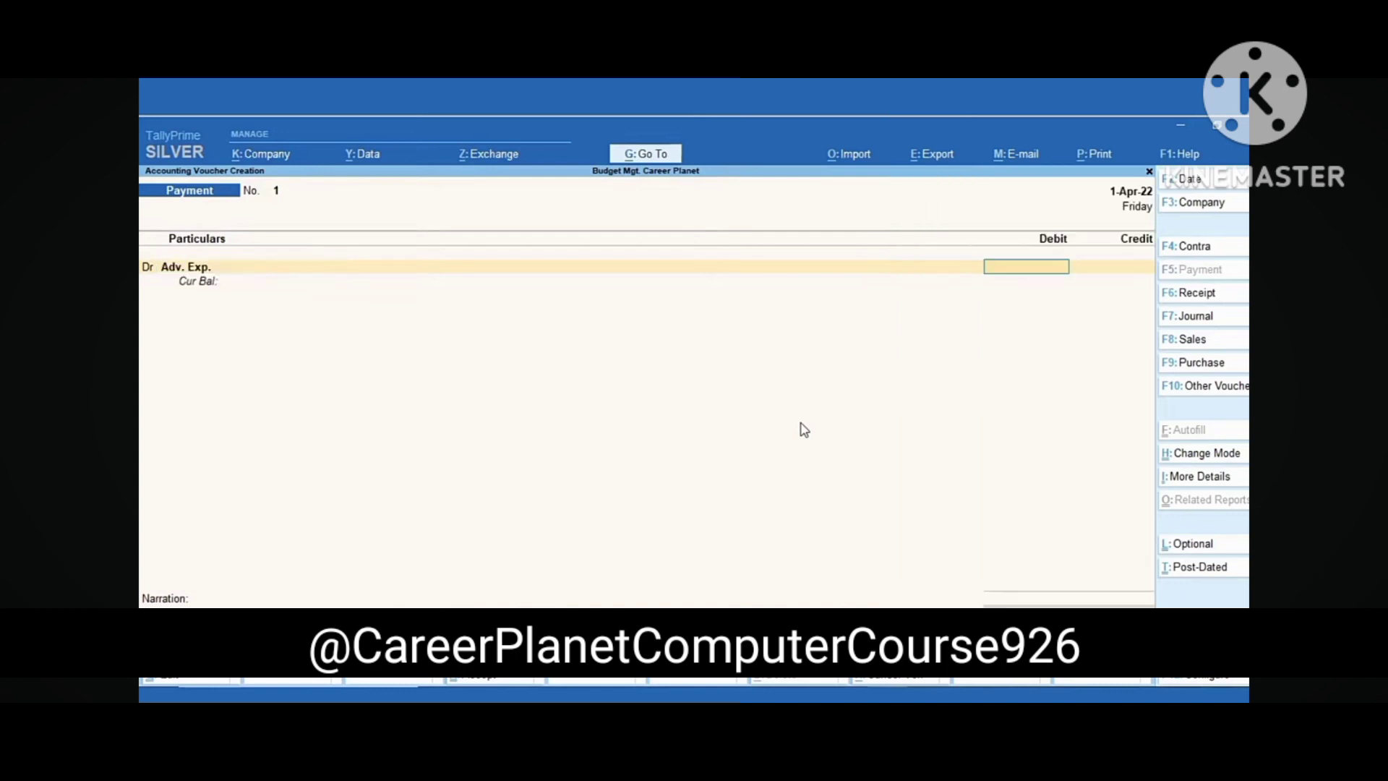
text(12000)
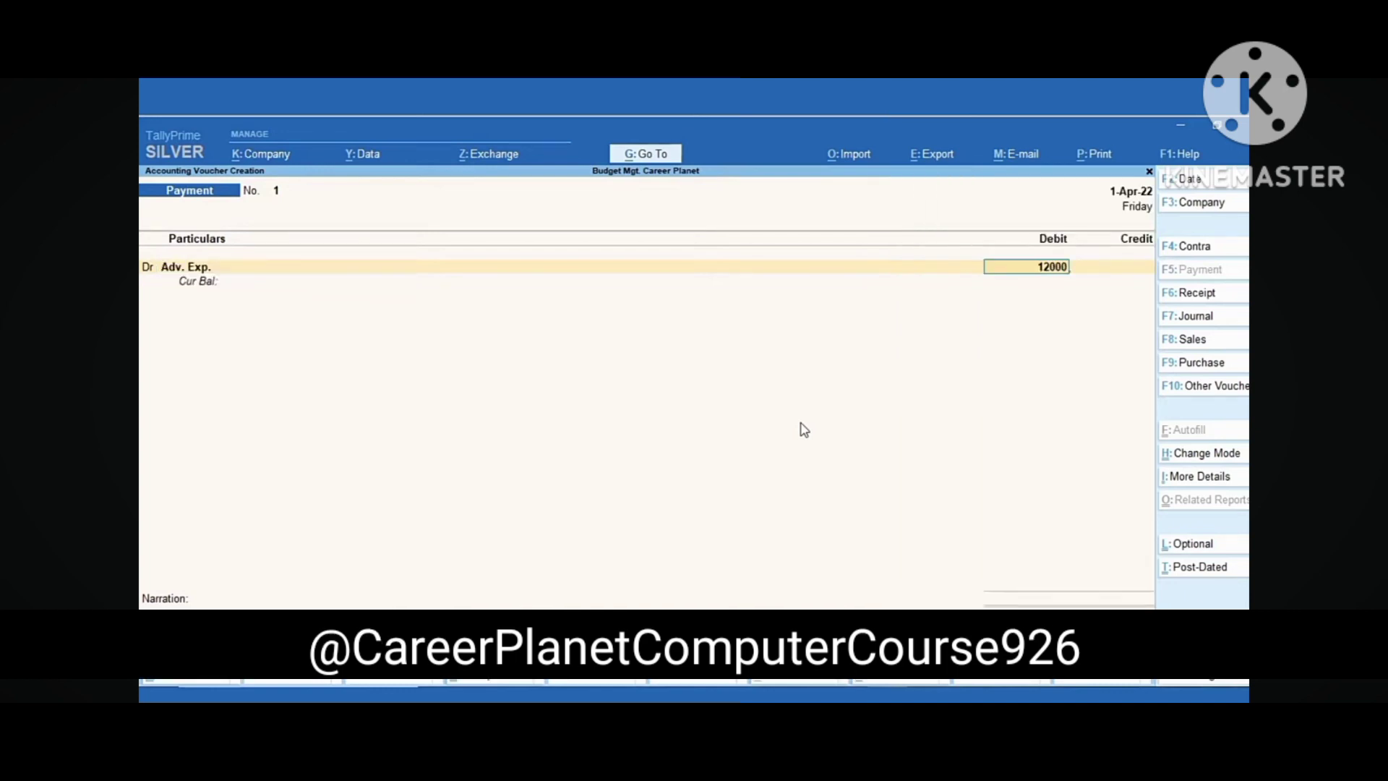
key(Return)
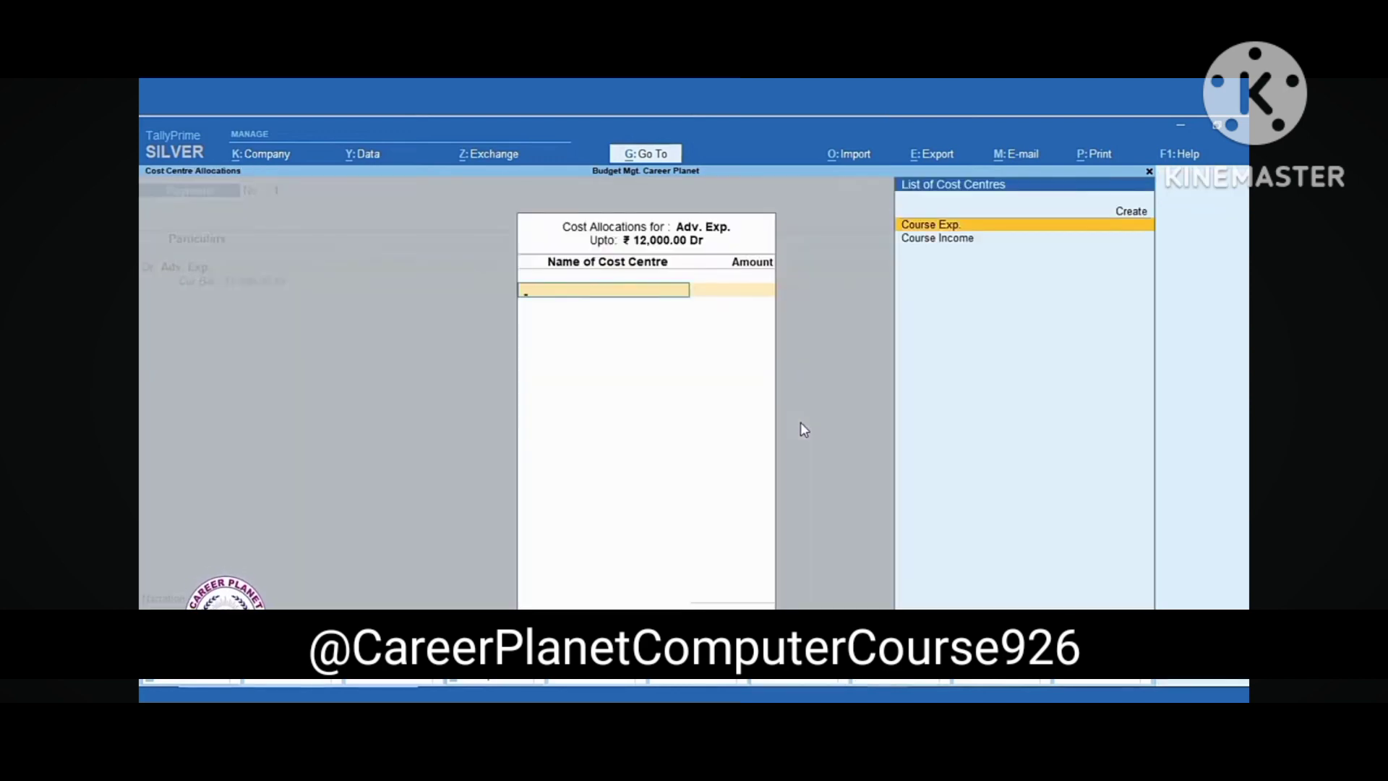
key(Return)
key(Return)
key(Return)
Step: Credit Cash with the full payment amount and save the payment voucher without a narration
key(Return)
key(Return)
key(Return)
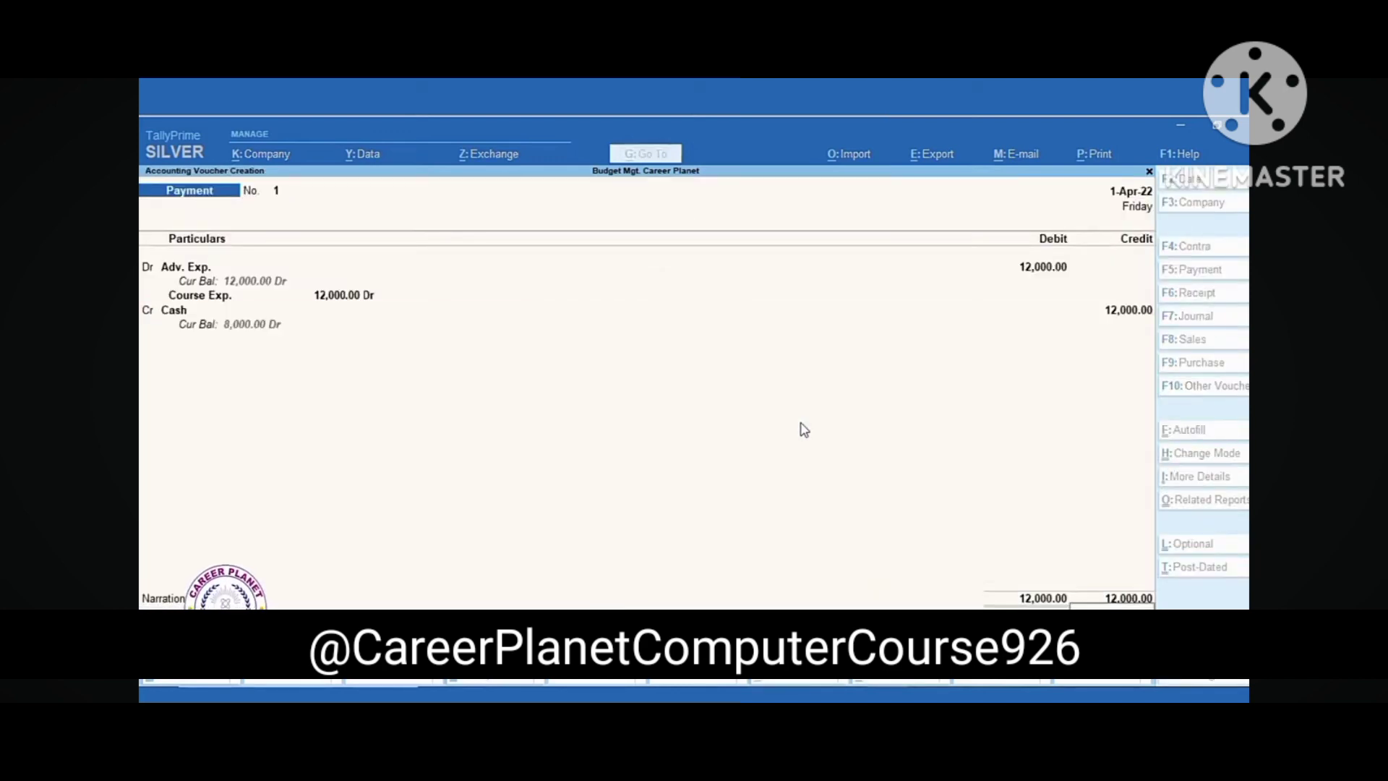
key(Return)
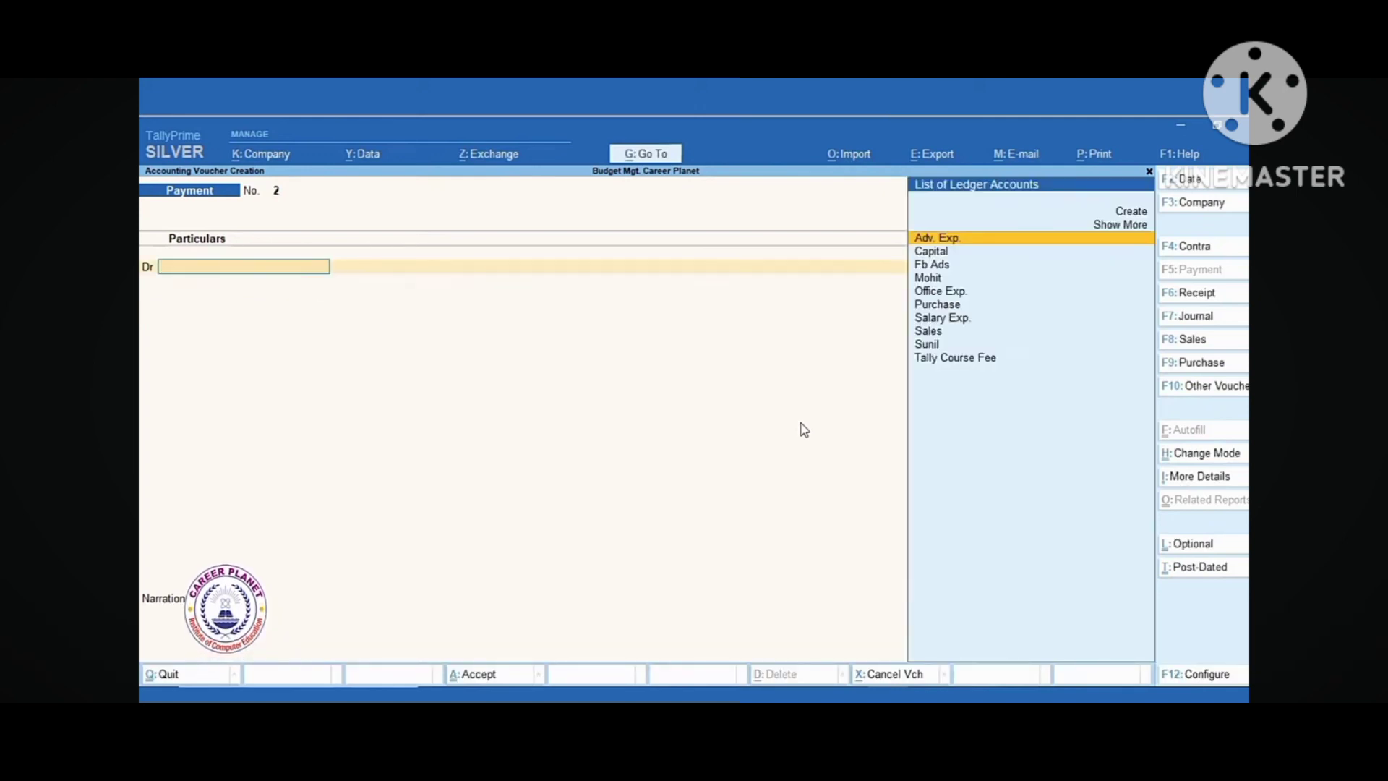
Step: Leave voucher entry, view the company's Trial Balance and return to the list of further reports
key(Escape)
key(Return)
key(Down)
key(Down)
key(Down)
key(Down)
key(Down)
key(Down)
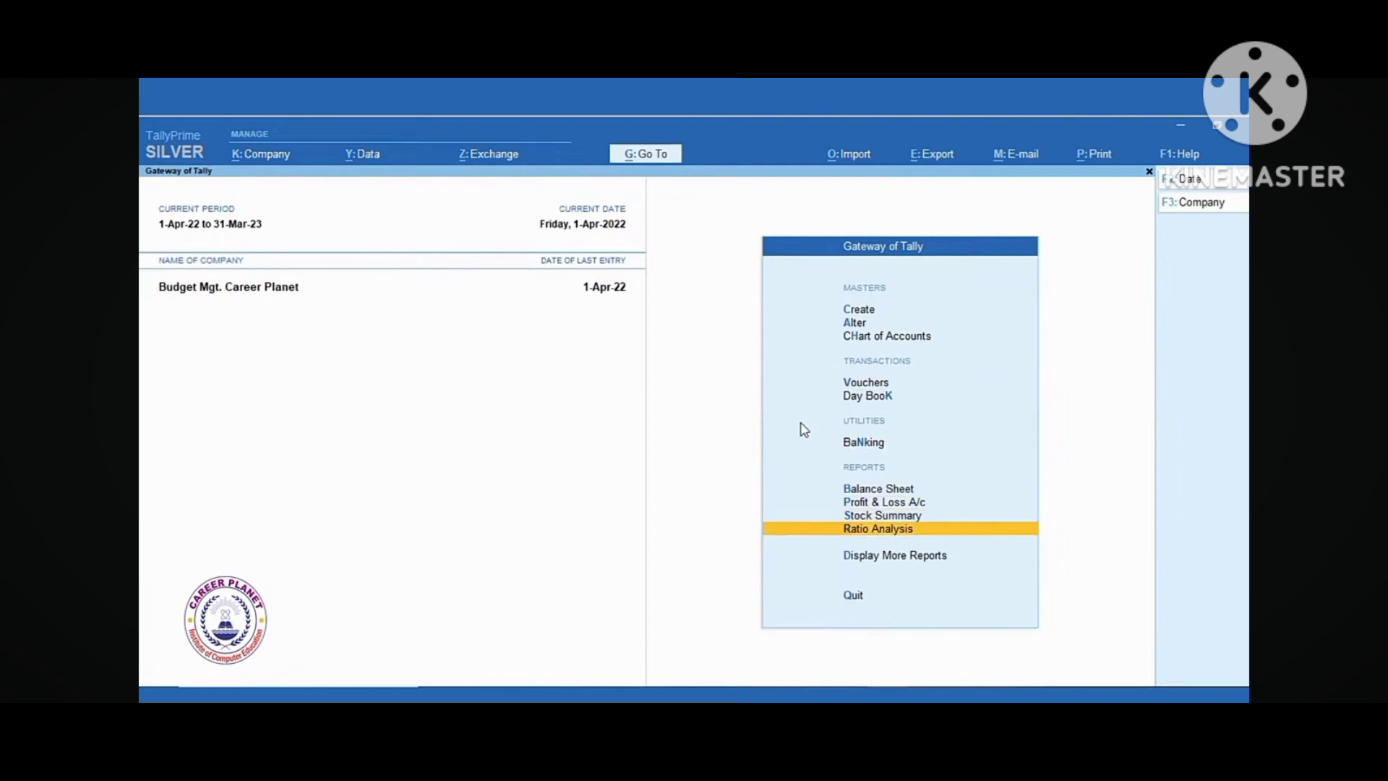
key(Down)
key(Down)
key(d)
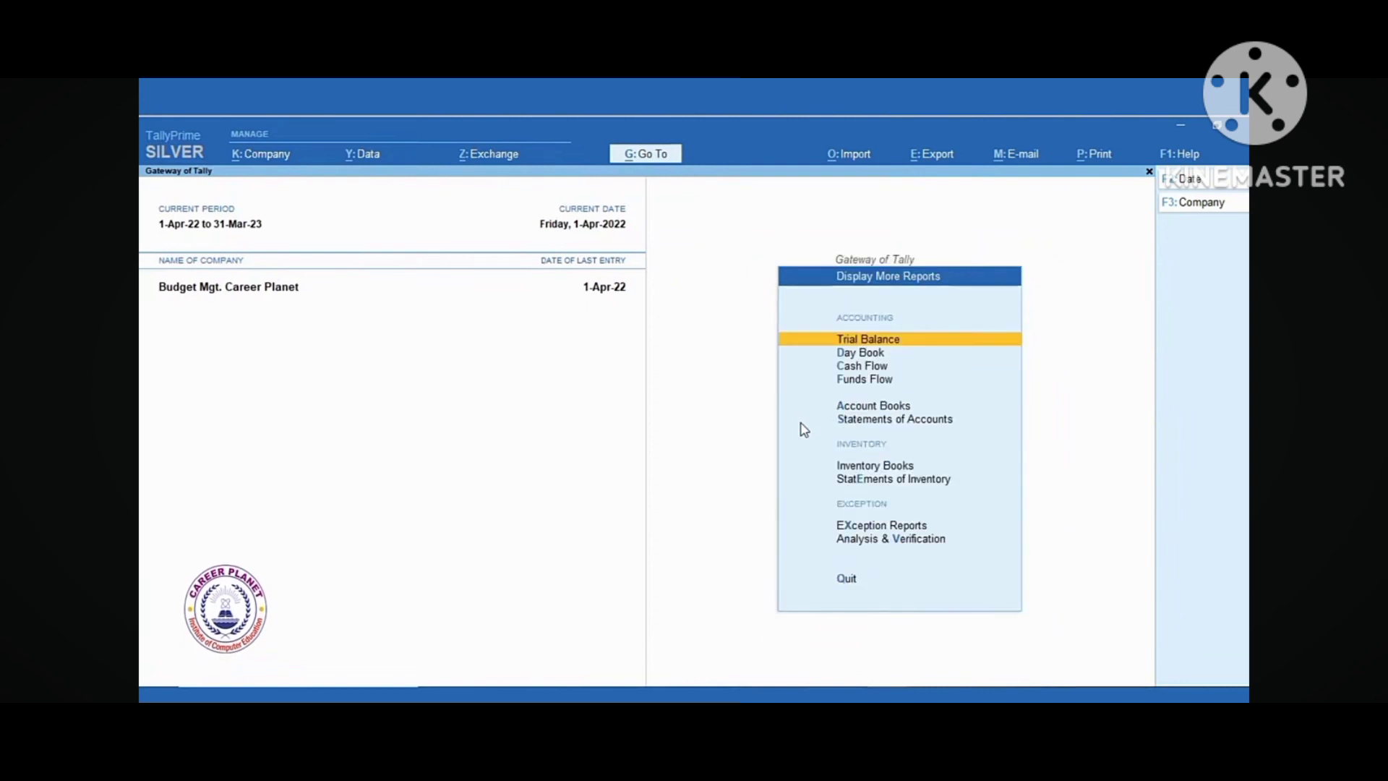
key(Return)
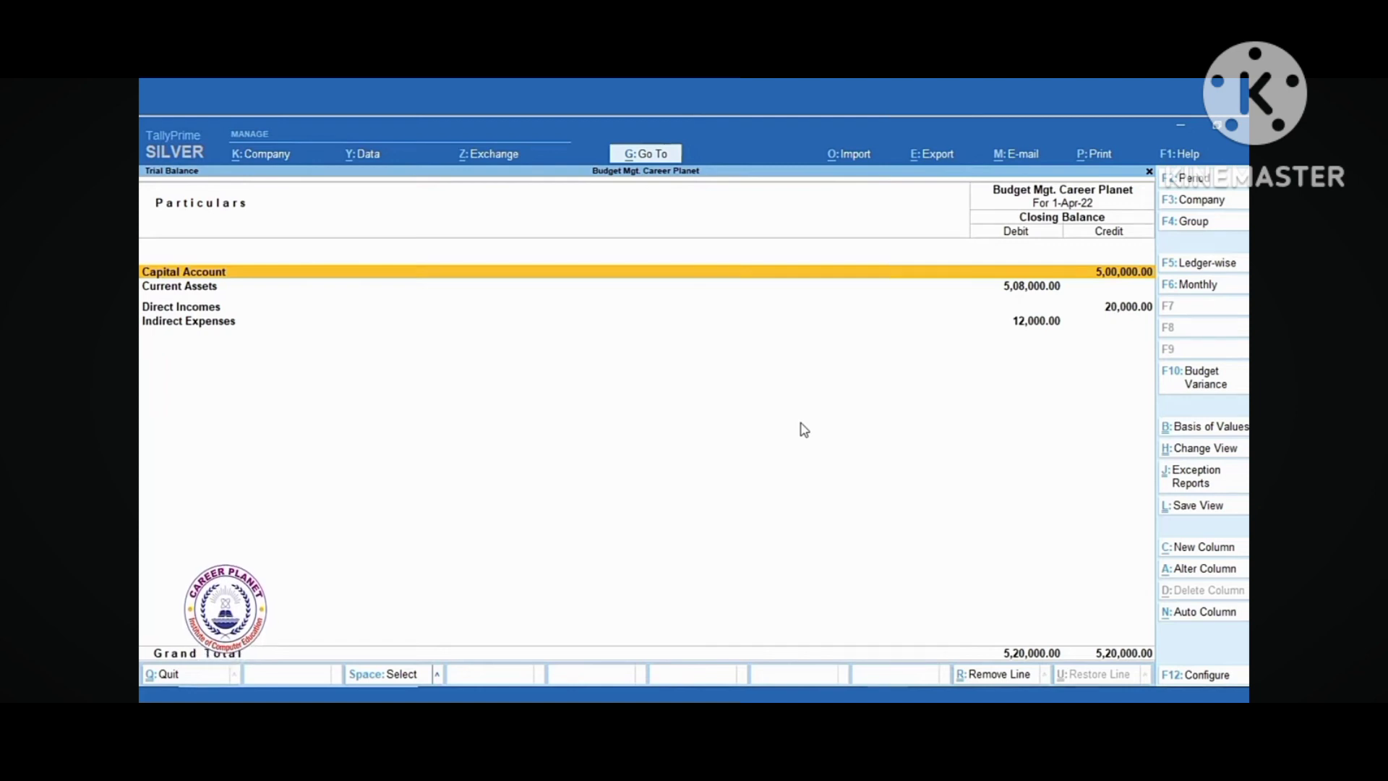
key(Escape)
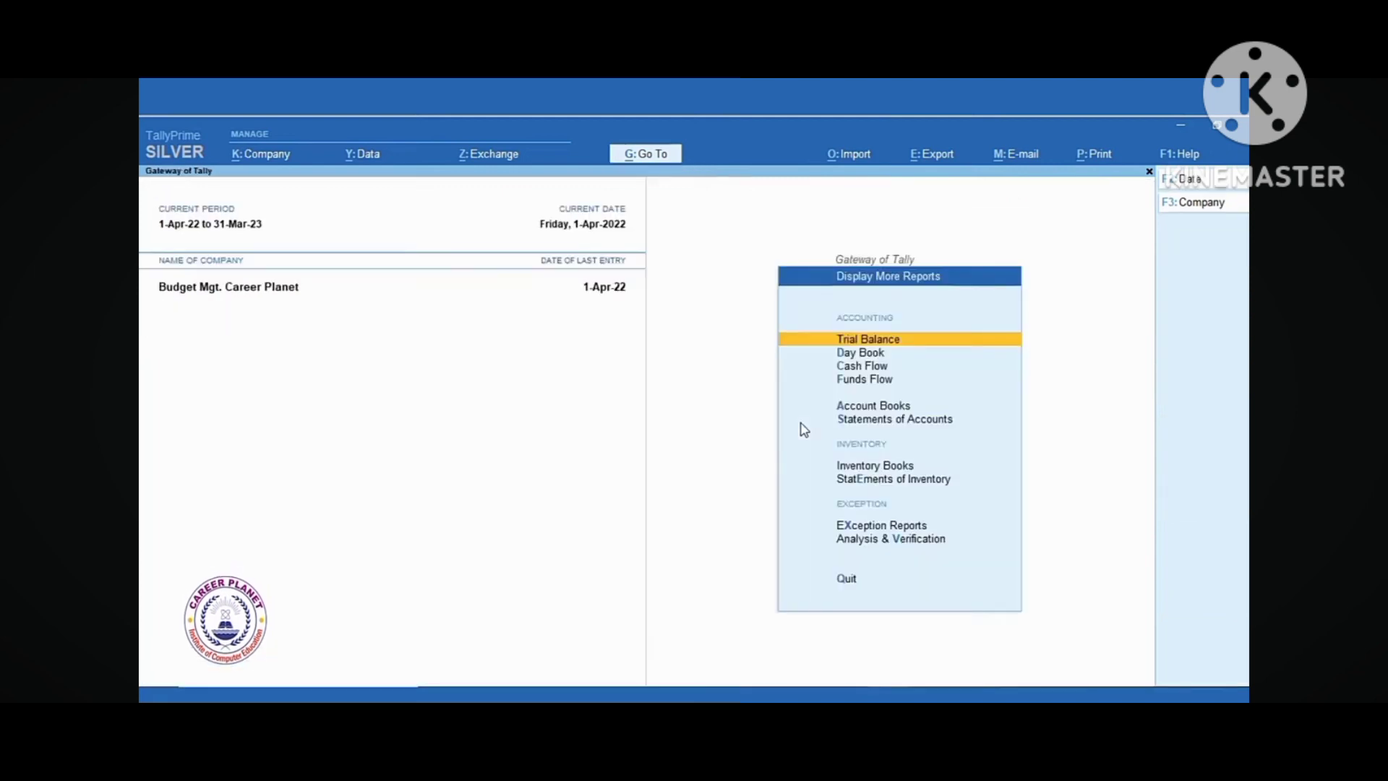
Step: Open the Cost Centre Summary from the Statements of Accounts and review the Course Exp. and Course Income lines
key(Down)
key(Down)
key(Down)
key(Down)
key(Down)
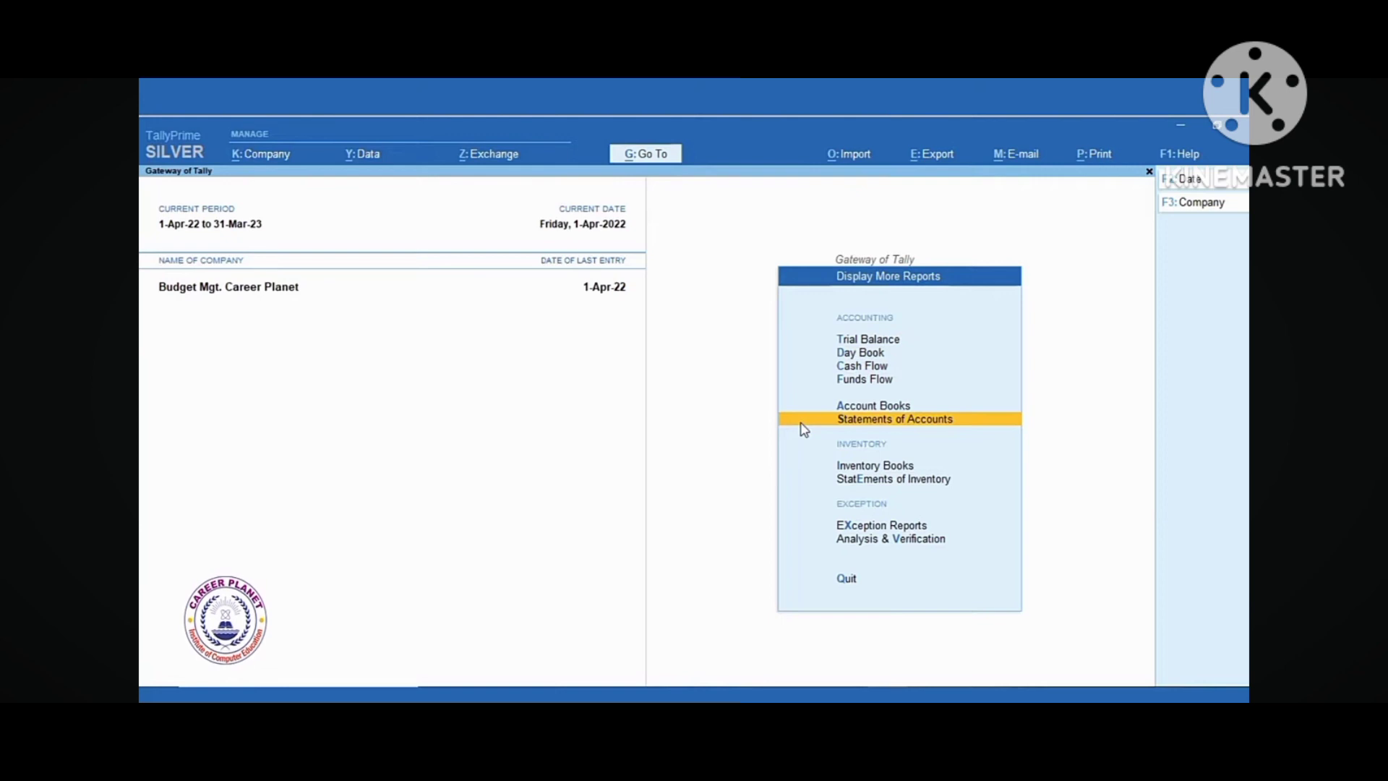
key(Return)
key(Down)
key(Return)
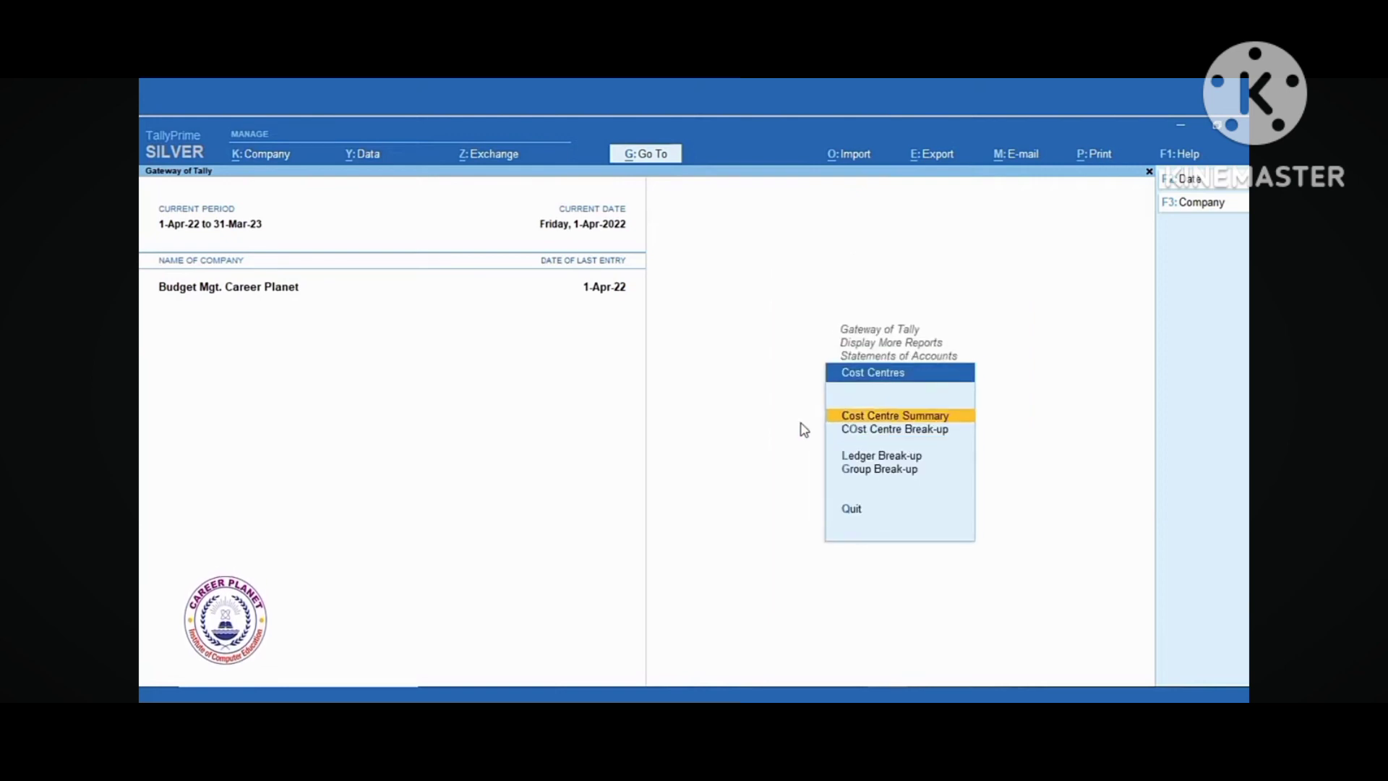
key(Return)
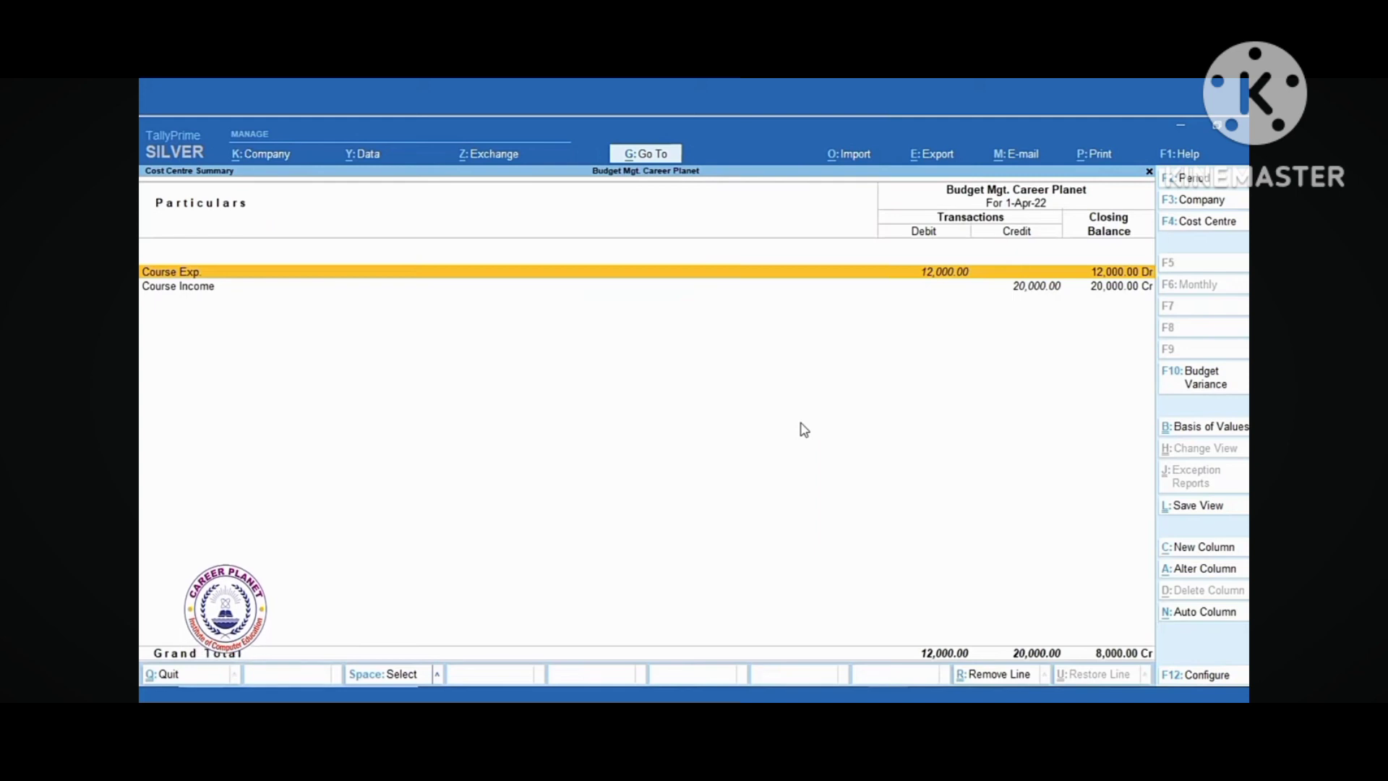
key(Down)
key(Up)
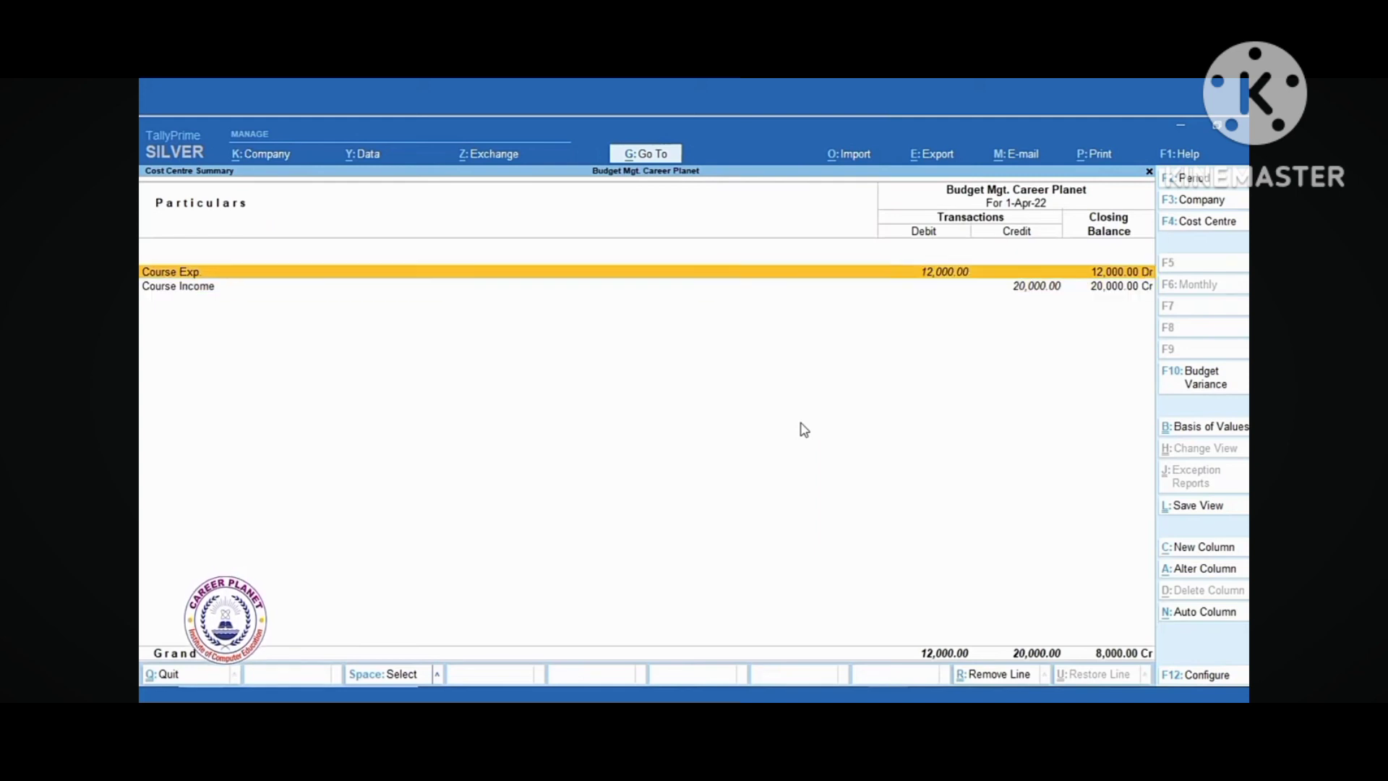
key(Down)
key(Up)
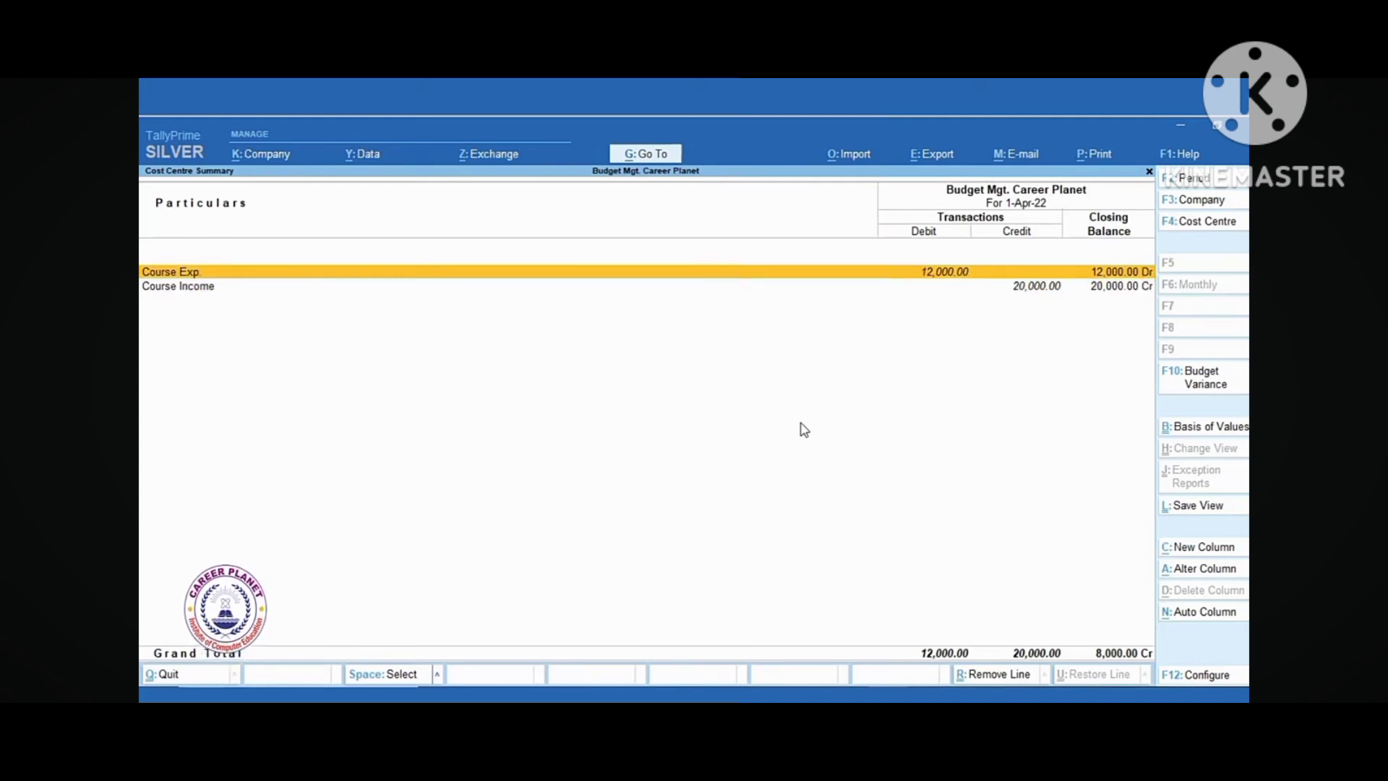
Step: Show the budget variance for the Cost Centre Summary using the Course Budget
key(Down)
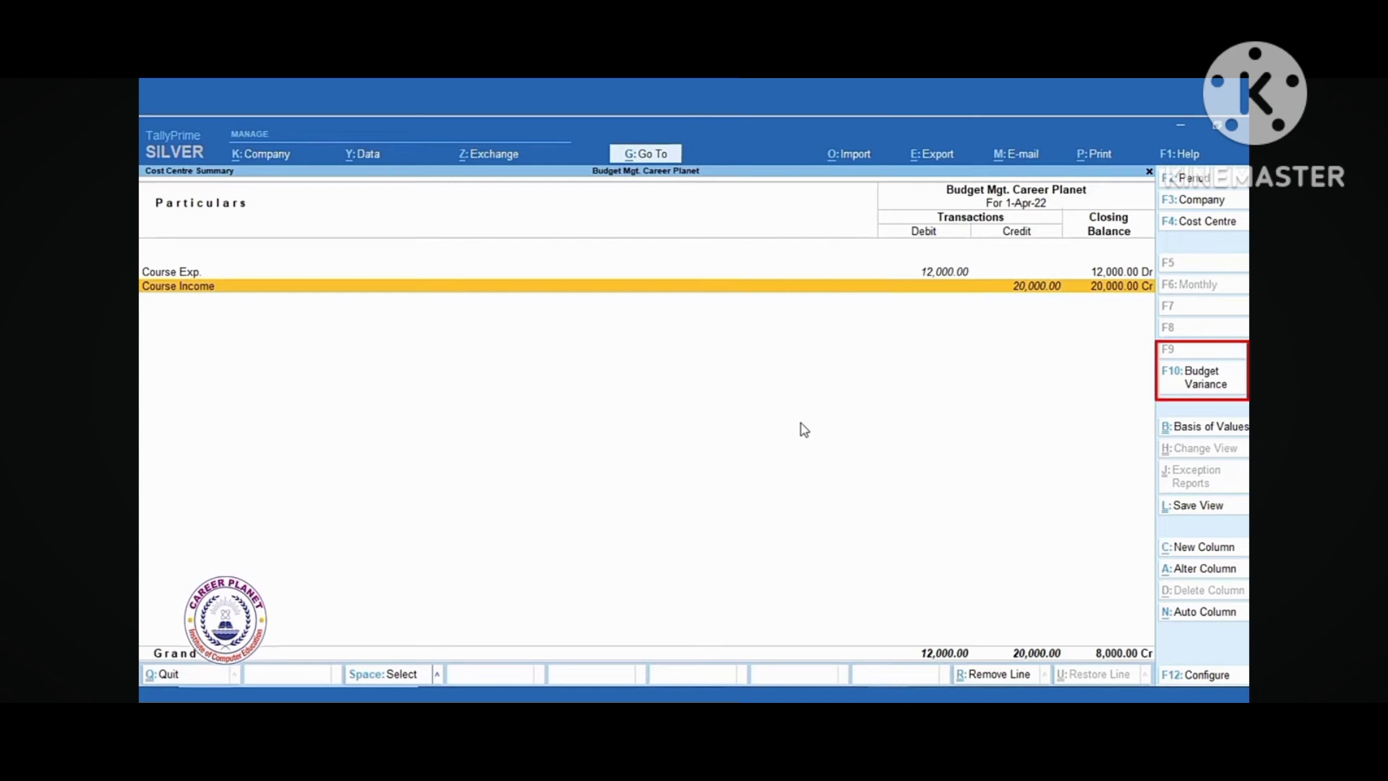
click(1239, 385)
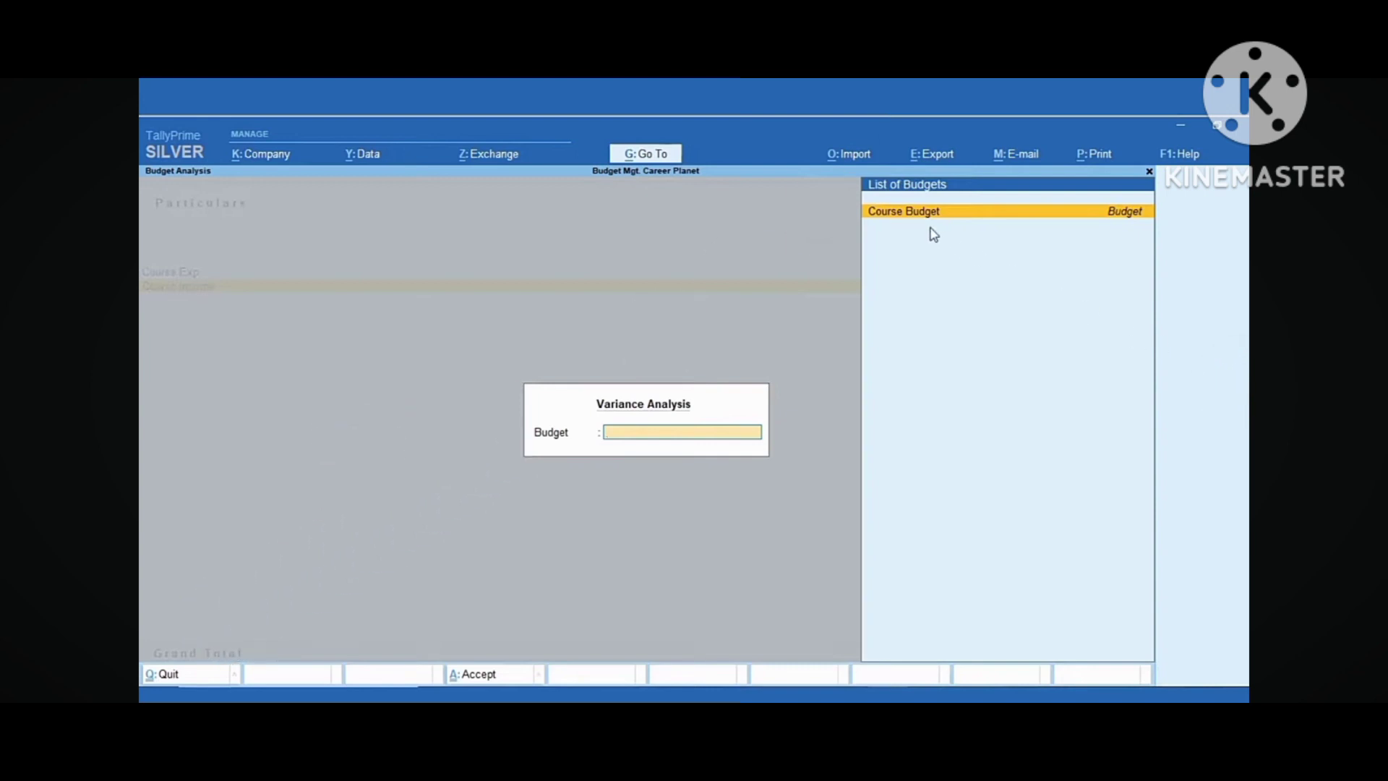
key(Return)
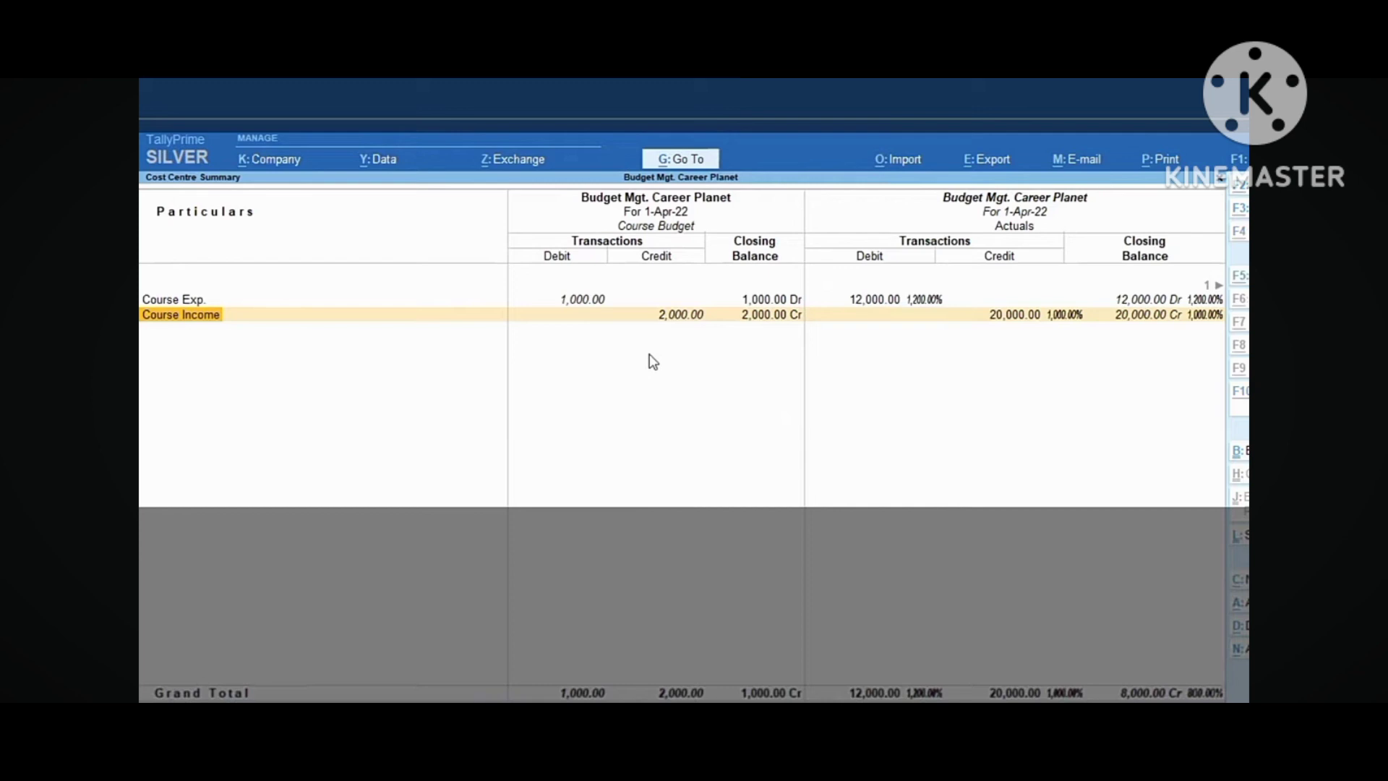
Step: Change the variance report's period to end on 30-4, starting from 1-4-2022
key(alt+F2)
key(Return)
text(30-4)
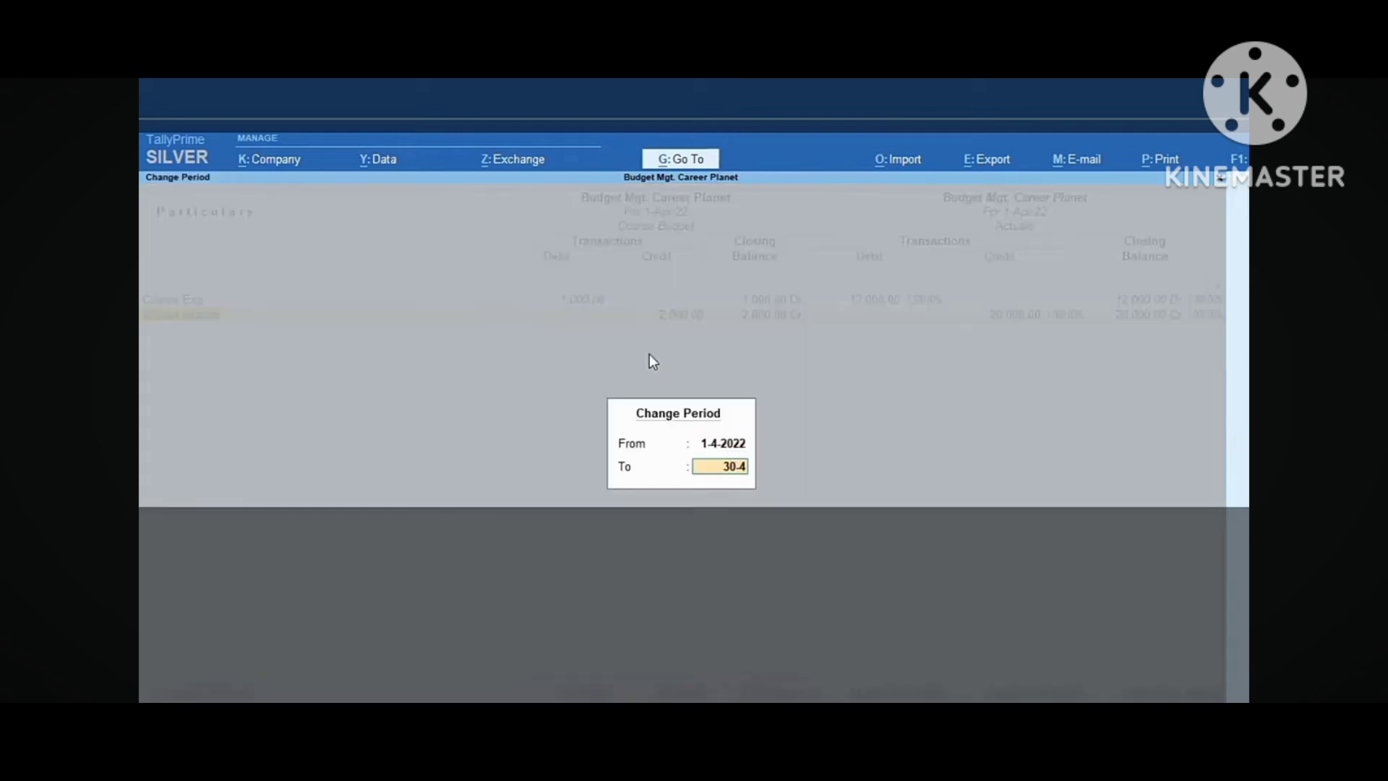
key(Return)
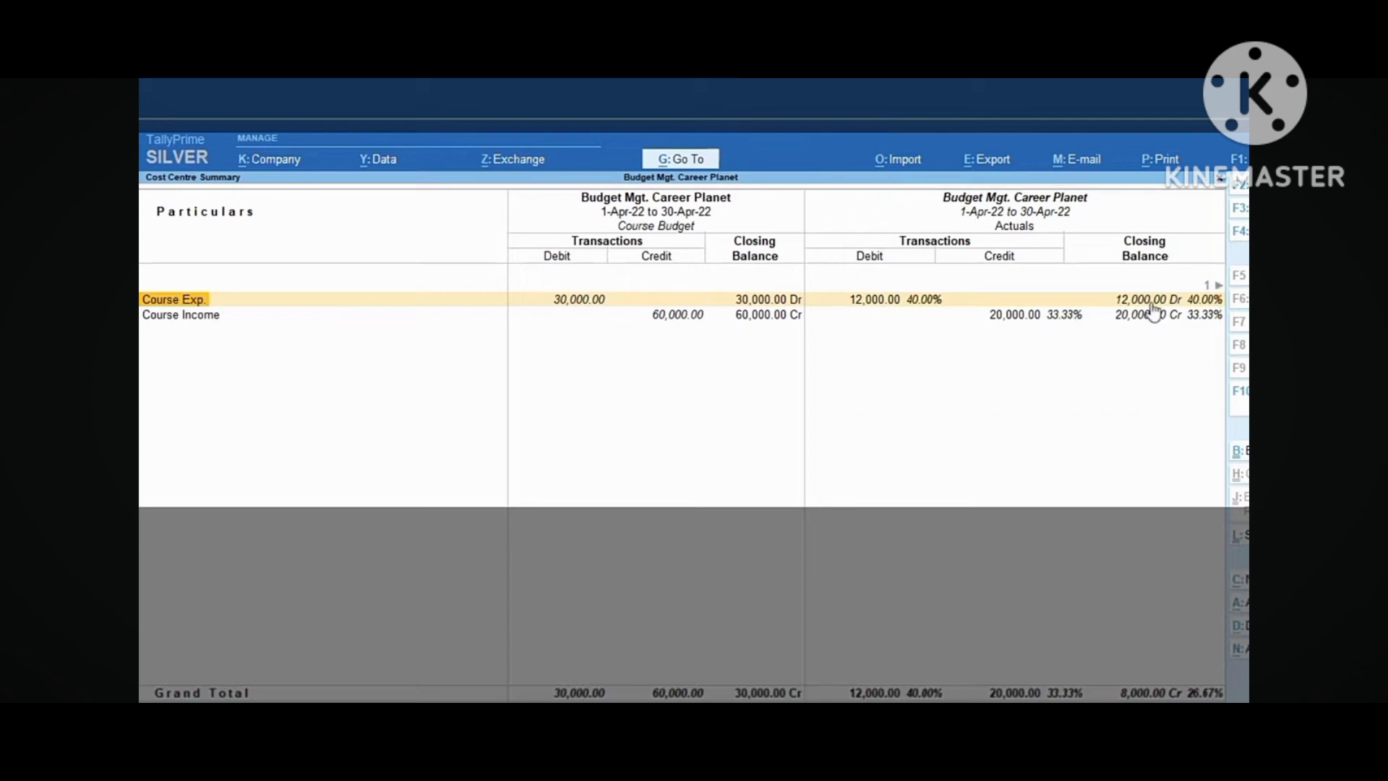
Step: Examine the Actuals and Course Budget Variance columns for the full April period and return to the Course Budget column
click(1217, 288)
click(1217, 288)
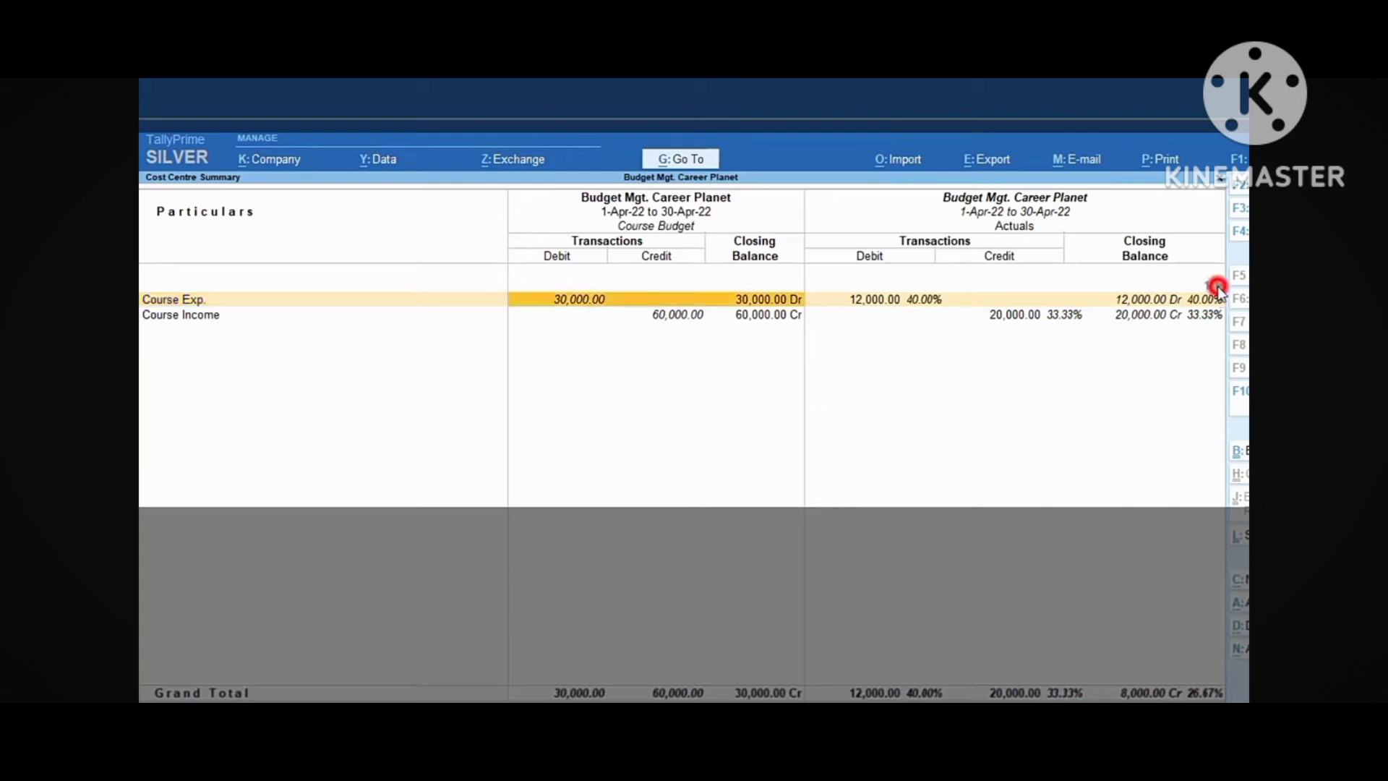
click(1217, 286)
key(Left)
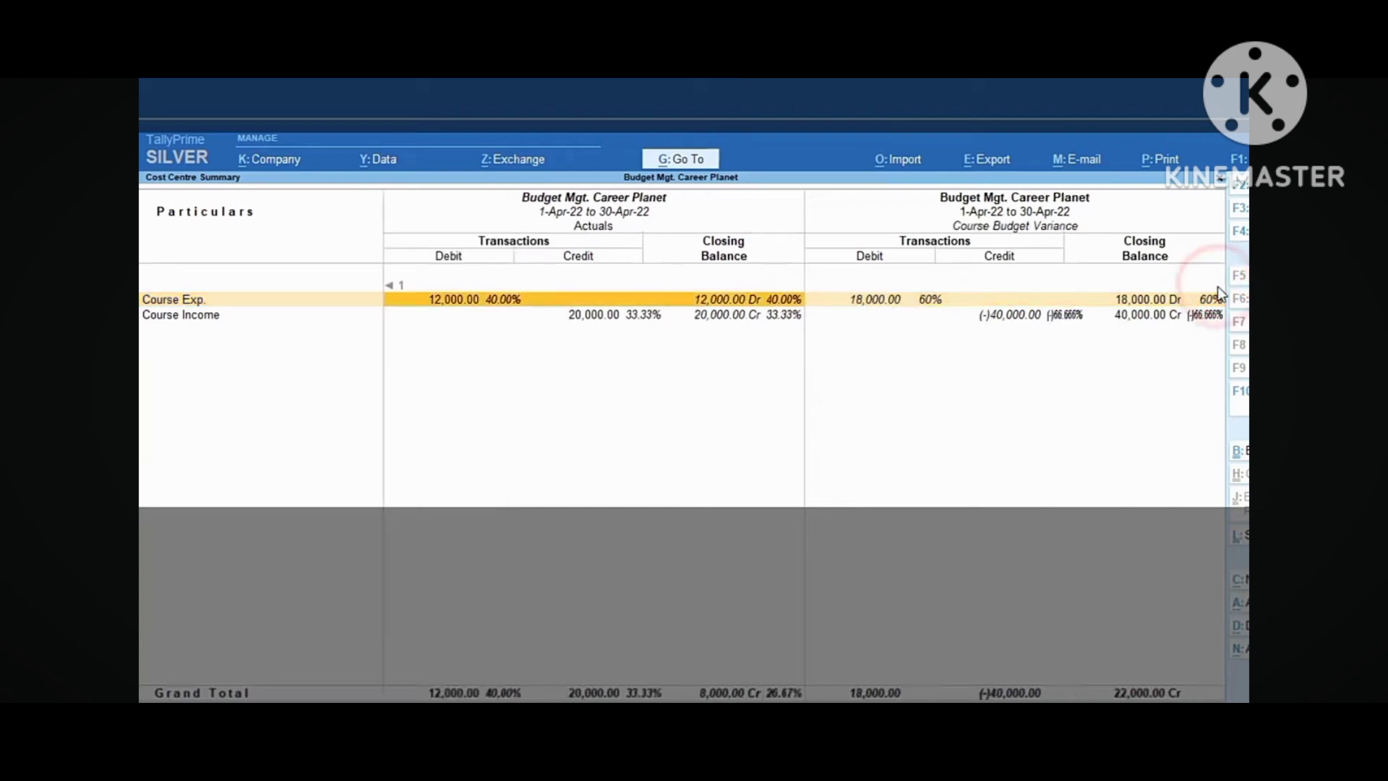
key(Right)
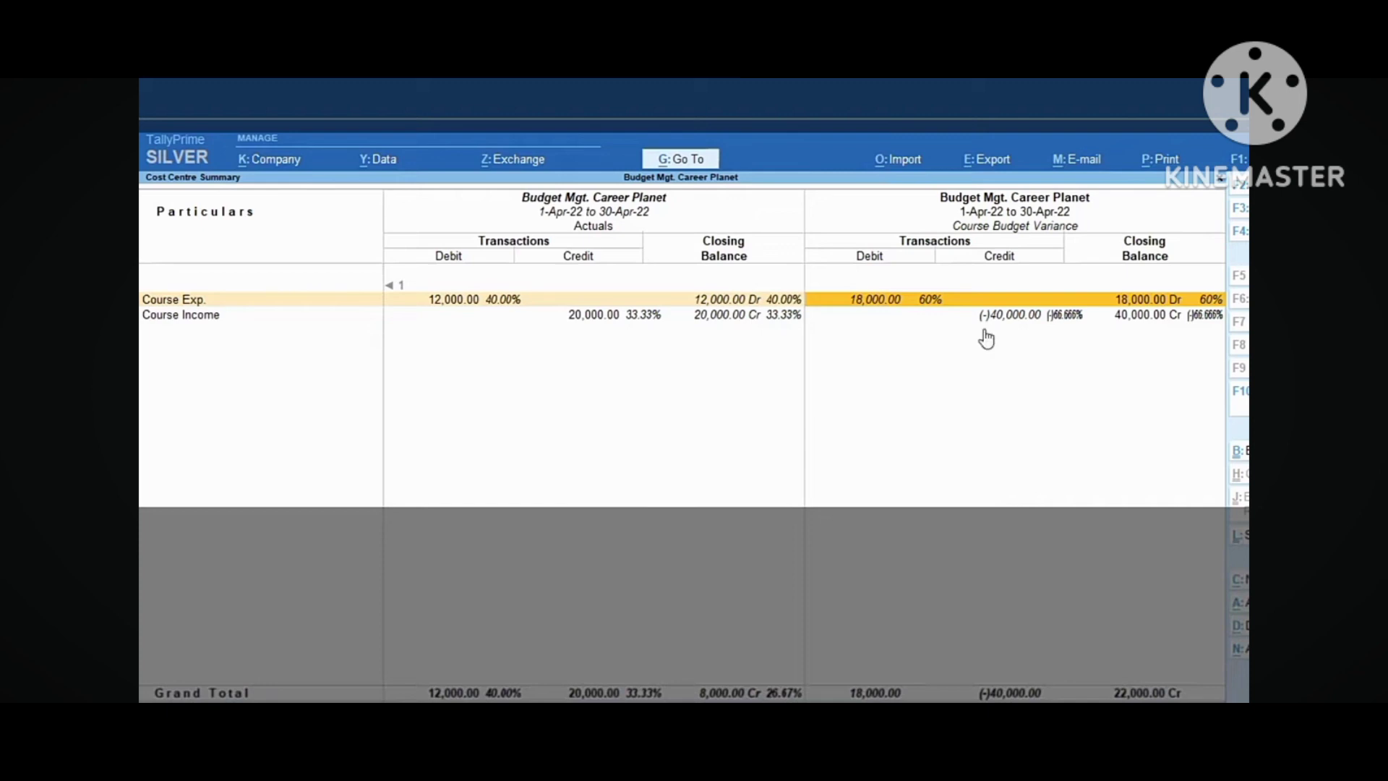
click(392, 285)
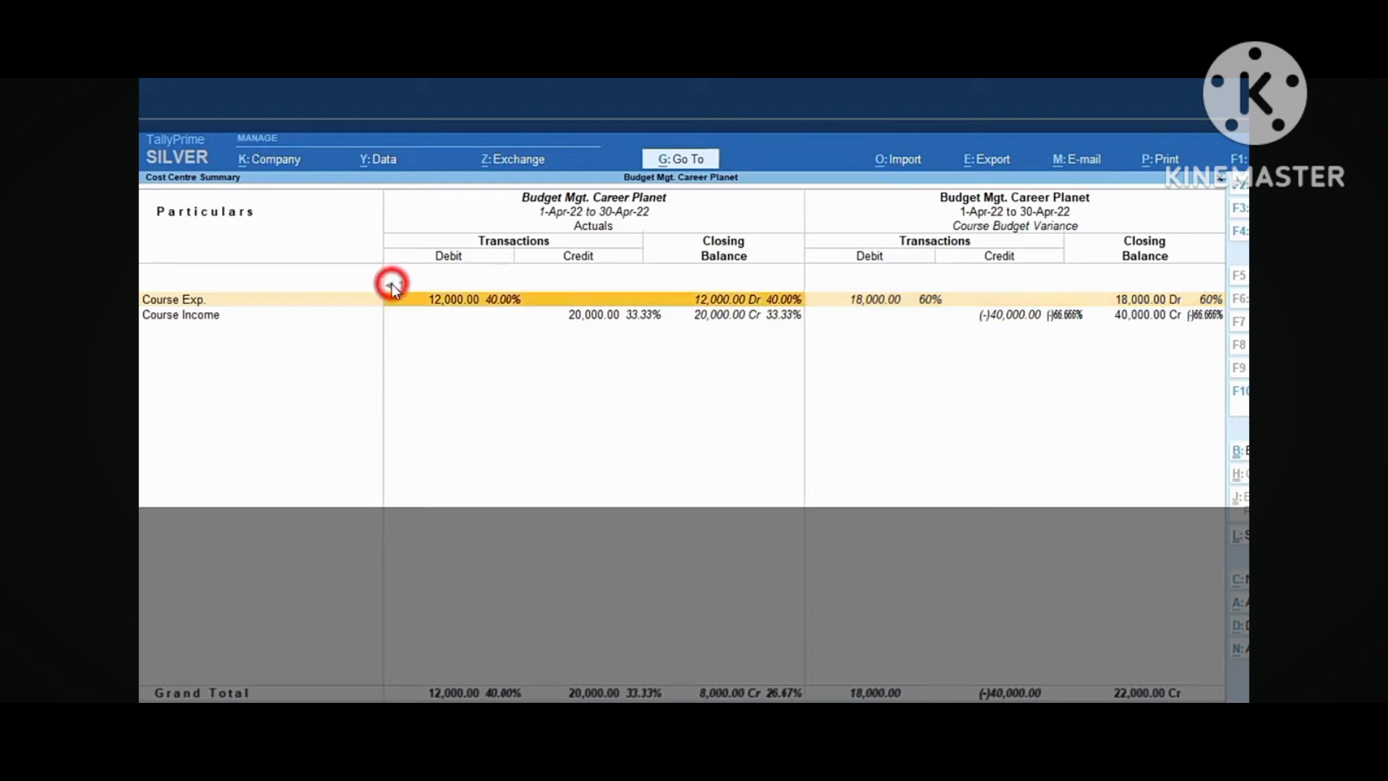
click(392, 285)
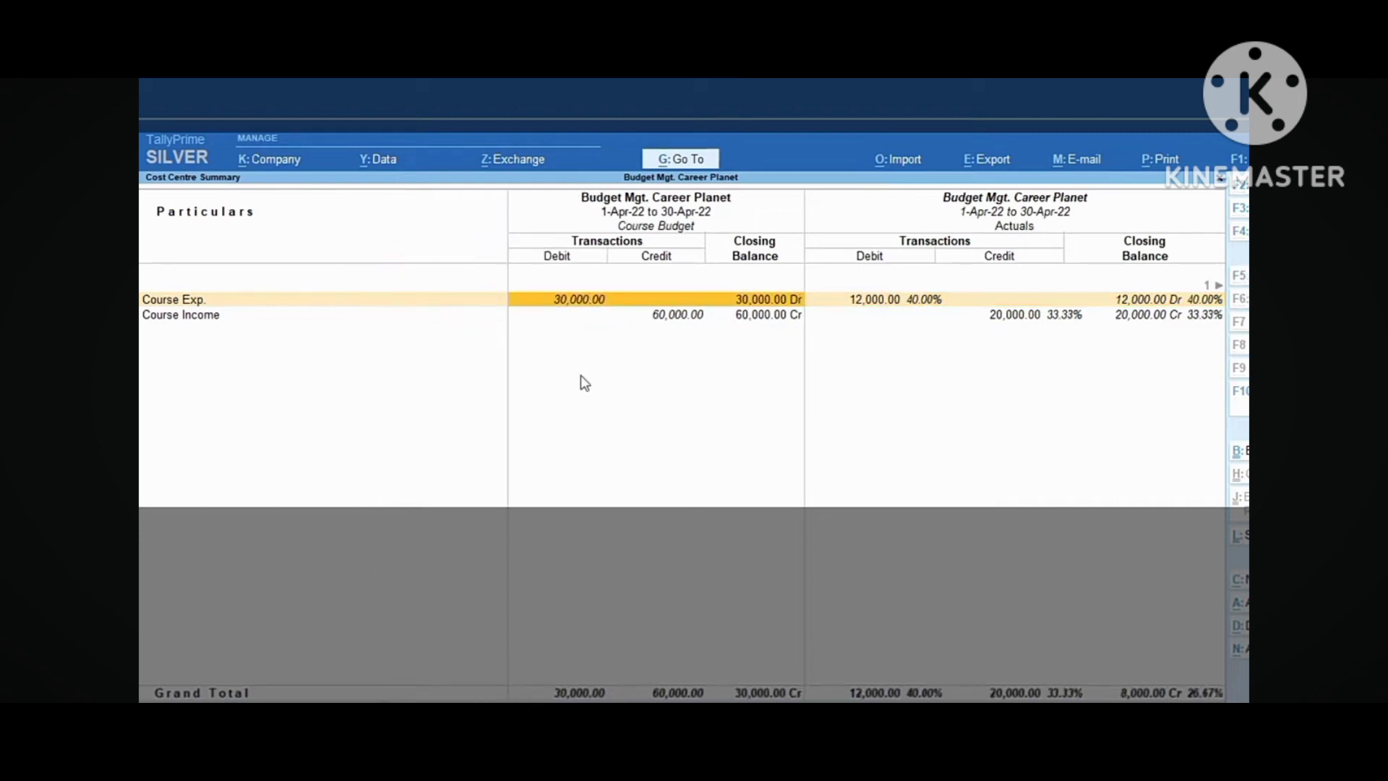
Step: Limit the report period to the single day 1-4 and examine the Course Budget Variance column for that day
key(F2)
key(Return)
text(1-4)
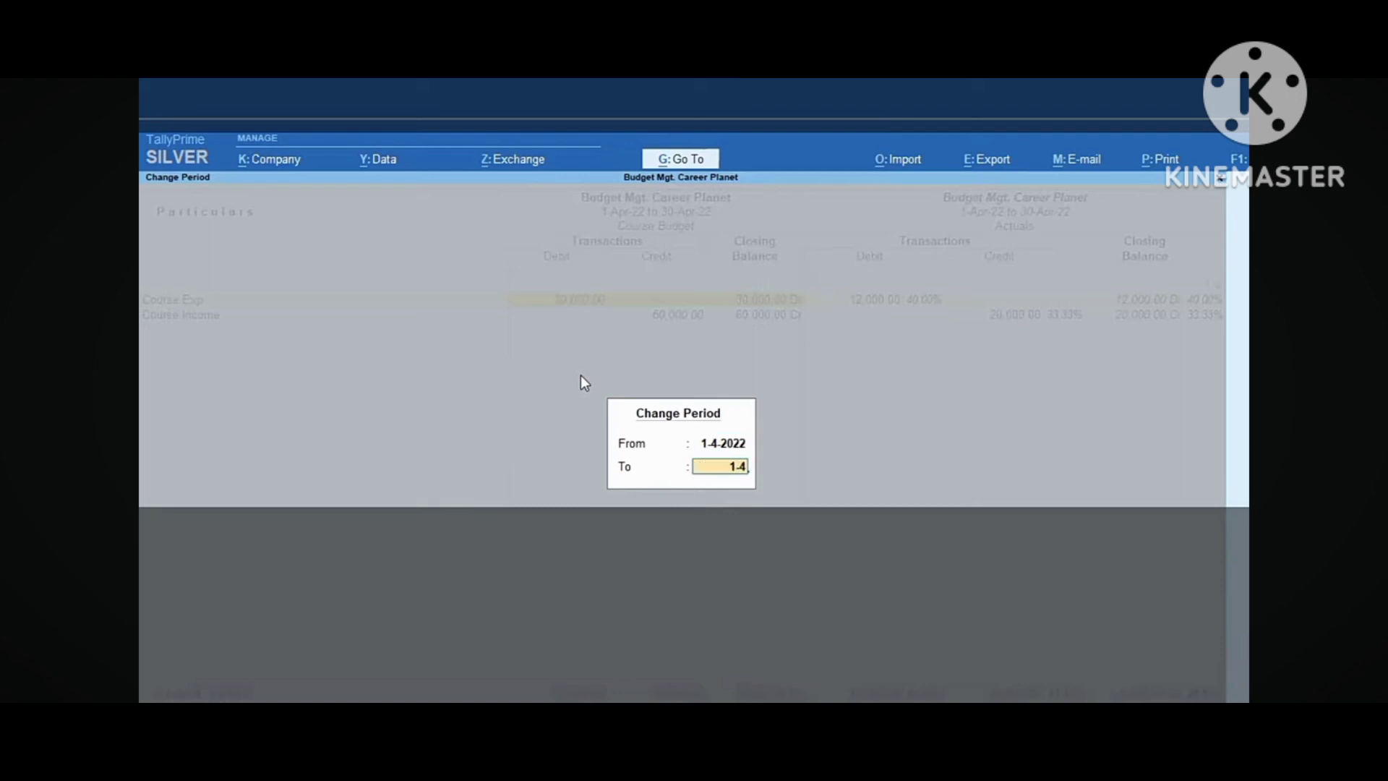
key(Return)
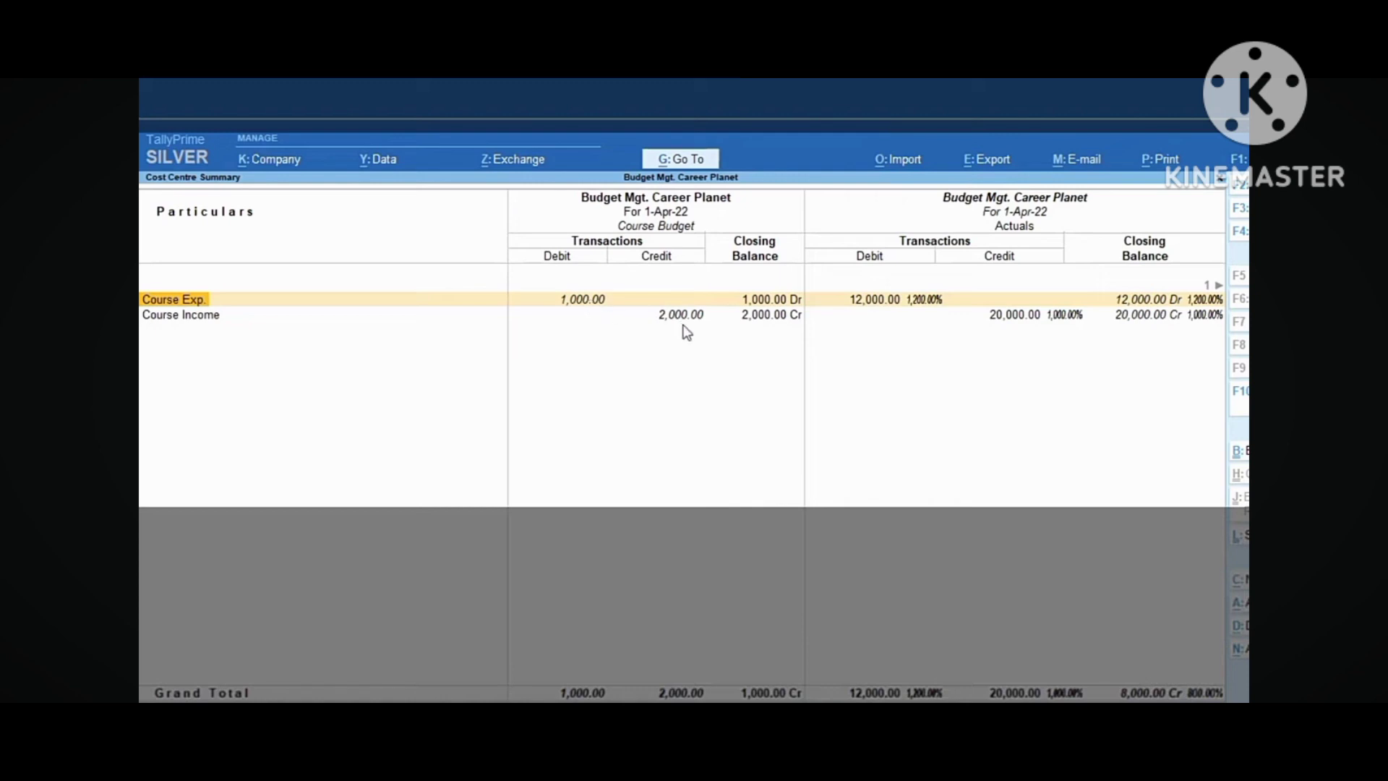
key(Right)
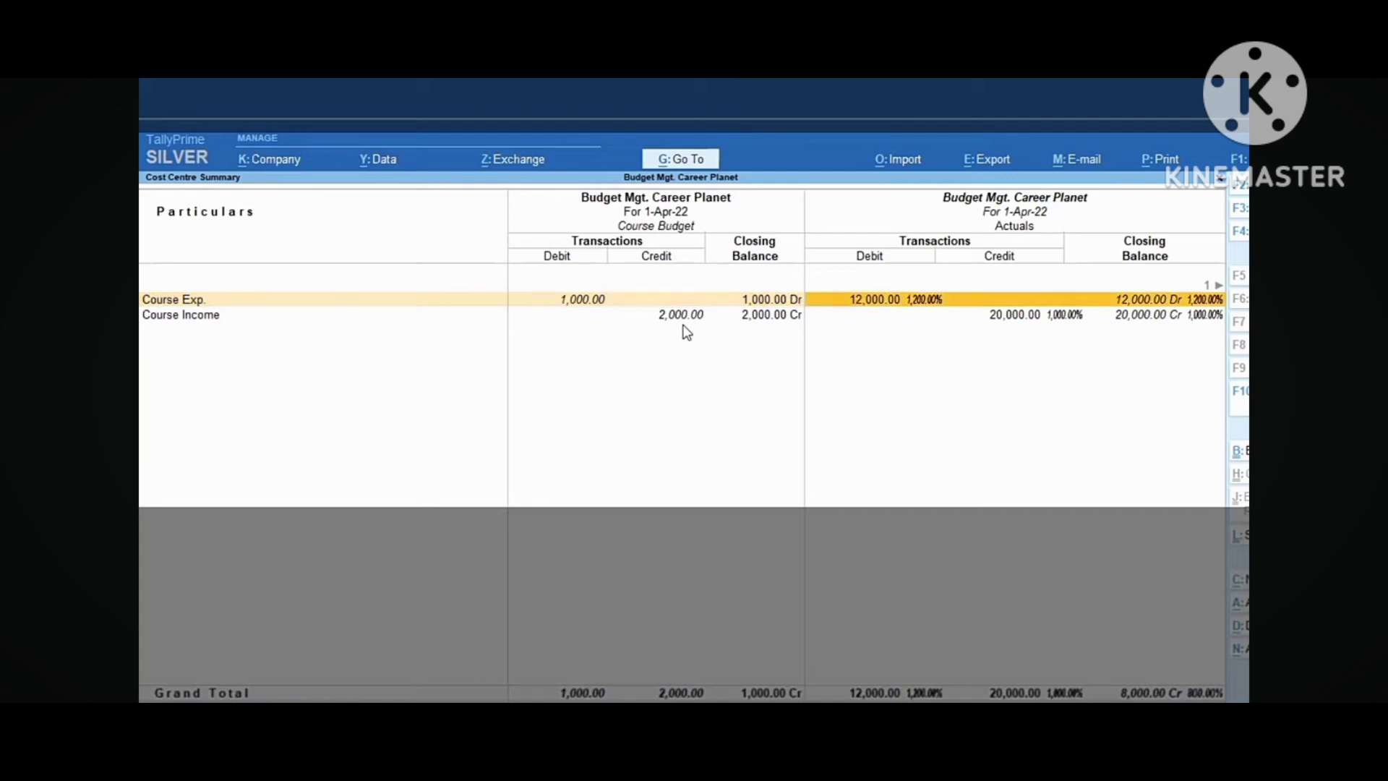
key(Right)
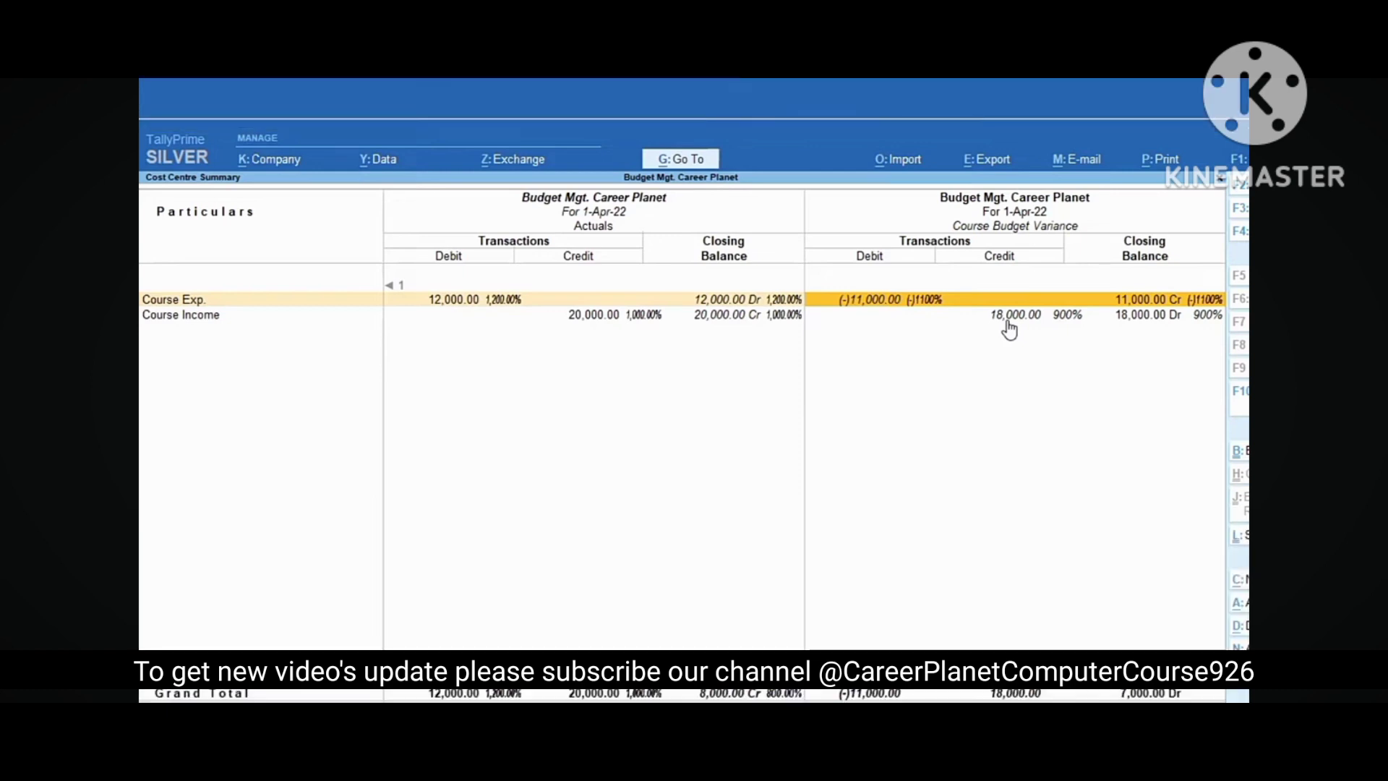
Step: Close the Cost Centre Summary and return to the Gateway of Tally
key(Escape)
key(Escape)
key(Escape)
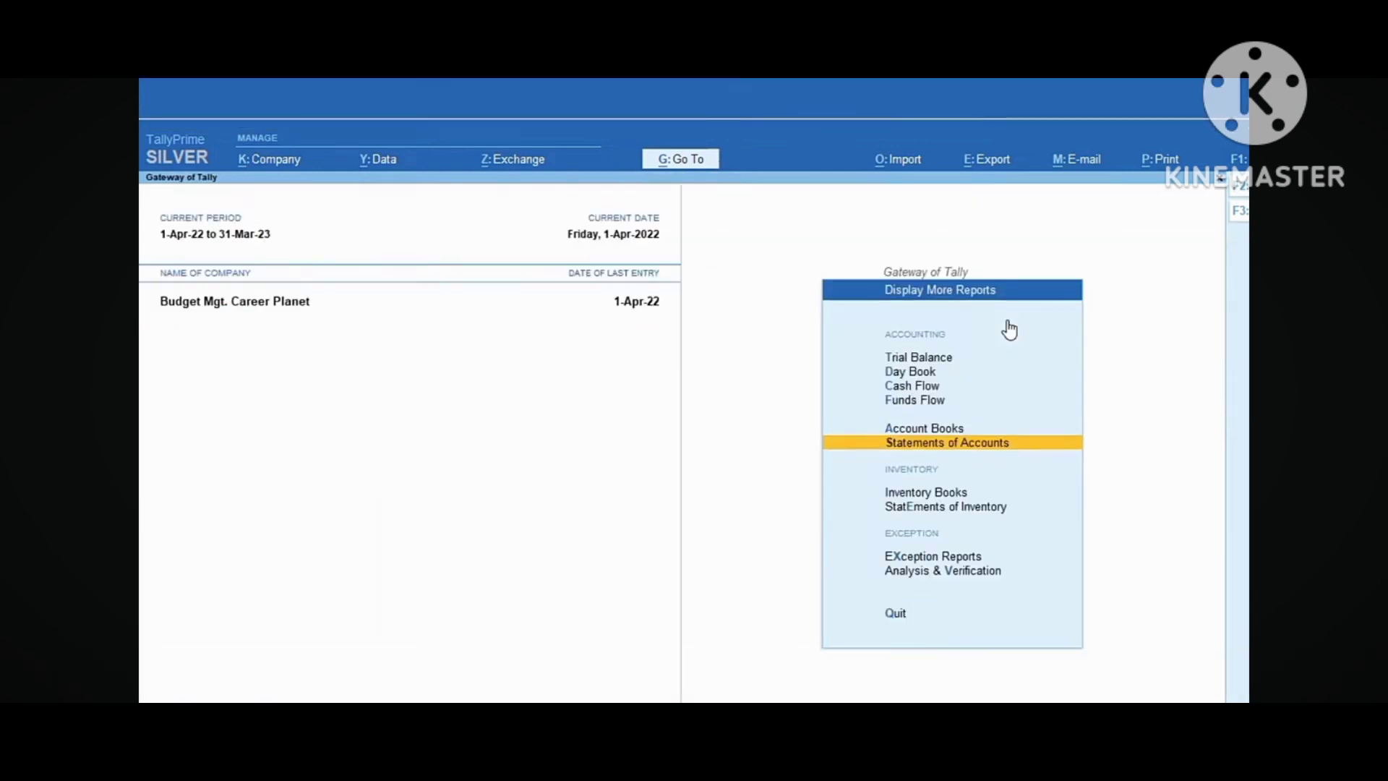
key(Escape)
Step: Open the Course Budget master for alteration and go through its period and group settings up to Cost Centres
key(Up)
key(Up)
key(Up)
key(Up)
key(Up)
key(Up)
key(Up)
key(Up)
key(Up)
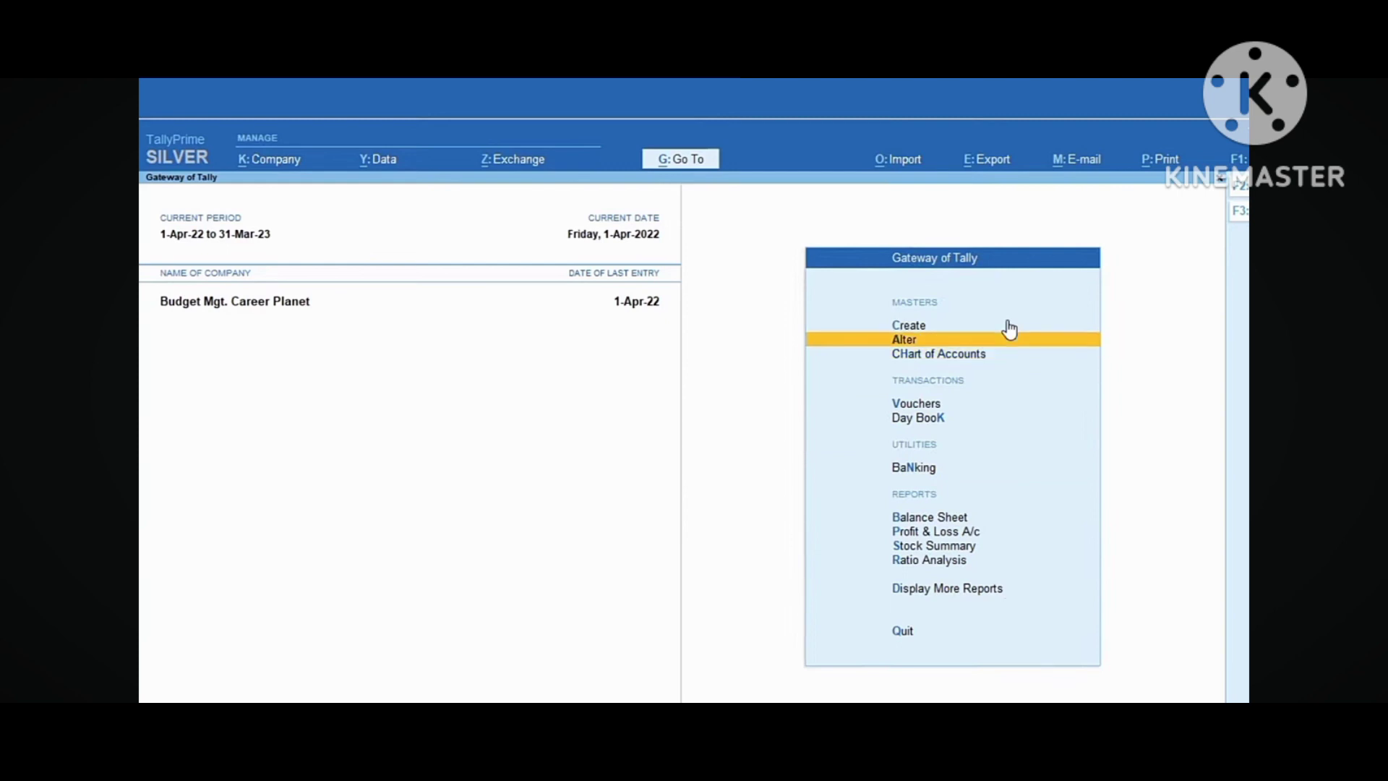
key(Return)
key(Down)
key(Down)
key(Down)
key(Down)
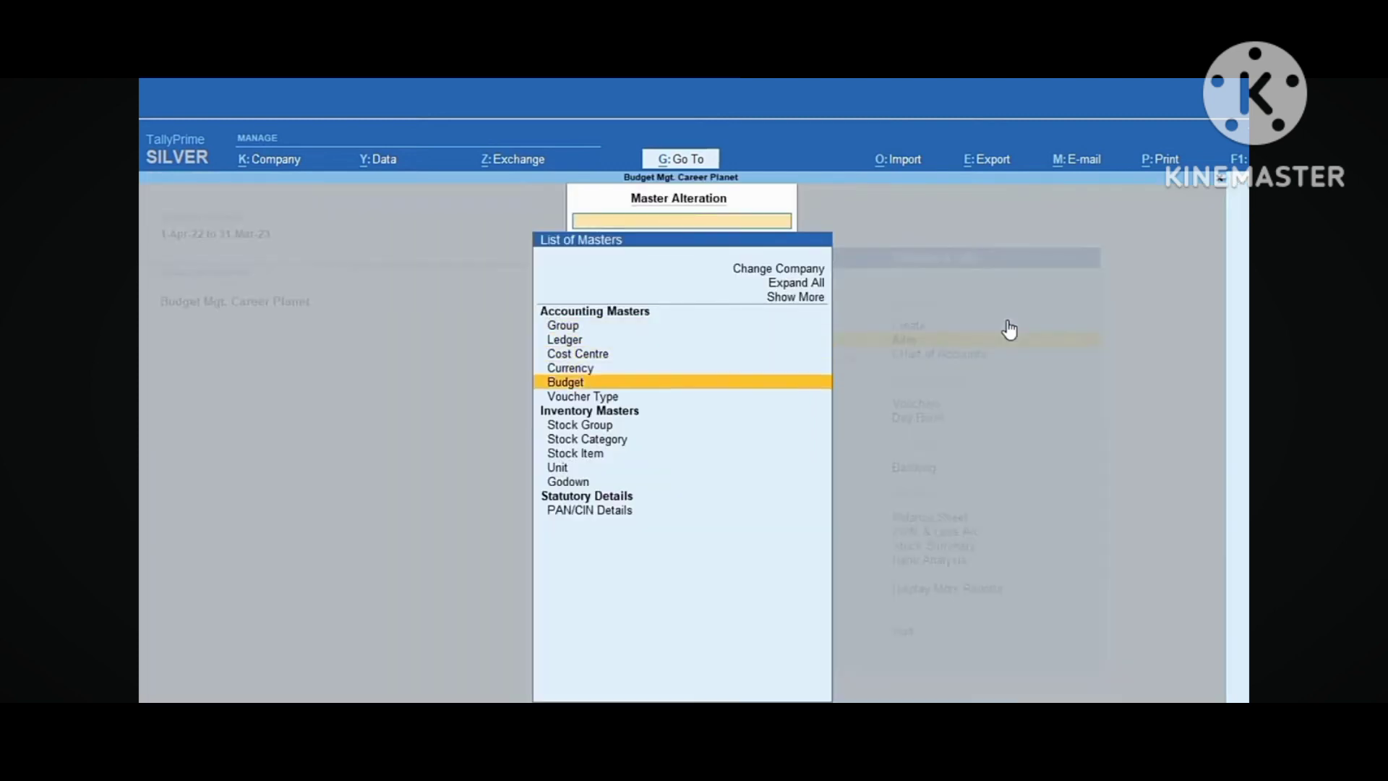
key(Return)
key(Return)
key(Return)
key(Return)
key(Return)
key(Return)
key(Return)
key(Return)
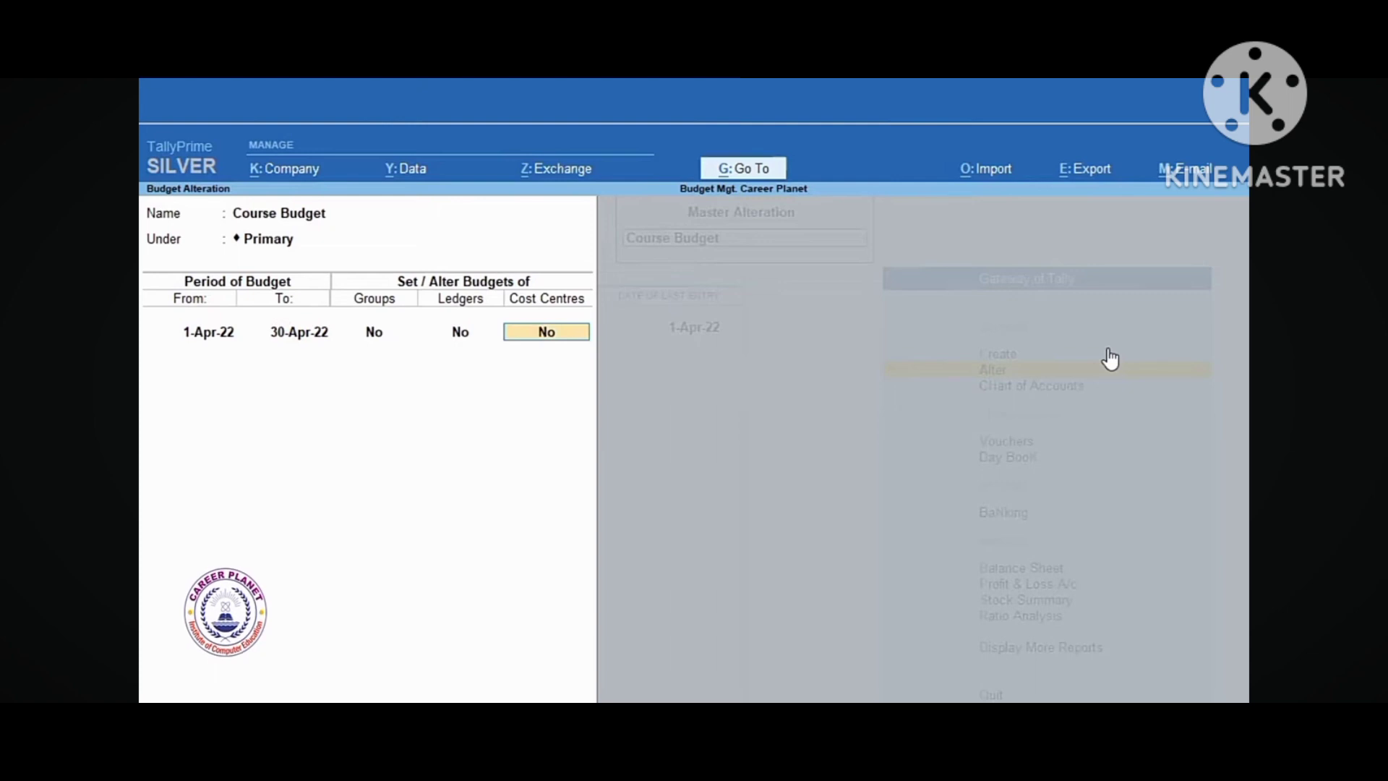
Step: Open the ledger budgets under Course Budget, leave them blank and set Ledgers back to No
key(BackSpace)
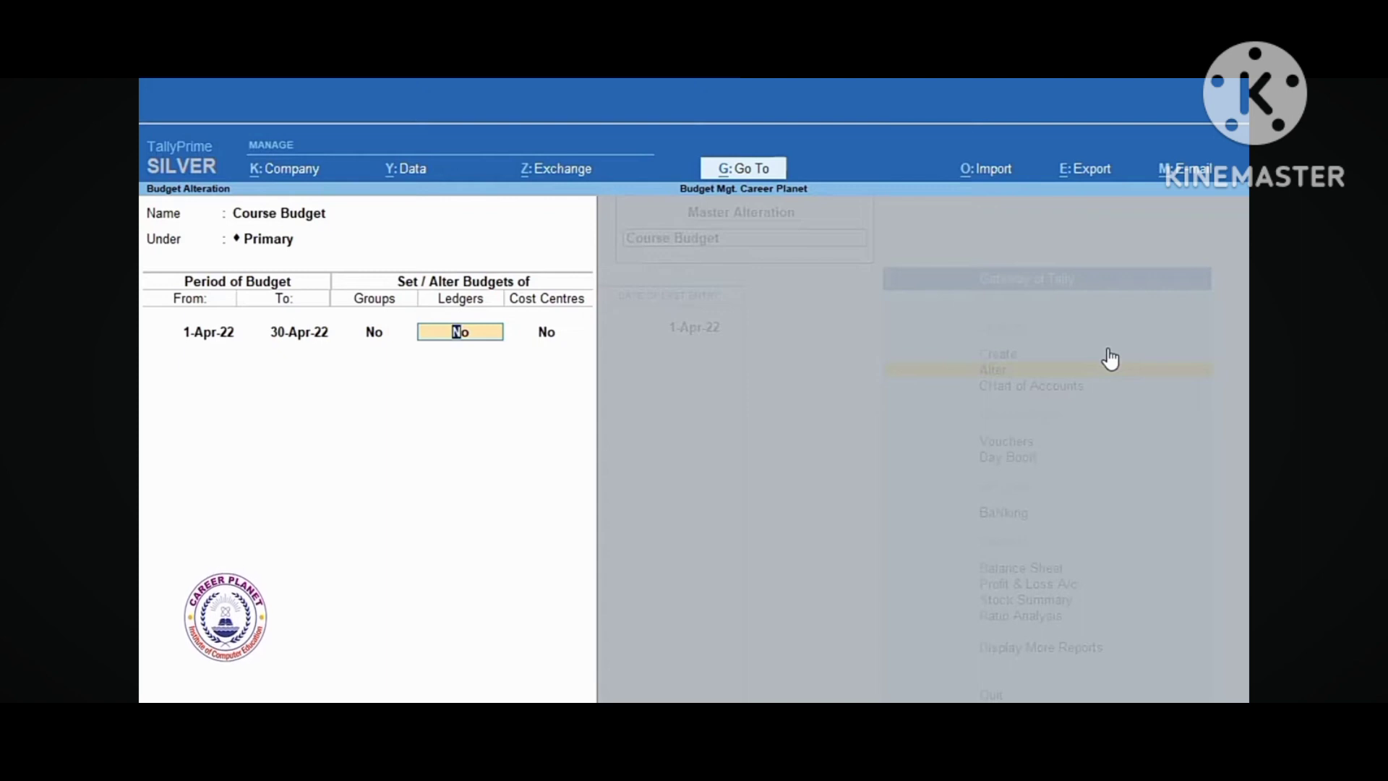
text(y)
key(Return)
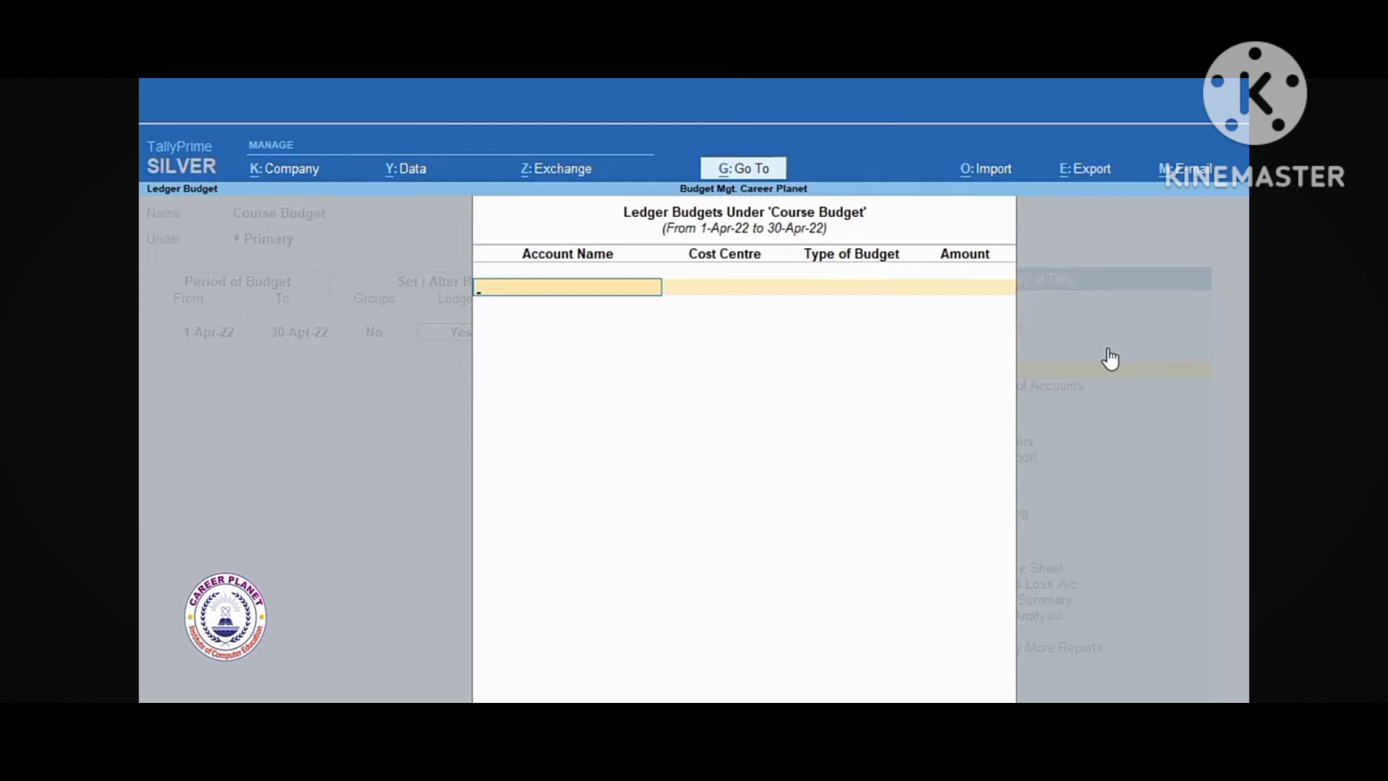
key(Escape)
text(n)
key(Return)
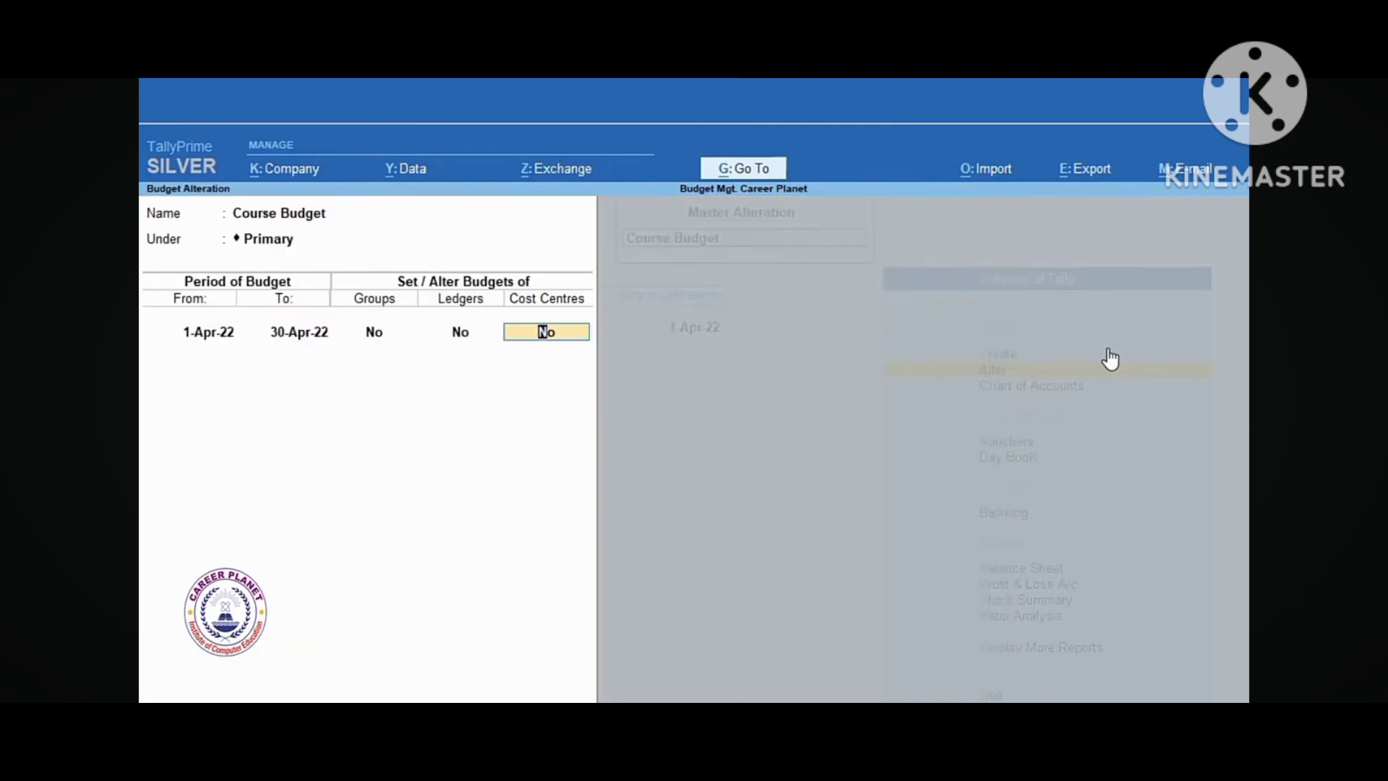
Step: Set Cost Centres to Yes, review the cost centre budgets under Course Budget and accept the budget without changes
text(y)
key(Return)
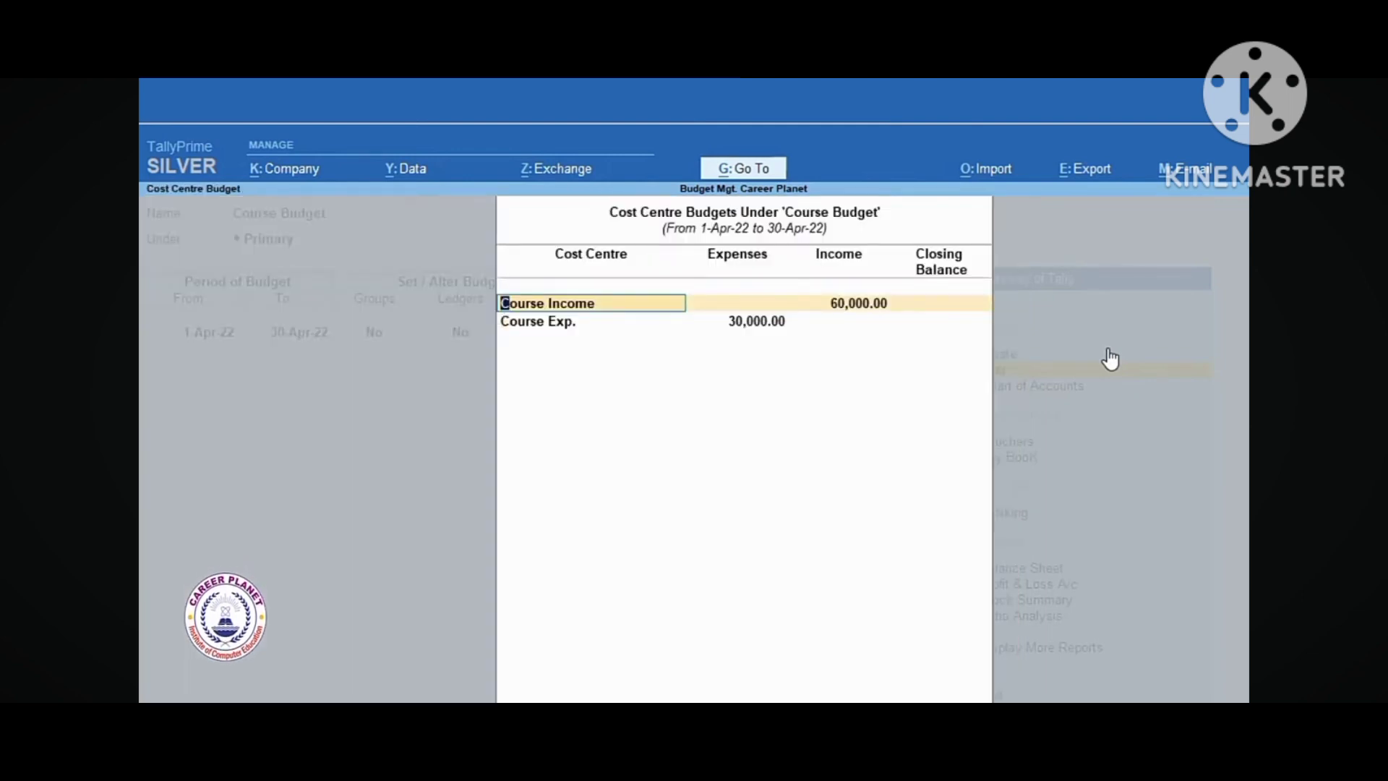
key(BackSpace)
key(BackSpace)
key(BackSpace)
key(BackSpace)
key(BackSpace)
key(BackSpace)
key(BackSpace)
key(BackSpace)
key(BackSpace)
key(BackSpace)
key(BackSpace)
key(BackSpace)
key(BackSpace)
key(Return)
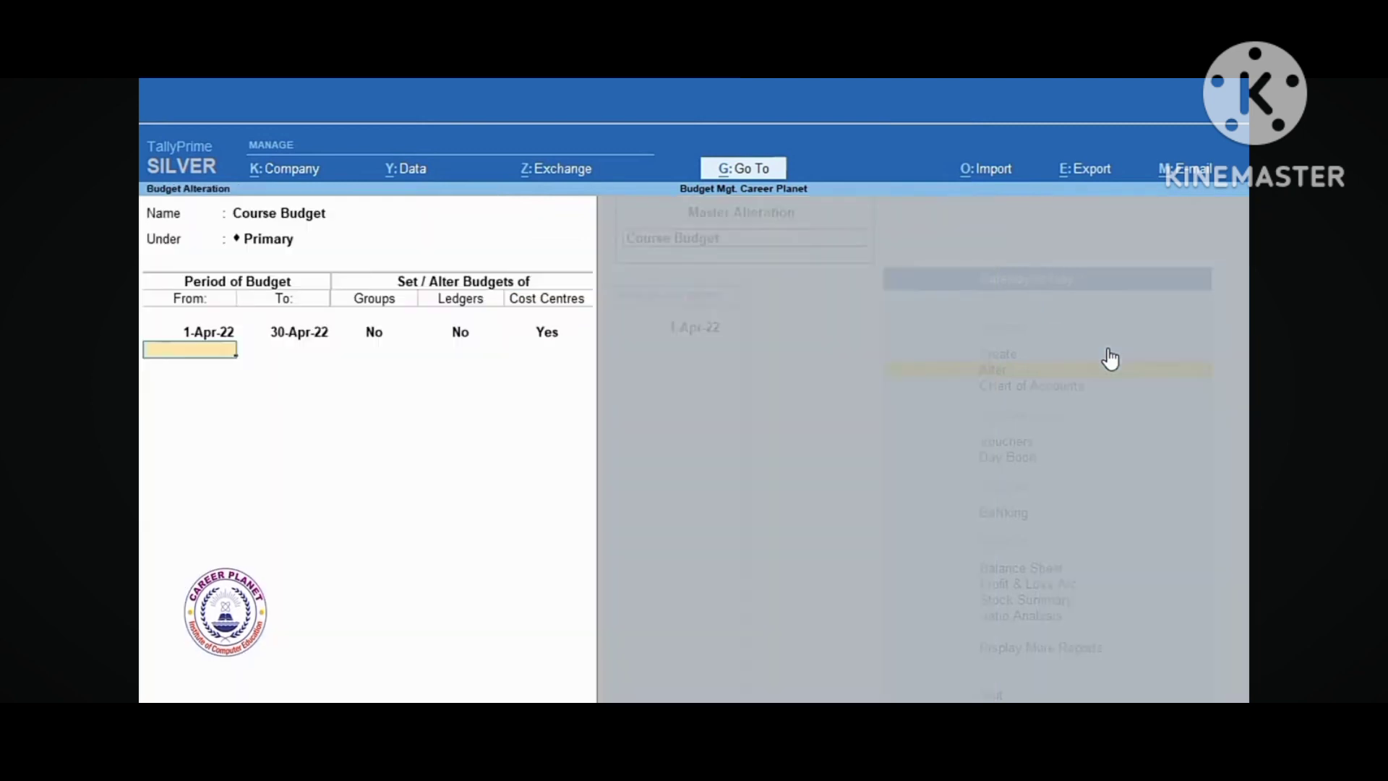
key(Return)
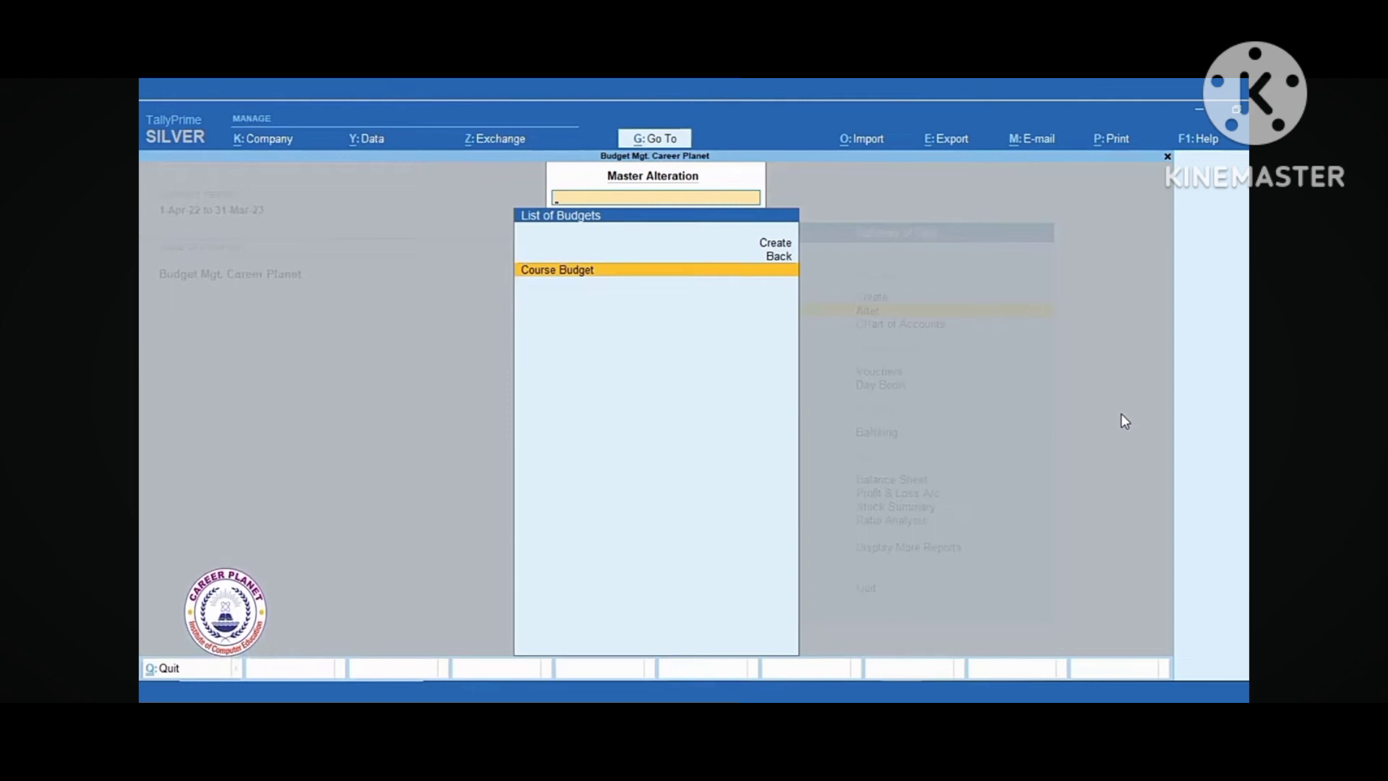
key(Escape)
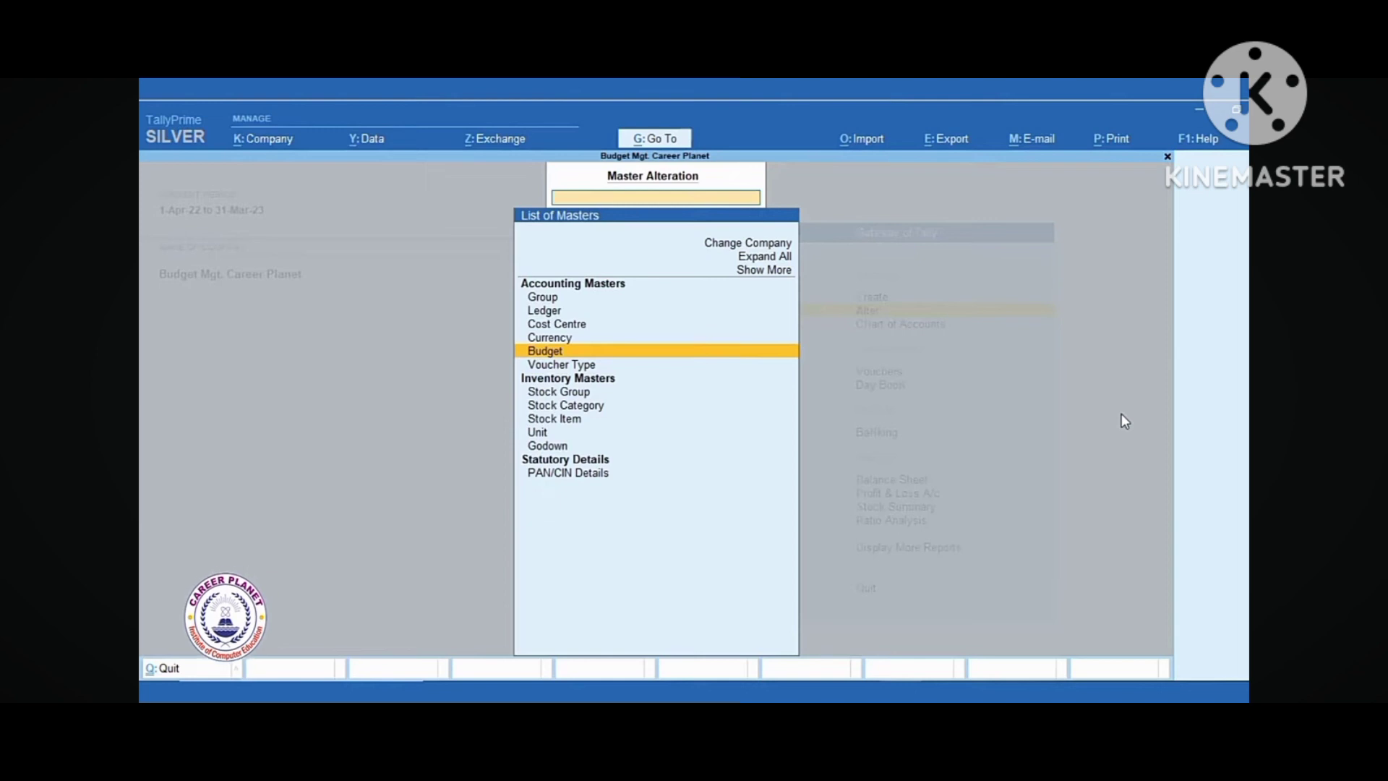
Step: Check the existing cost centres in Master Alteration and return to the list of masters
key(Up)
key(Up)
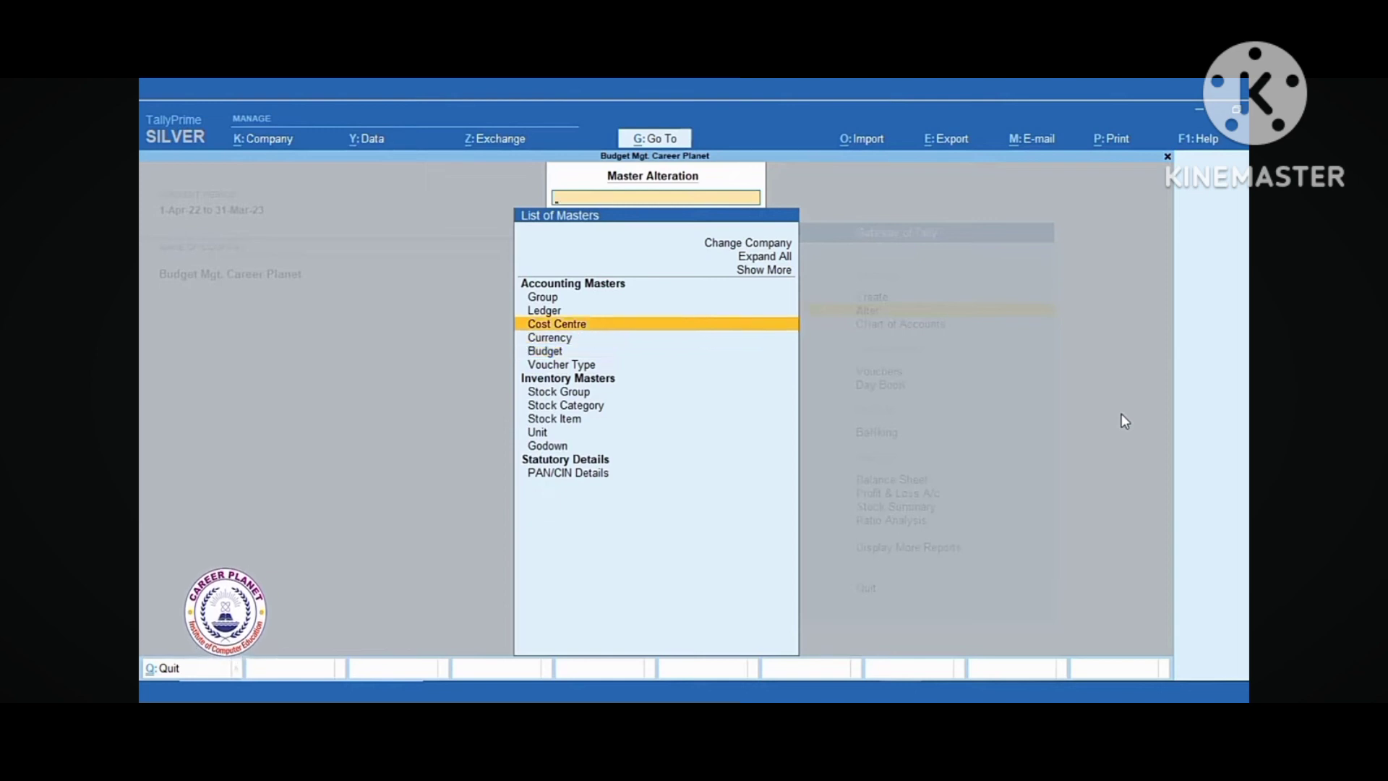
key(Return)
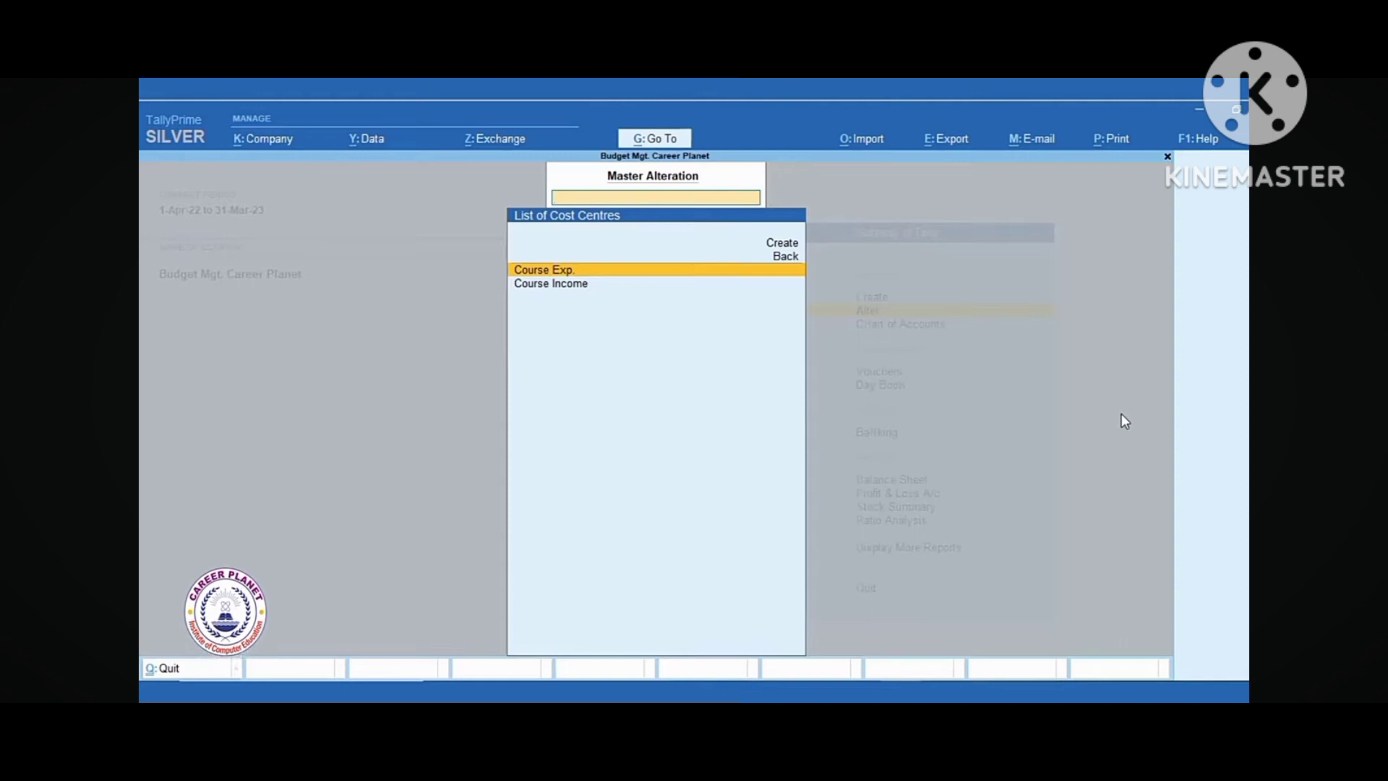
key(Down)
key(Up)
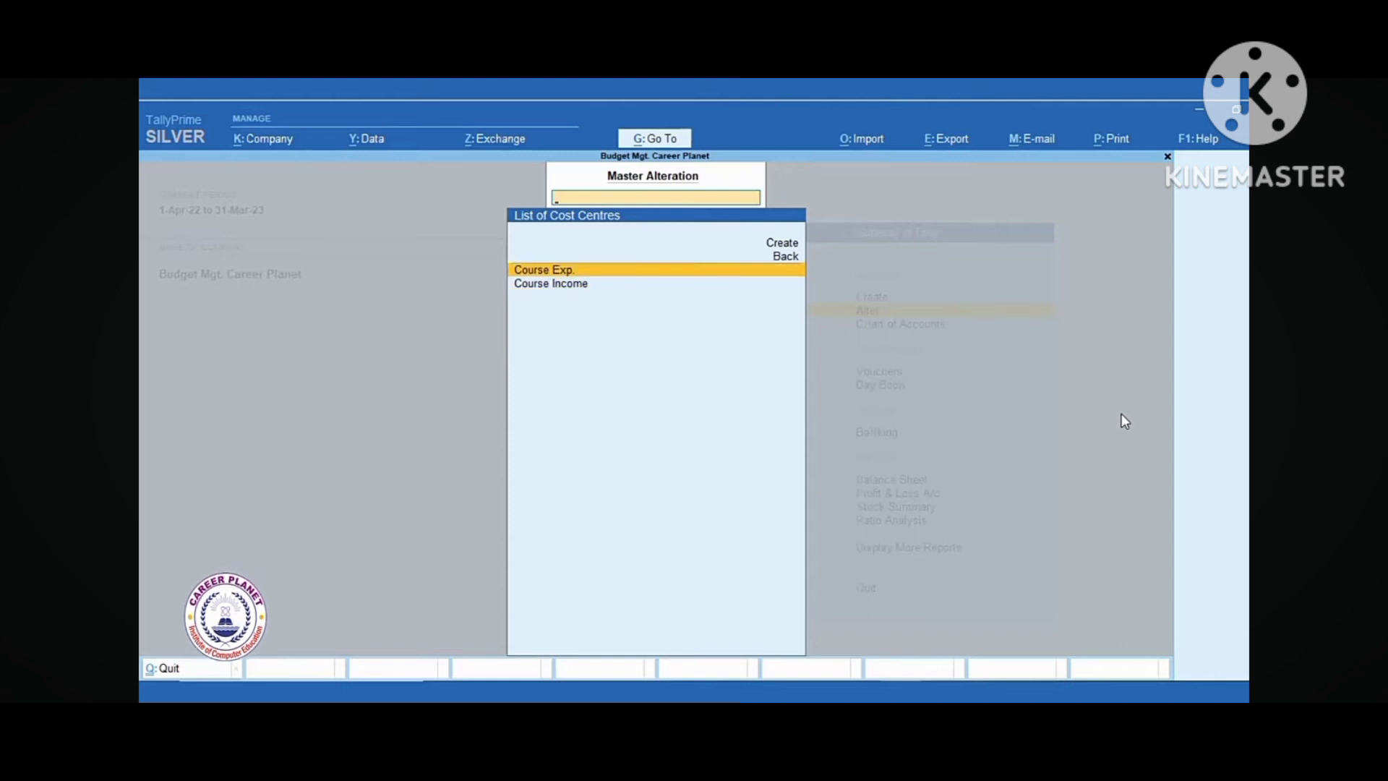
key(Escape)
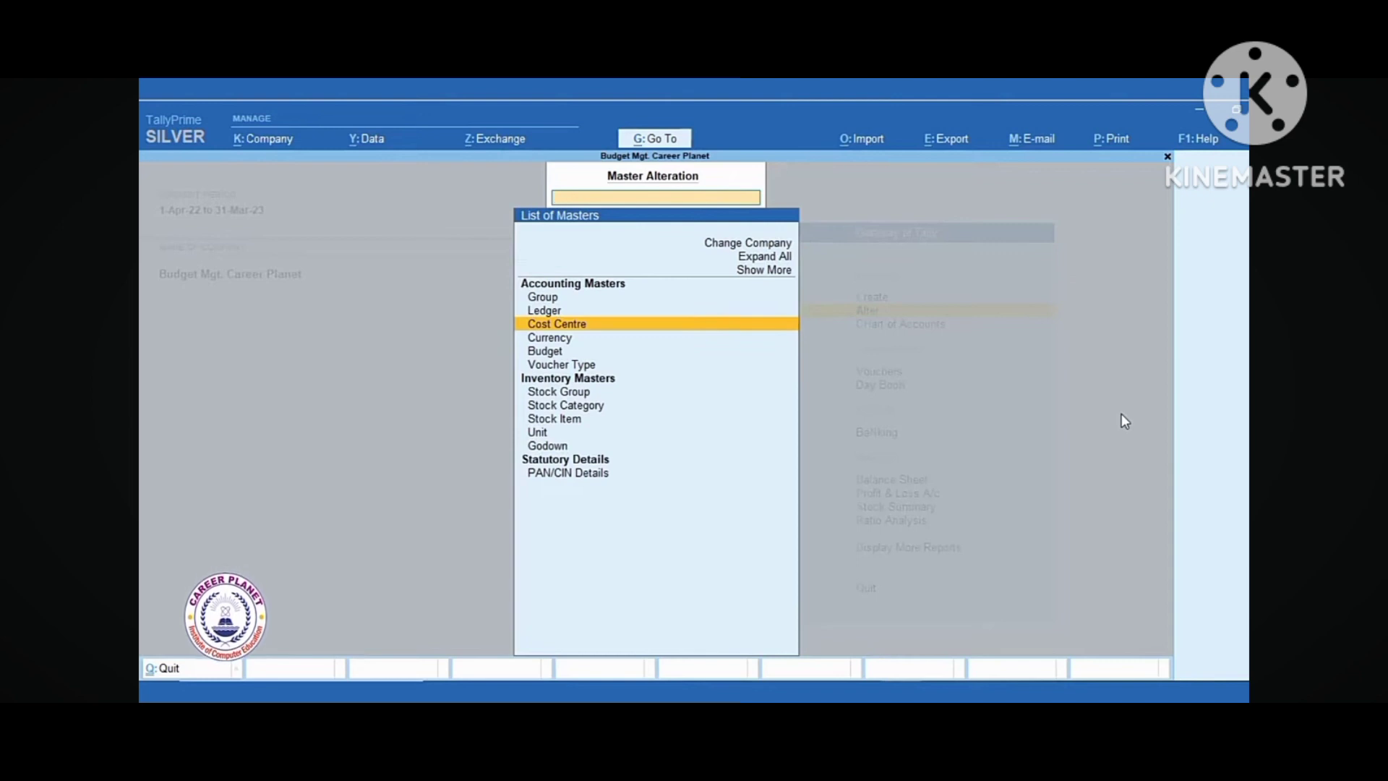
Step: Create the Office Exp. ledger under Indirect Expenses with ledger type Not Applicable and cost centres applicable
key(Up)
key(Return)
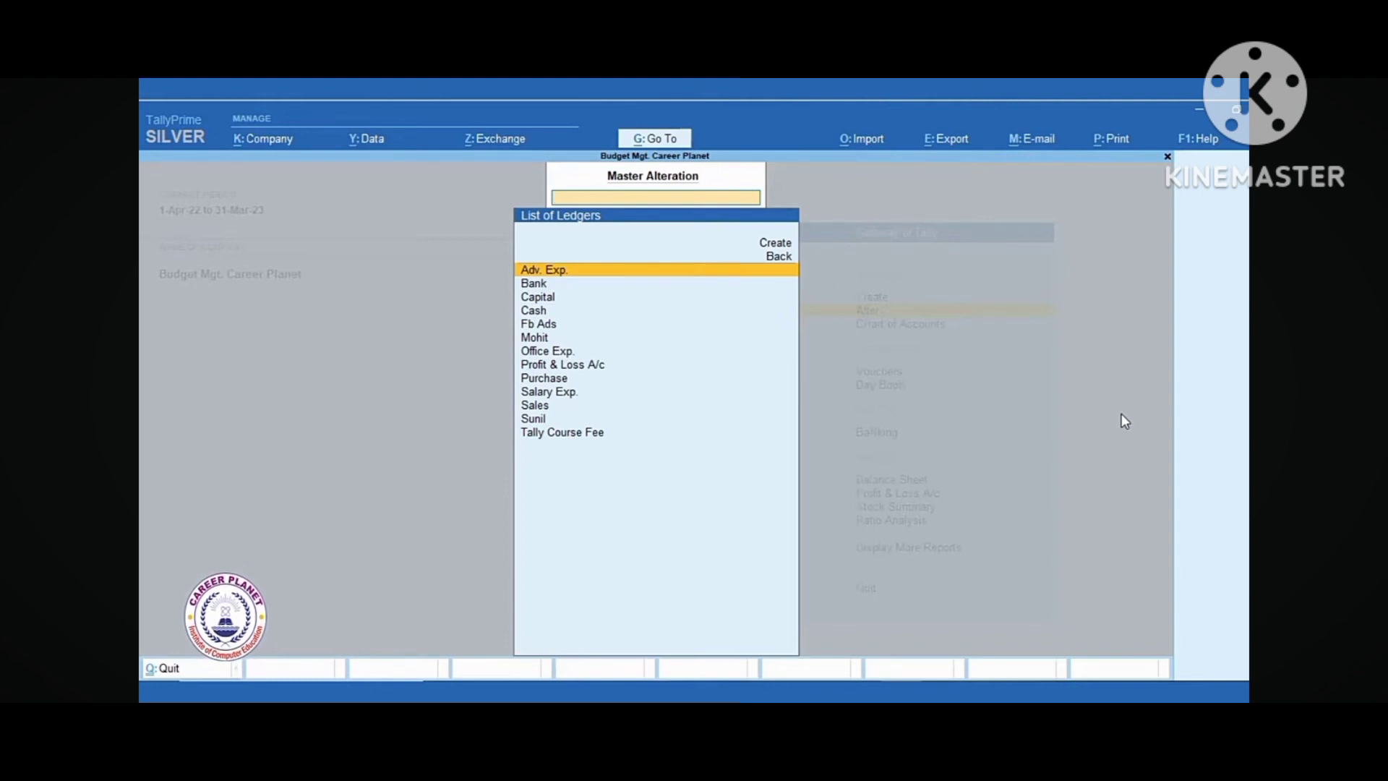
key(Up)
key(Up)
key(Return)
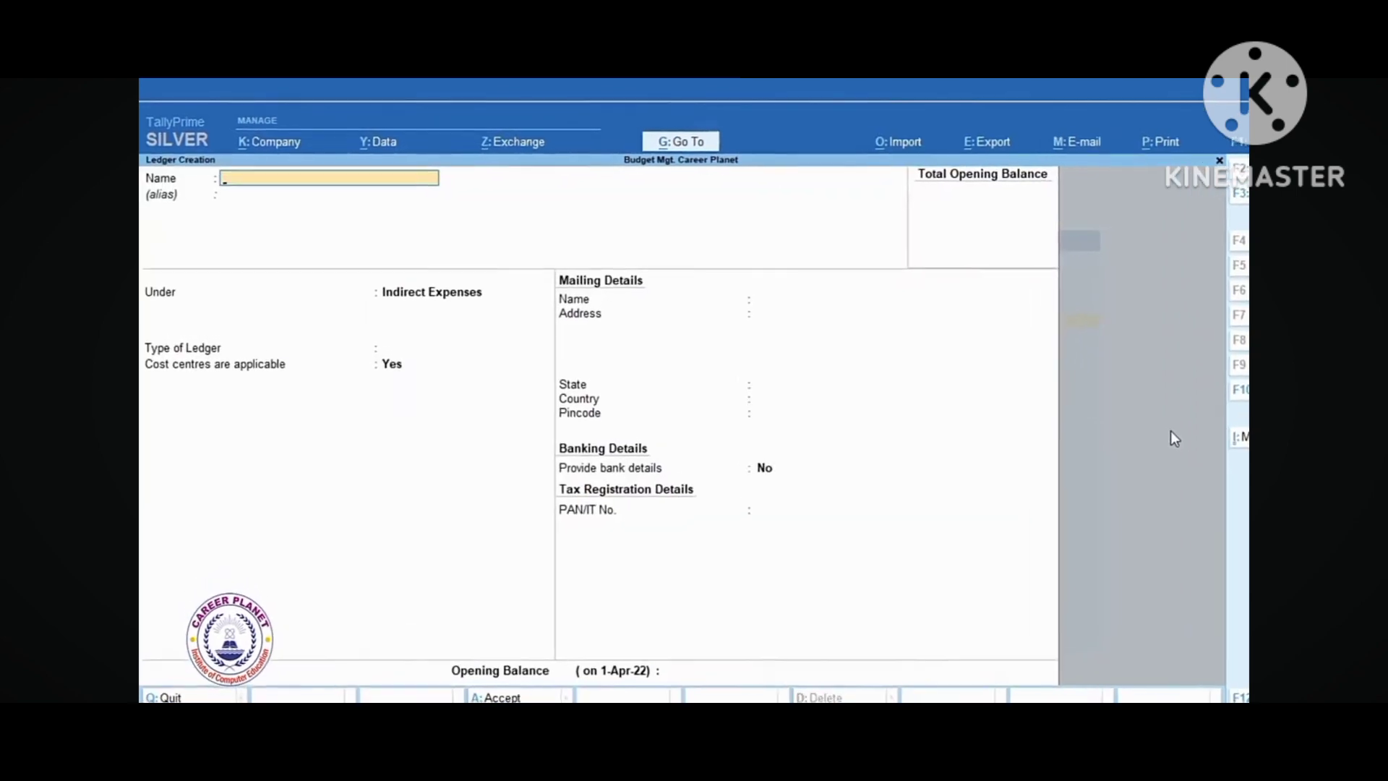
text(O)
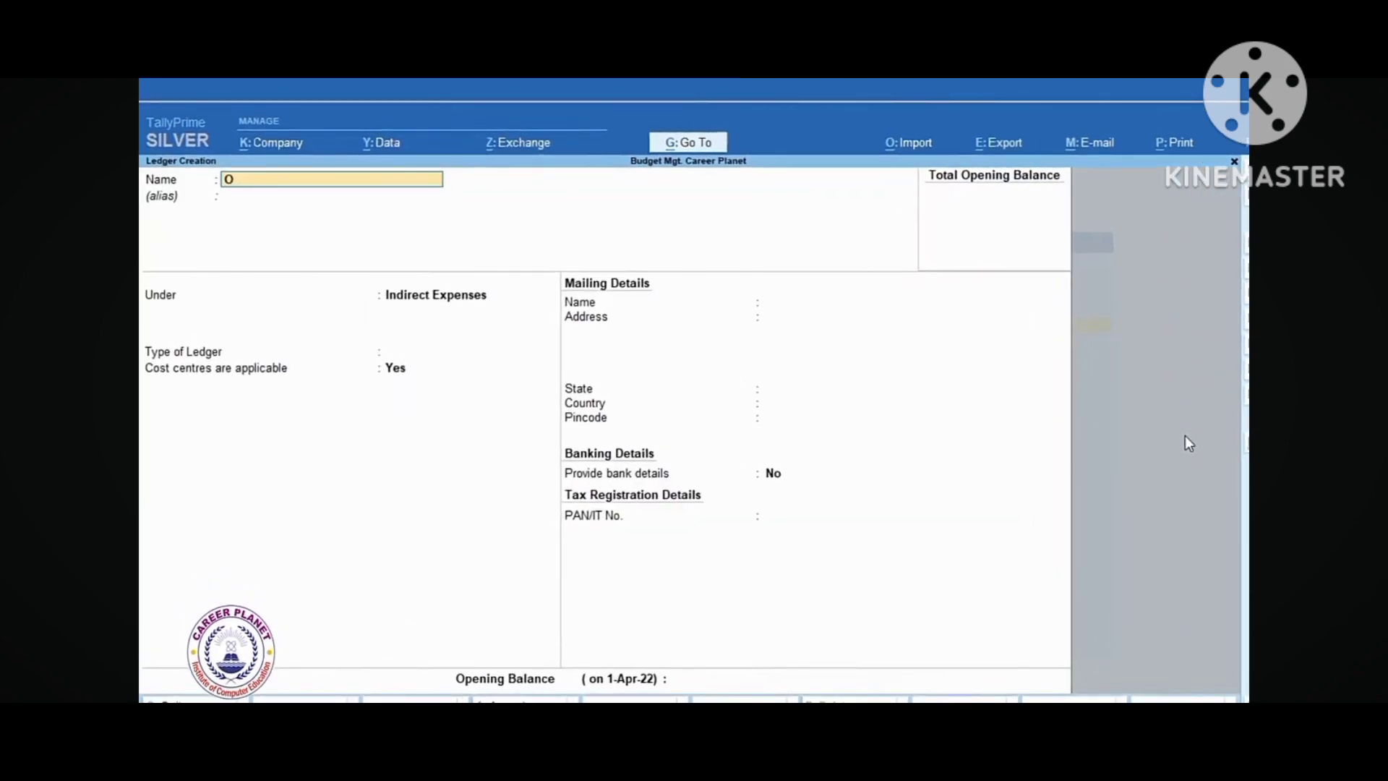
text(ffice Exp.)
key(Return)
key(Return)
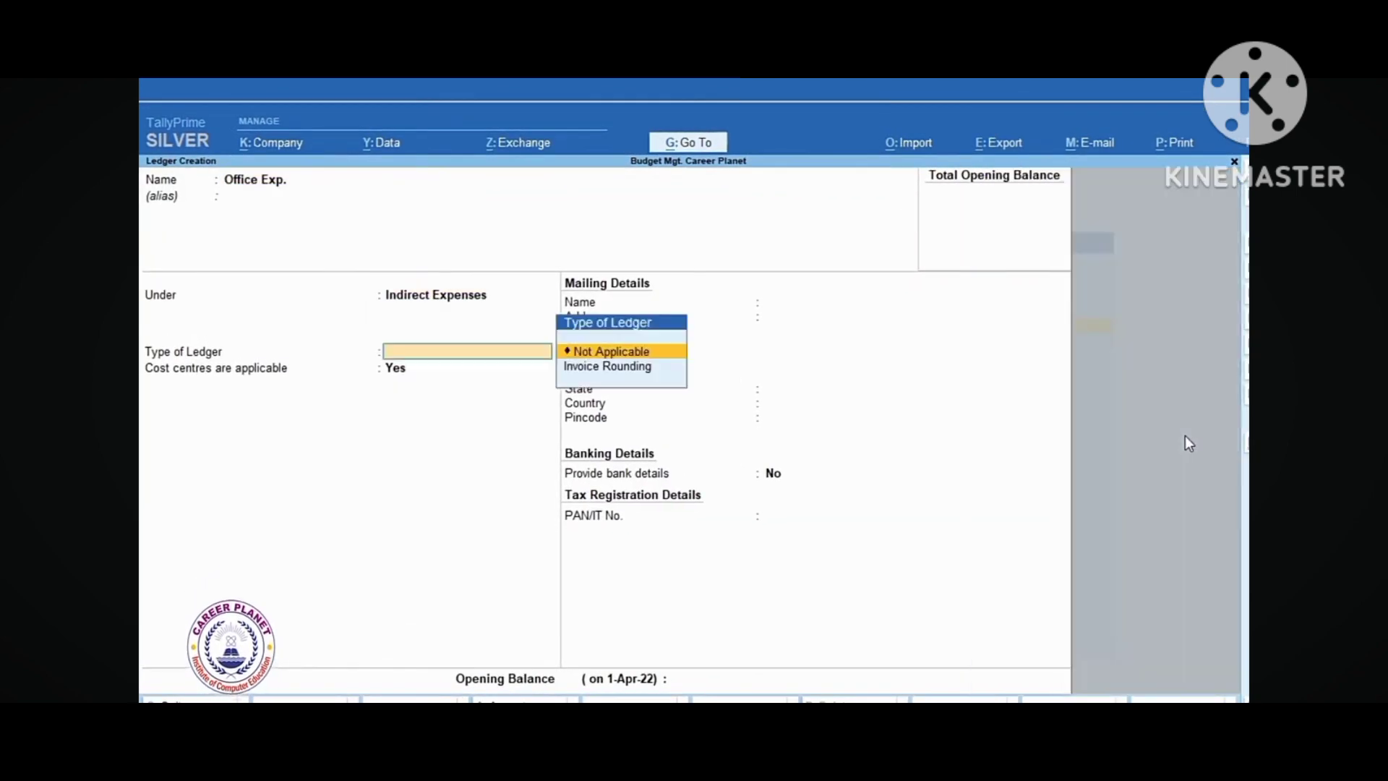
key(Return)
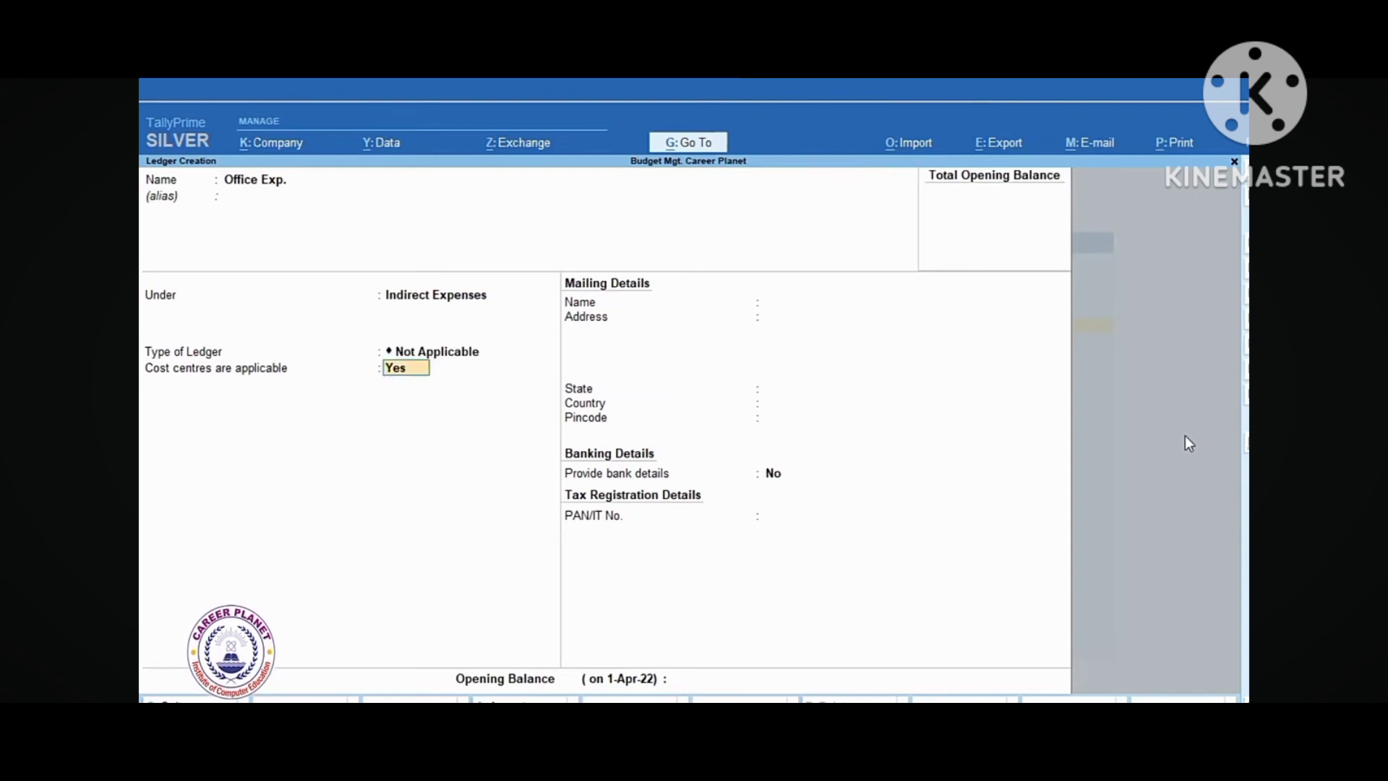
key(Return)
key(Return)
Step: Create the Salary Exp. ledger under Indirect Expenses with cost centres applicable, and close ledger creation
text(Salary Exp.)
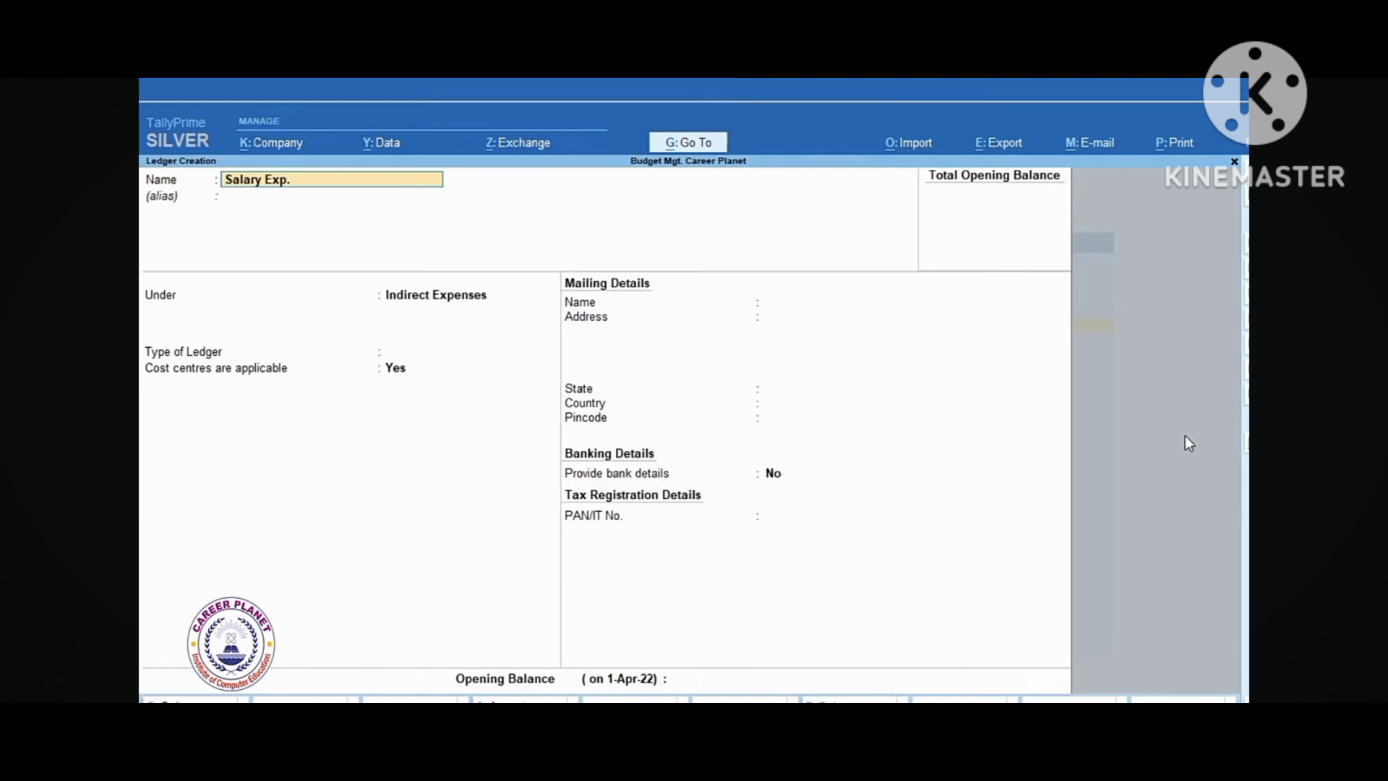
key(Return)
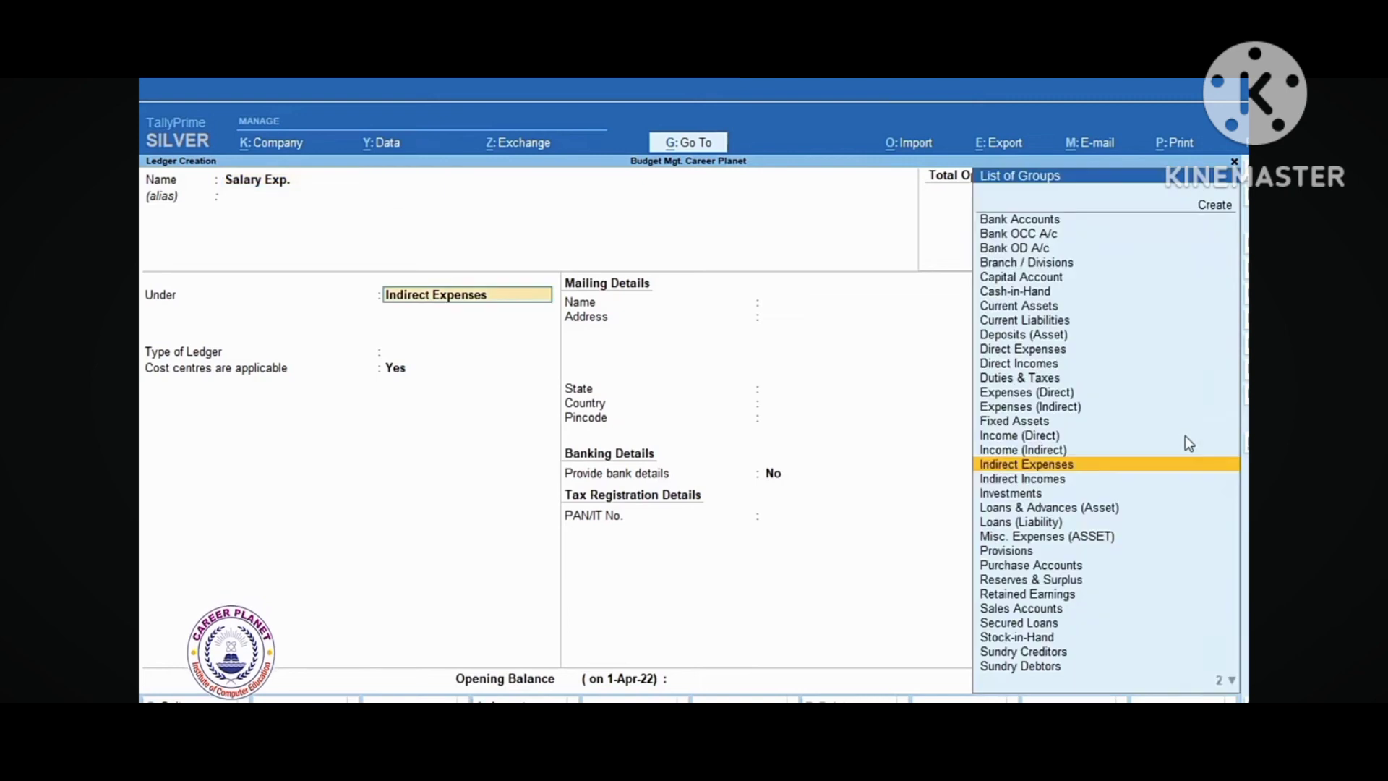
key(Return)
key(Return)
key(ctrl+a)
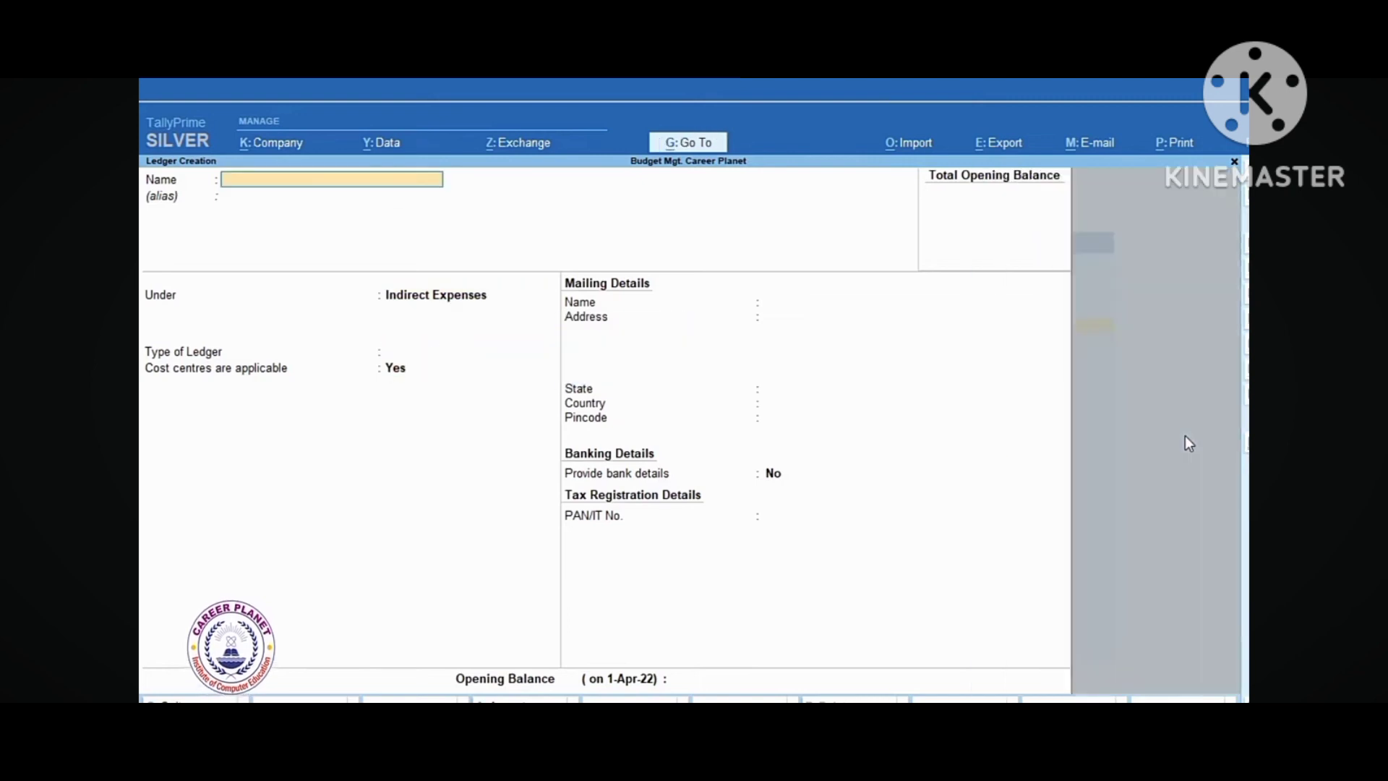
key(Escape)
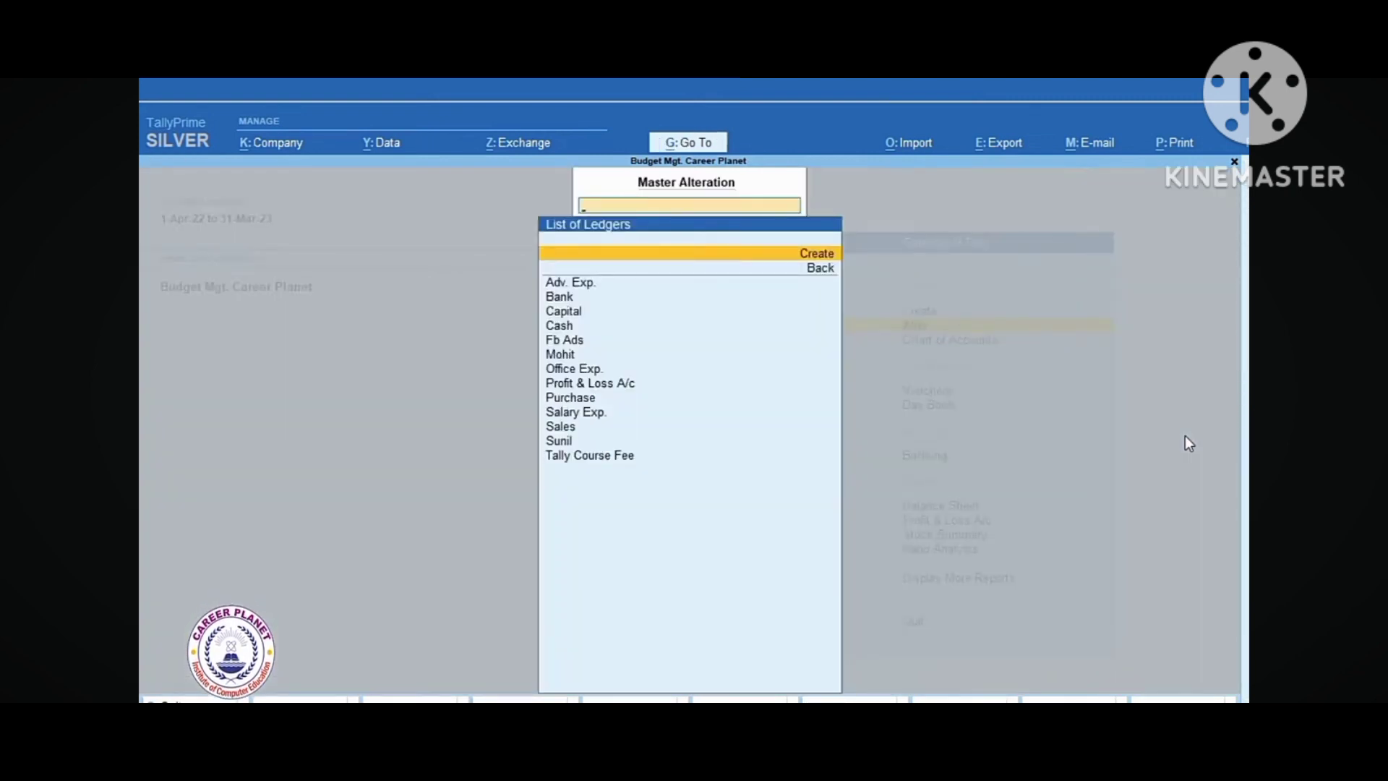
Step: Return from the ledger list to Master Alteration and open the list of budgets
key(Escape)
key(Down)
key(Down)
key(Down)
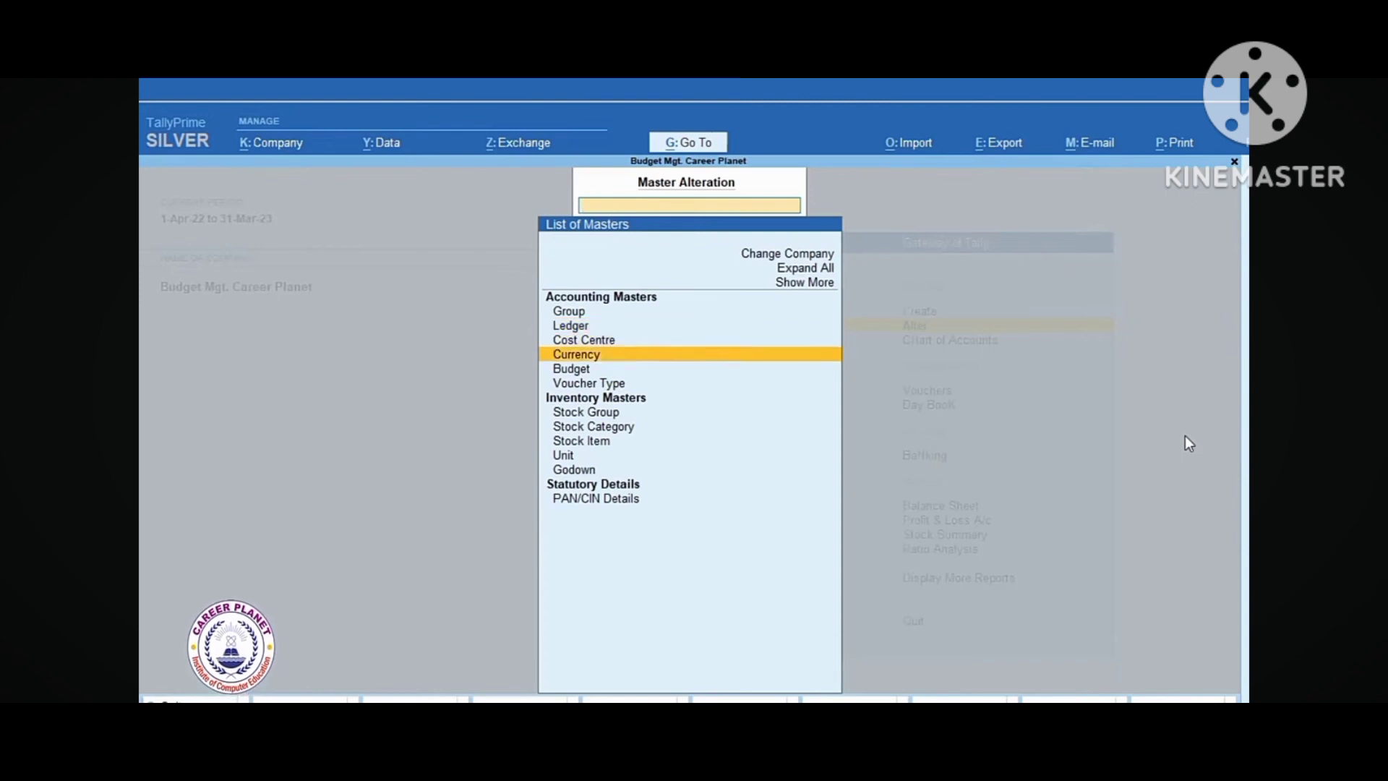
key(Escape)
key(Return)
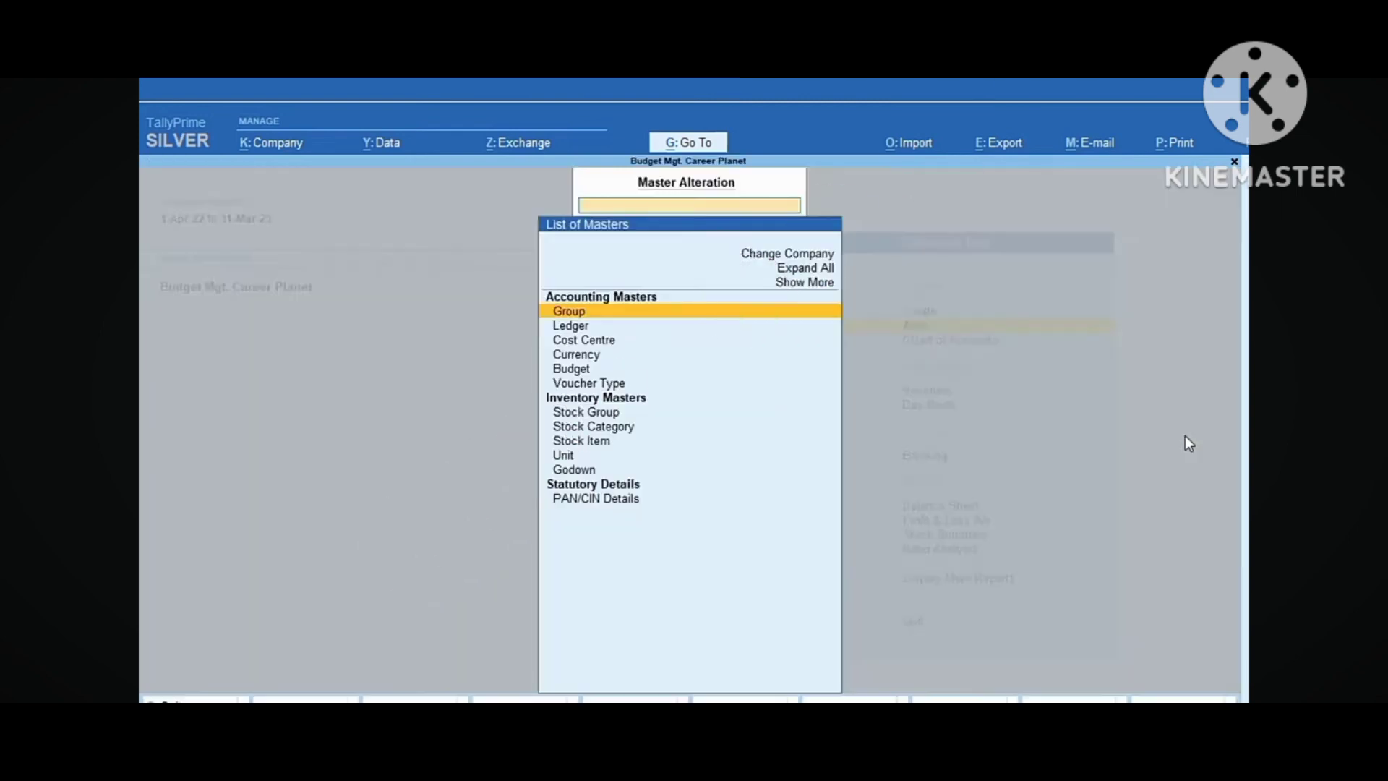
key(Down)
key(Down)
key(Down)
key(Down)
key(Return)
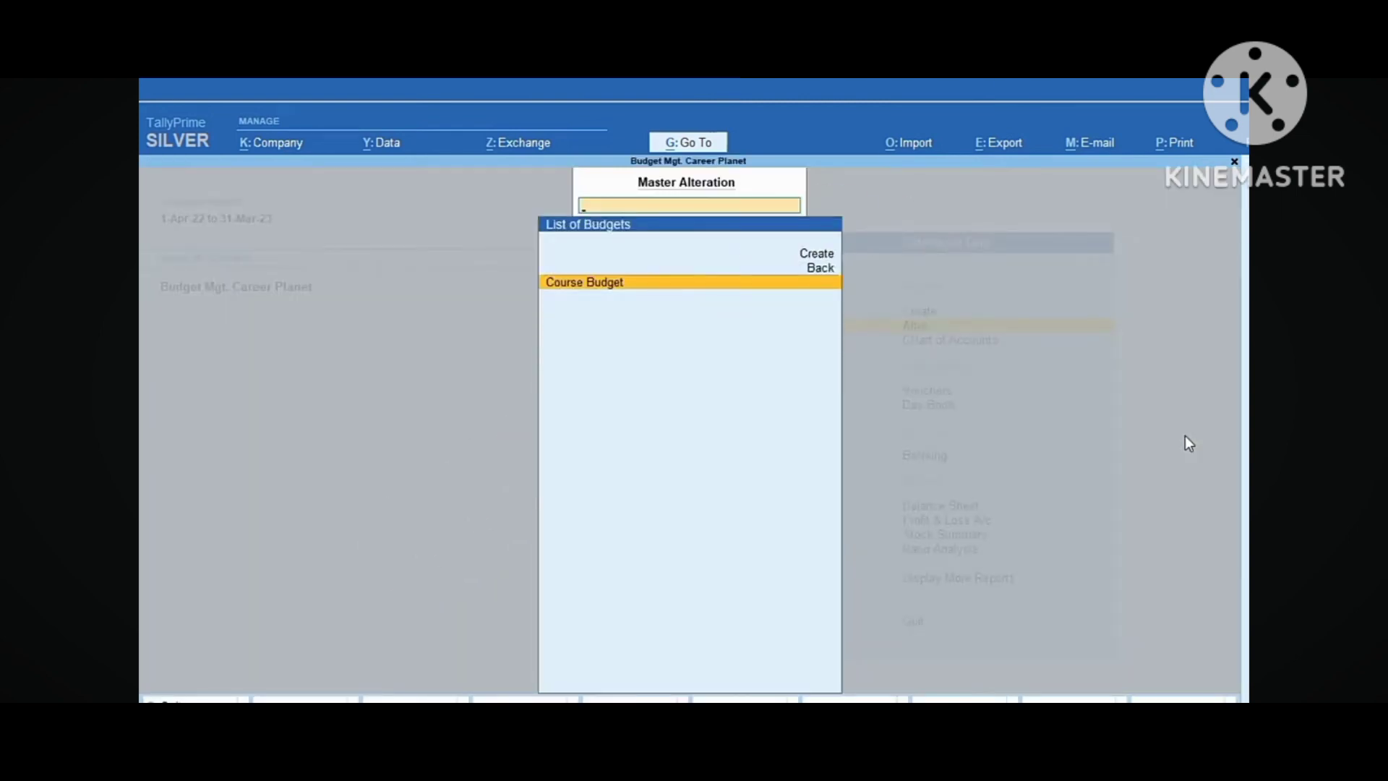
Step: Open Course Budget for alteration, keep its period and Groups at No, and set Ledgers to Yes
key(Return)
key(Return)
key(Return)
key(Return)
key(Return)
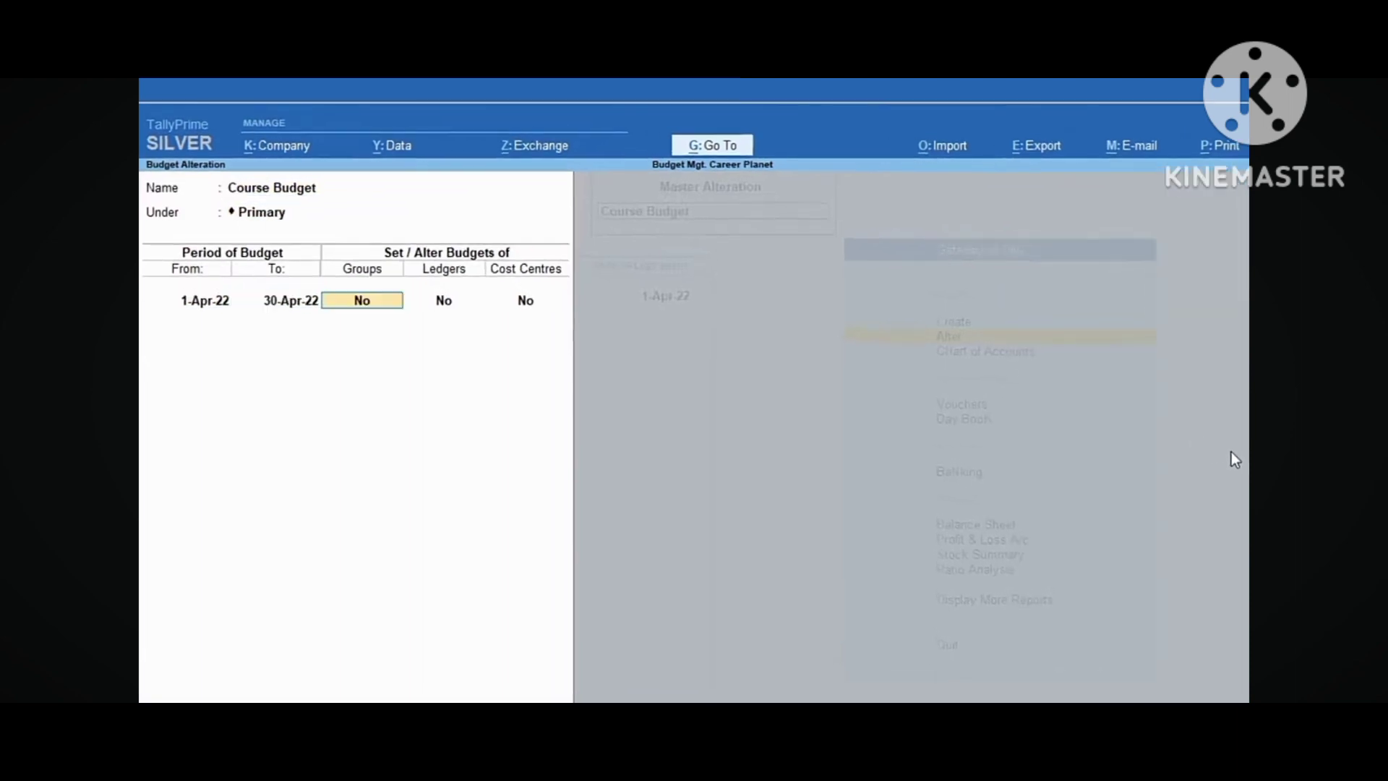
key(Return)
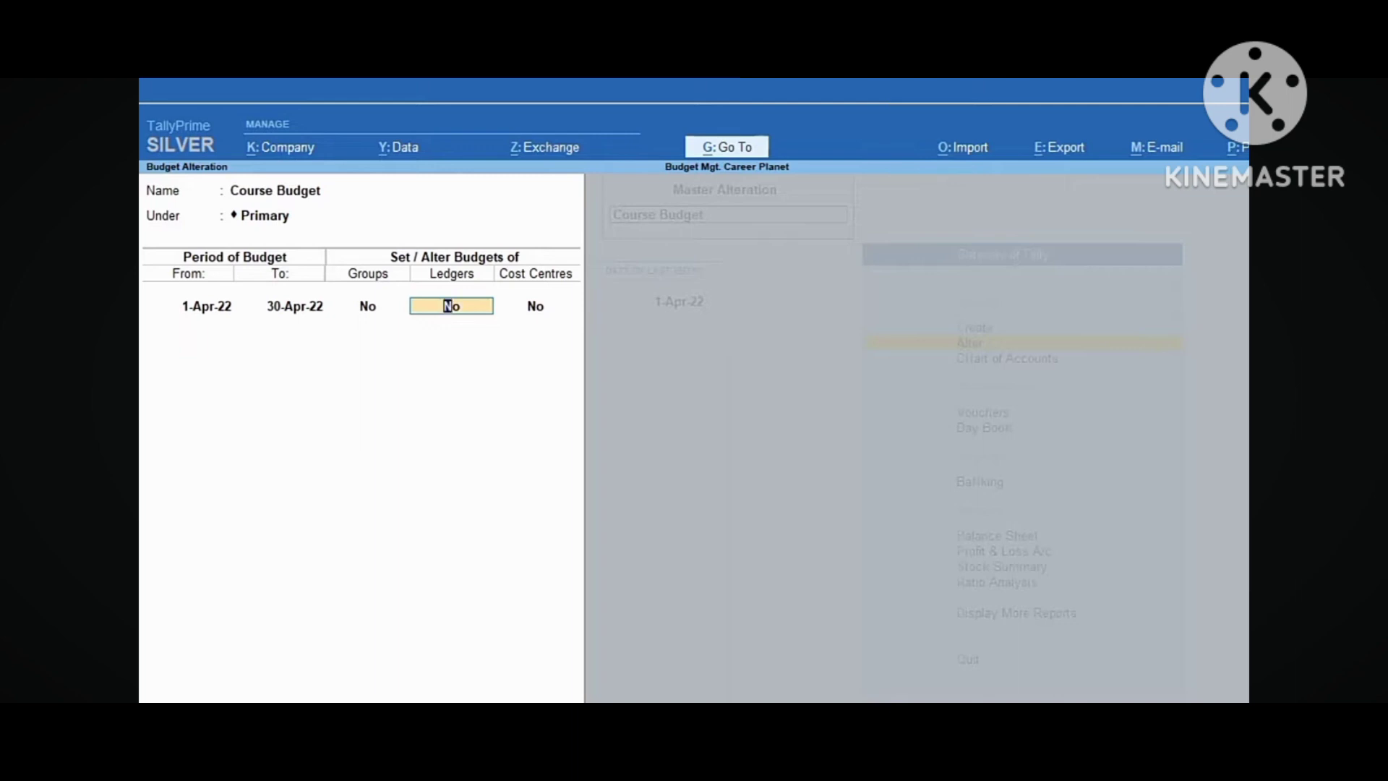
text(y)
key(Return)
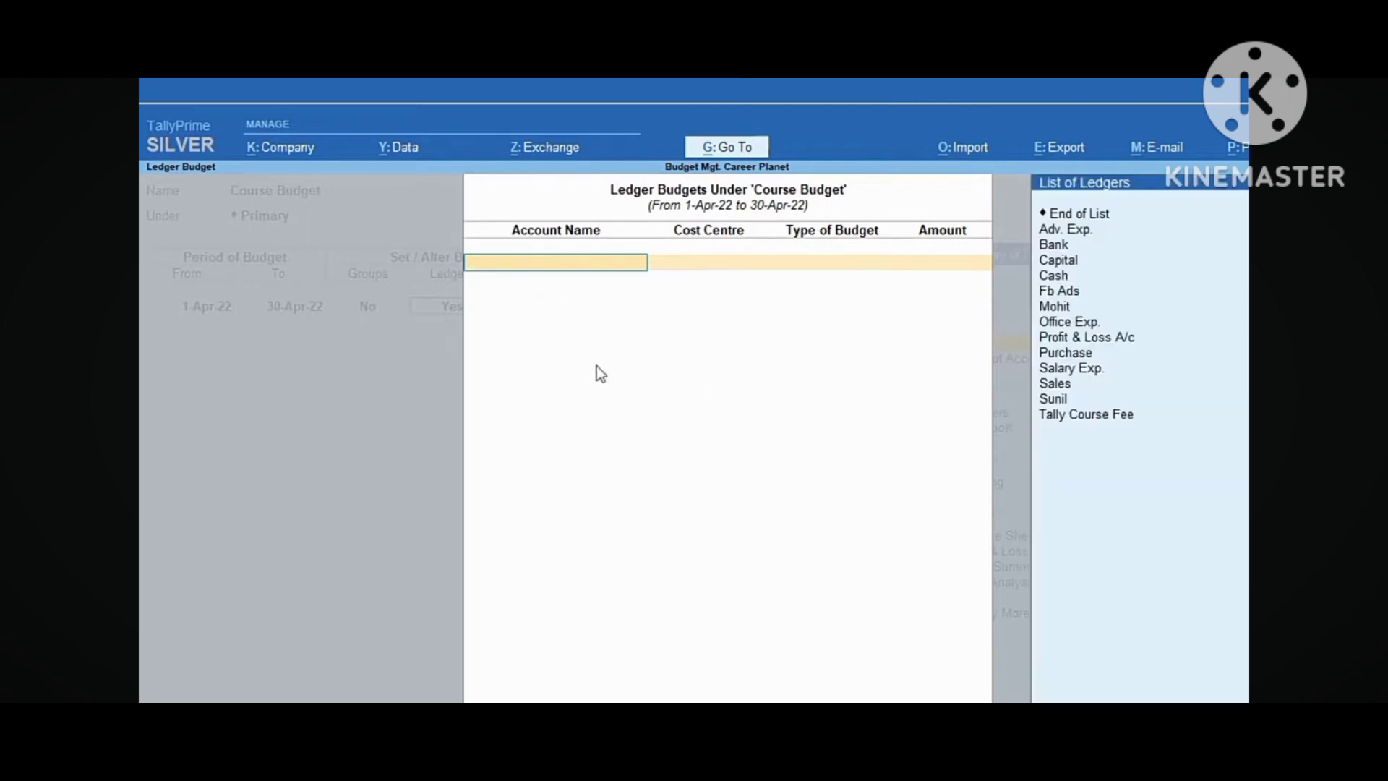
Step: Budget Tally Course Fee under the Course Income cost centre at 60,000 on nett transactions
text(t)
key(Return)
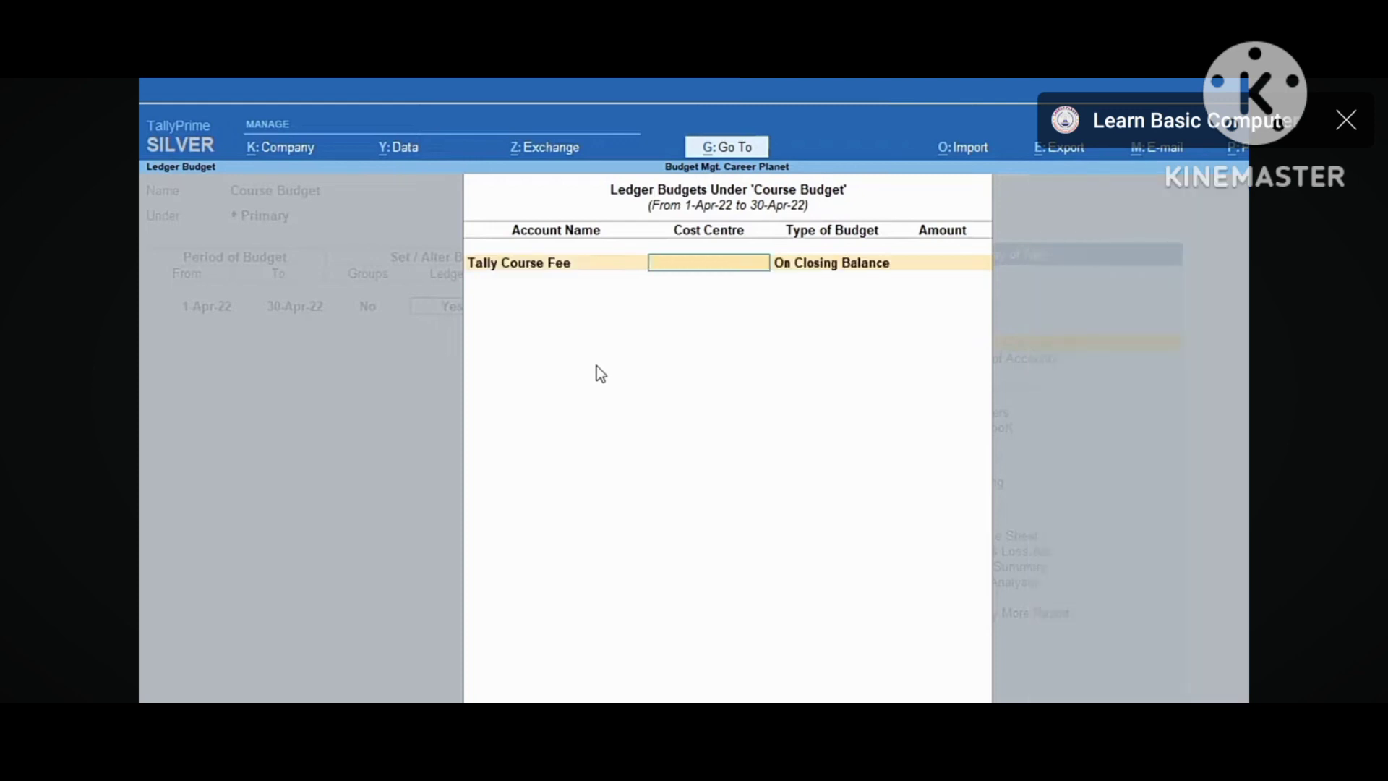
key(Down)
key(Down)
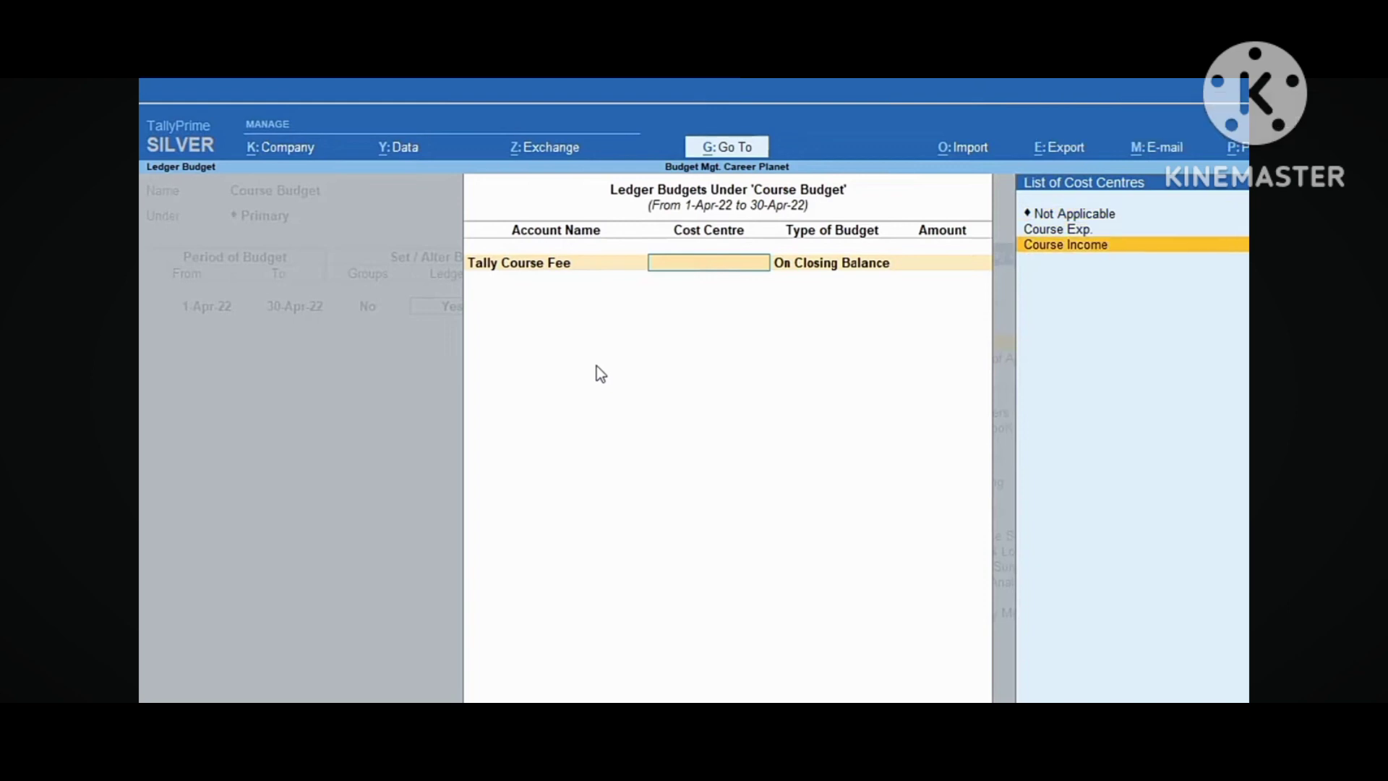
key(Return)
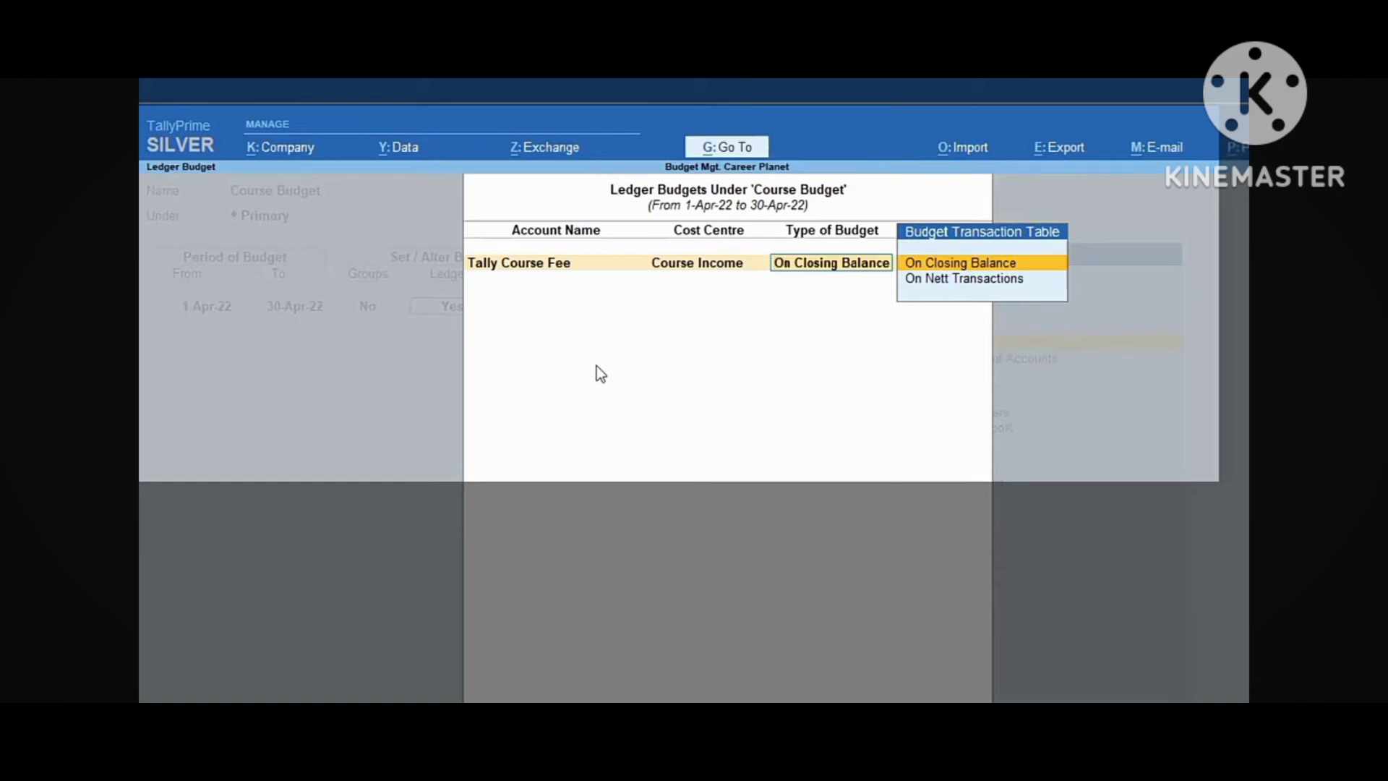
key(Down)
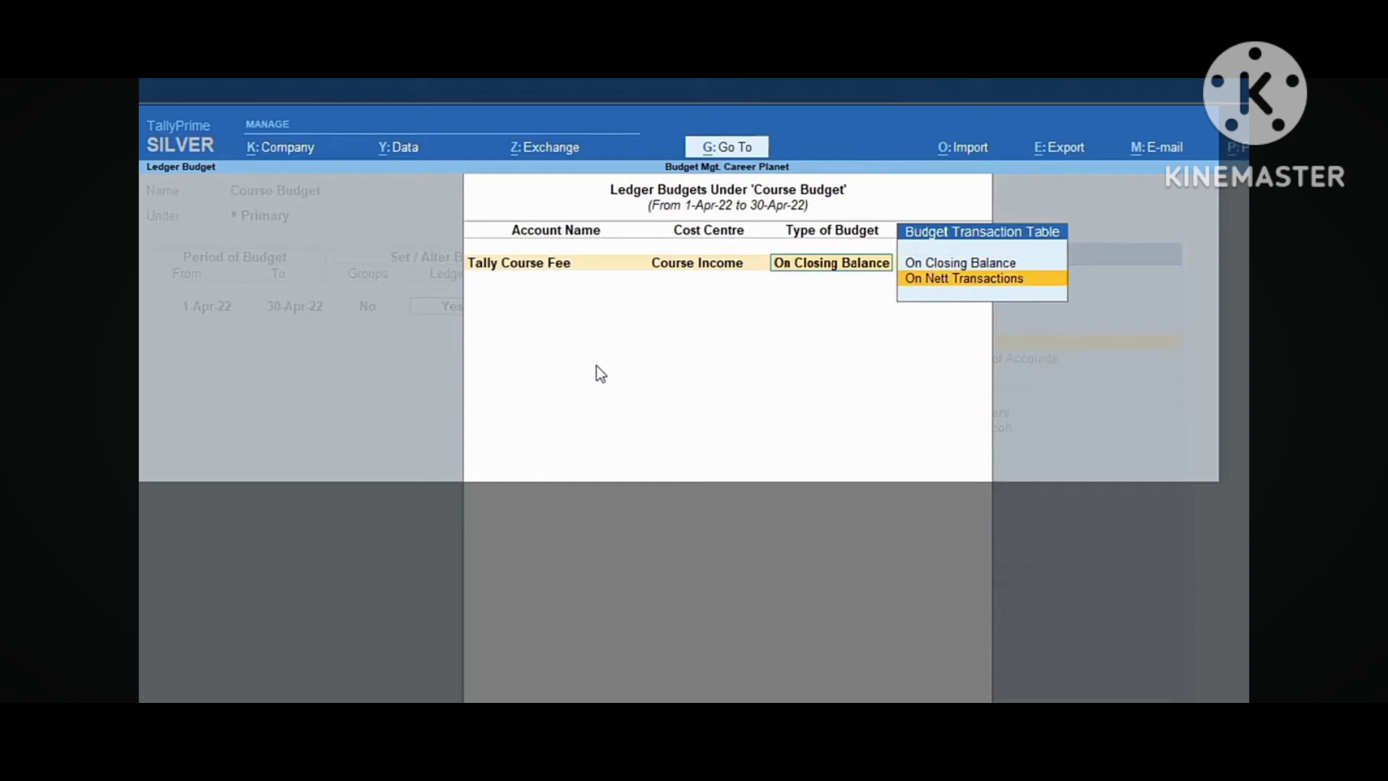
key(Return)
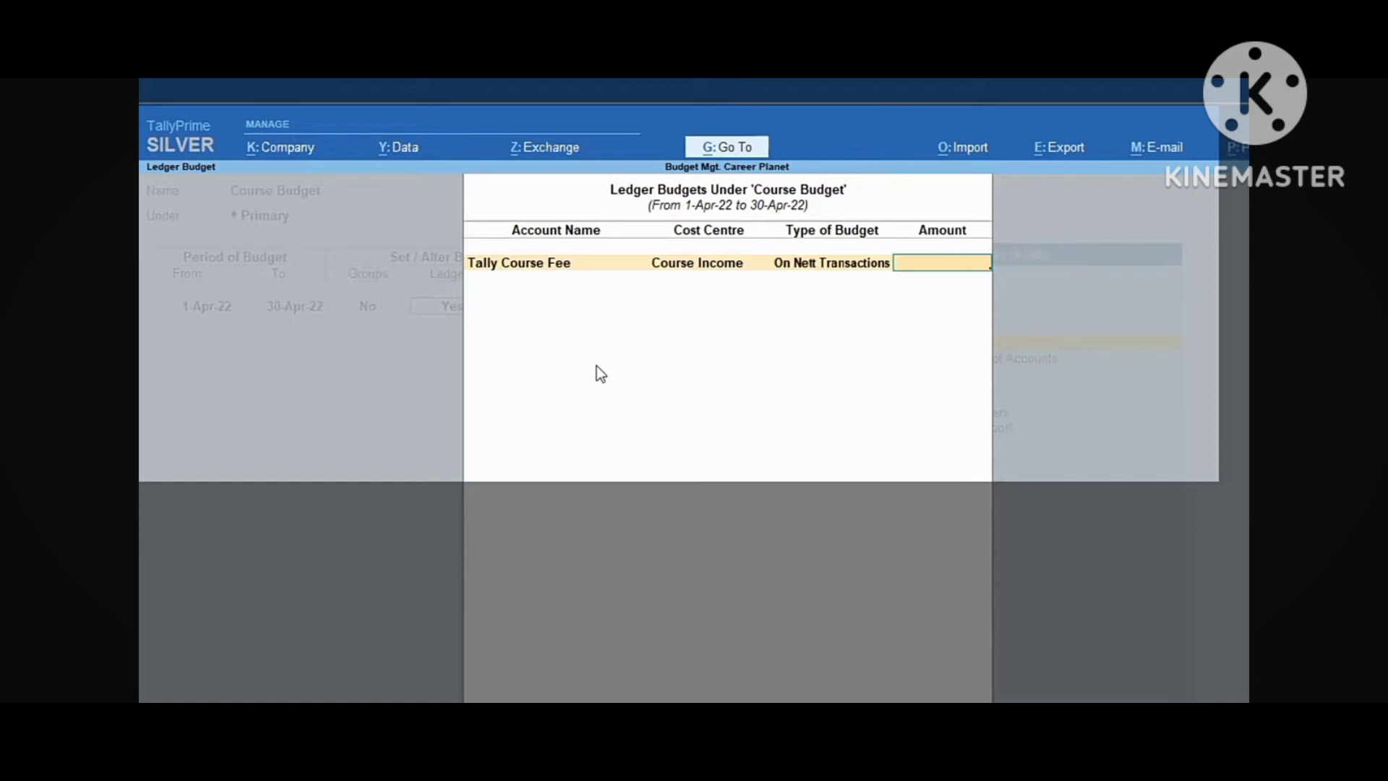
text(60000)
key(Return)
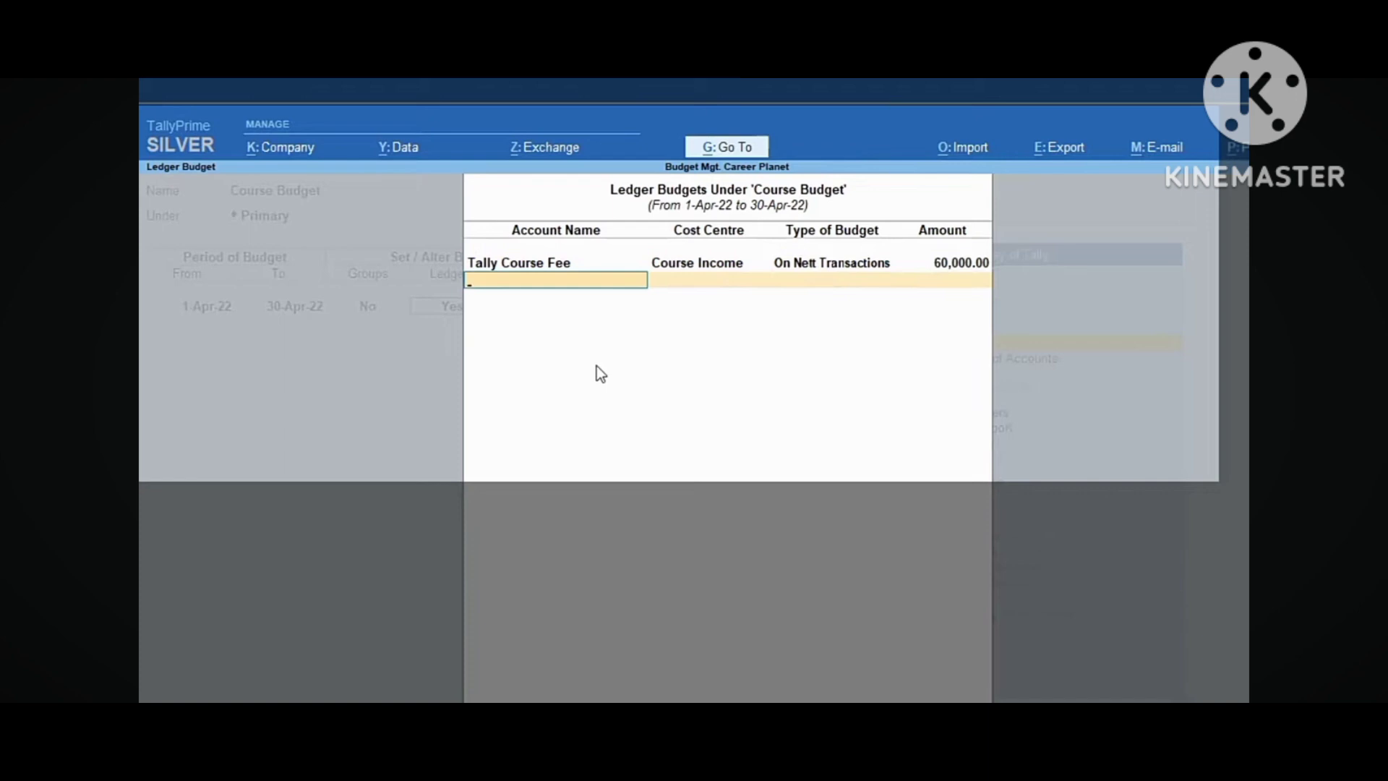
Step: Budget Adv. Exp. under the Course Exp. cost centre at 10,000 on nett transactions
text(a)
key(Return)
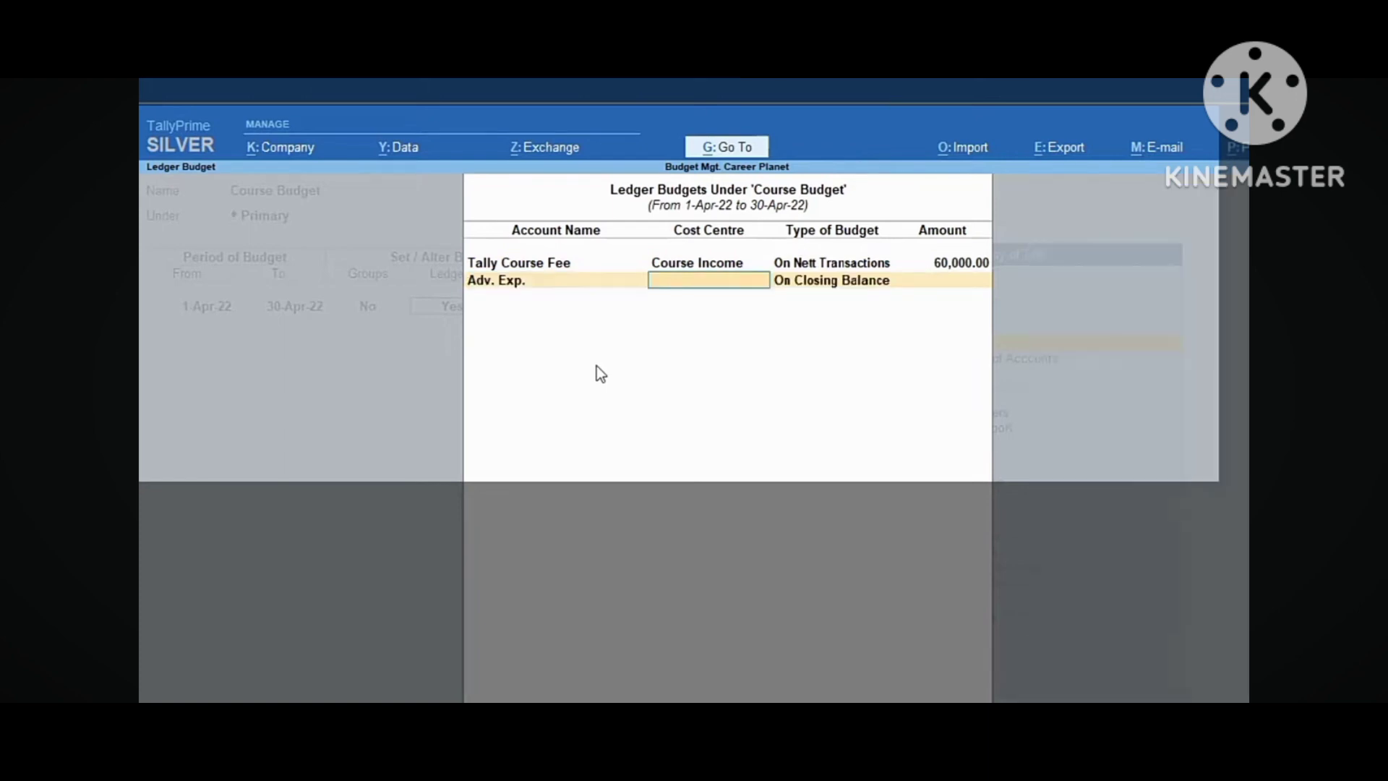
key(Down)
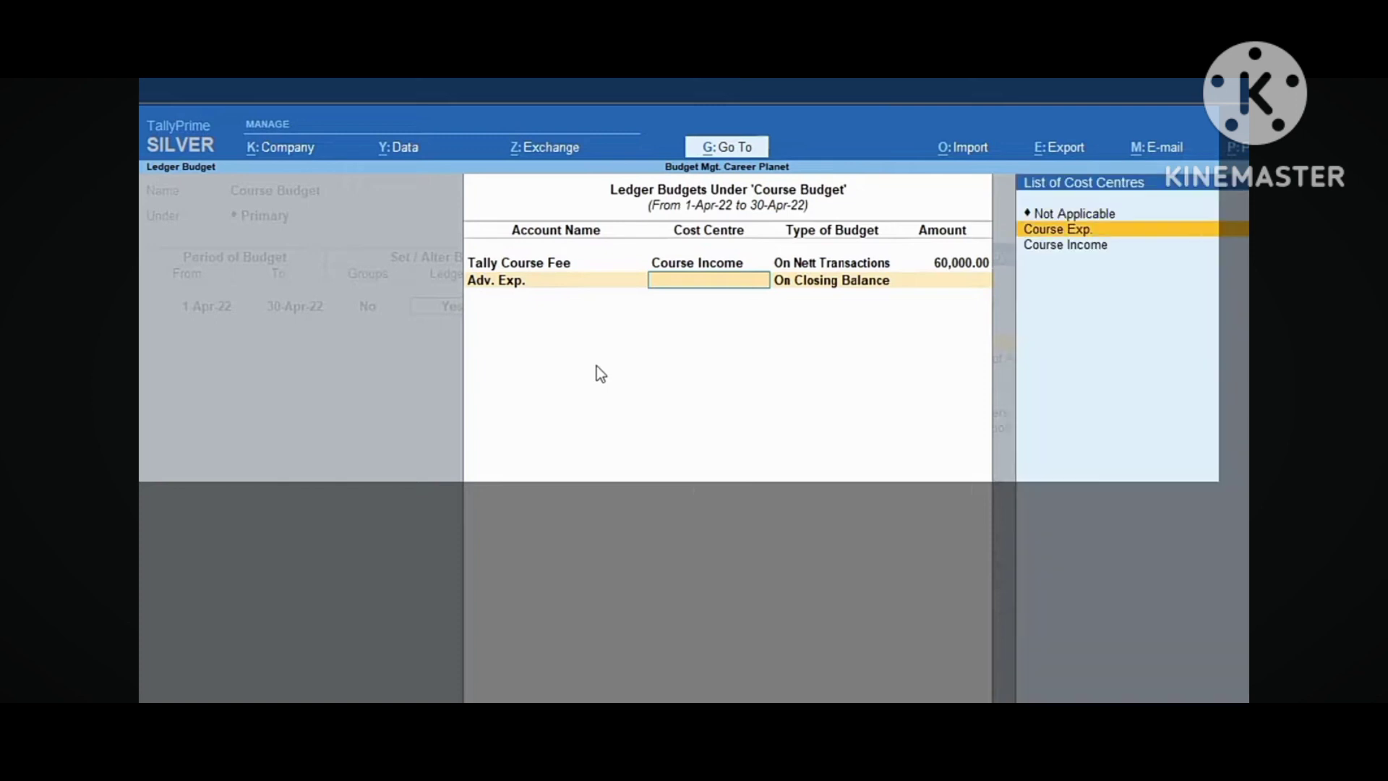
key(Return)
key(Down)
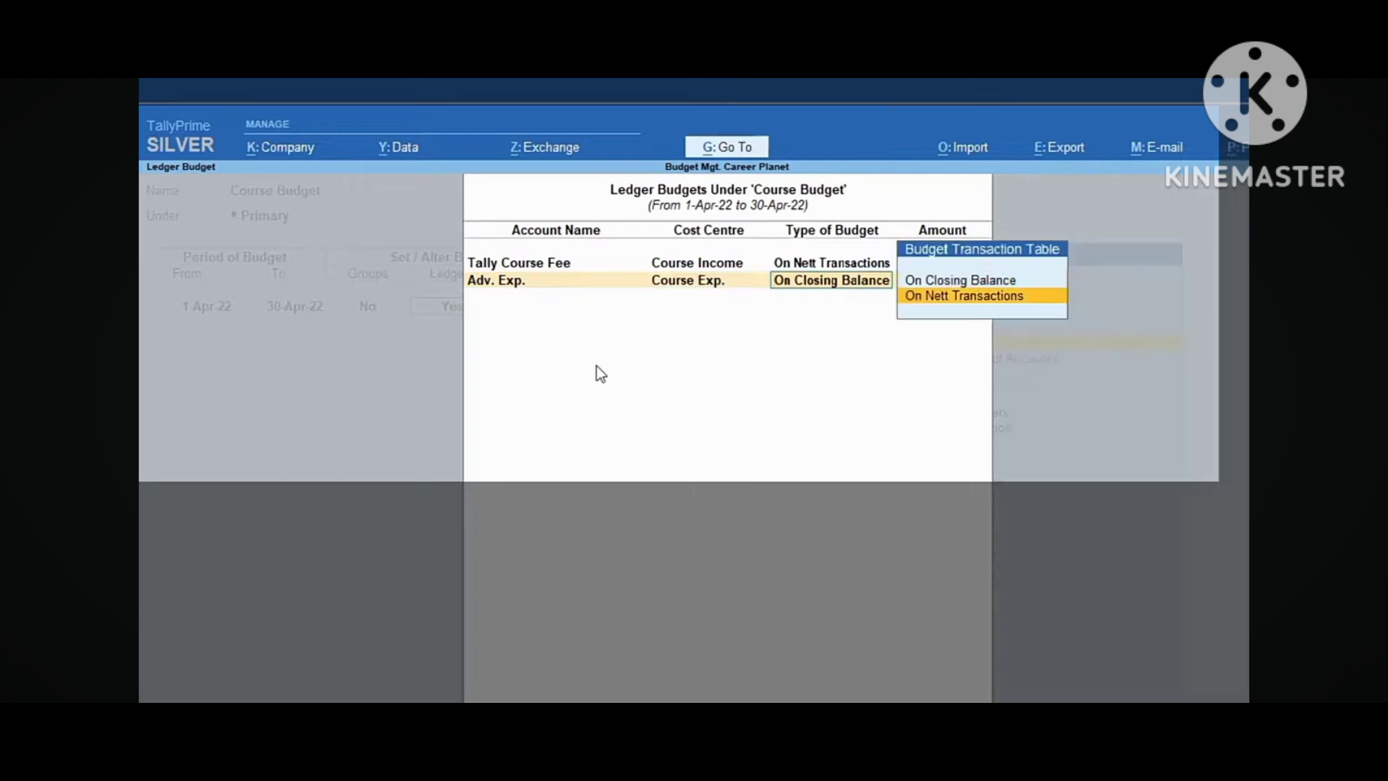
key(Return)
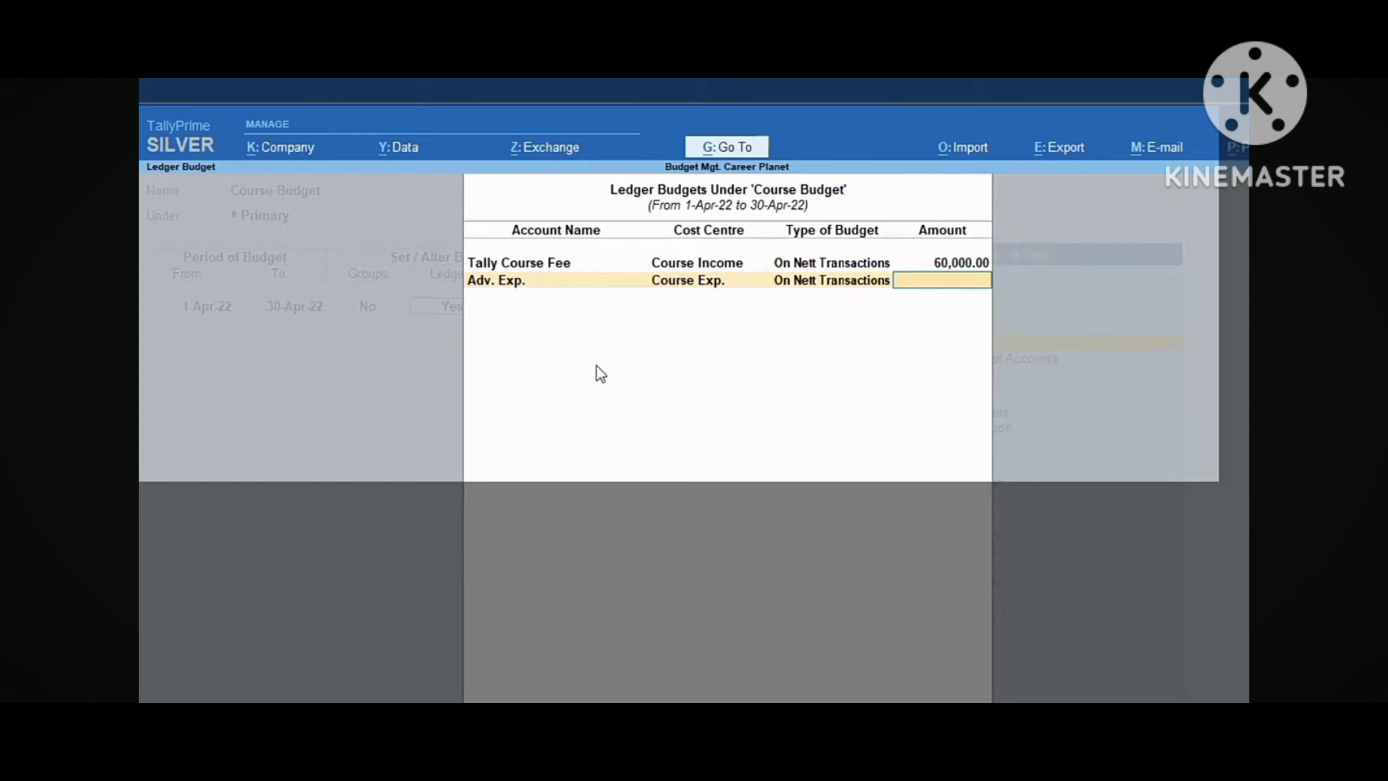
text(10000)
key(Return)
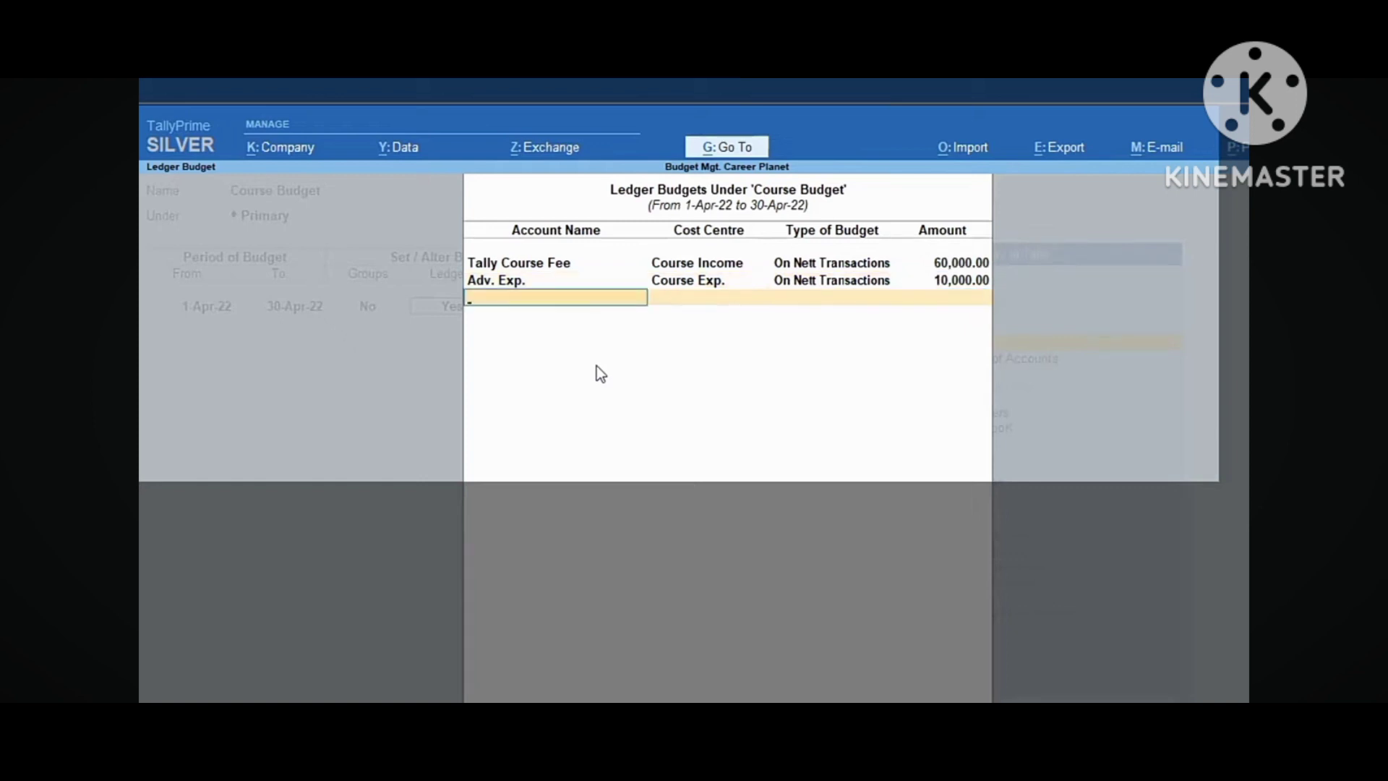
Step: Budget Office Exp. under the Course Exp. cost centre at 10,000 on nett transactions
text(O)
key(Return)
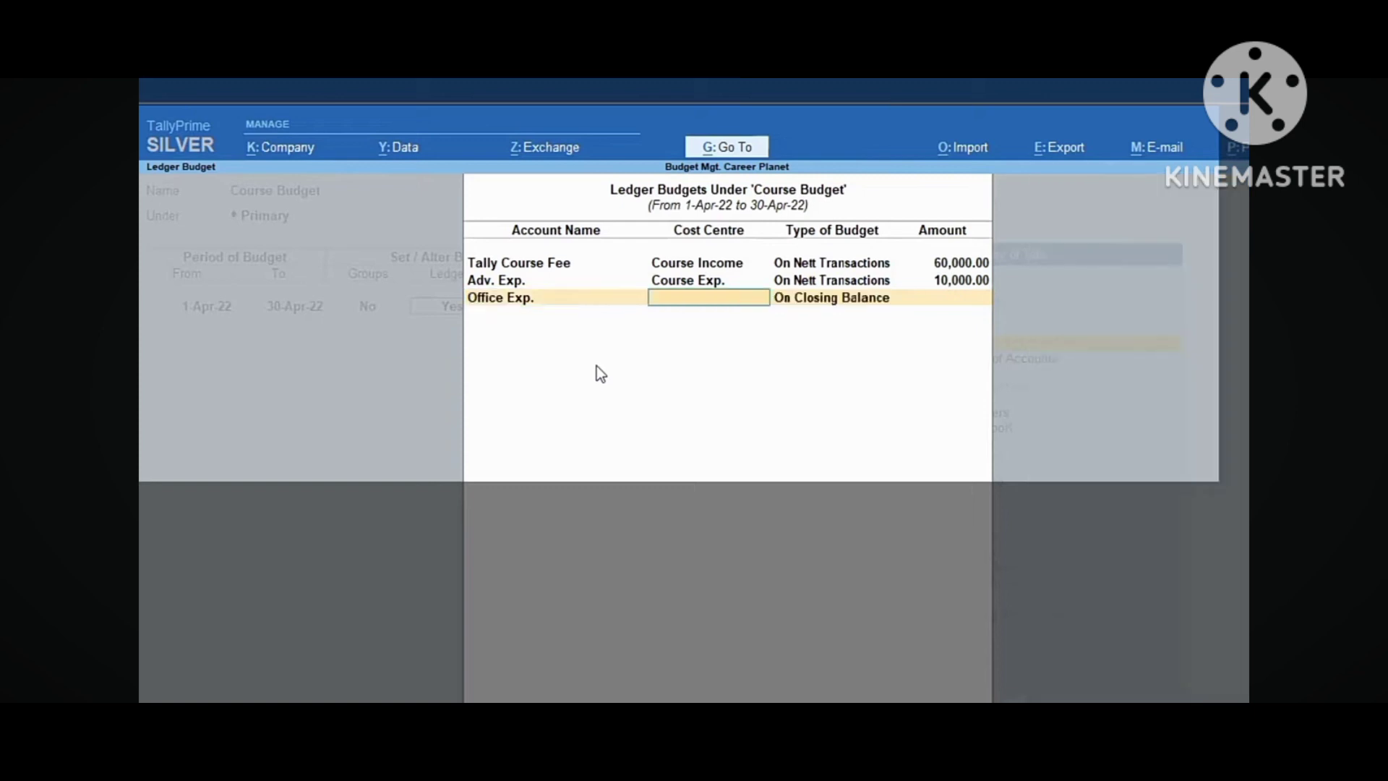
text(C)
key(Down)
key(Up)
key(Return)
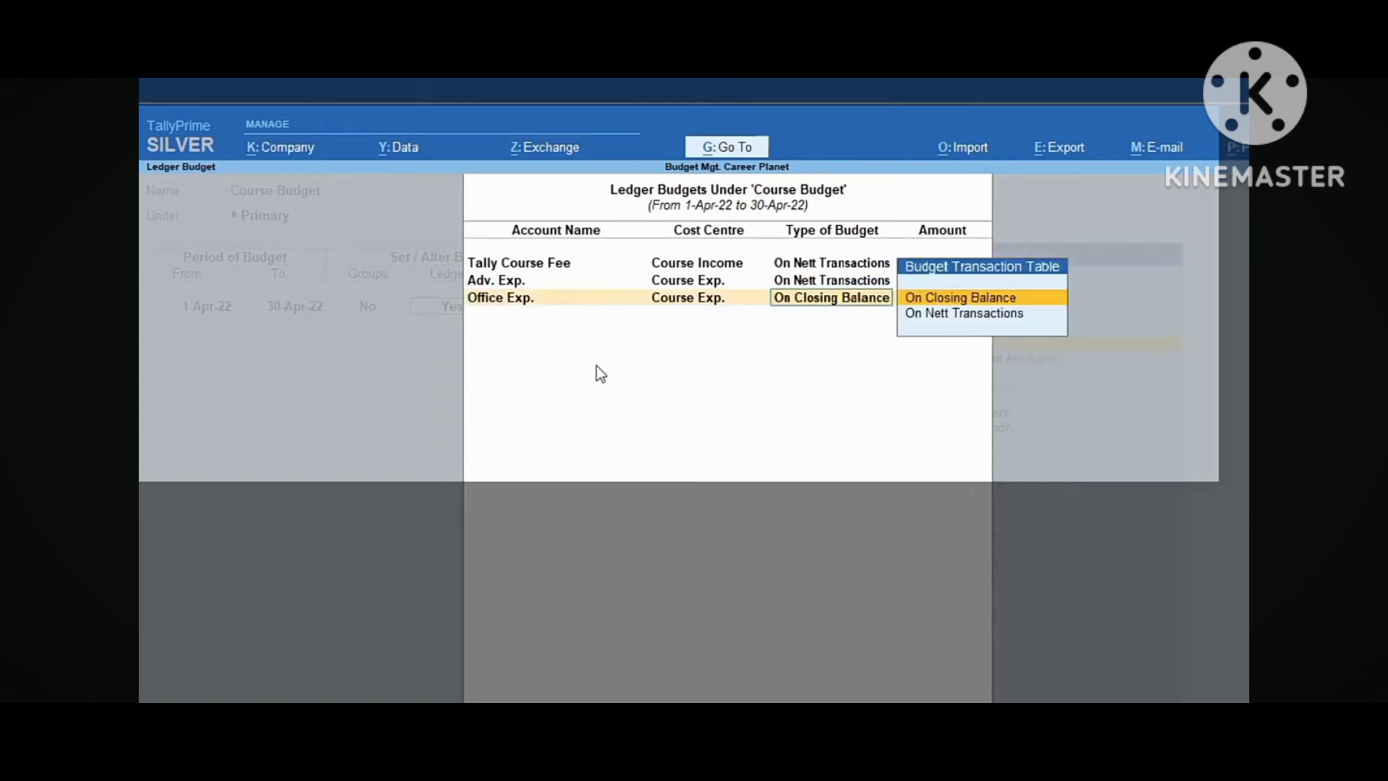
key(Down)
key(Return)
text(10000)
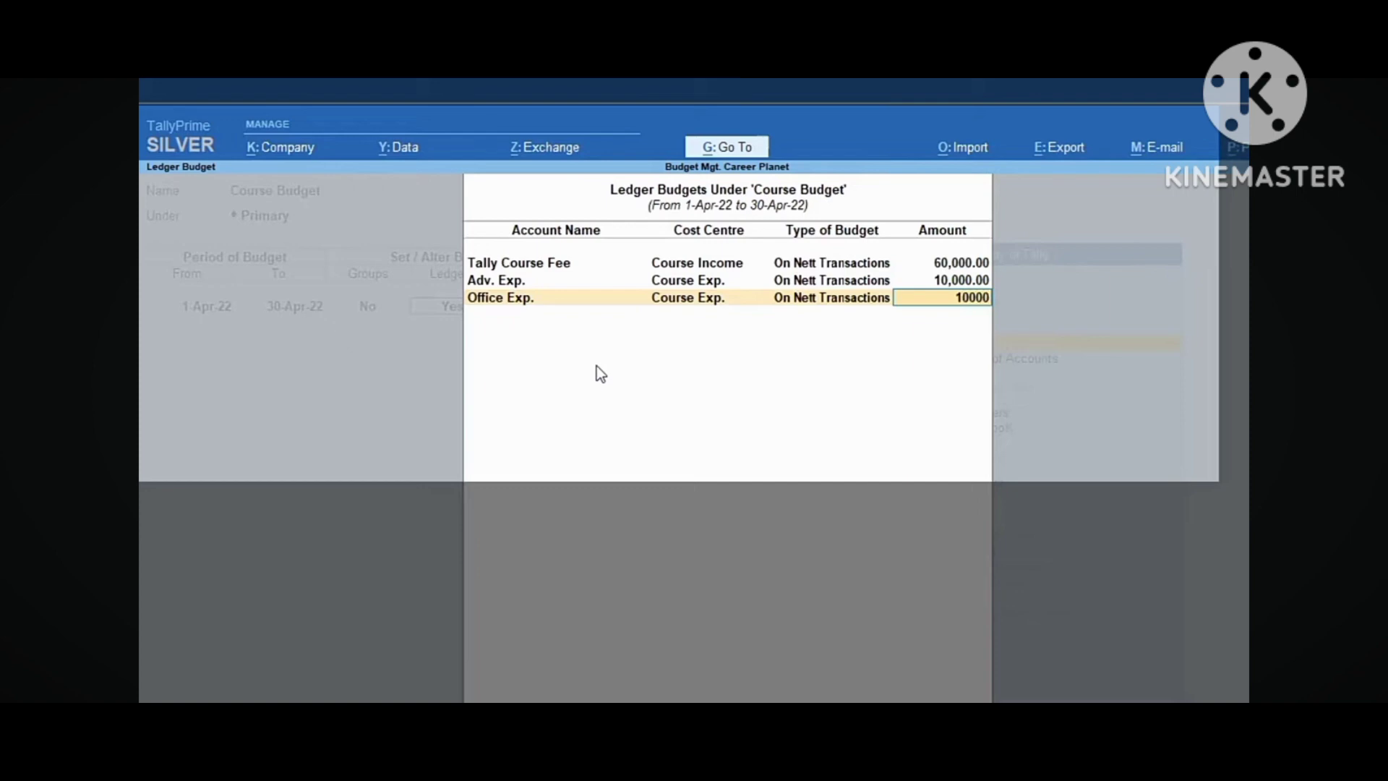
key(Return)
Step: Budget Salary Exp. under the Course Exp. cost centre at 10,000 on nett transactions
text(Sa)
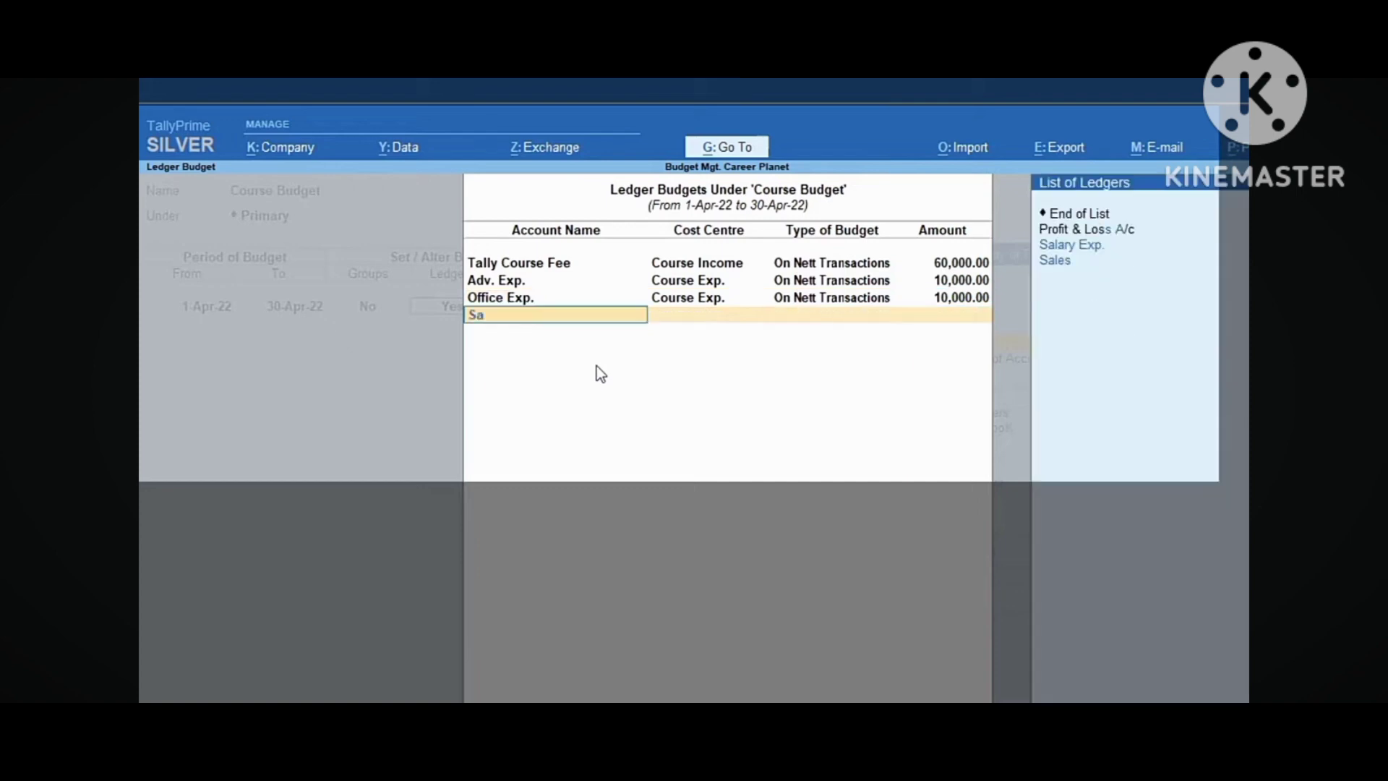
key(Up)
key(Return)
text(C)
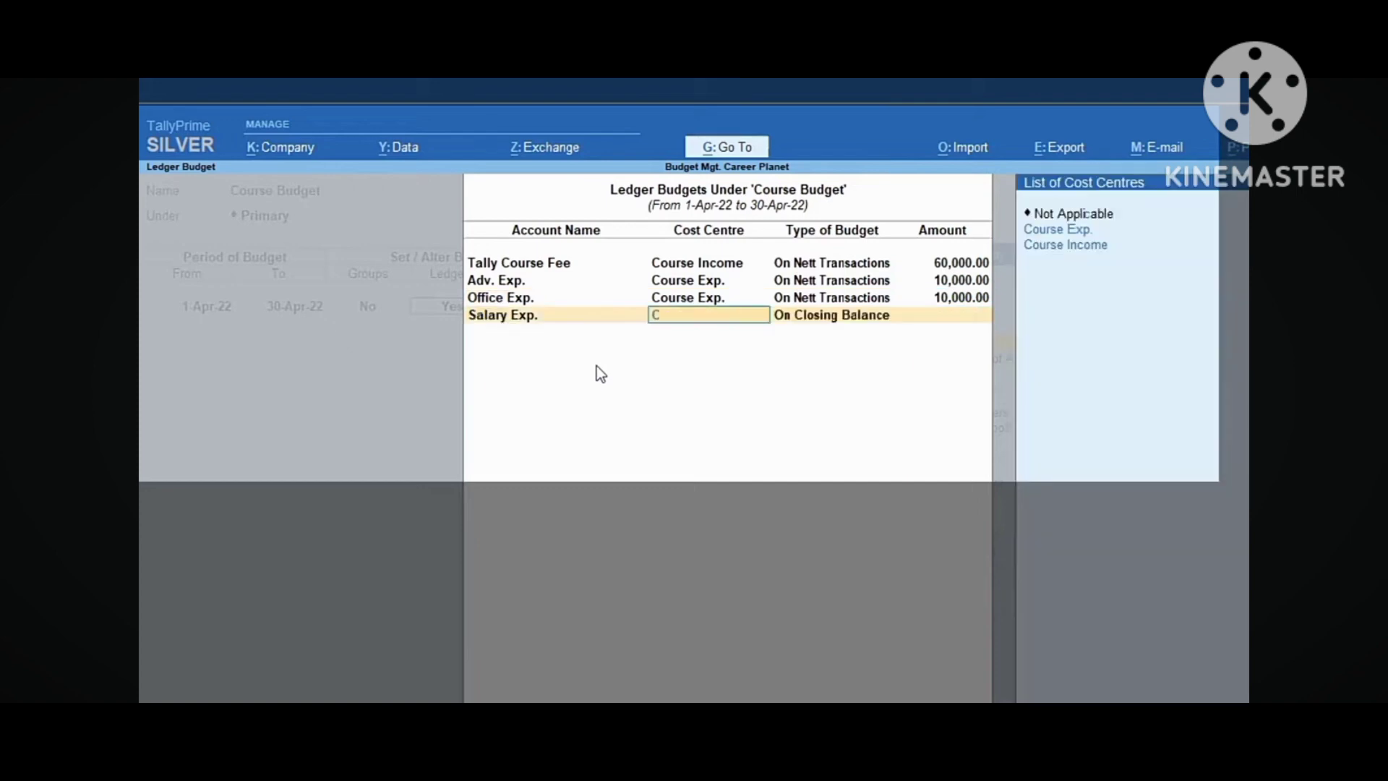
key(Return)
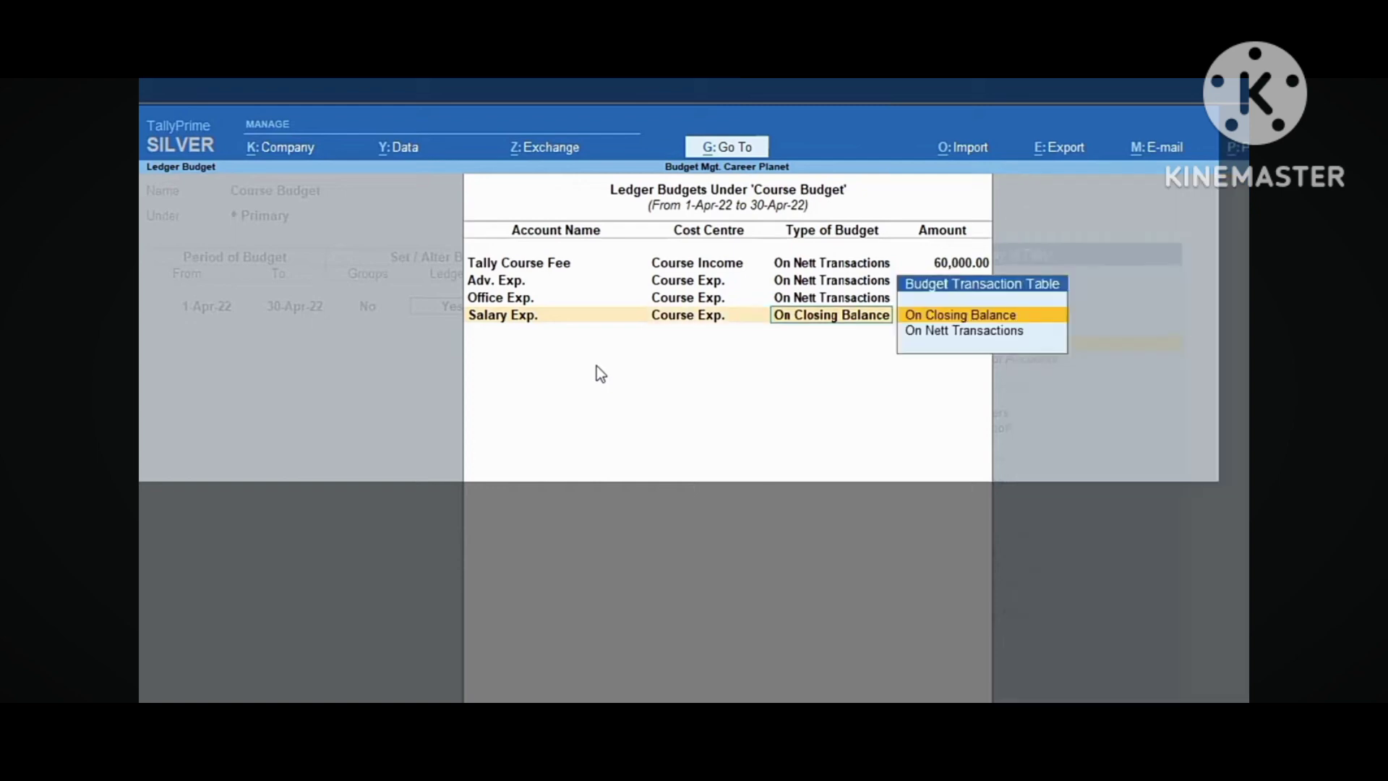
key(Down)
key(Return)
text(10,000)
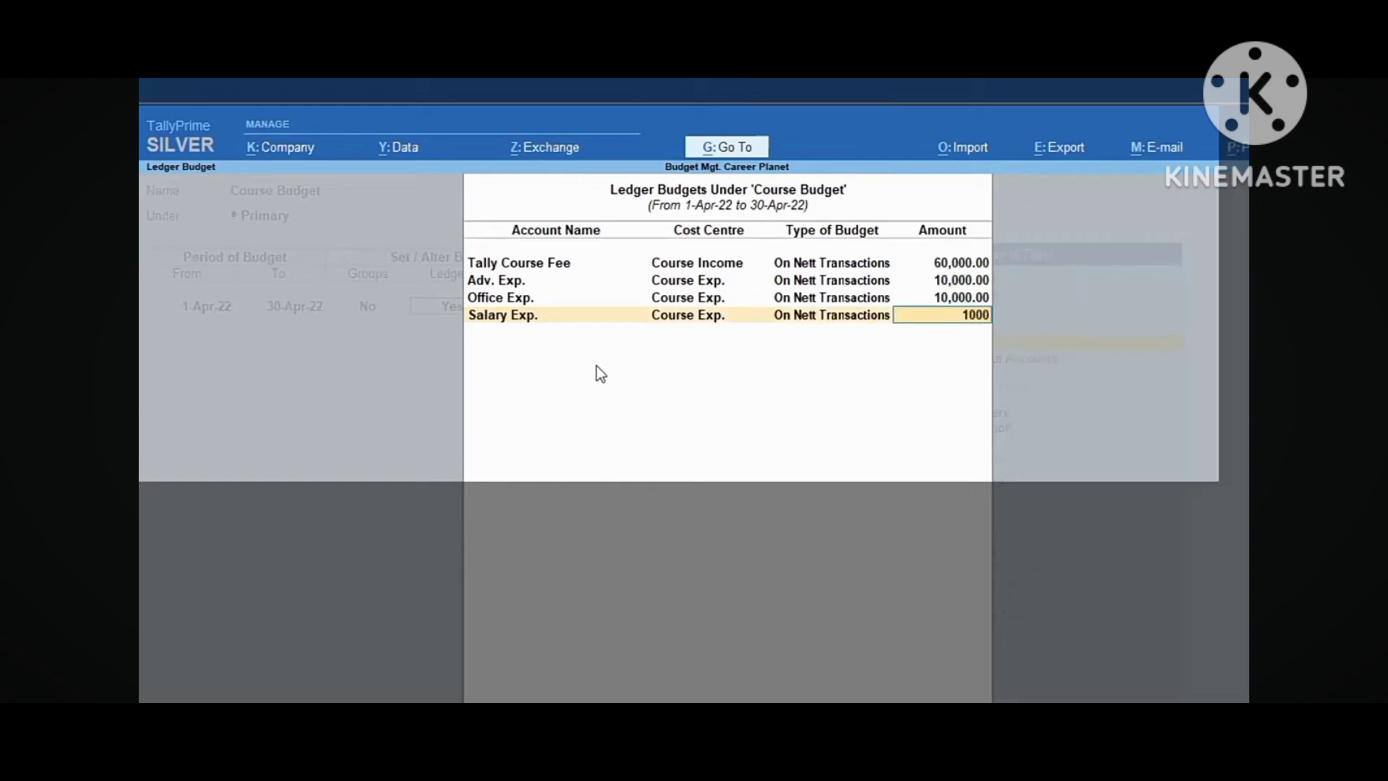
key(Return)
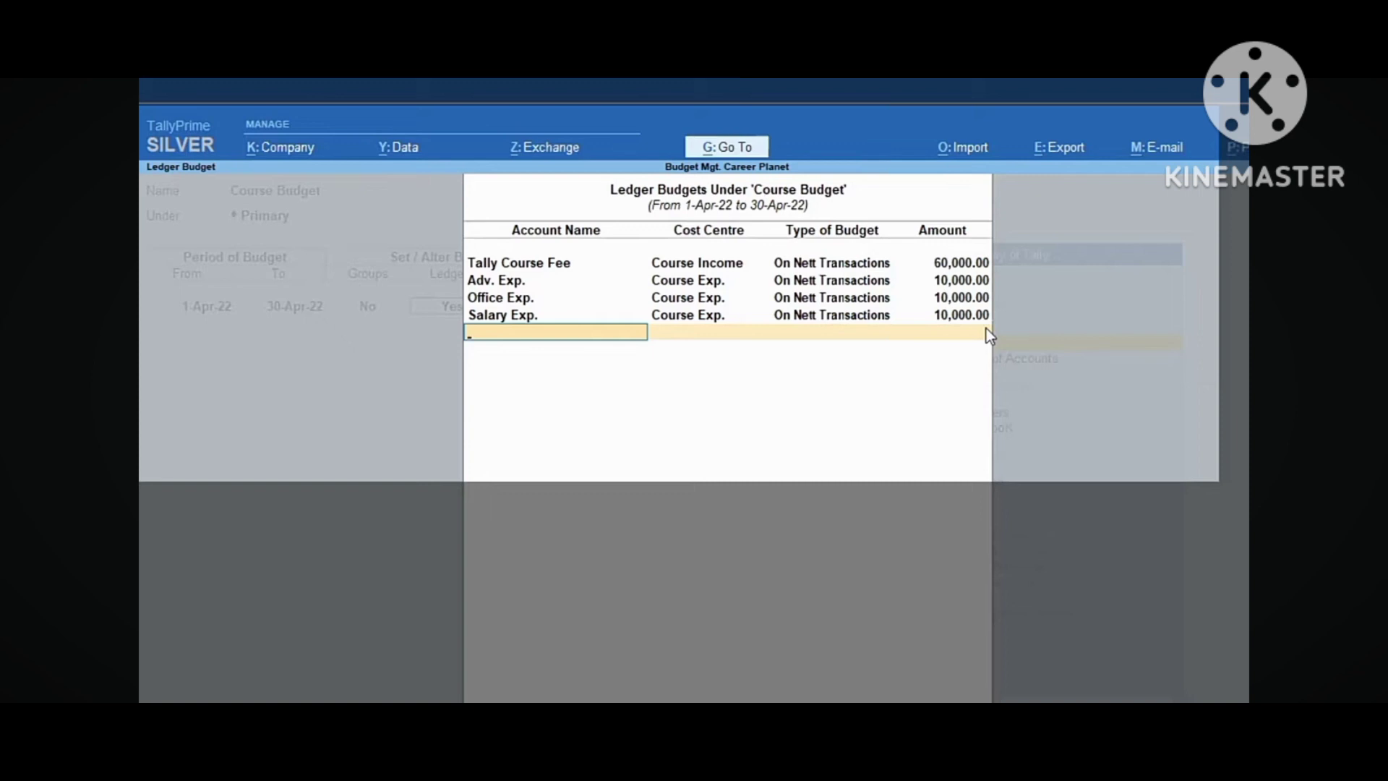
Step: Finish the ledger budgets, keep Cost Centres at No and accept the altered Course Budget
key(Return)
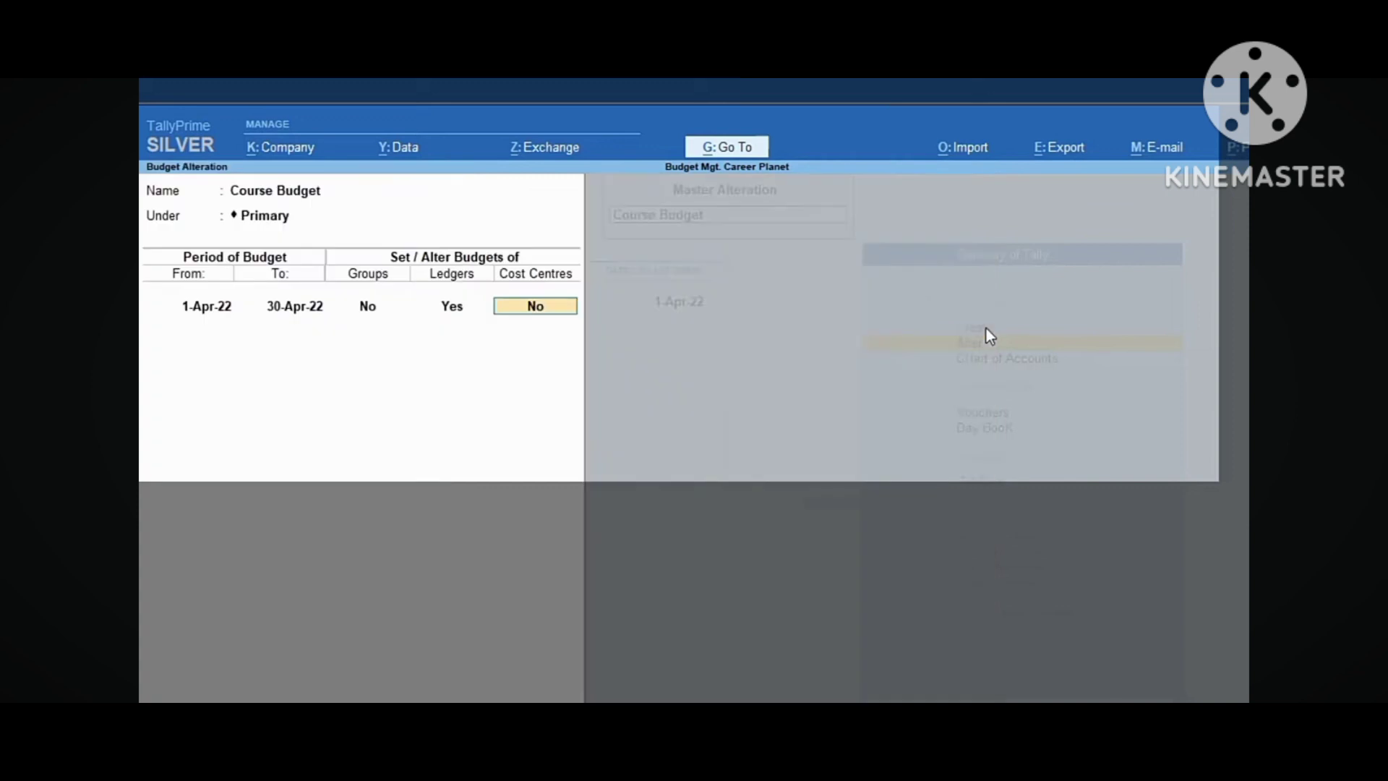
key(Return)
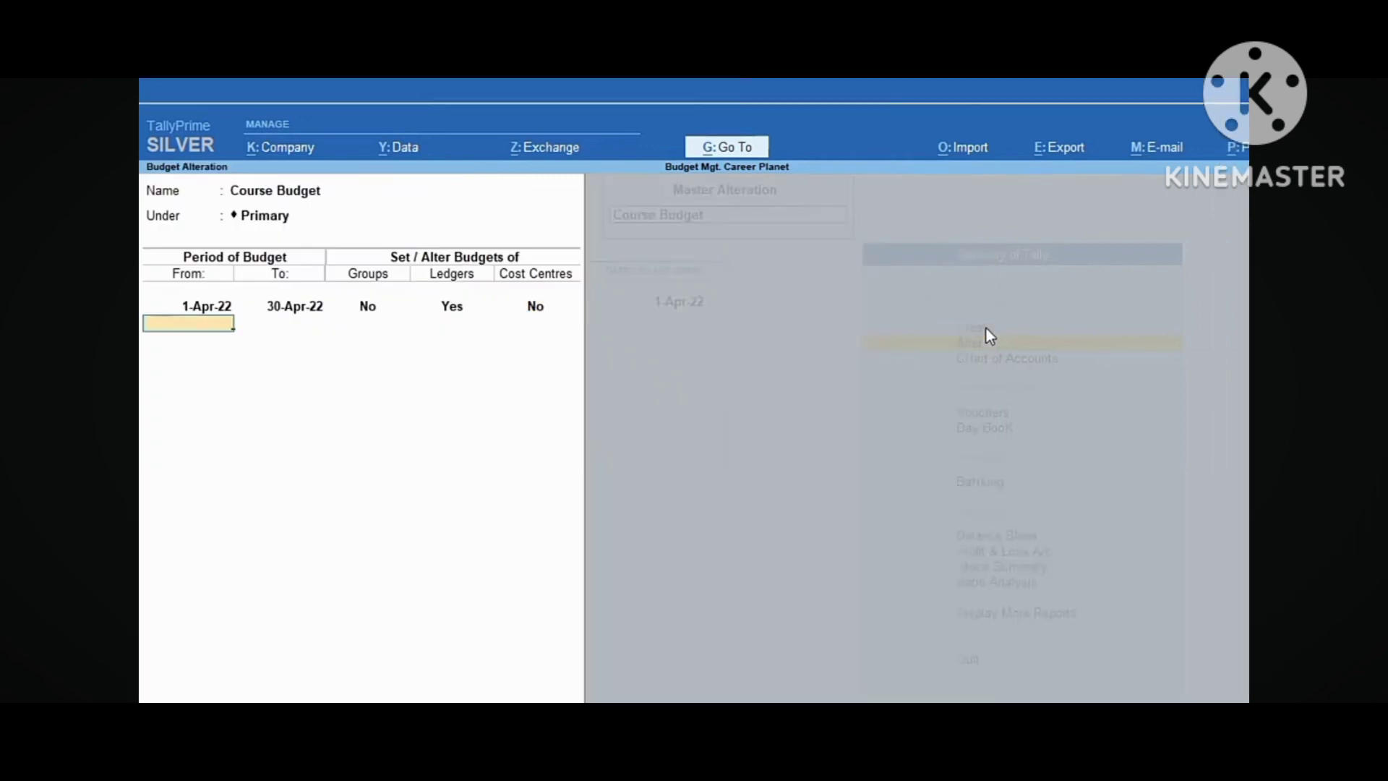
key(Return)
key(Return)
Step: Start a receipt voucher and credit Tally Course Fee with 20,000
key(Down)
key(Down)
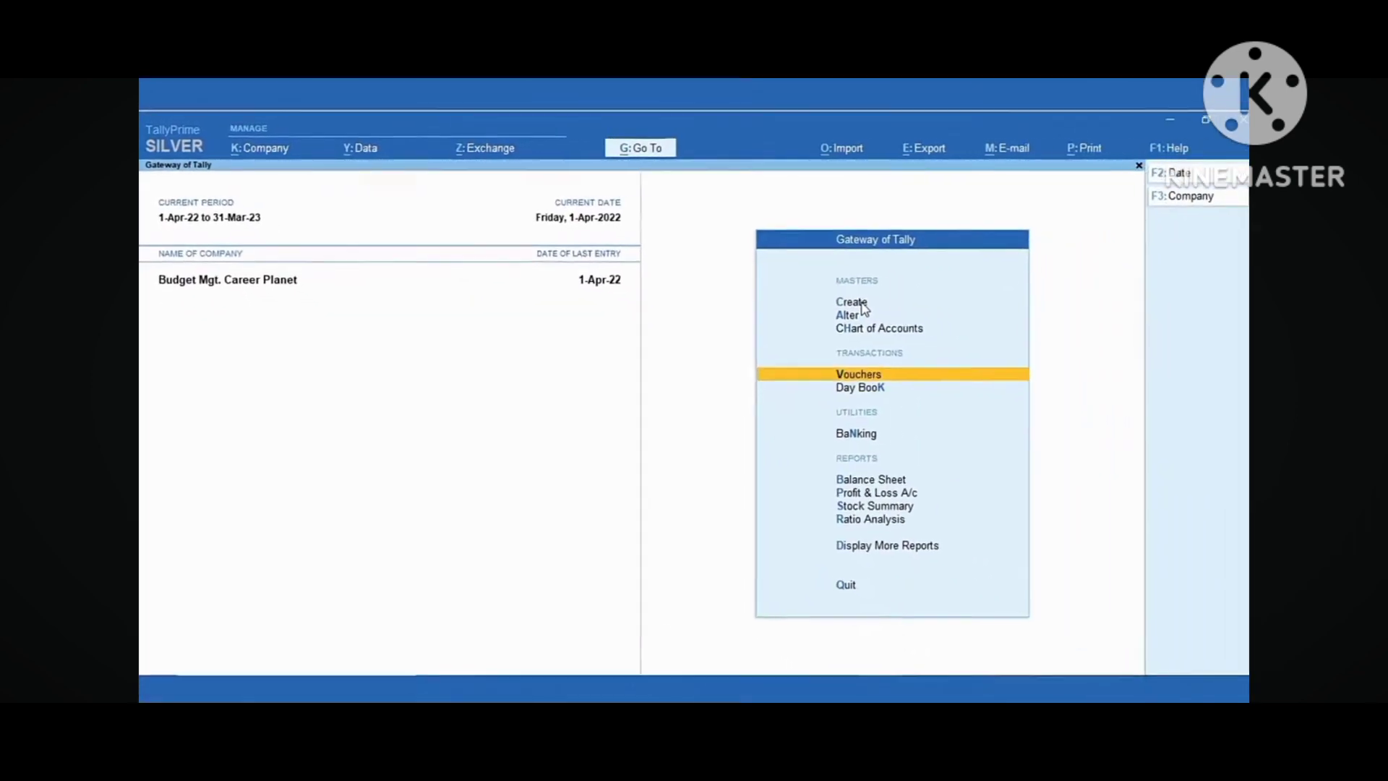
key(Return)
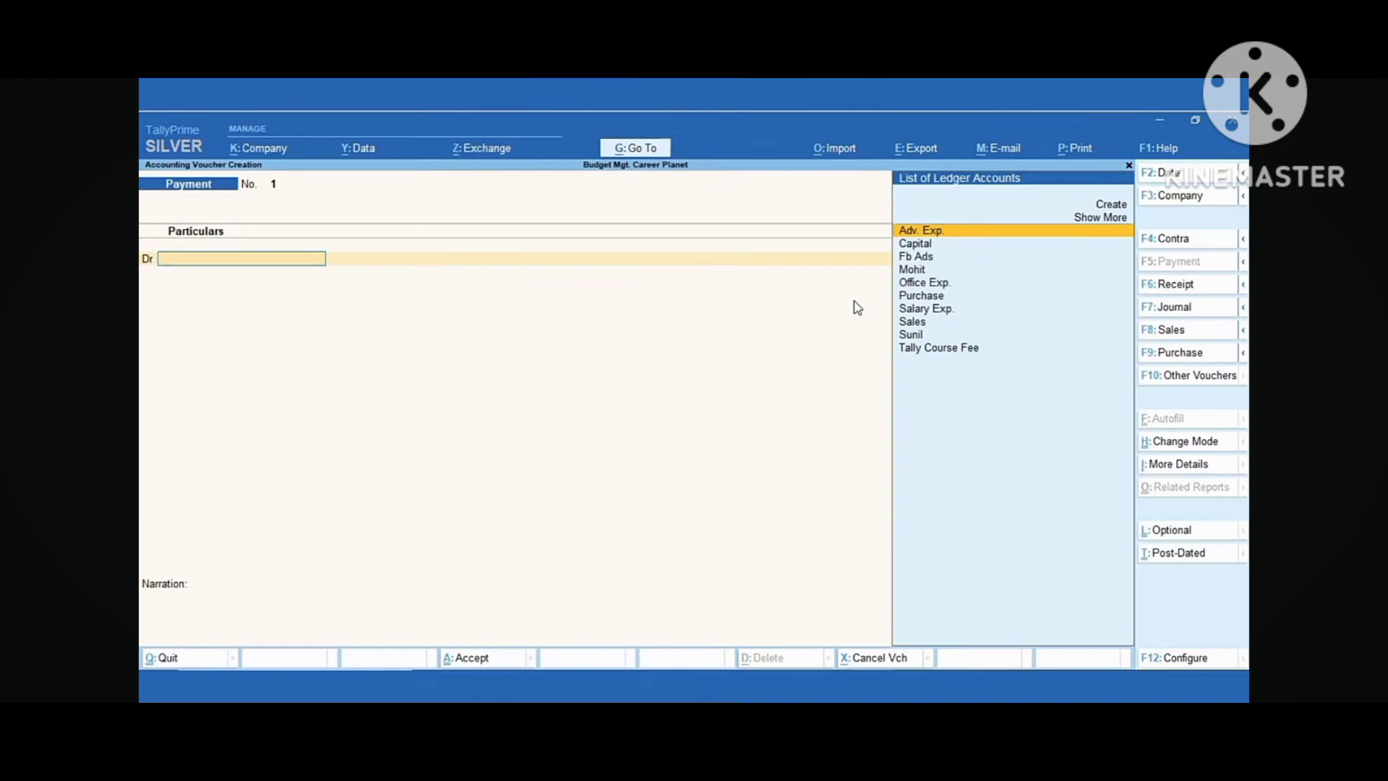
key(F6)
key(Down)
key(Down)
key(Down)
key(Down)
key(Down)
key(Down)
key(Down)
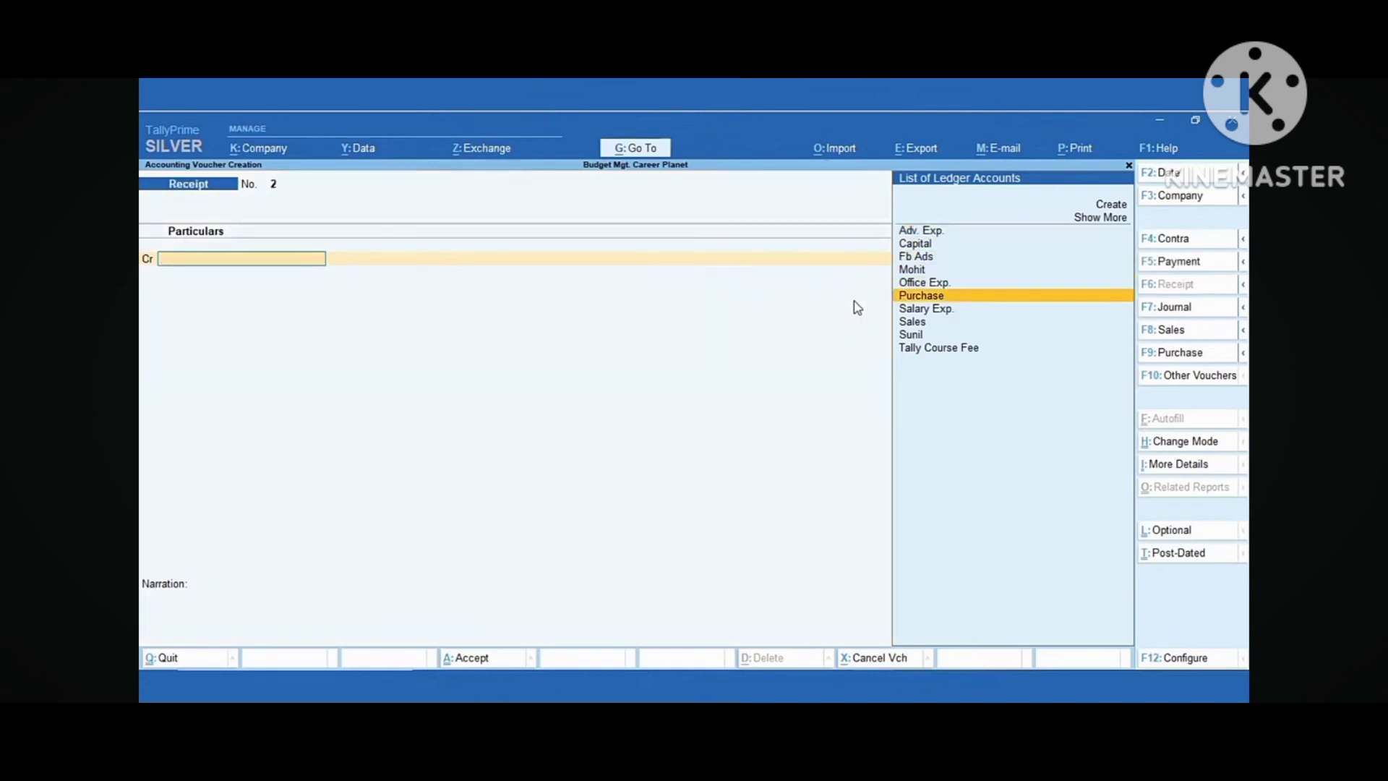
key(Return)
text(2)
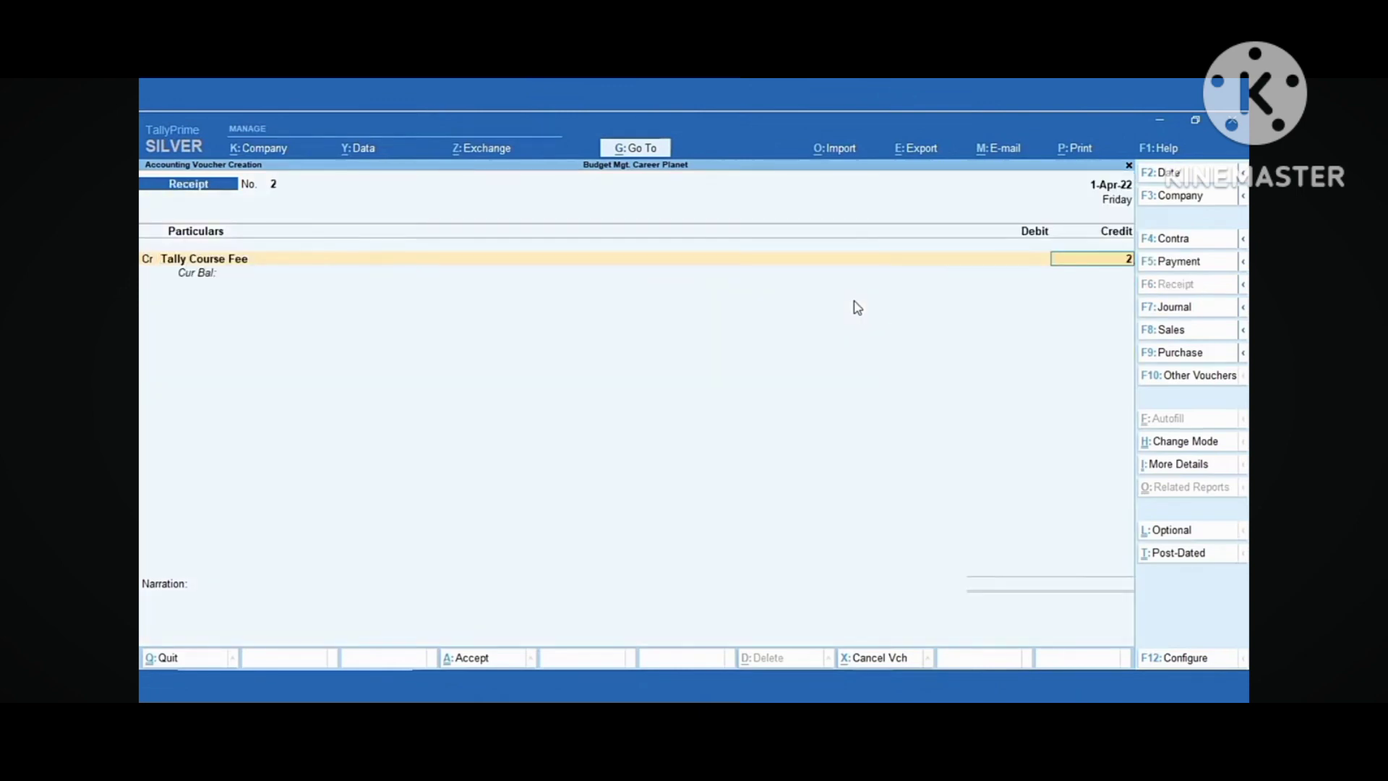
text(0000)
key(Return)
Step: Allocate the full course fee to the Course Income cost centre, debit Cash with 20,000 and accept the receipt
key(Return)
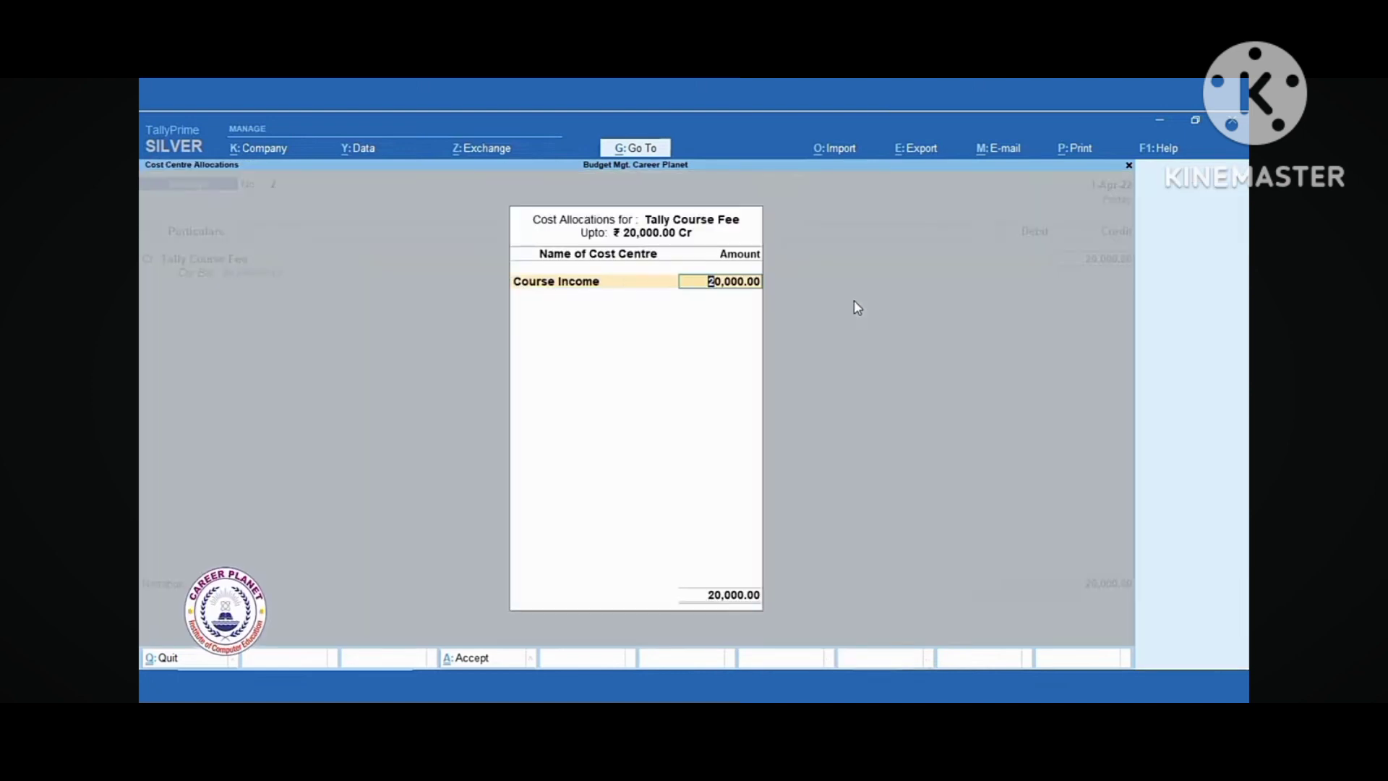
key(BackSpace)
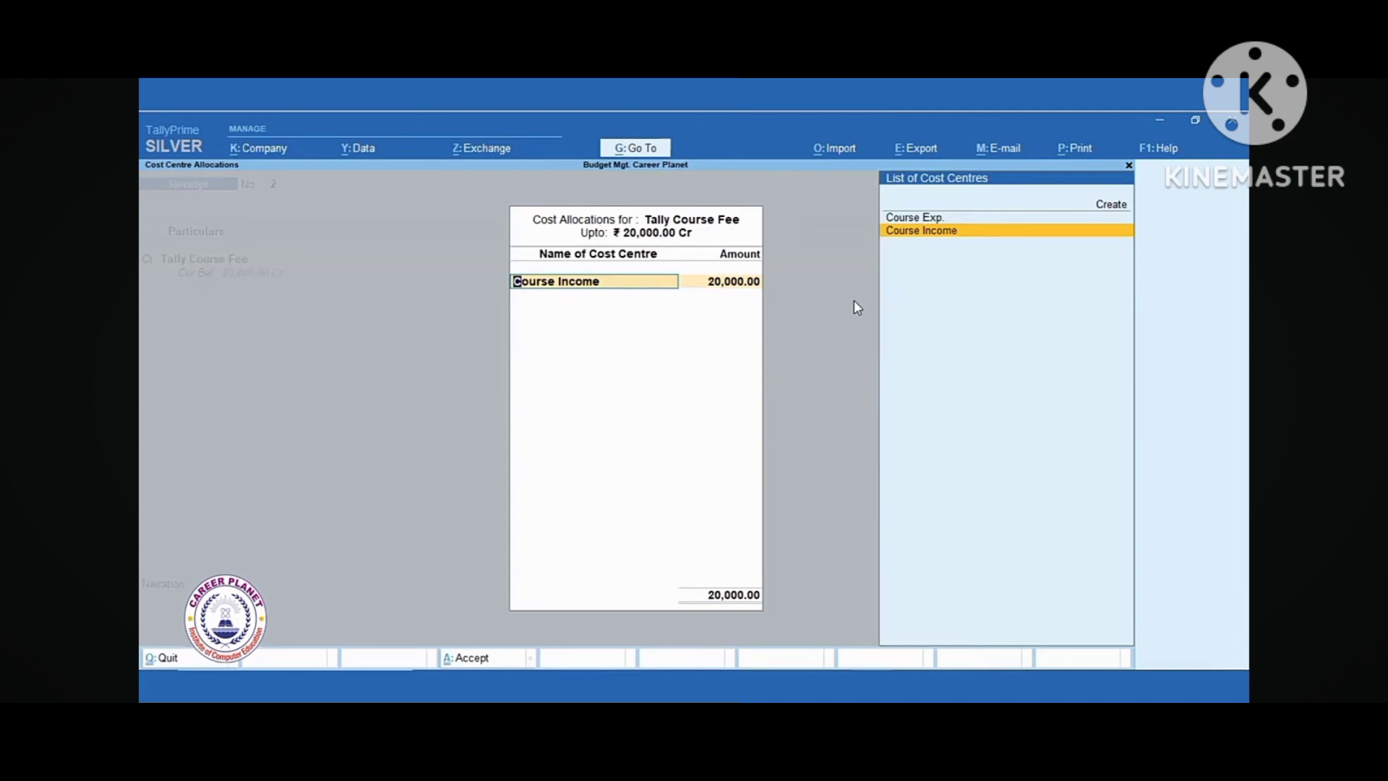
key(Return)
key(Return)
key(Return)
key(Return)
key(Return)
key(Return)
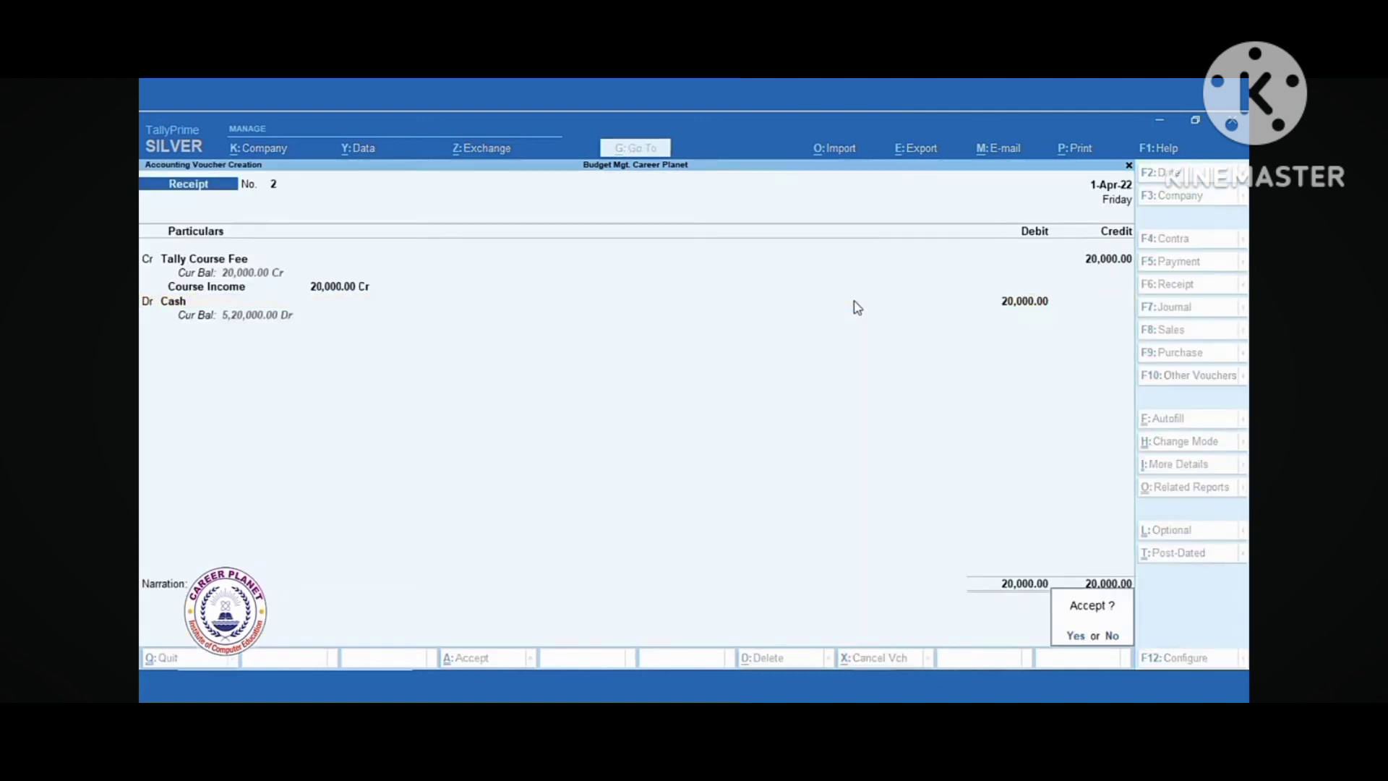
key(Return)
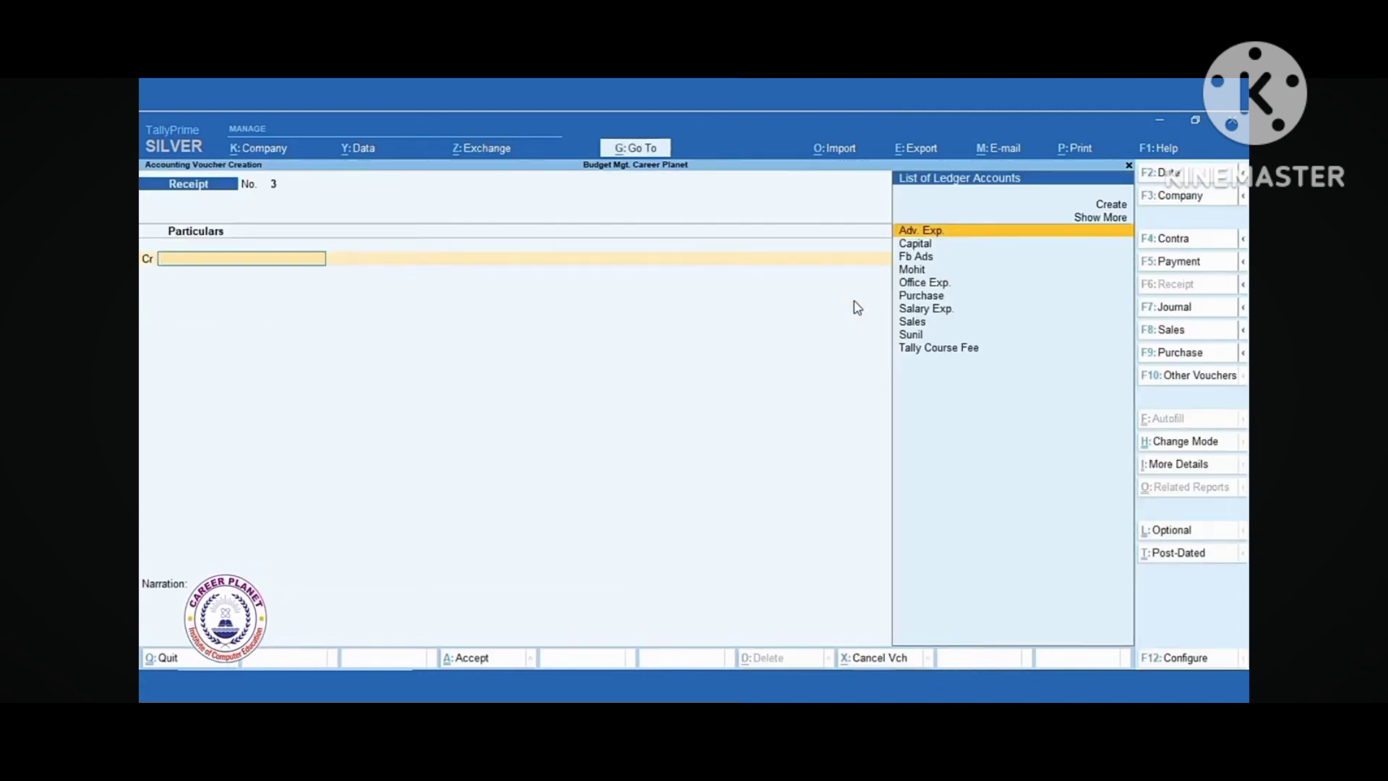
Step: Start a payment voucher debiting Adv. Exp. with 5,000, allocated entirely to the Course Exp. cost centre
key(F5)
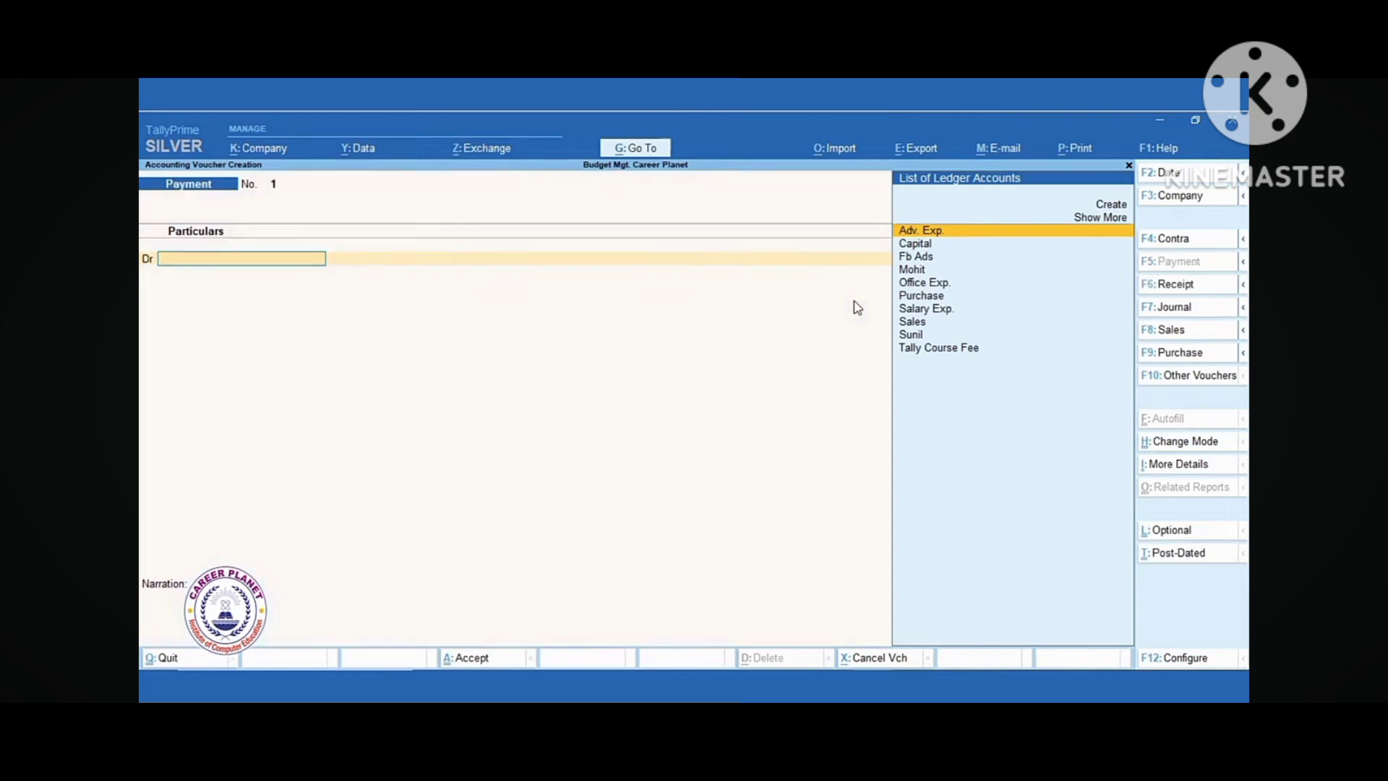
key(Return)
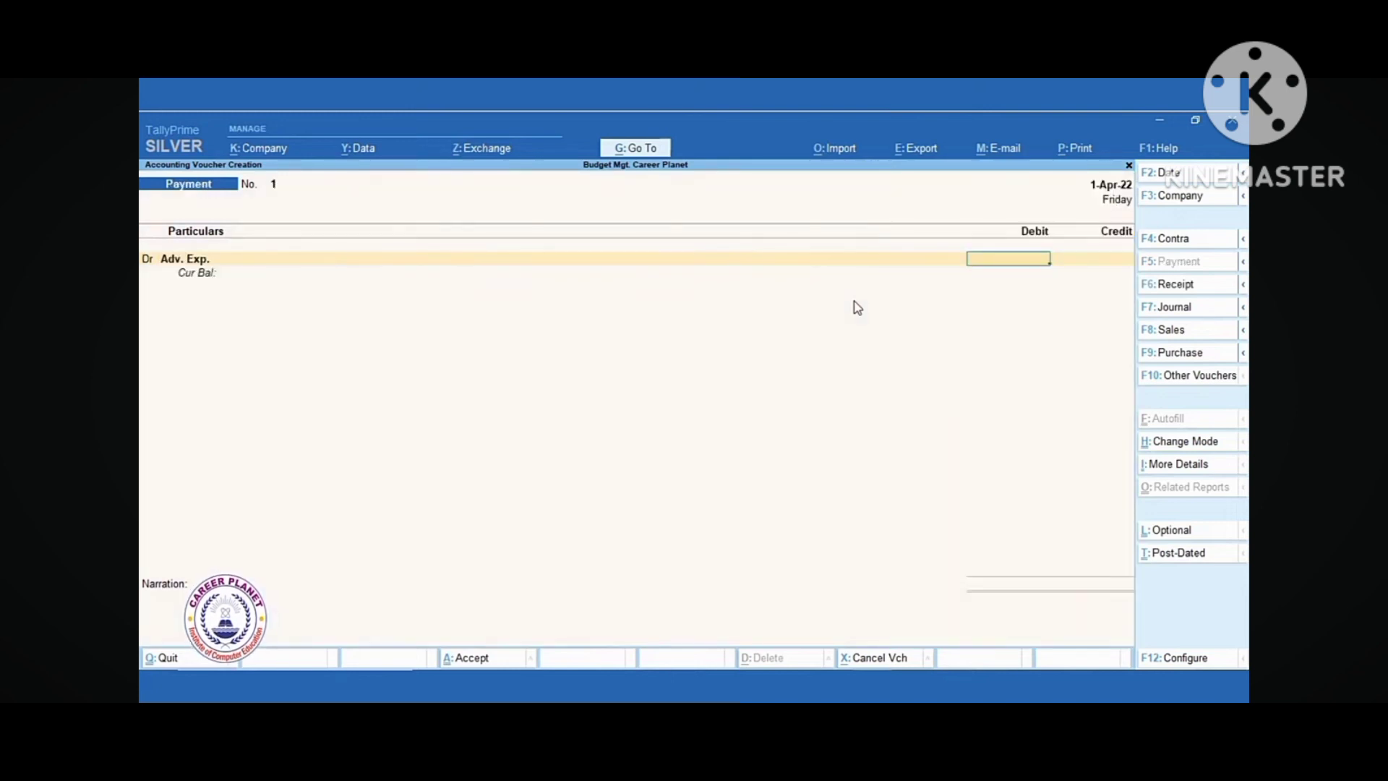
text(5,000)
key(Return)
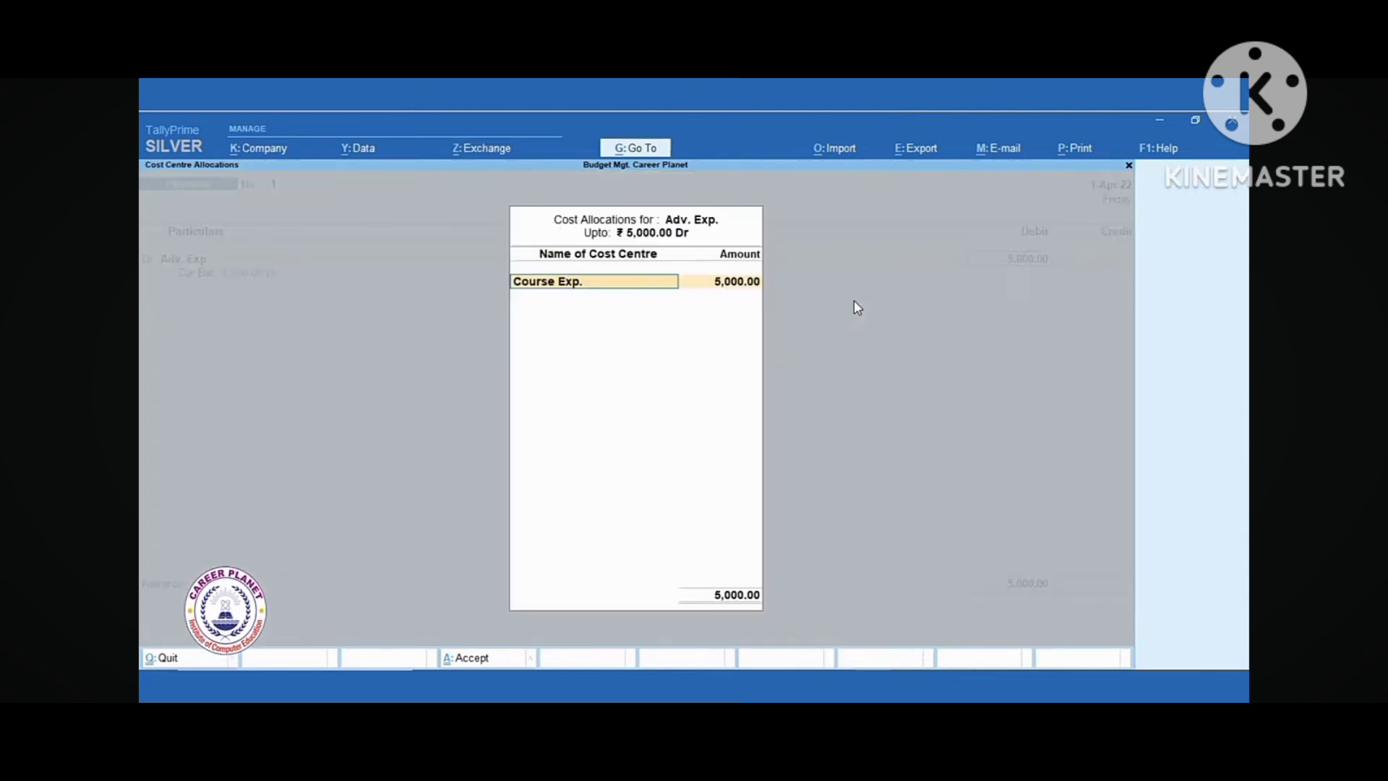
key(Return)
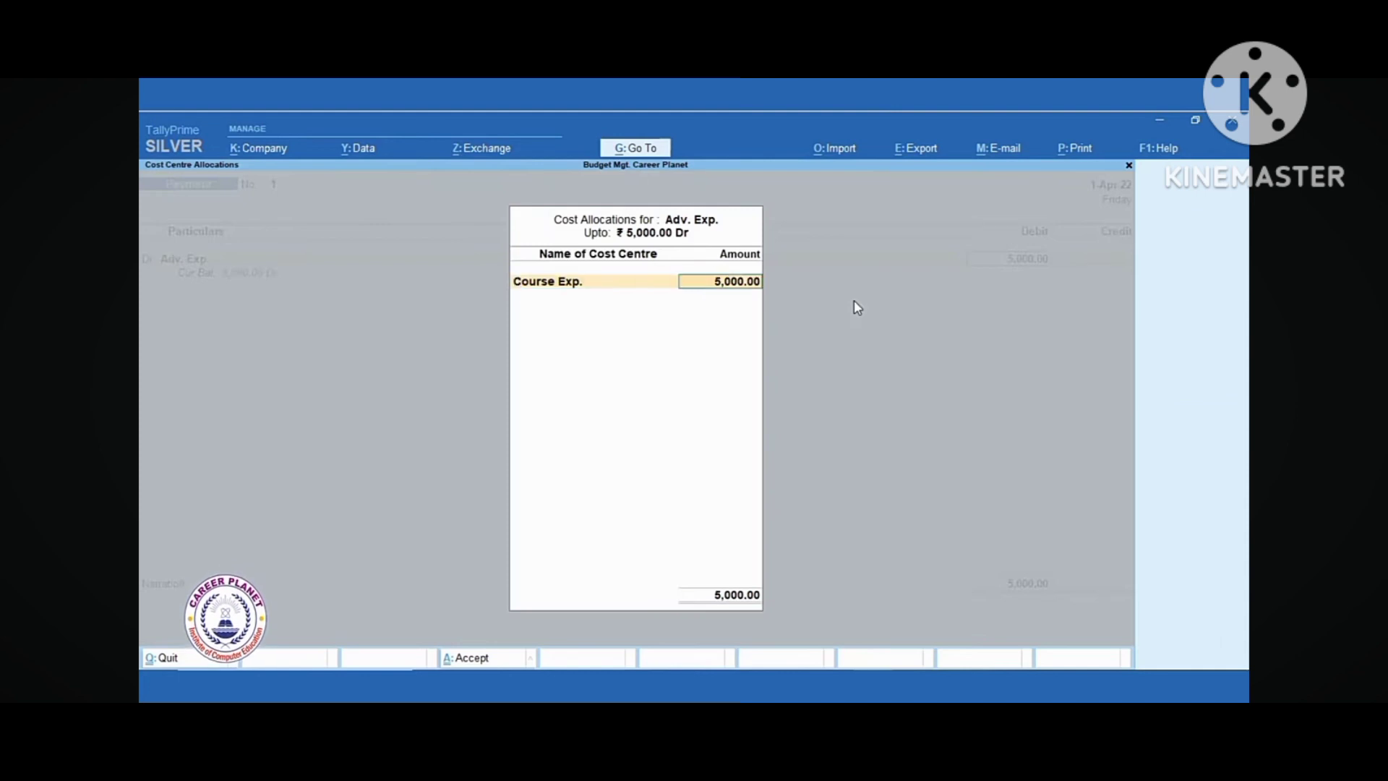
key(Return)
Step: Add a debit line for Office Exp. of 2,000, allocated entirely to the Course Exp. cost centre
key(d)
key(Return)
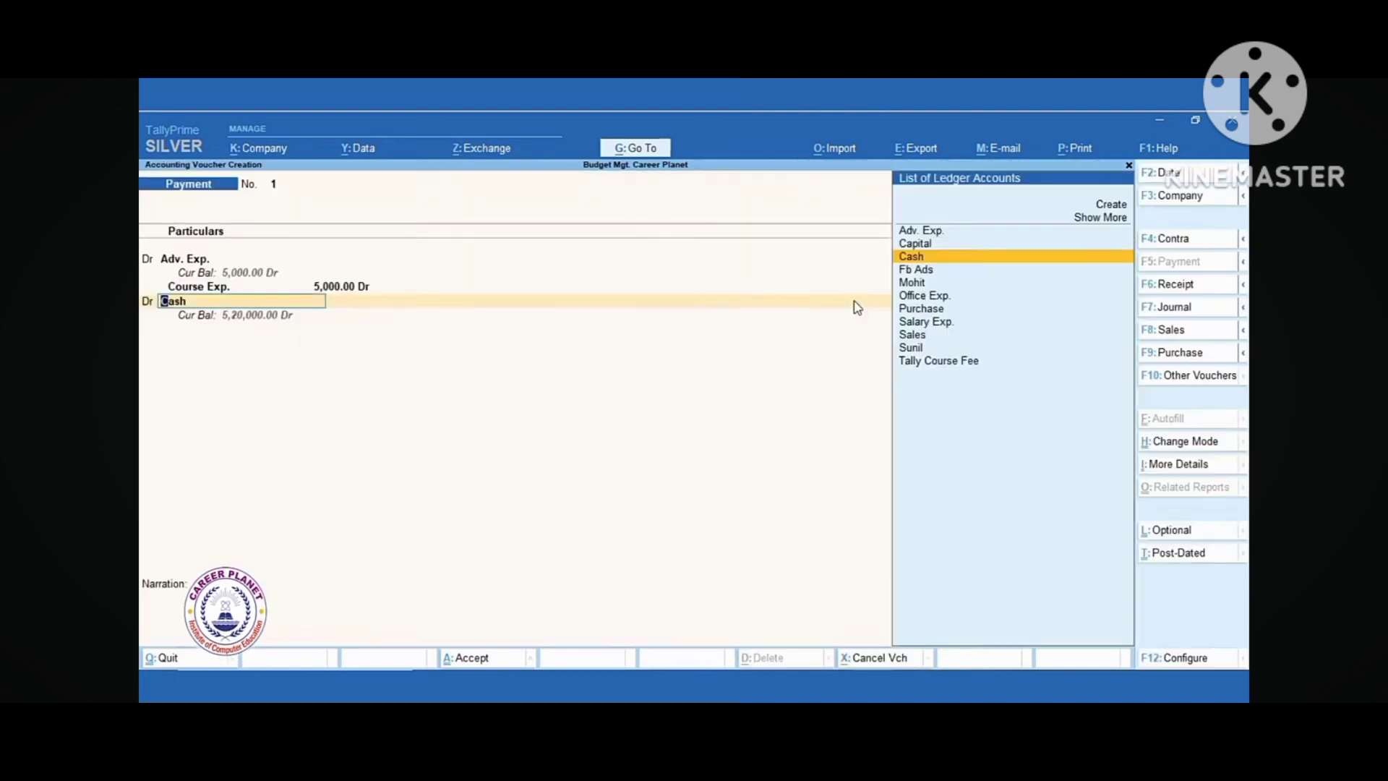
text(off)
key(Return)
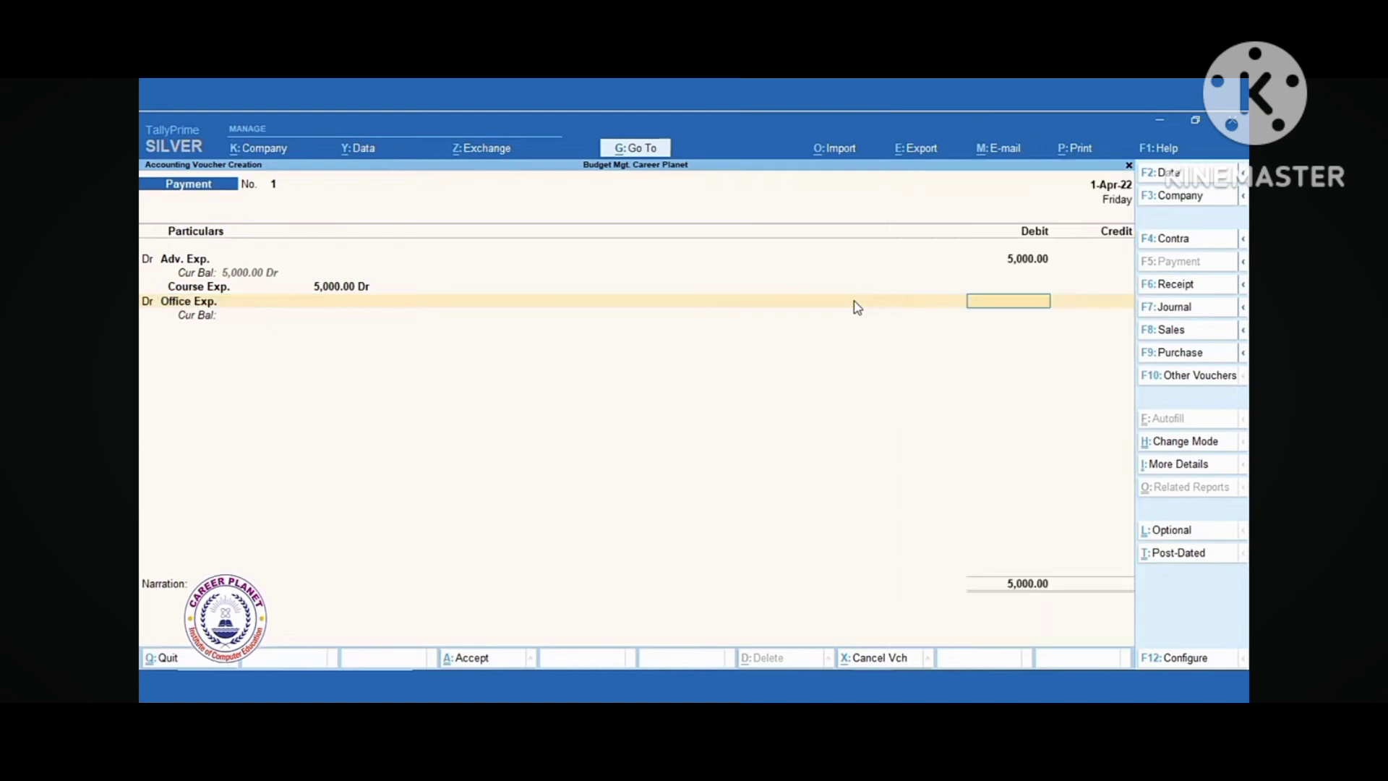
text(2000)
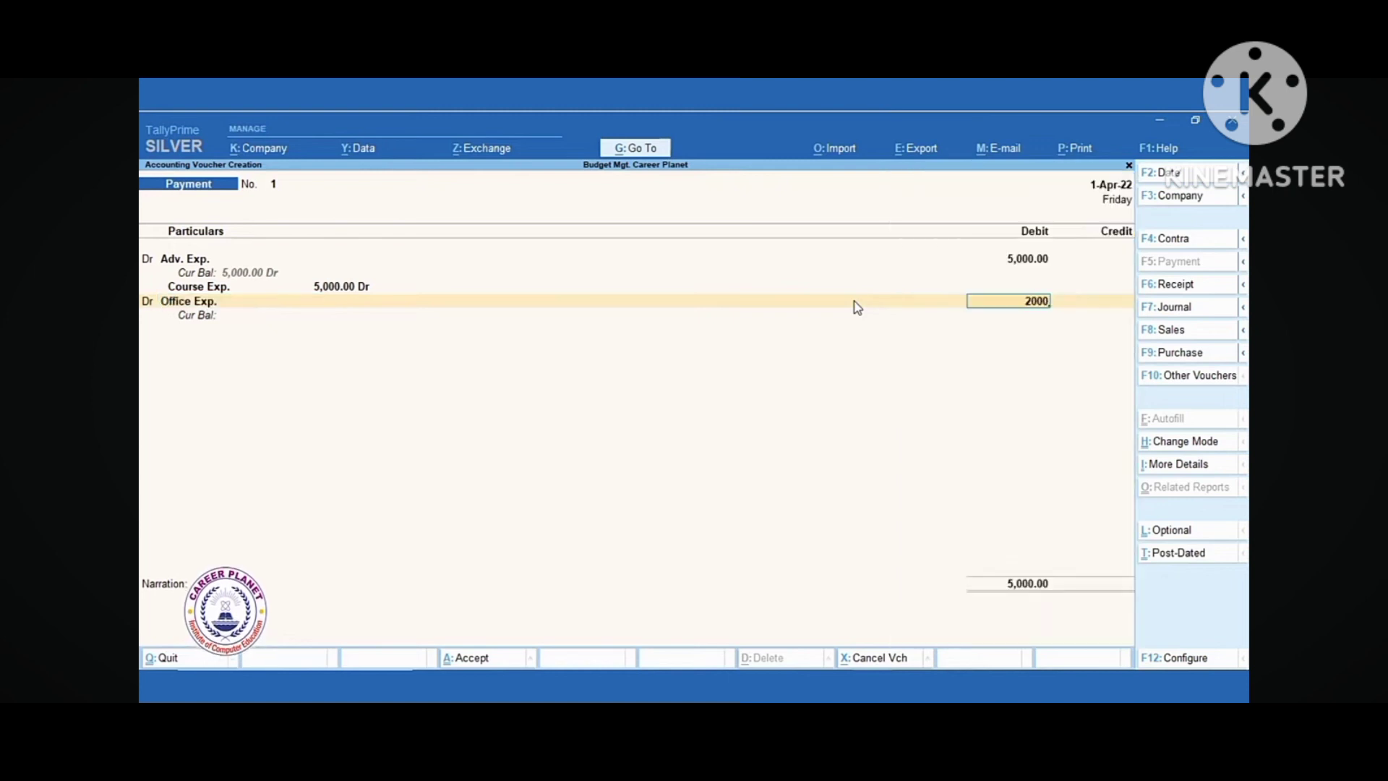
key(Return)
key(Down)
key(Return)
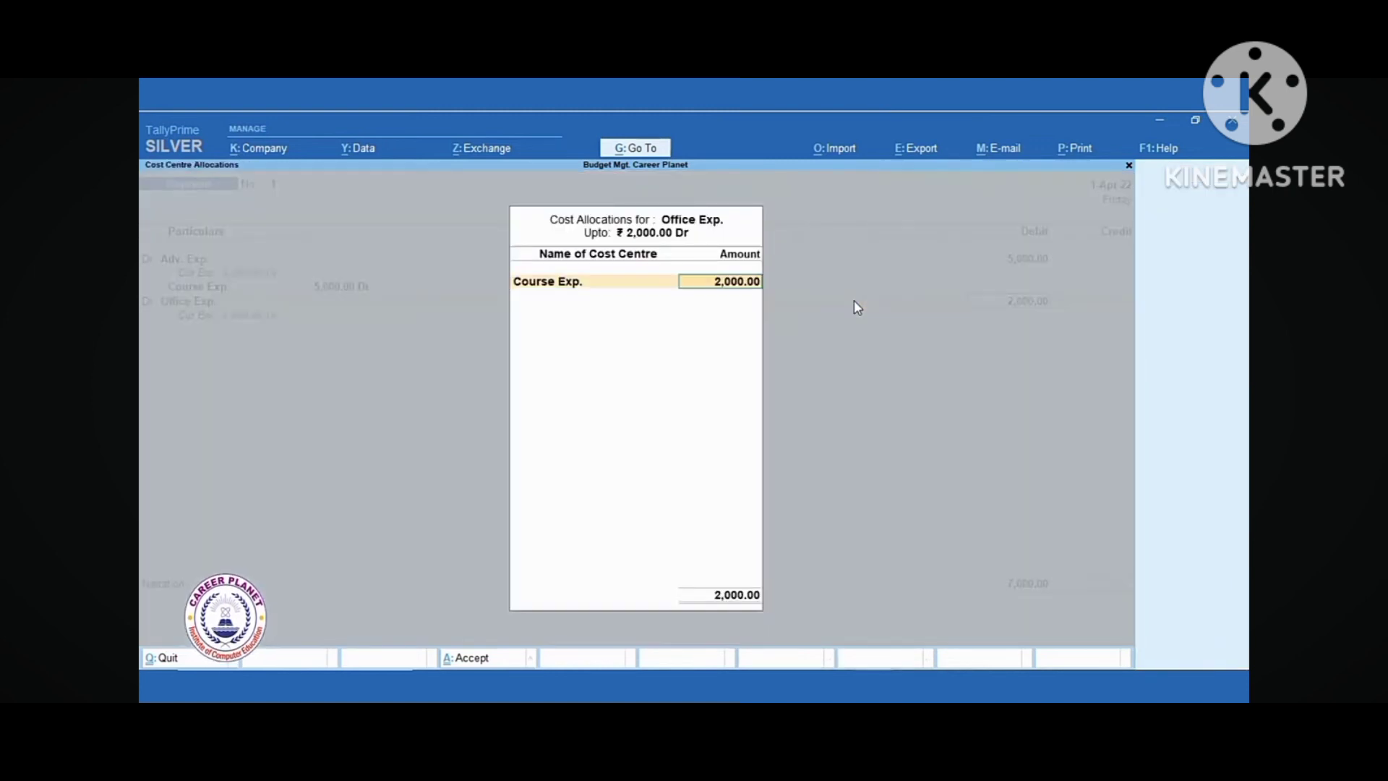
key(Return)
Step: Add a debit line for Salary Exp. of 10,000, allocated entirely to the Course Exp. cost centre
text(d)
key(Return)
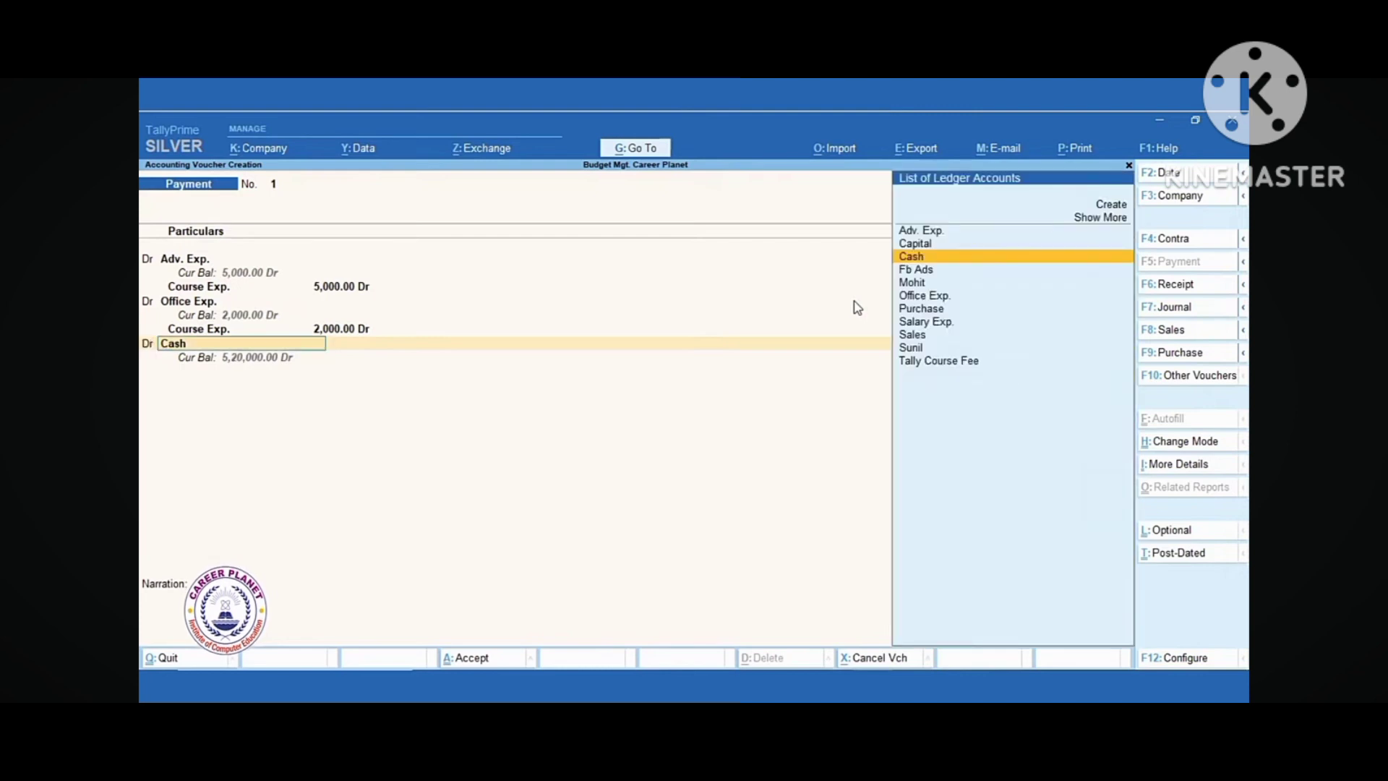
text(sal)
key(Return)
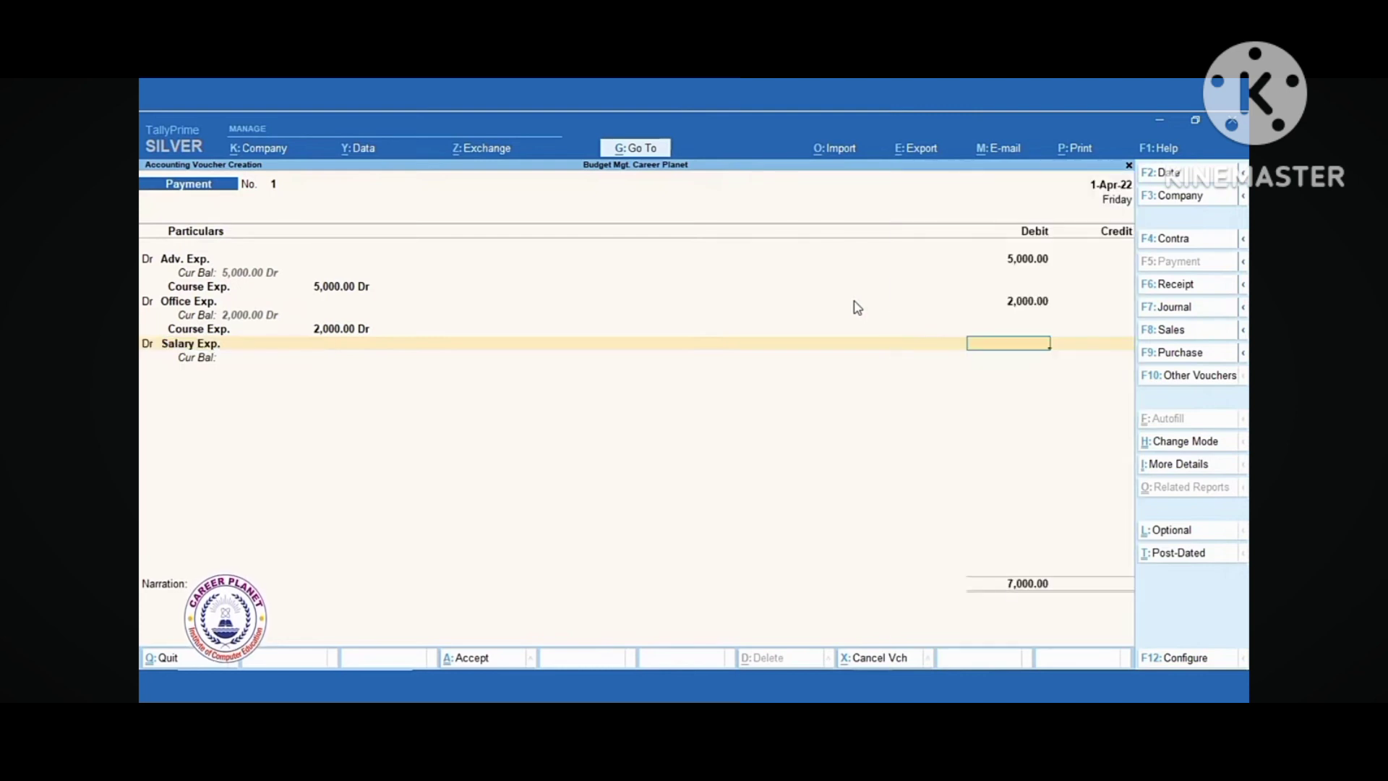
text(10000)
key(Return)
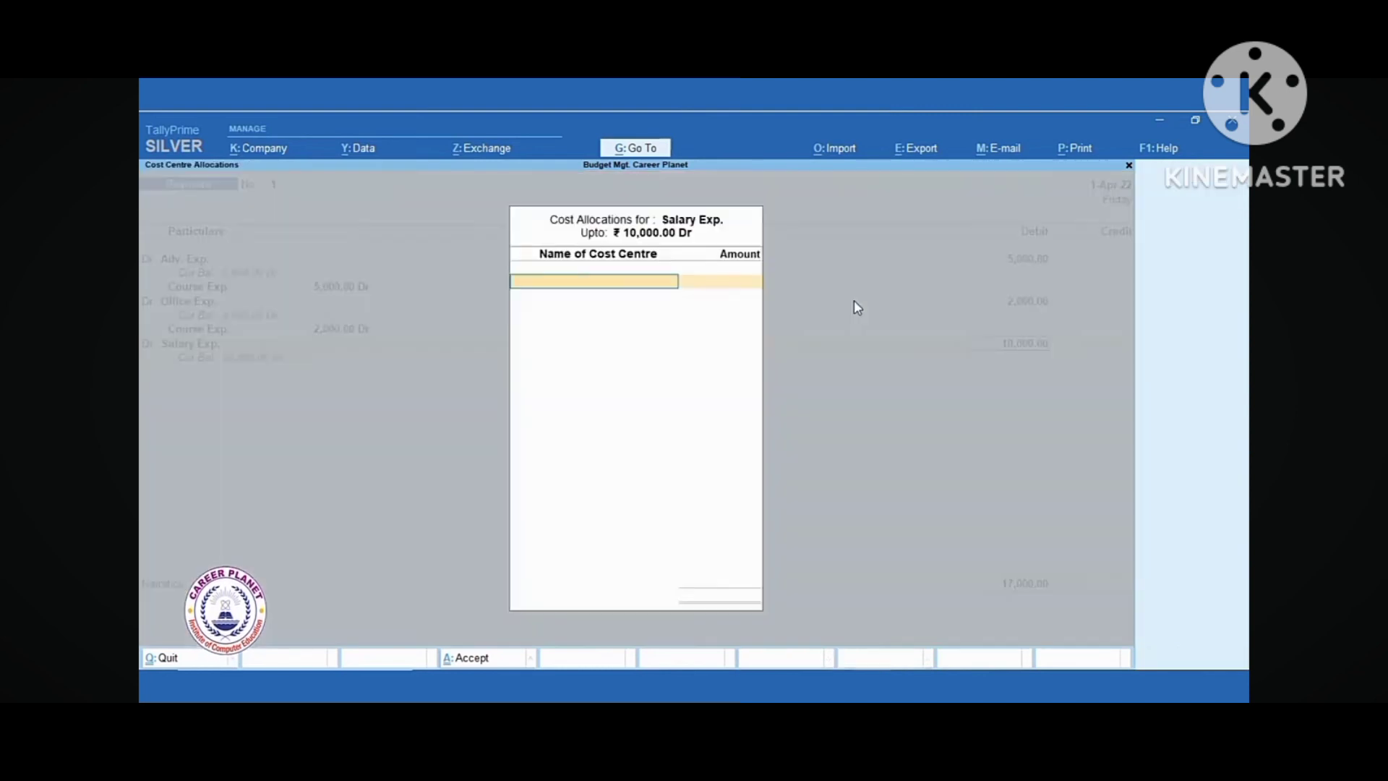
key(Return)
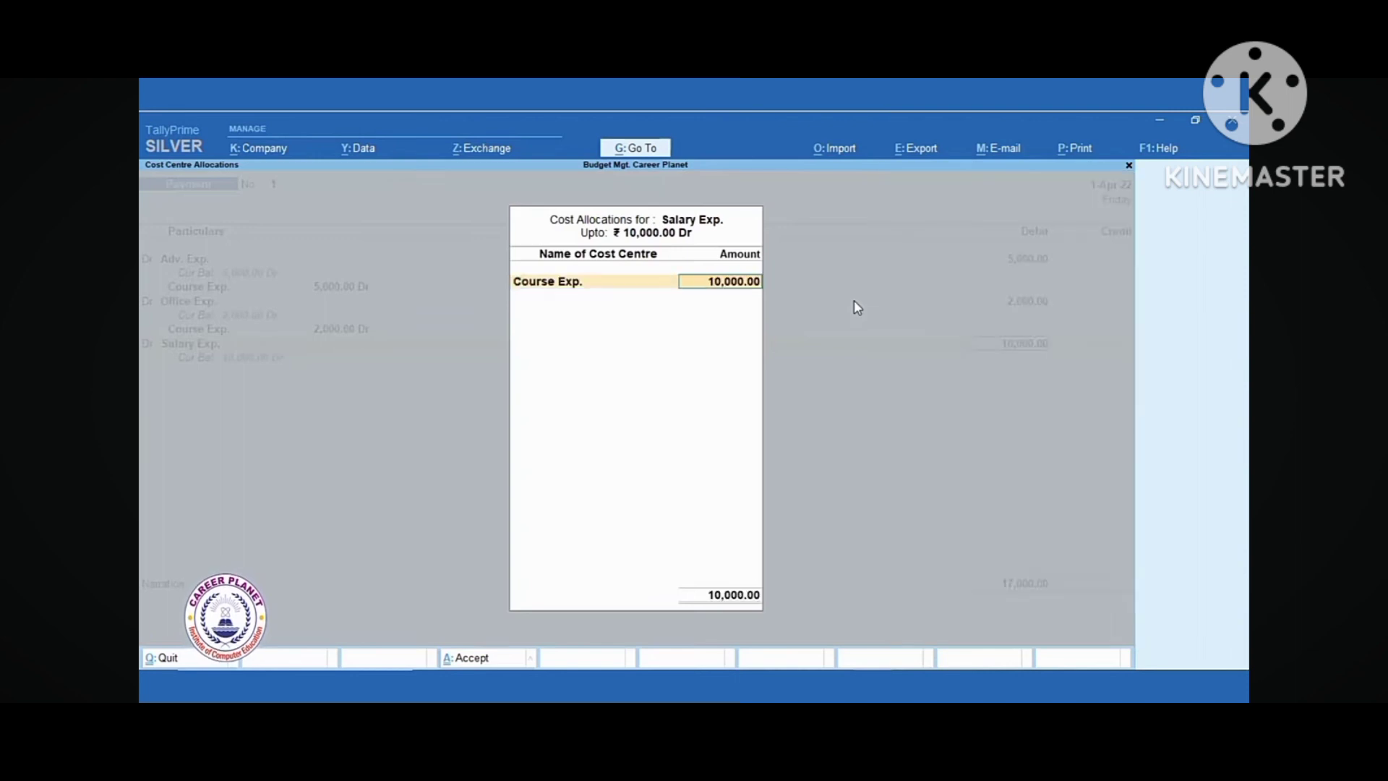
key(Return)
Step: Credit Cash with 17,000, accept the payment voucher and return to the Gateway of Tally
key(Return)
key(Return)
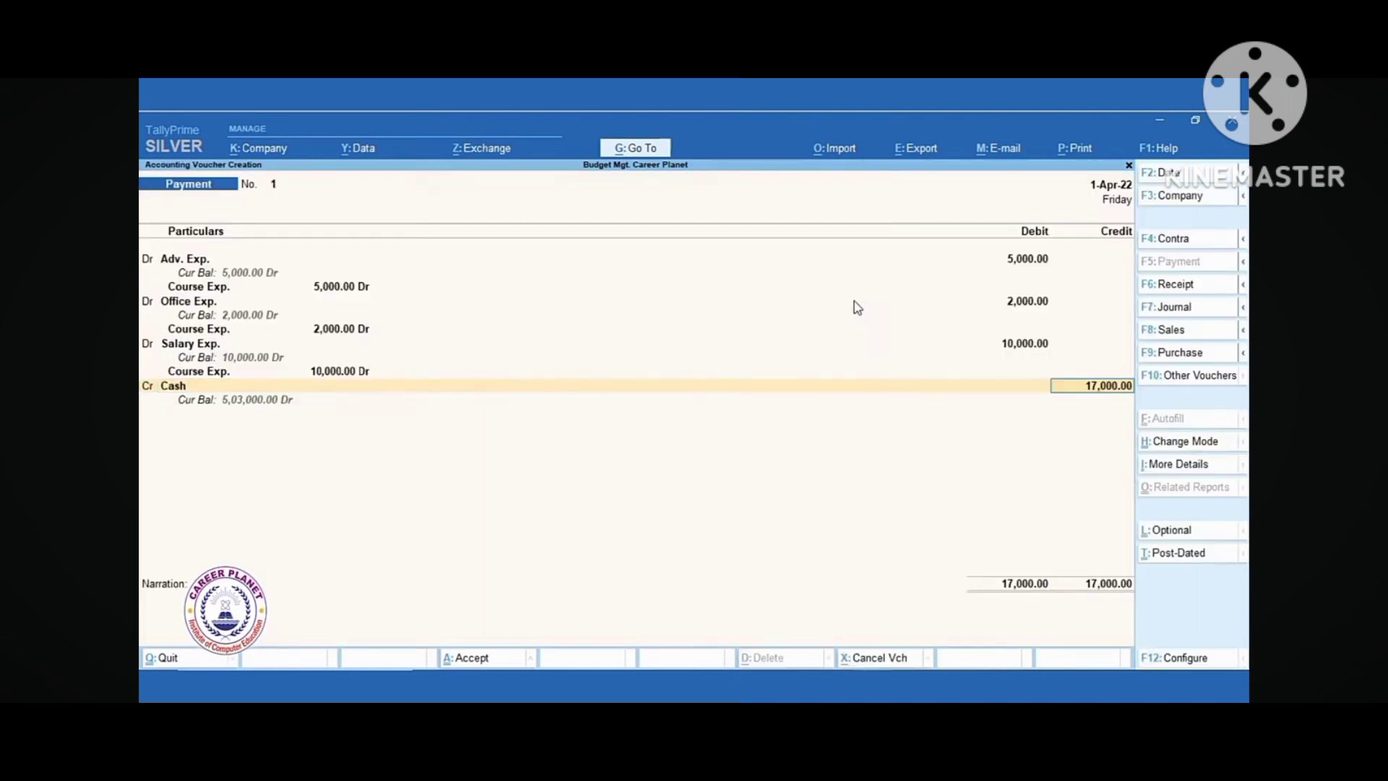
key(Return)
key(Return)
key(Return)
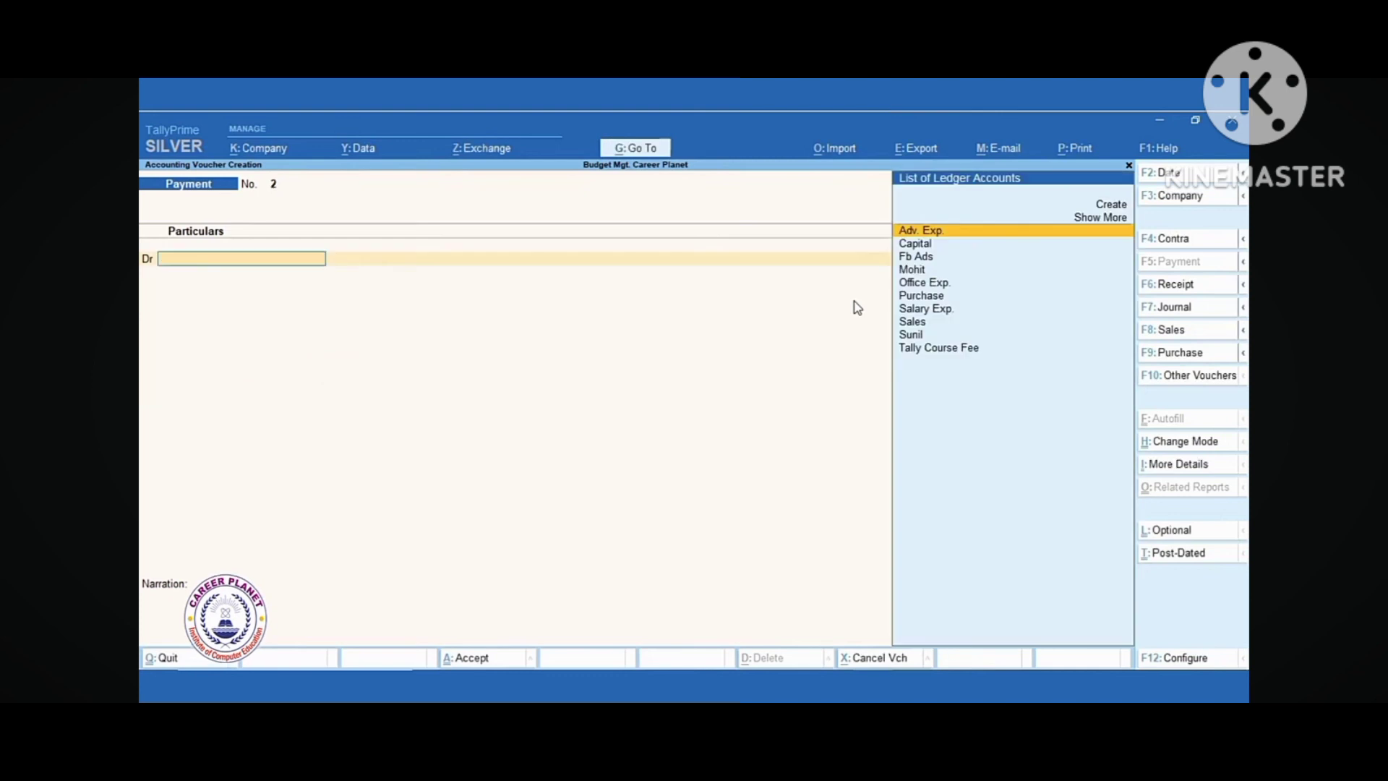
key(Escape)
key(Escape)
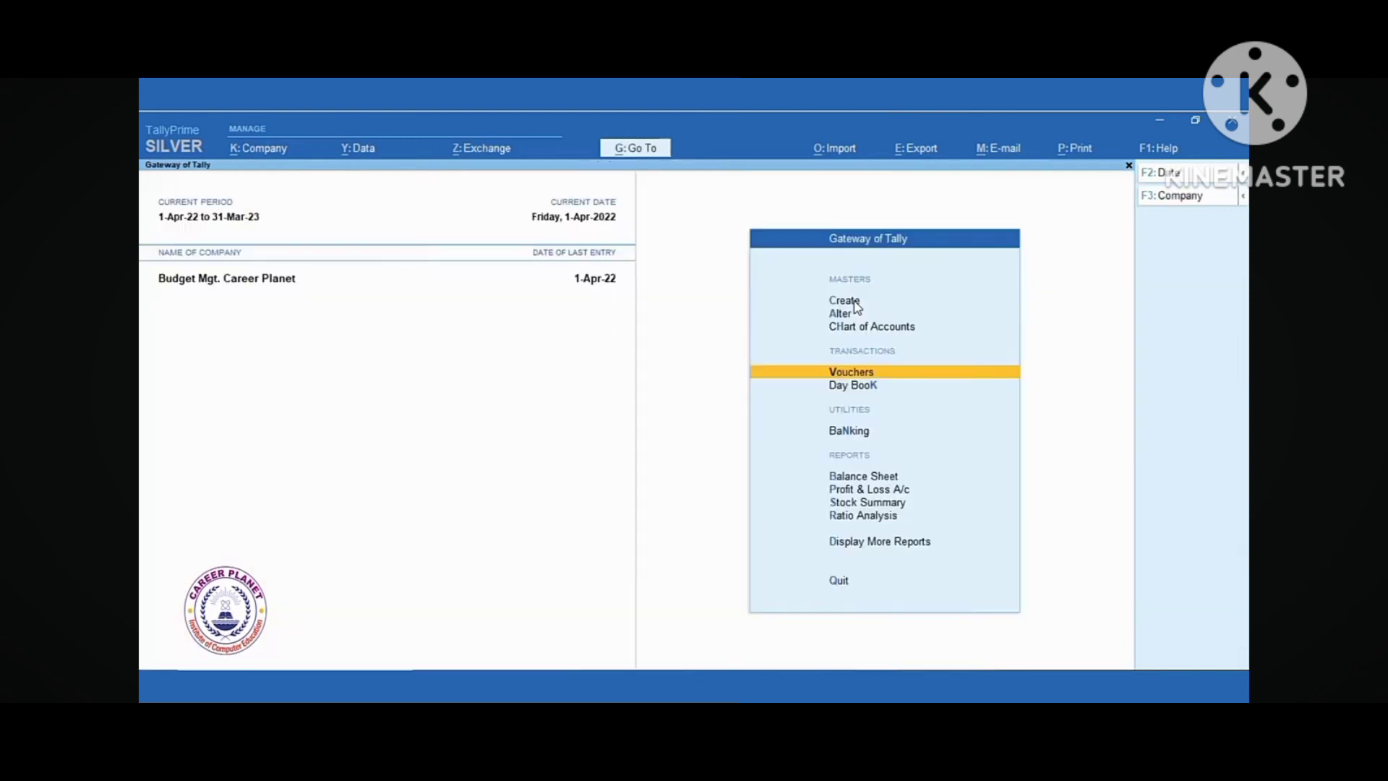
Step: Review the Cost Centre Summary report under Statements of Accounts, then close it
key(Down)
key(Down)
key(Down)
key(Down)
key(Down)
key(Down)
key(Down)
key(Return)
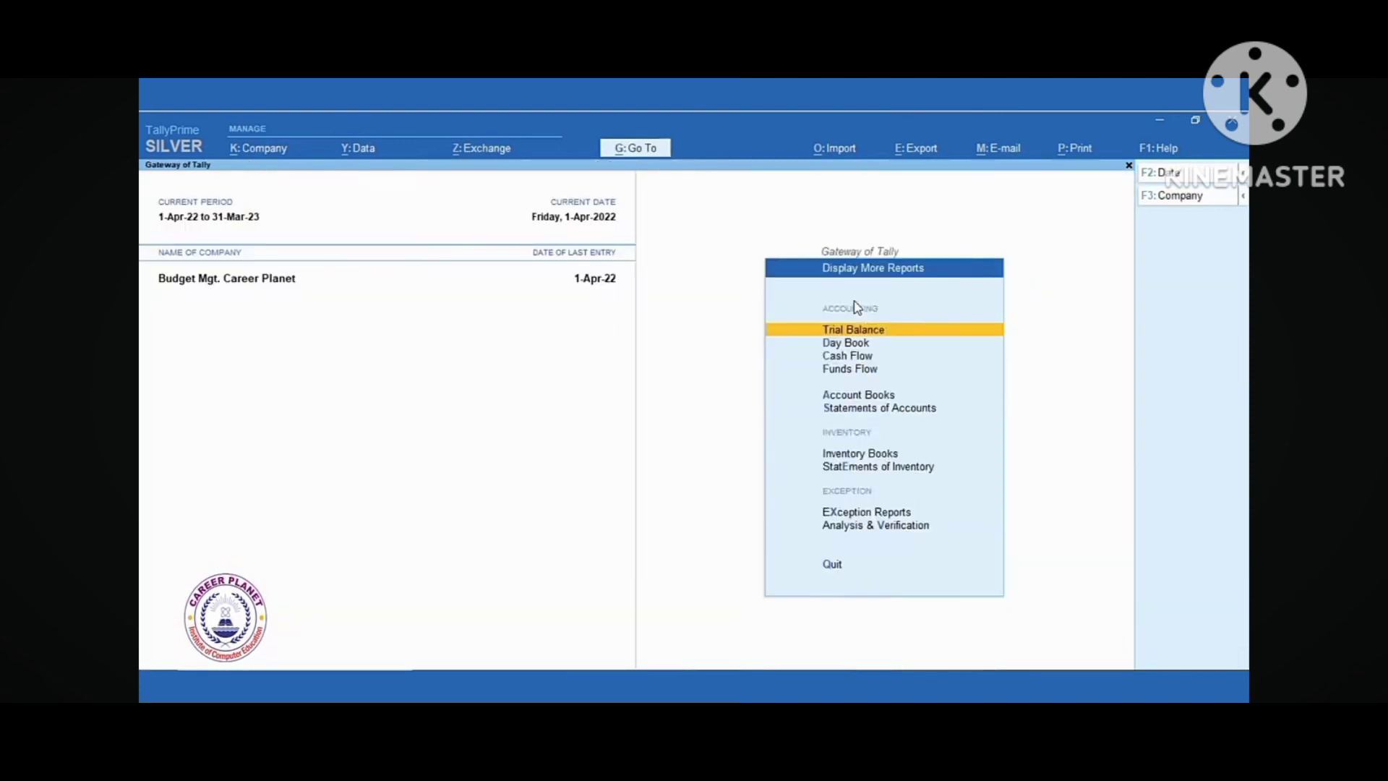
key(Down)
key(Down)
key(Down)
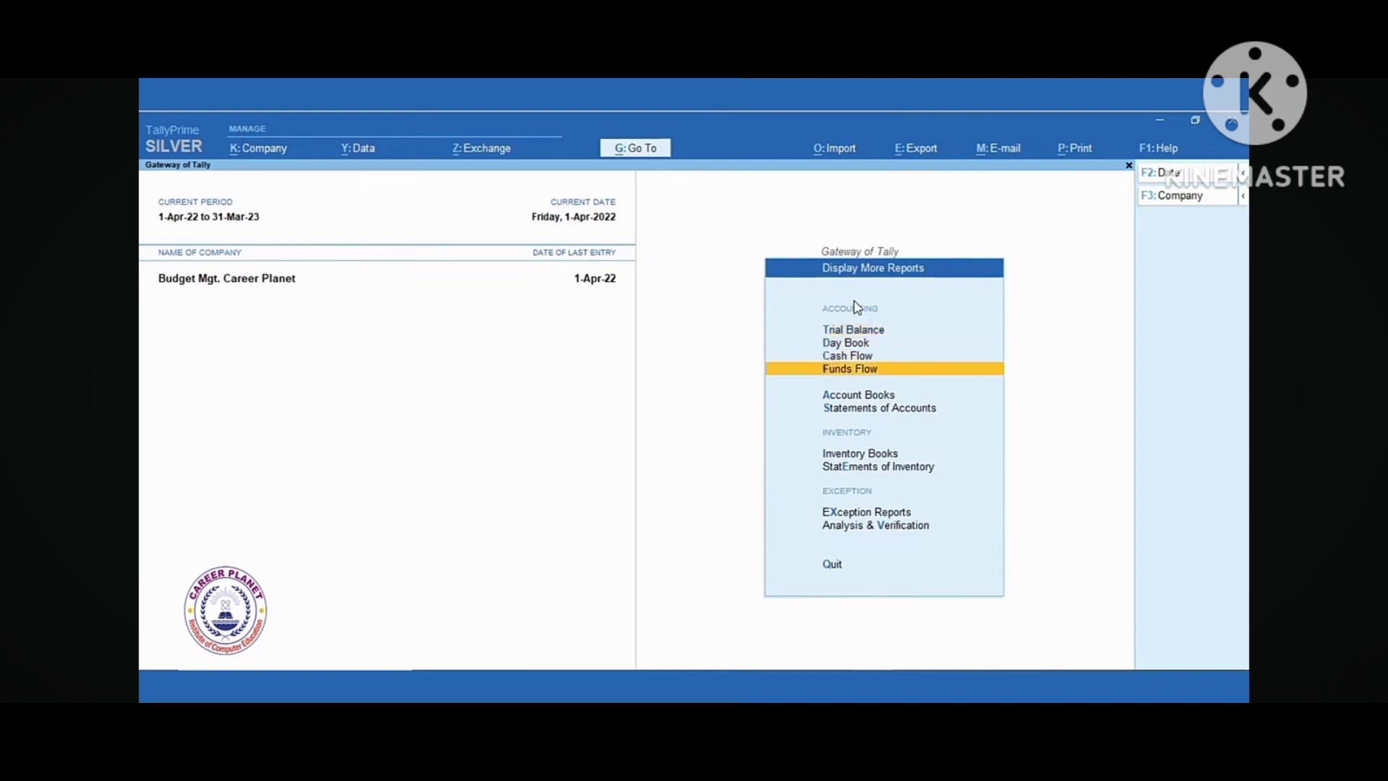
key(Down)
key(Down)
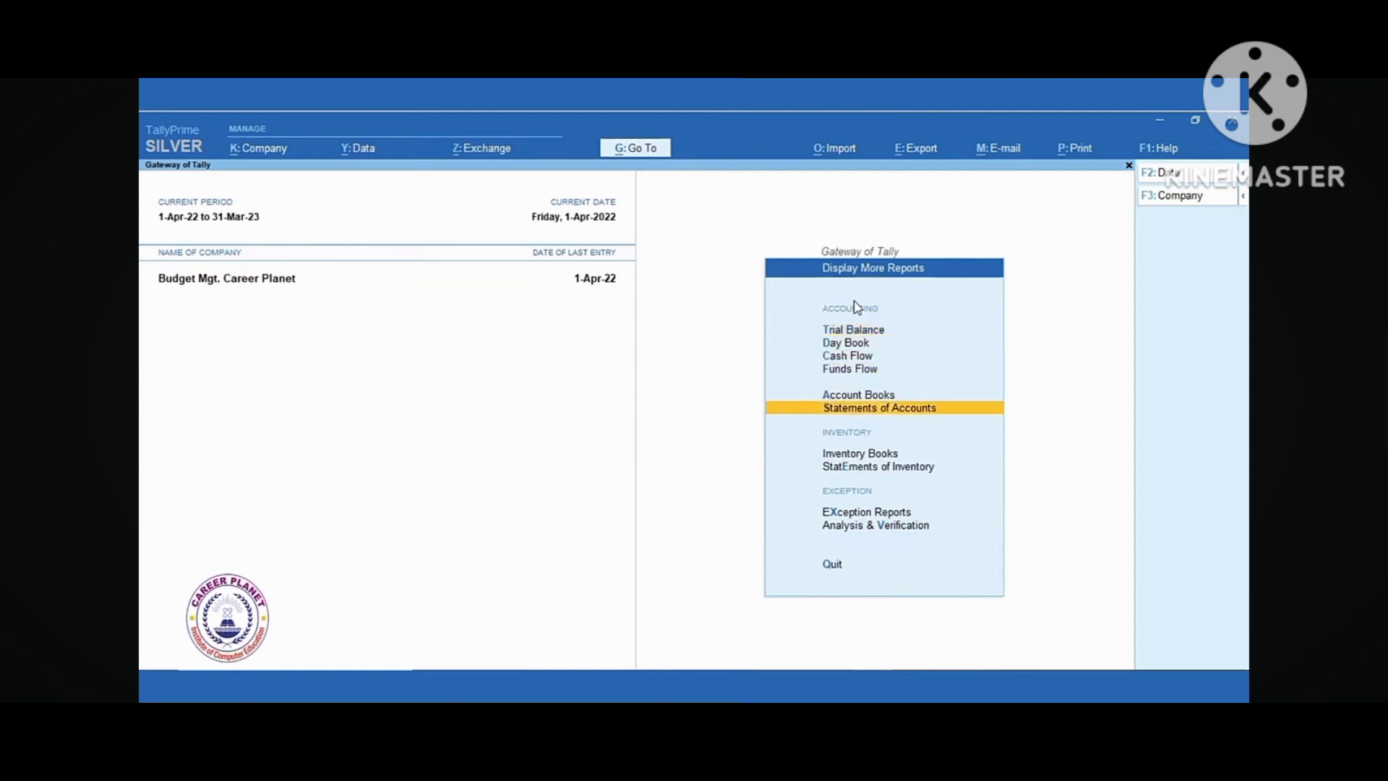
key(Return)
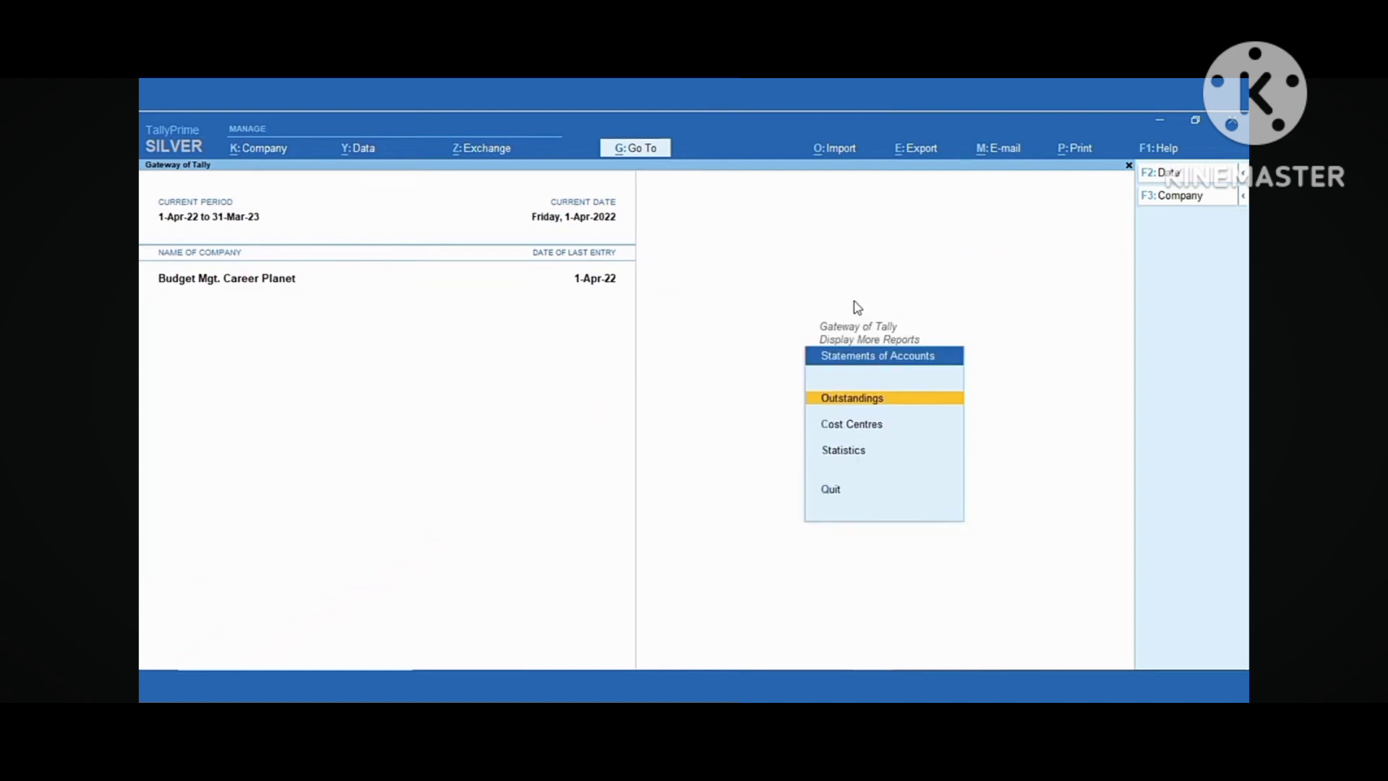
key(Down)
key(Return)
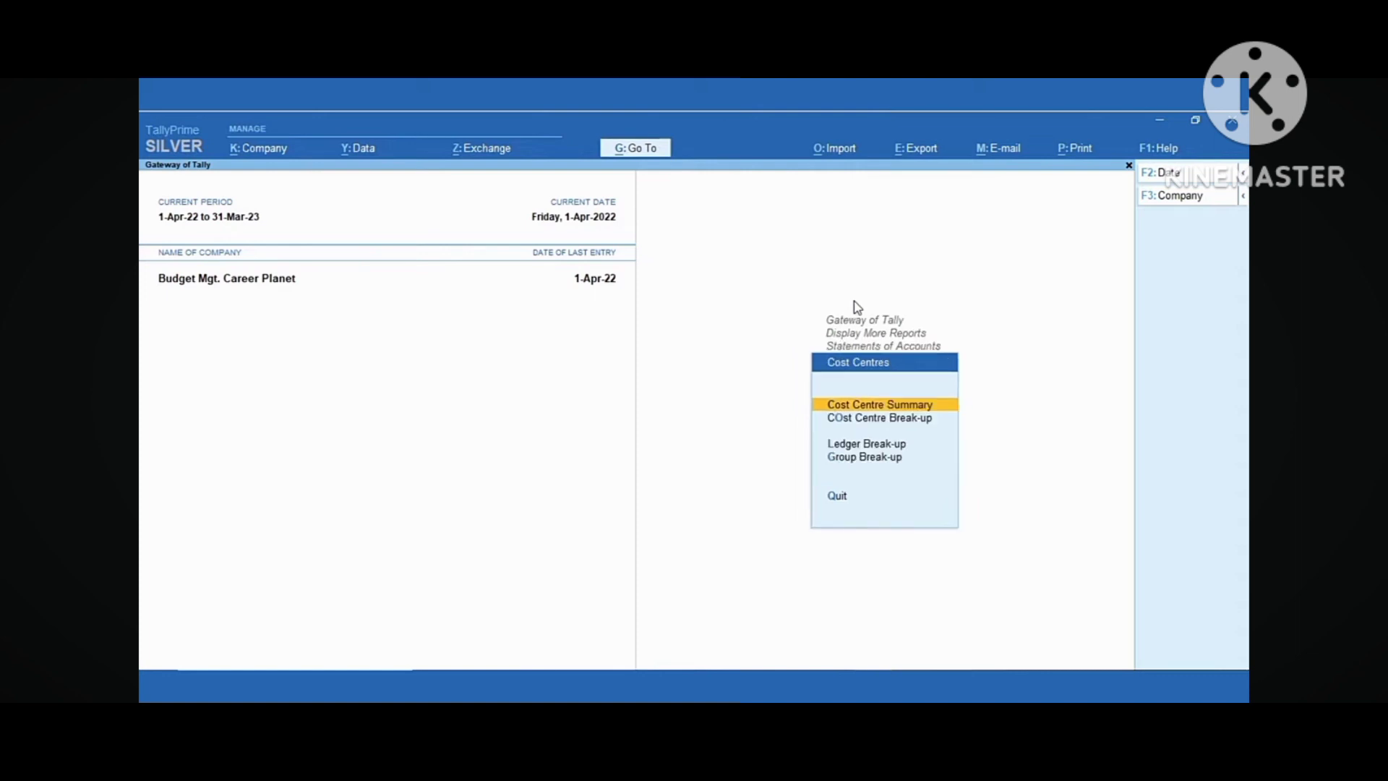
key(Return)
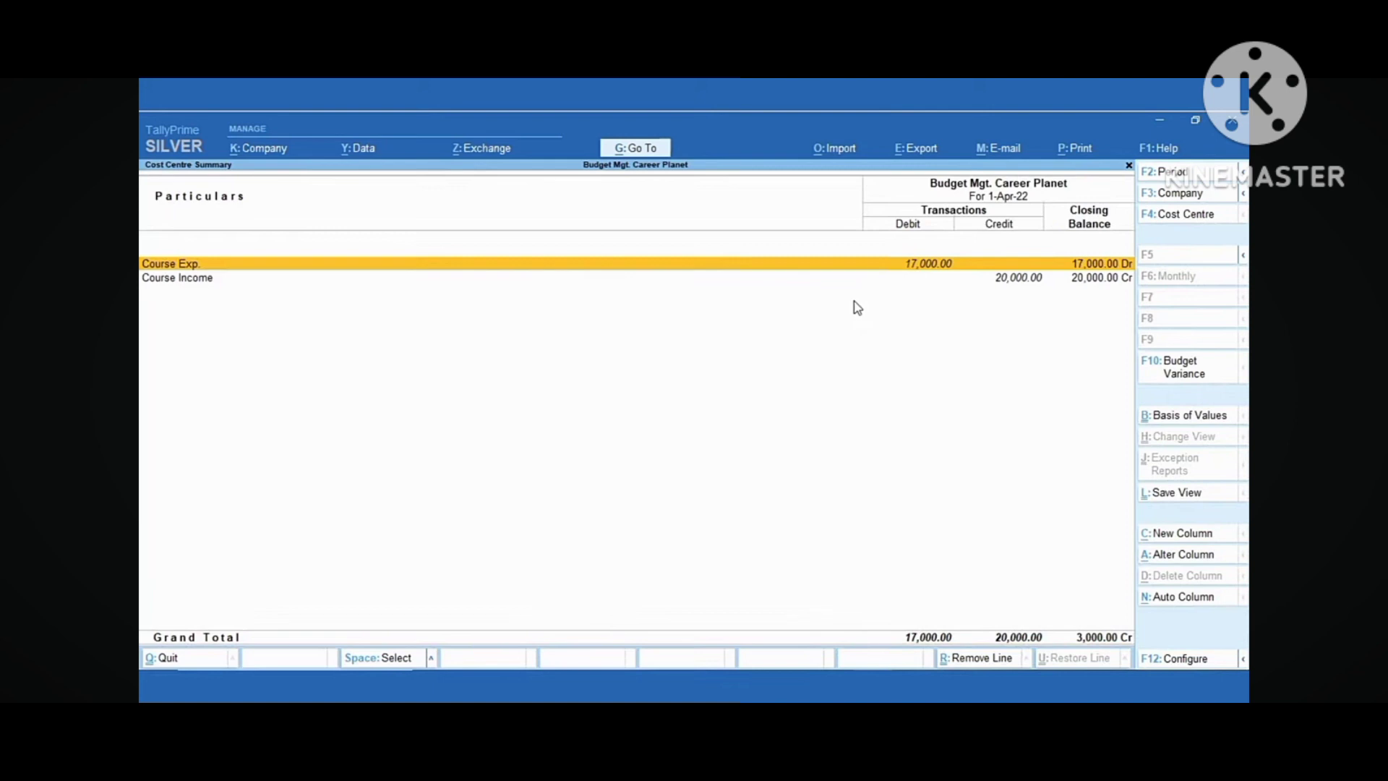
key(Escape)
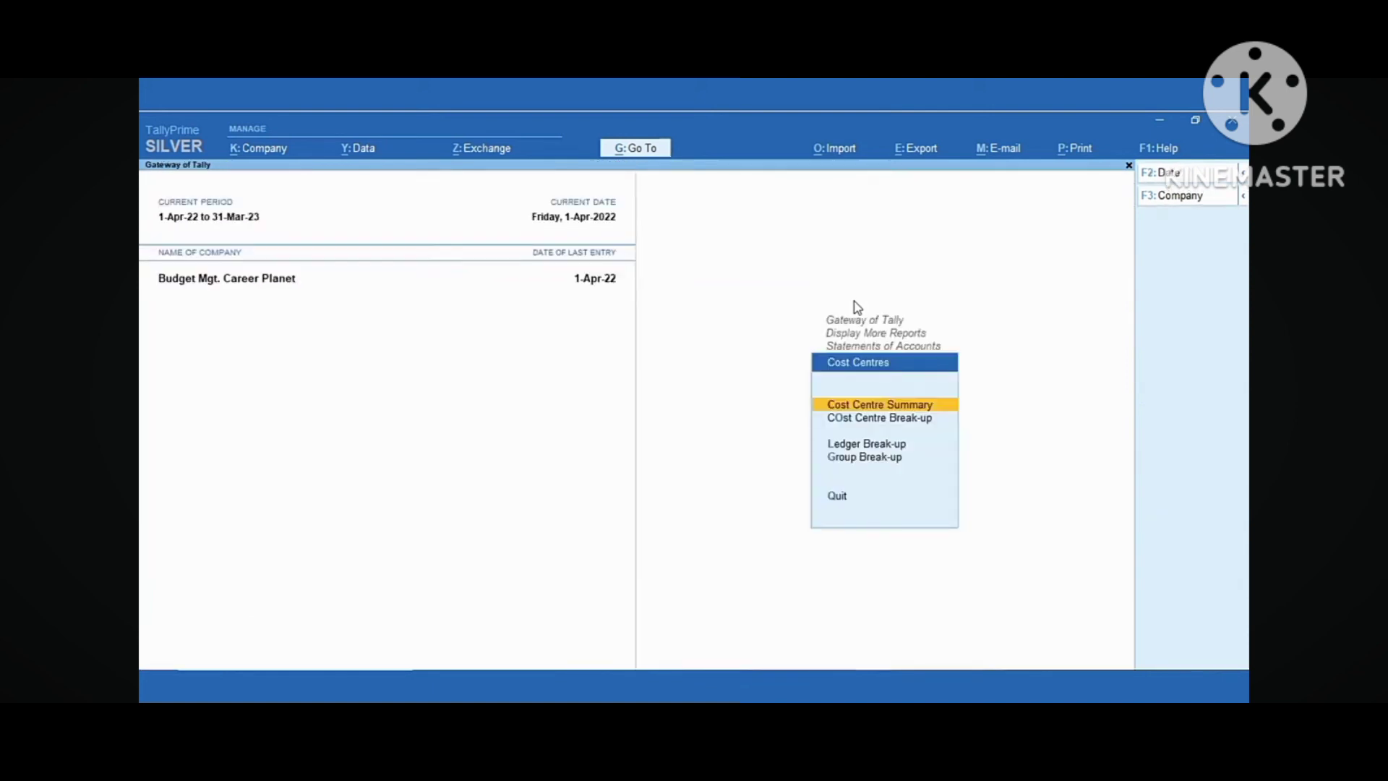
Step: View the Cost Centre Break-up for Course Exp. and expand Indirect Expenses into its ledgers
key(Down)
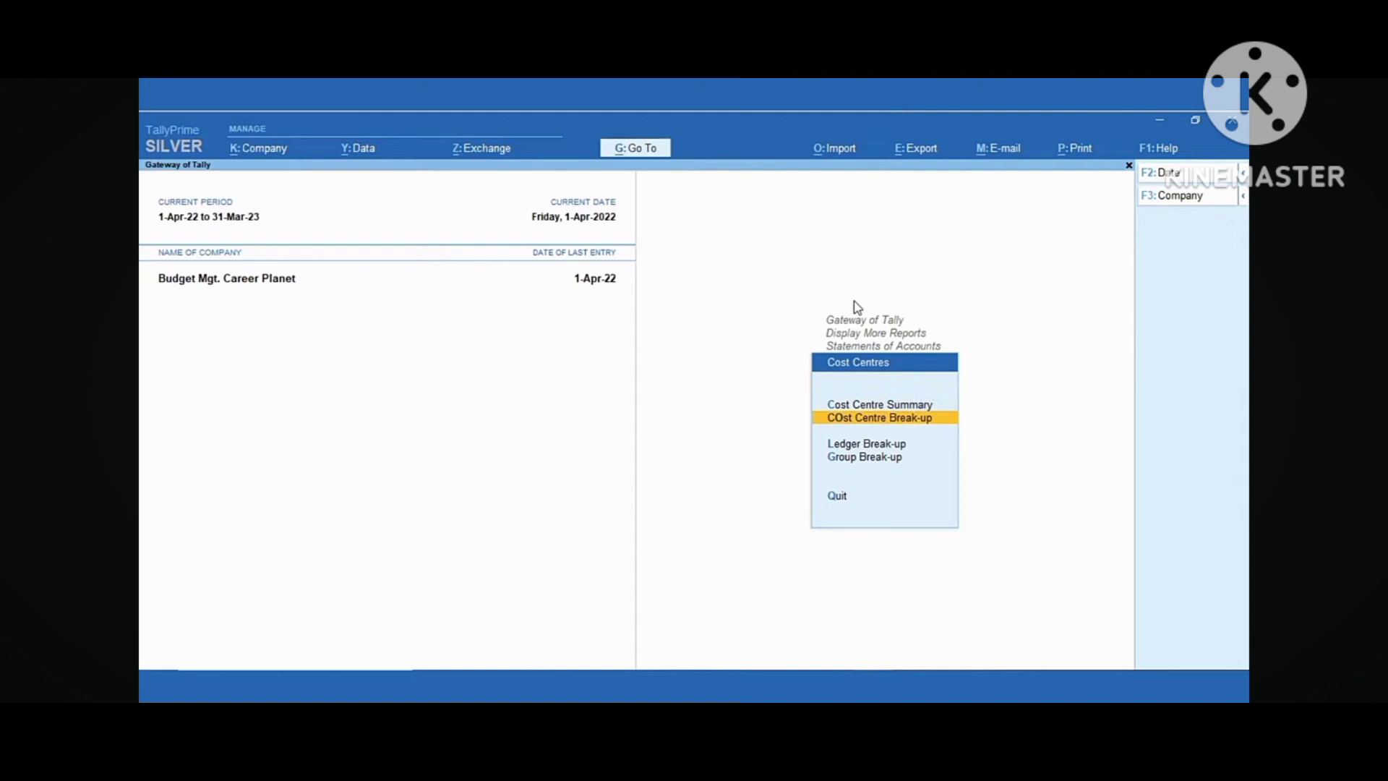
key(Return)
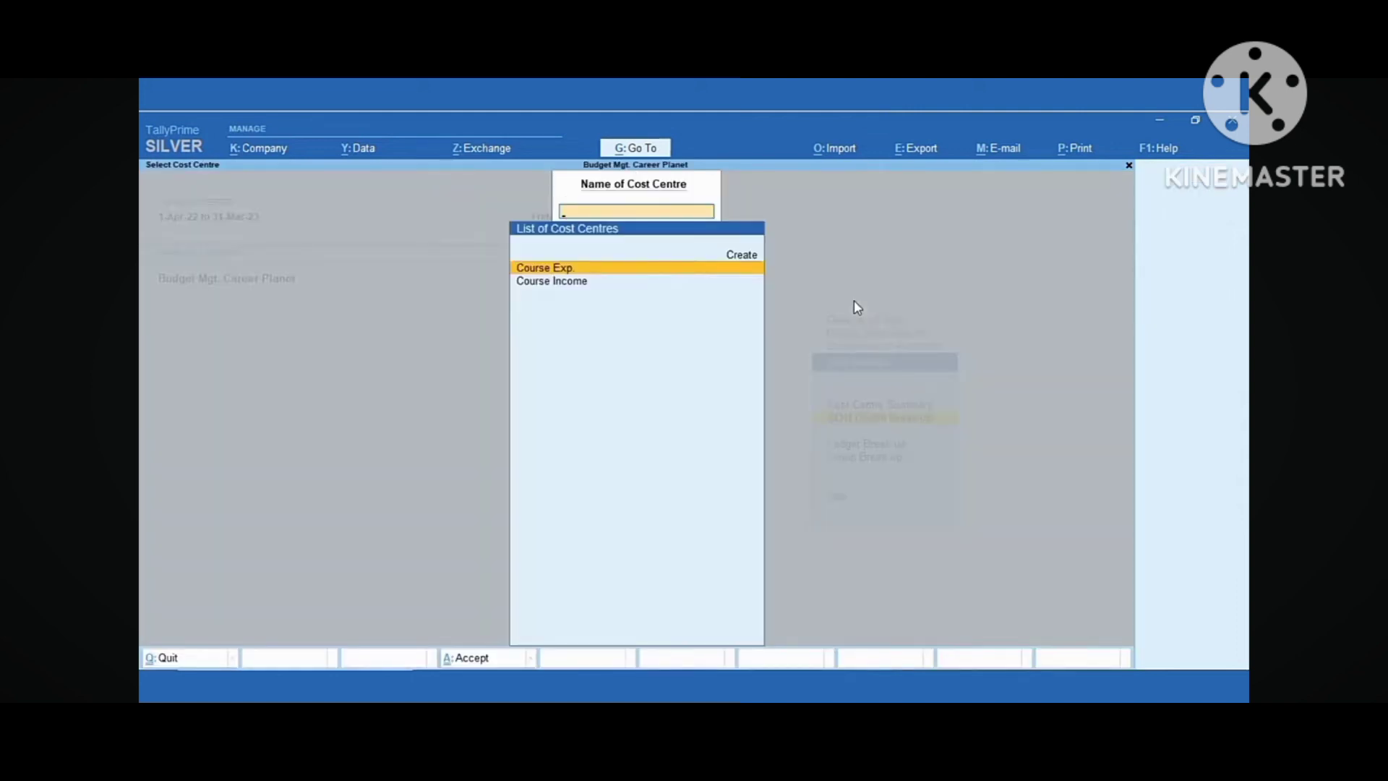
key(Down)
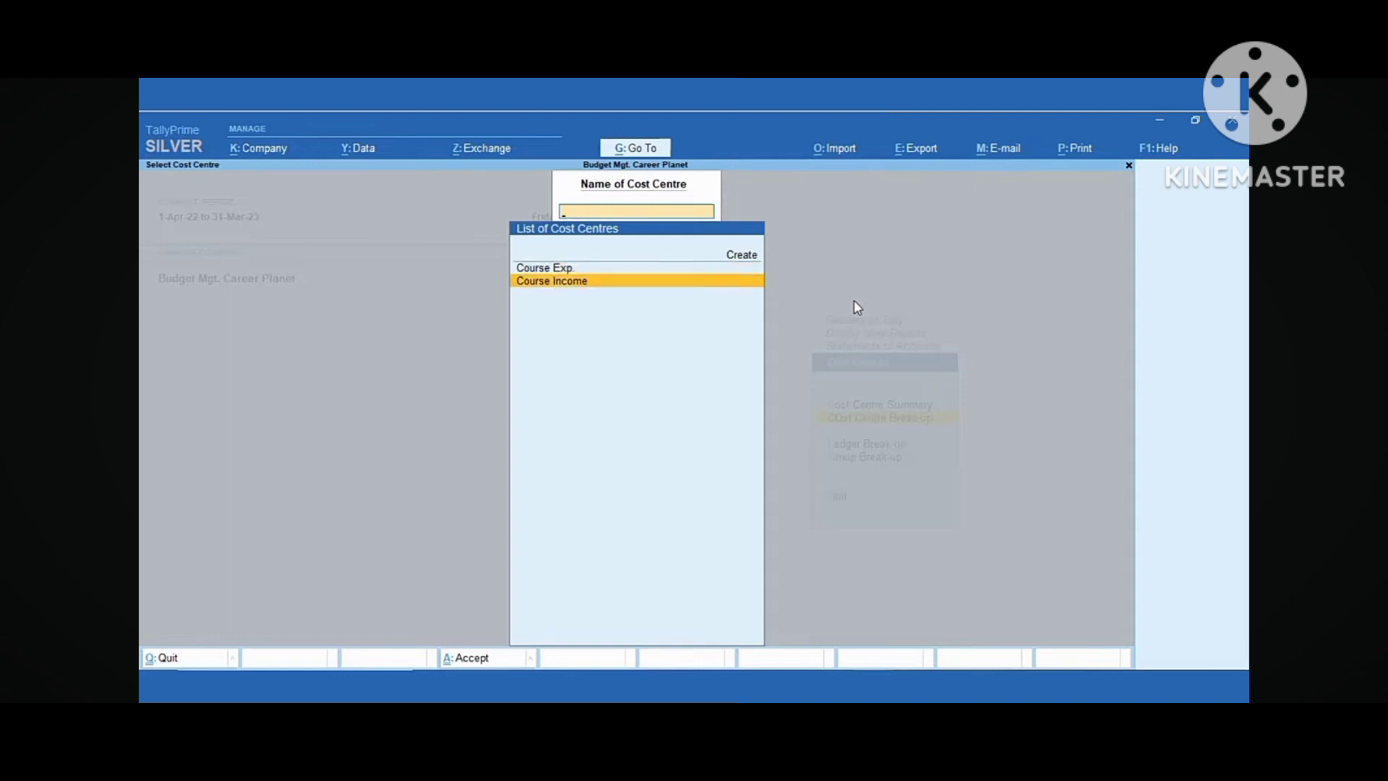
key(Up)
key(Return)
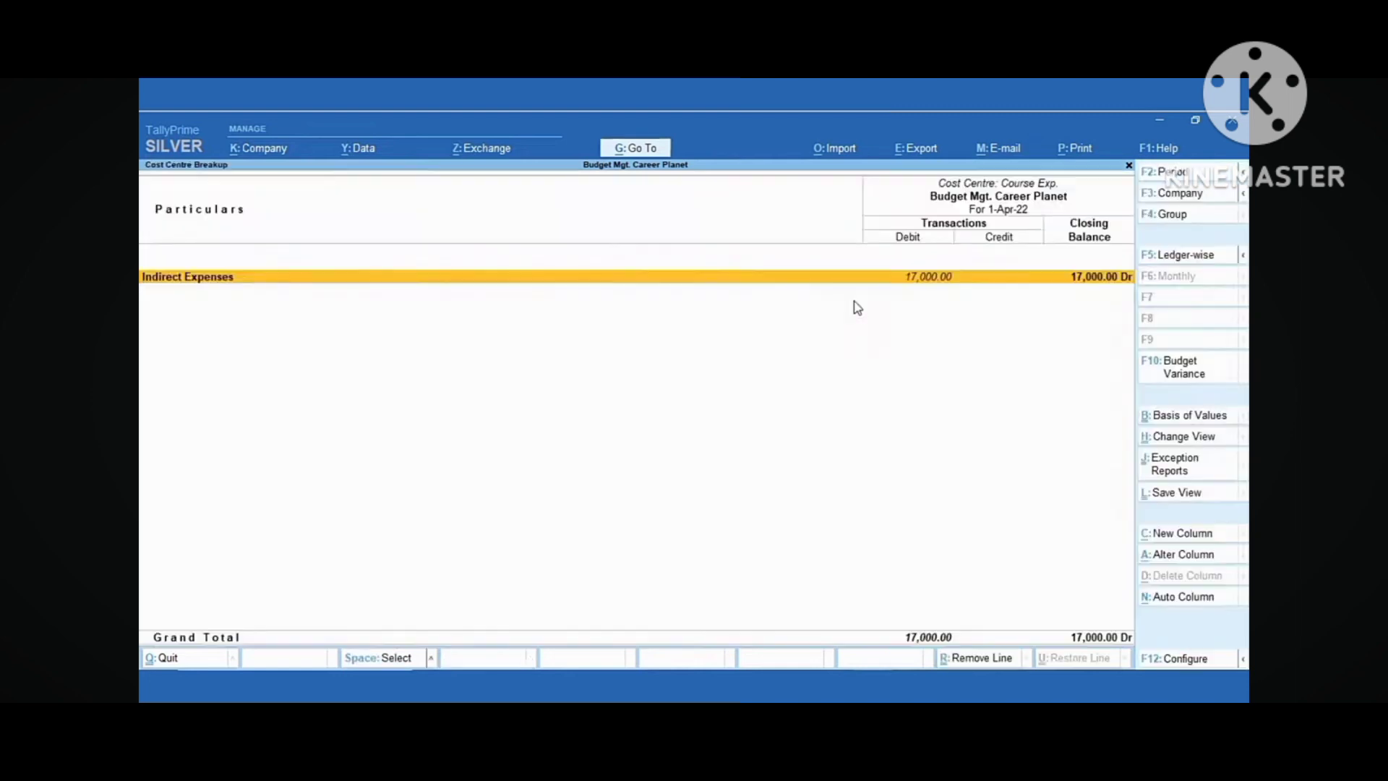
key(shift+Return)
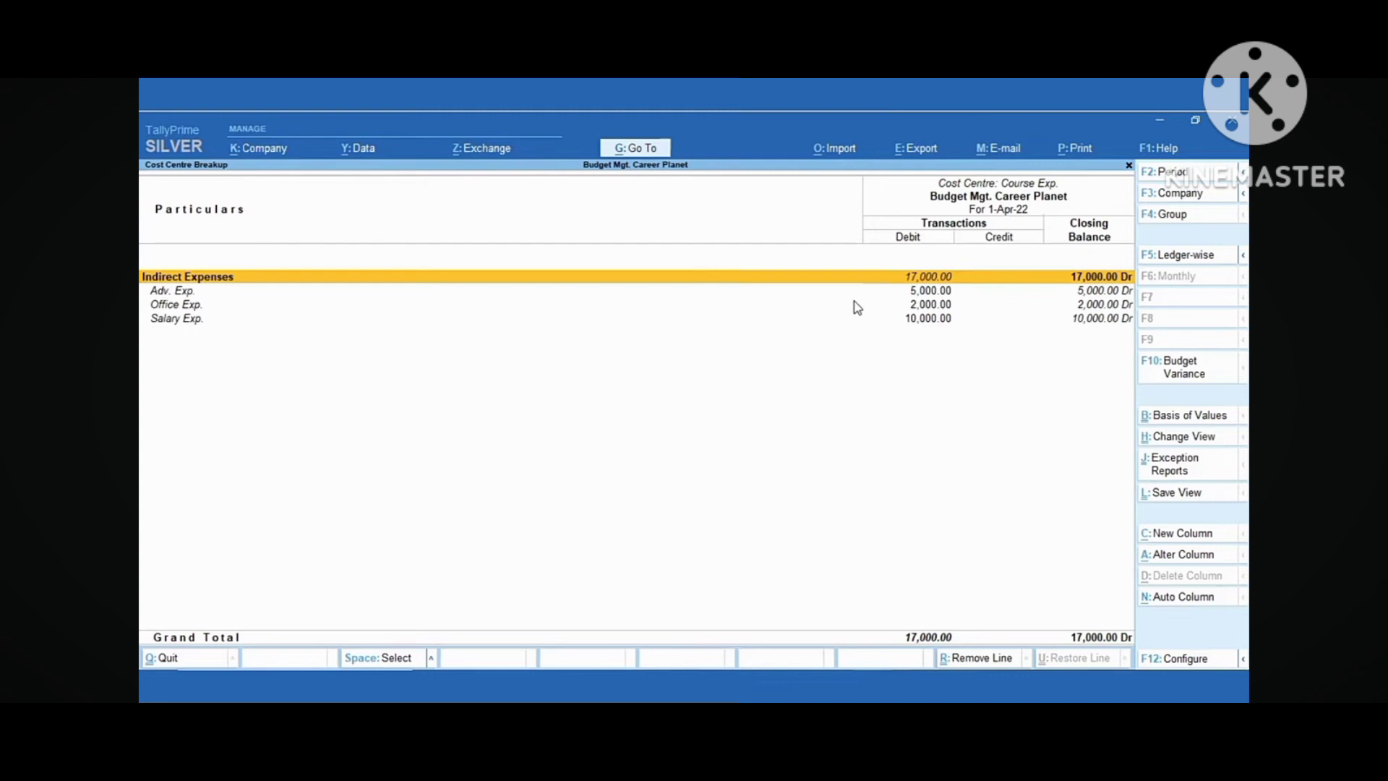
Step: Examine the ledgers under Indirect Expenses in the Course Exp. break-up, then close the report
key(Down)
key(Down)
key(Down)
key(Up)
key(Up)
key(Up)
key(Escape)
Step: View the Cost Centre Break-up for Course Income with Direct Incomes expanded into its ledgers, then close it
key(Down)
key(Return)
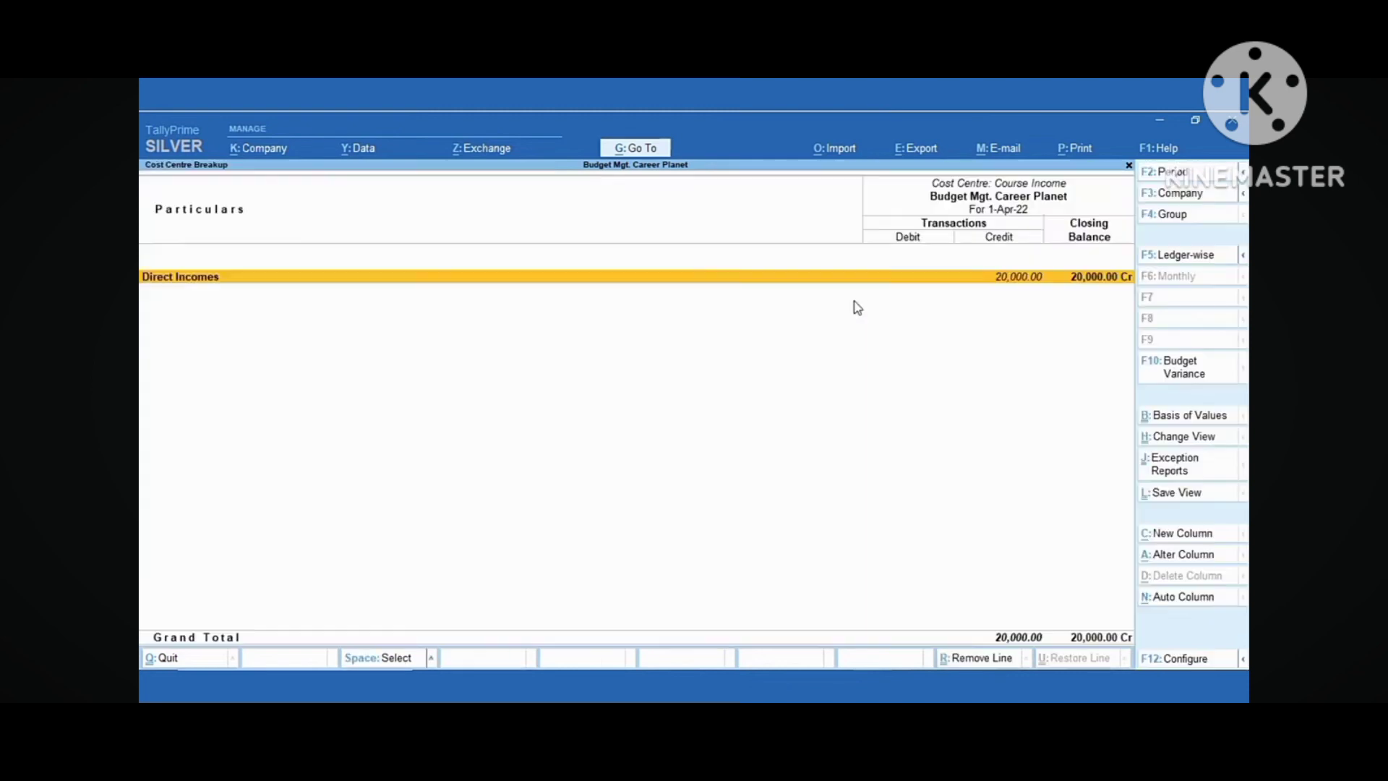
key(shift+Return)
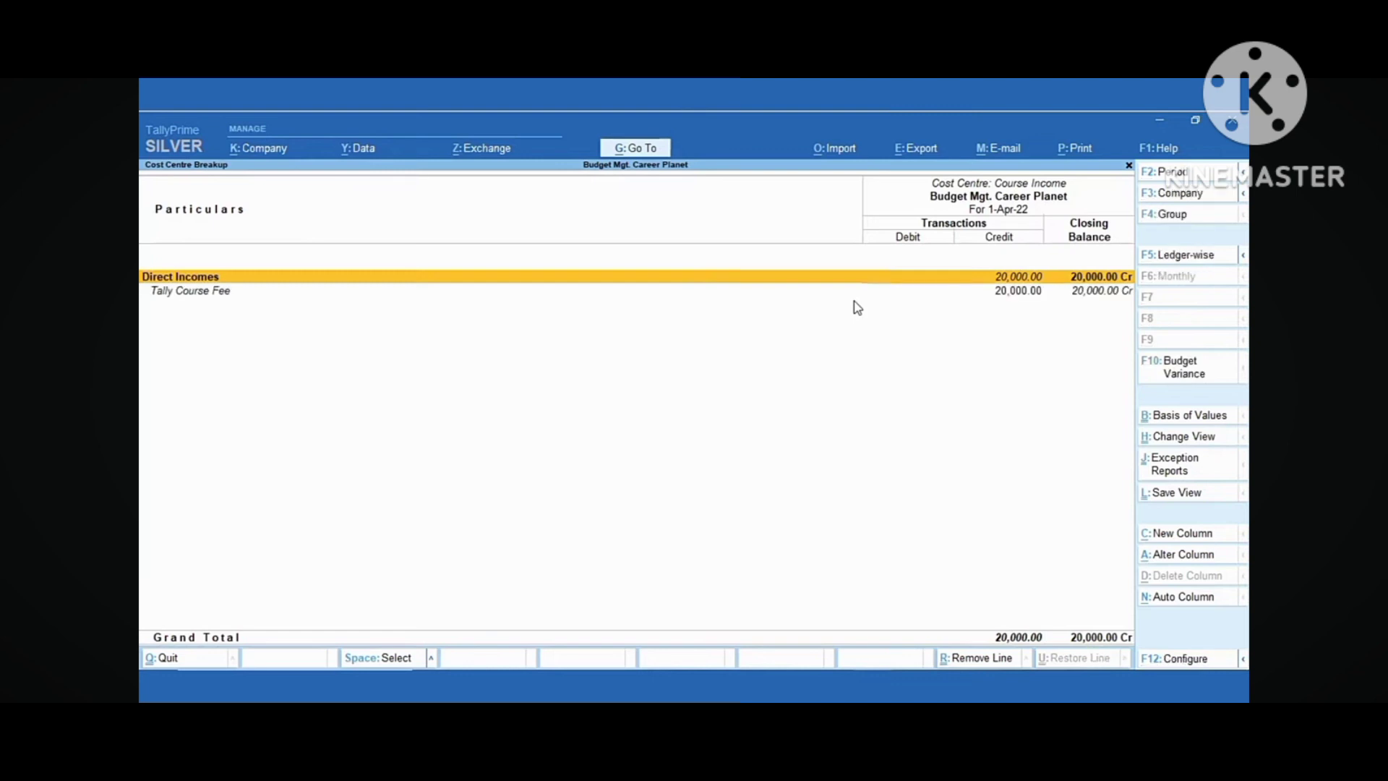
key(Down)
key(Up)
key(Escape)
key(Escape)
key(Escape)
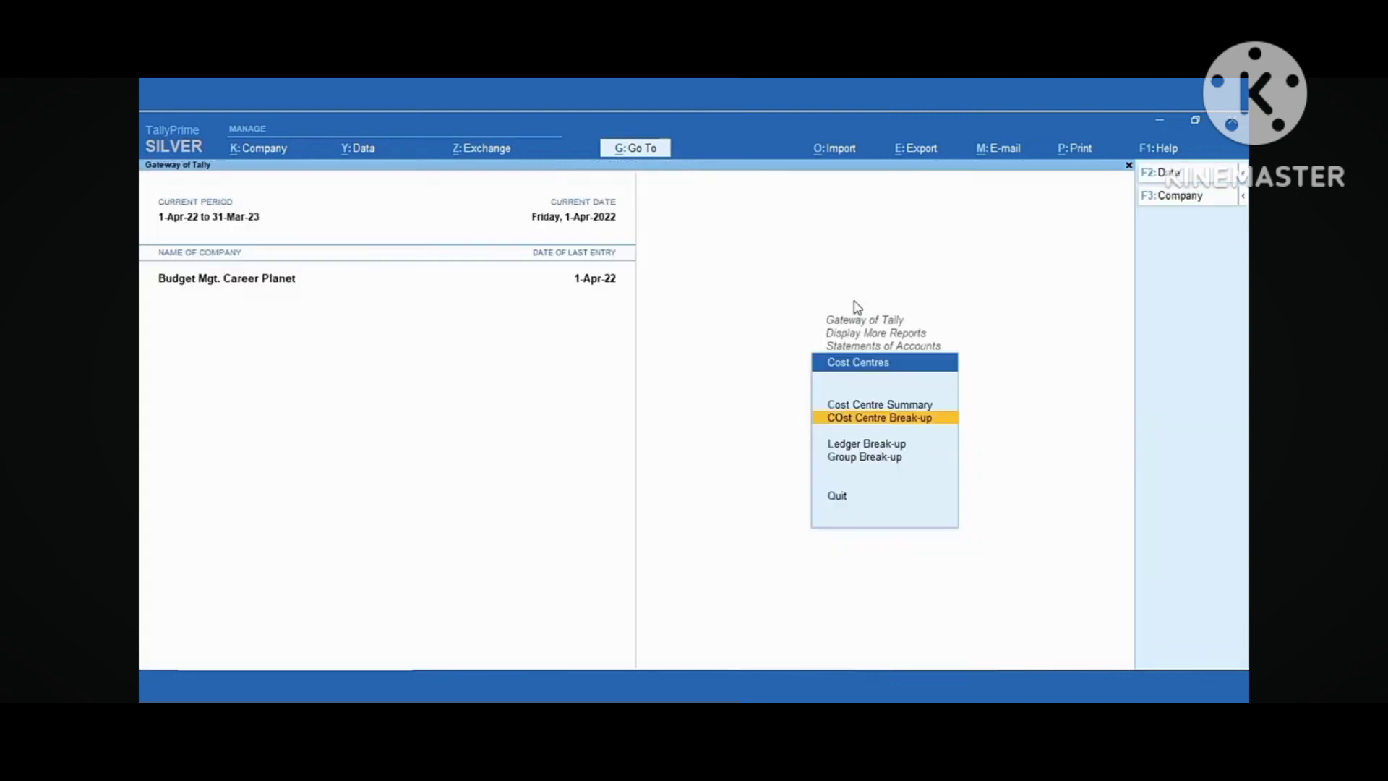
Step: Run the budget variance against Course Budget in the Cost Centre Summary and examine its budget, actuals and variance columns
key(Up)
key(Return)
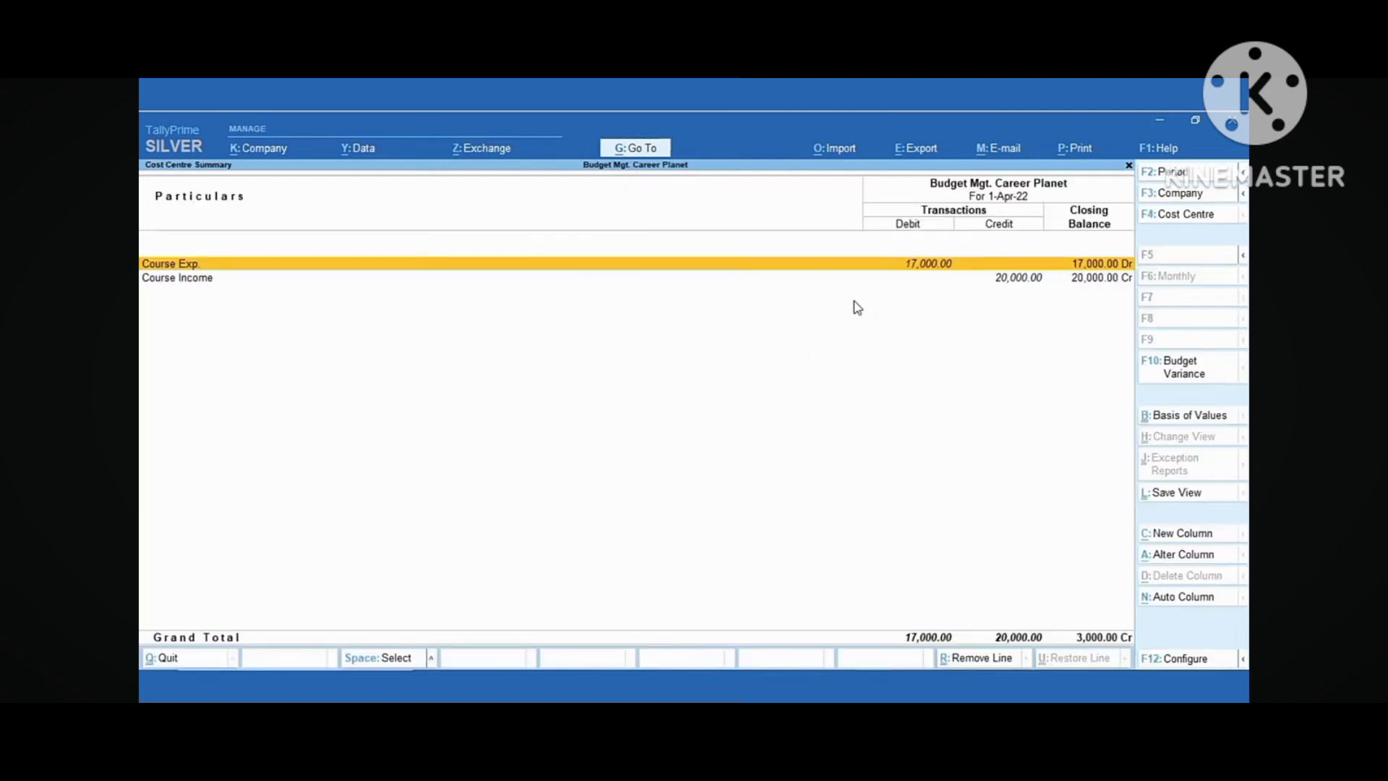
click(1200, 368)
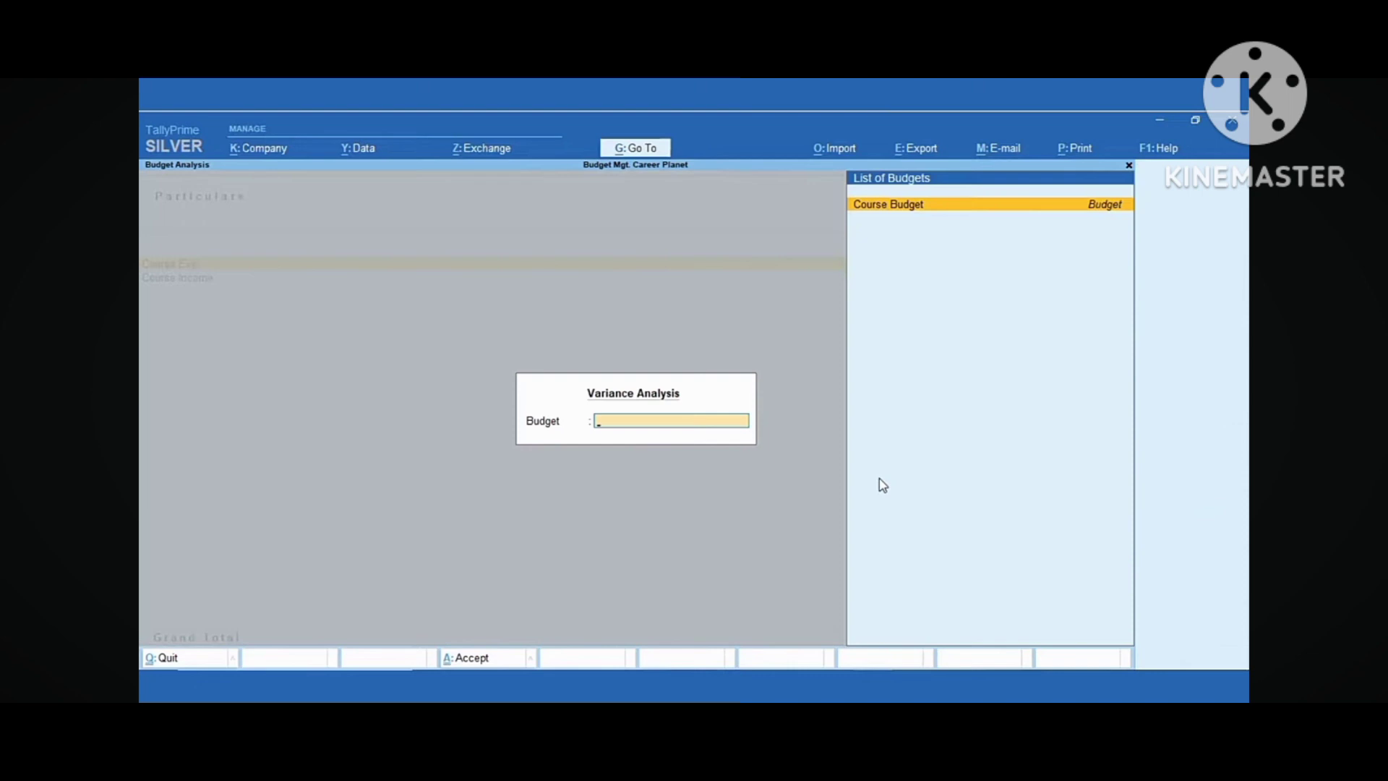
key(Return)
key(Right)
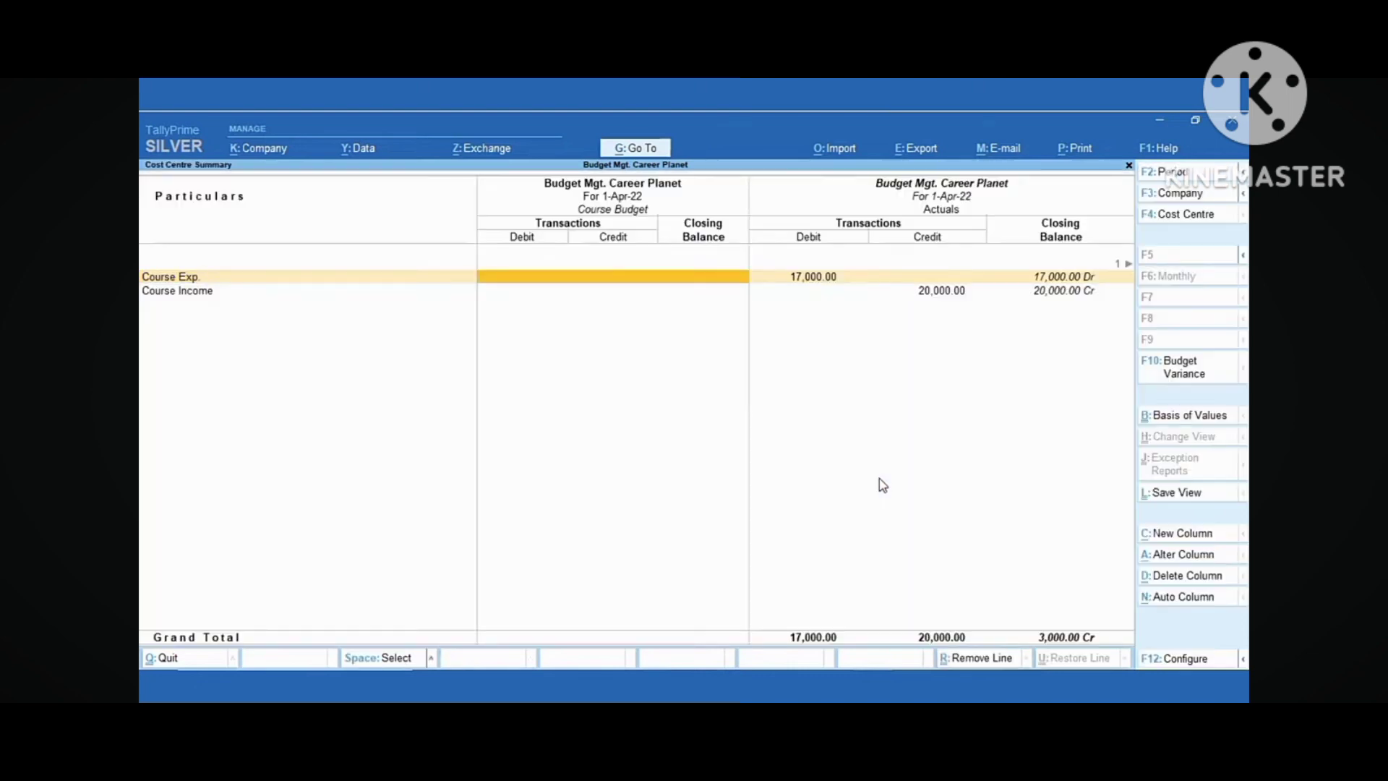
key(Right)
key(Right)
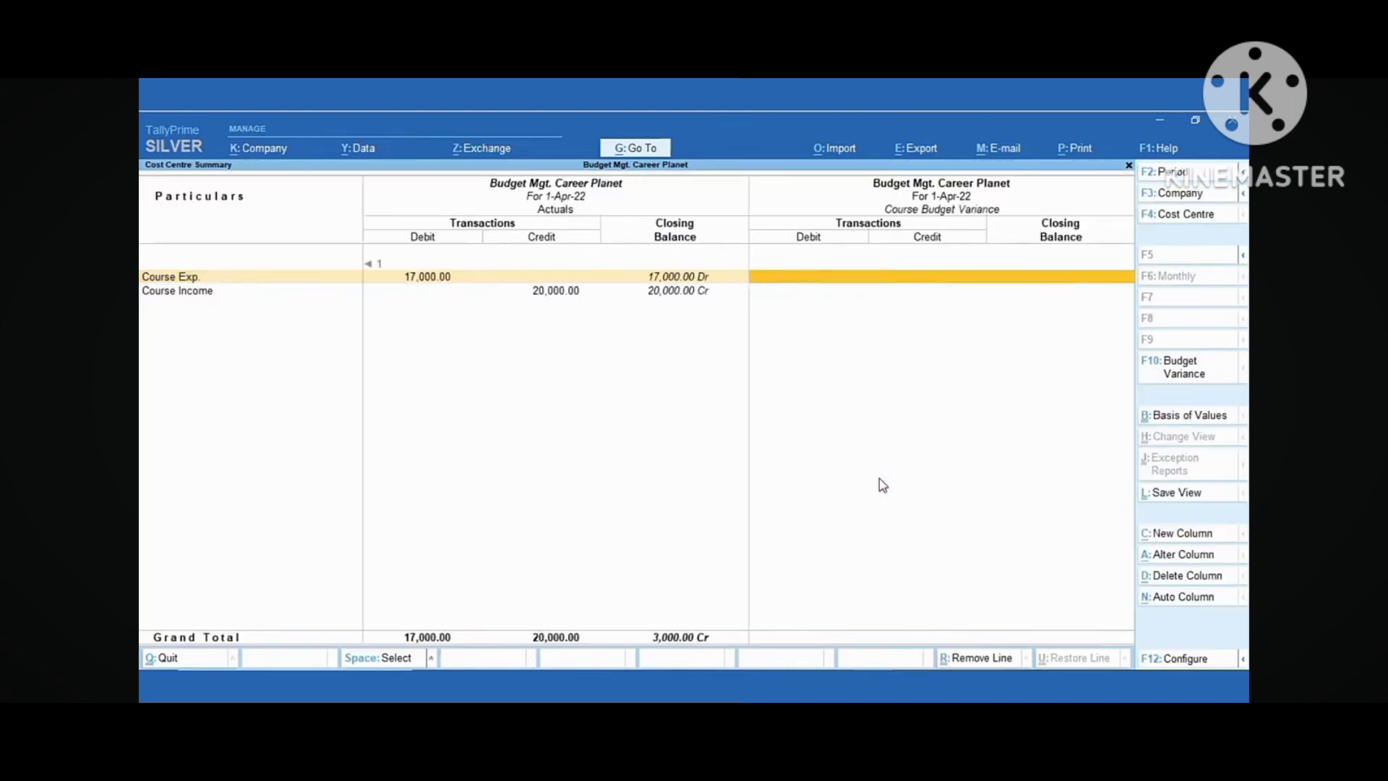
Step: Set the end date of the summary's period to 30-4, check the columns and close the Cost Centre Summary
key(F2)
text(30-4)
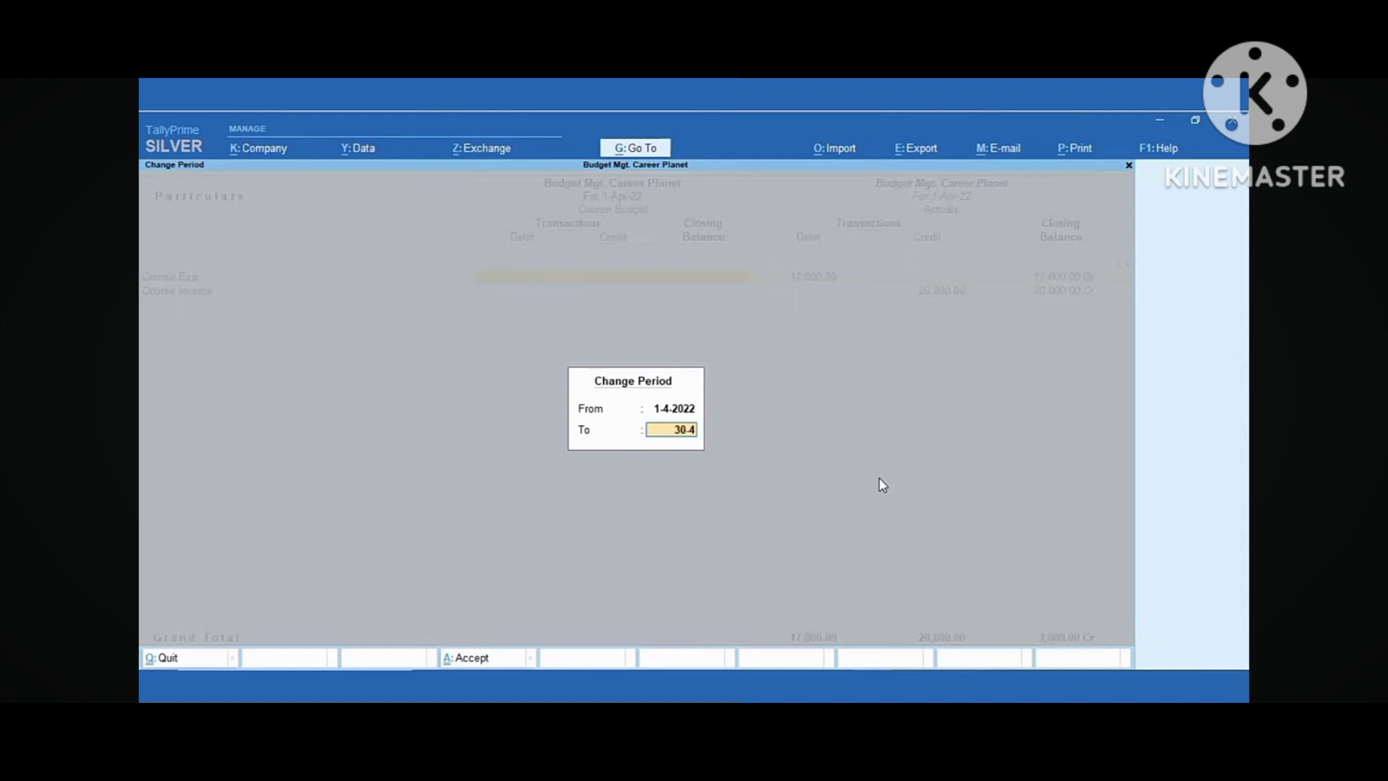
key(Return)
key(Right)
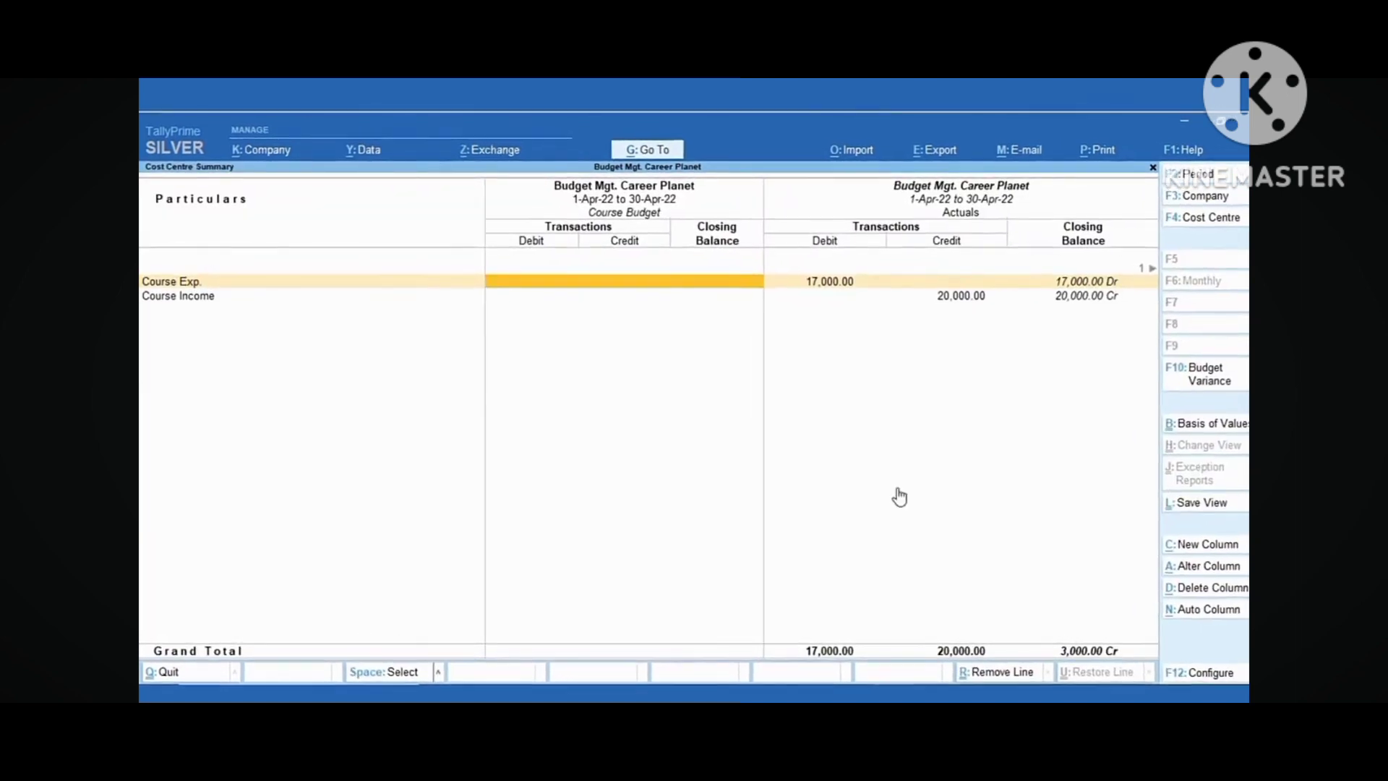
key(Escape)
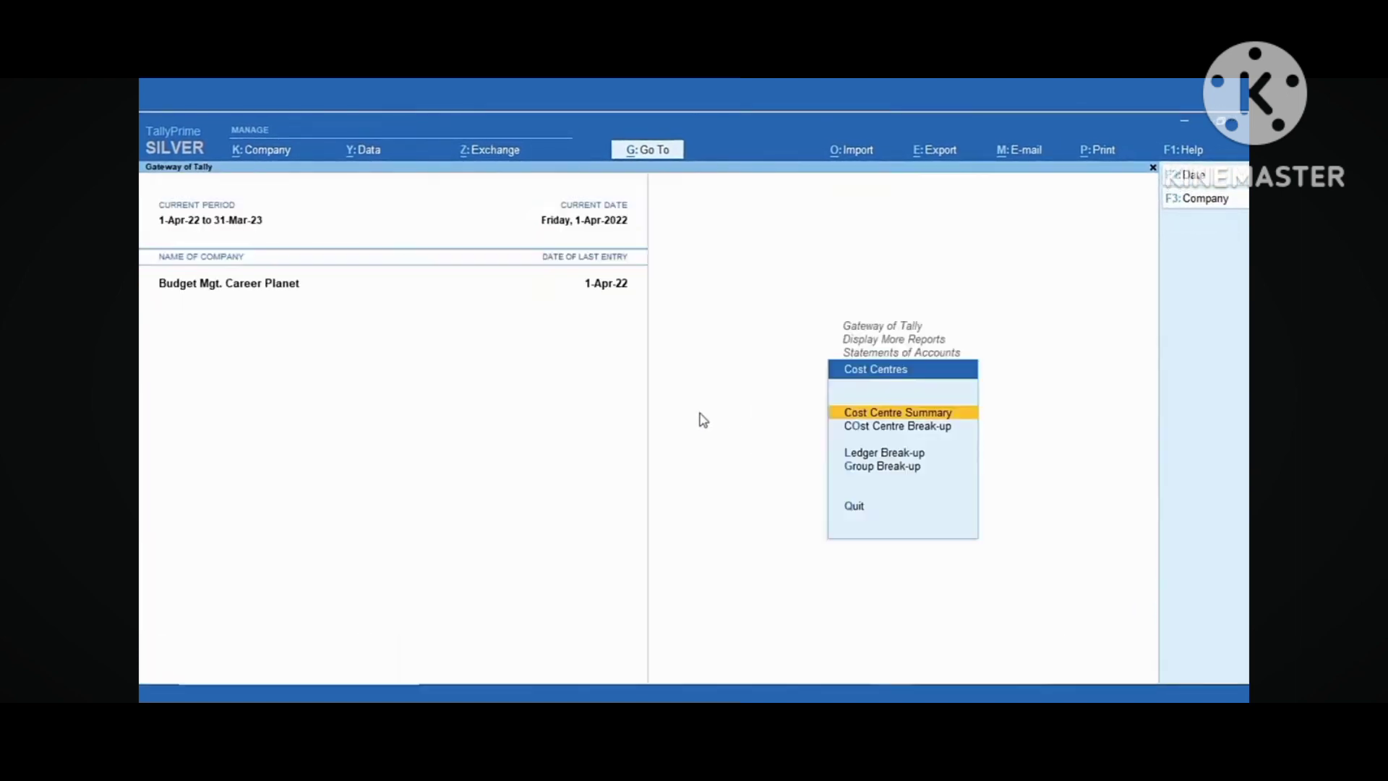
Step: Open the Cost Centre Break-up for Course Exp., expand Indirect Expenses and compare its ledgers with Course Budget through the budget variance
key(o)
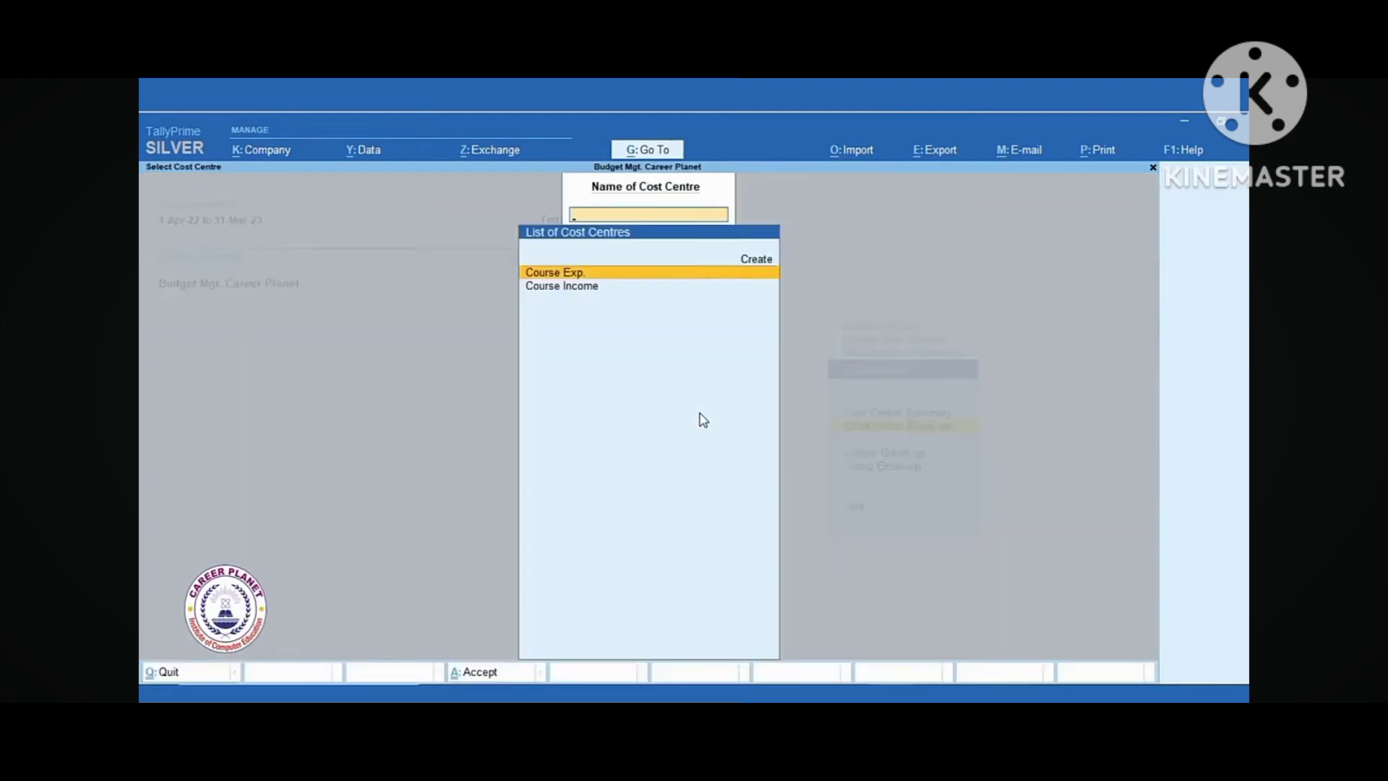
key(Return)
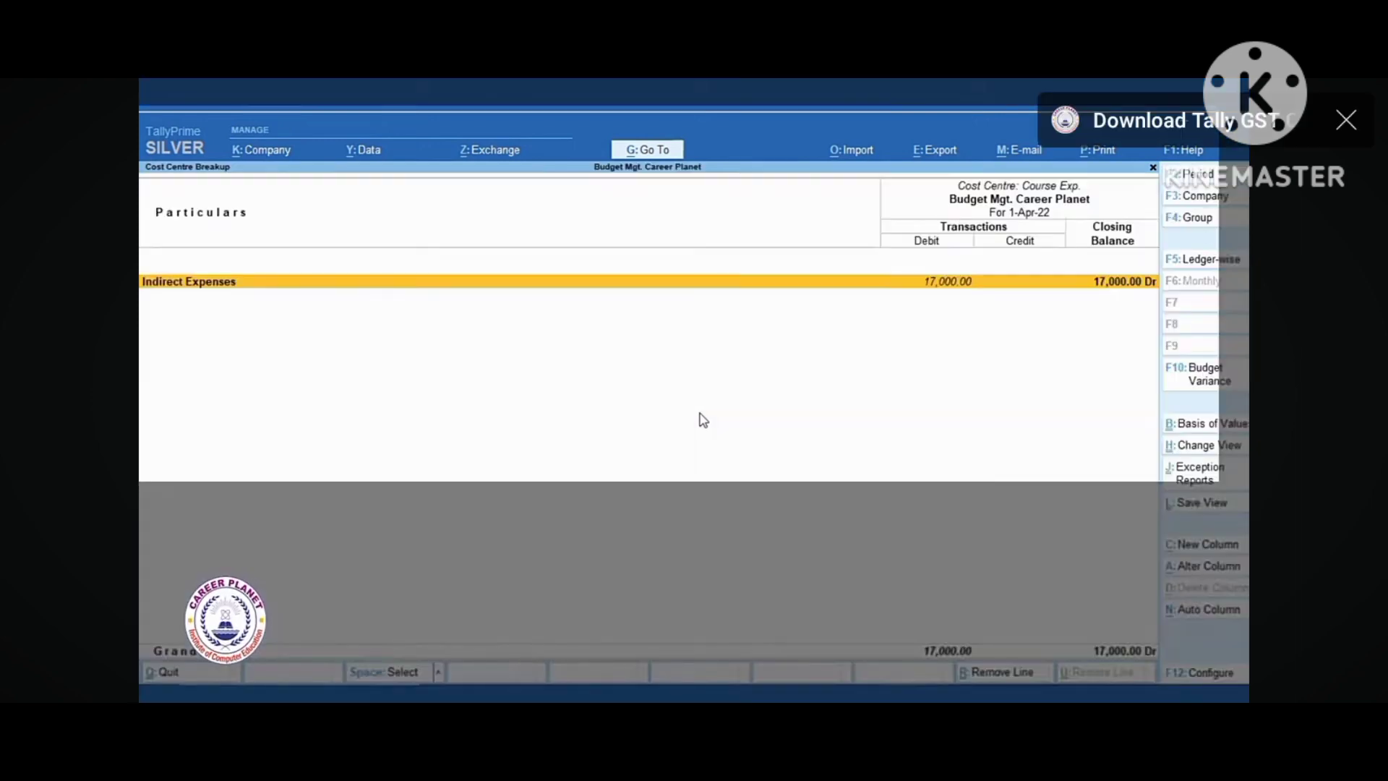
key(shift+Return)
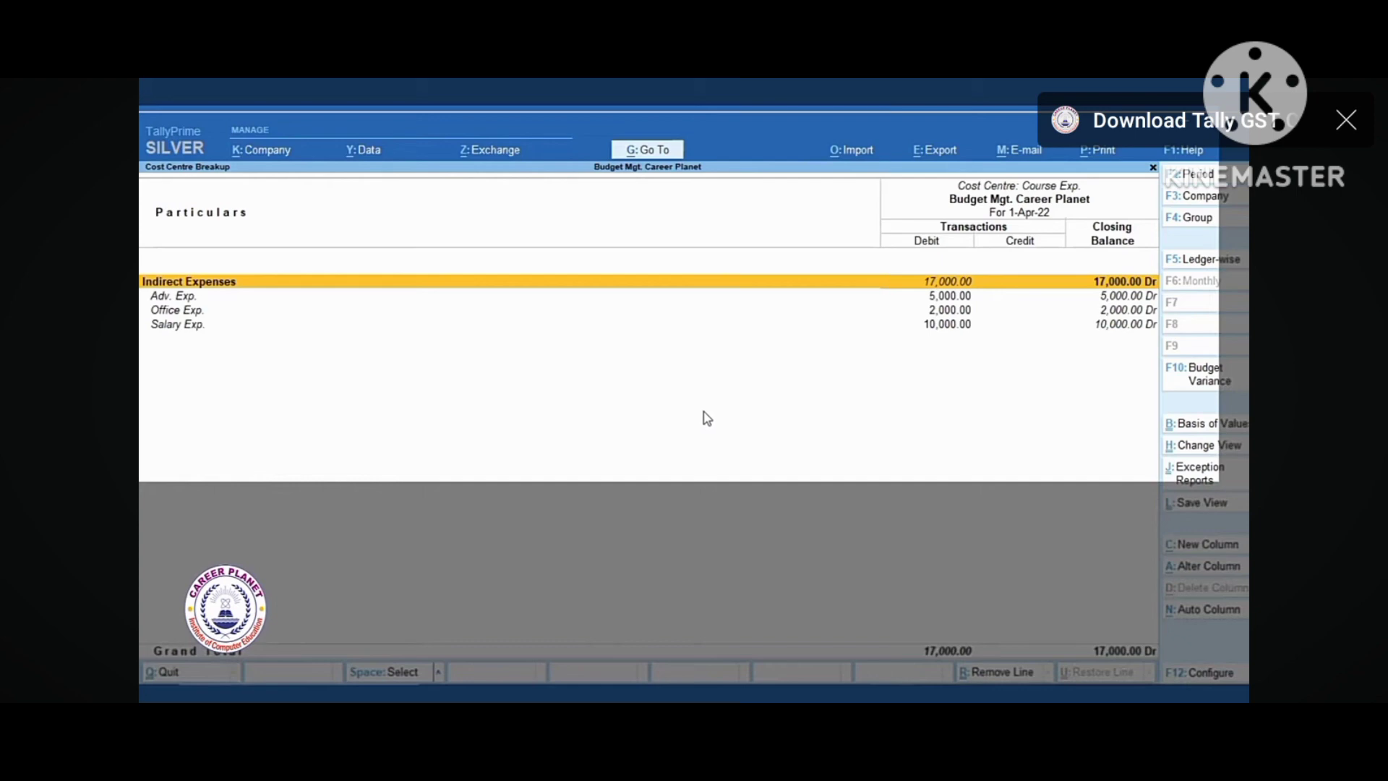
click(1019, 431)
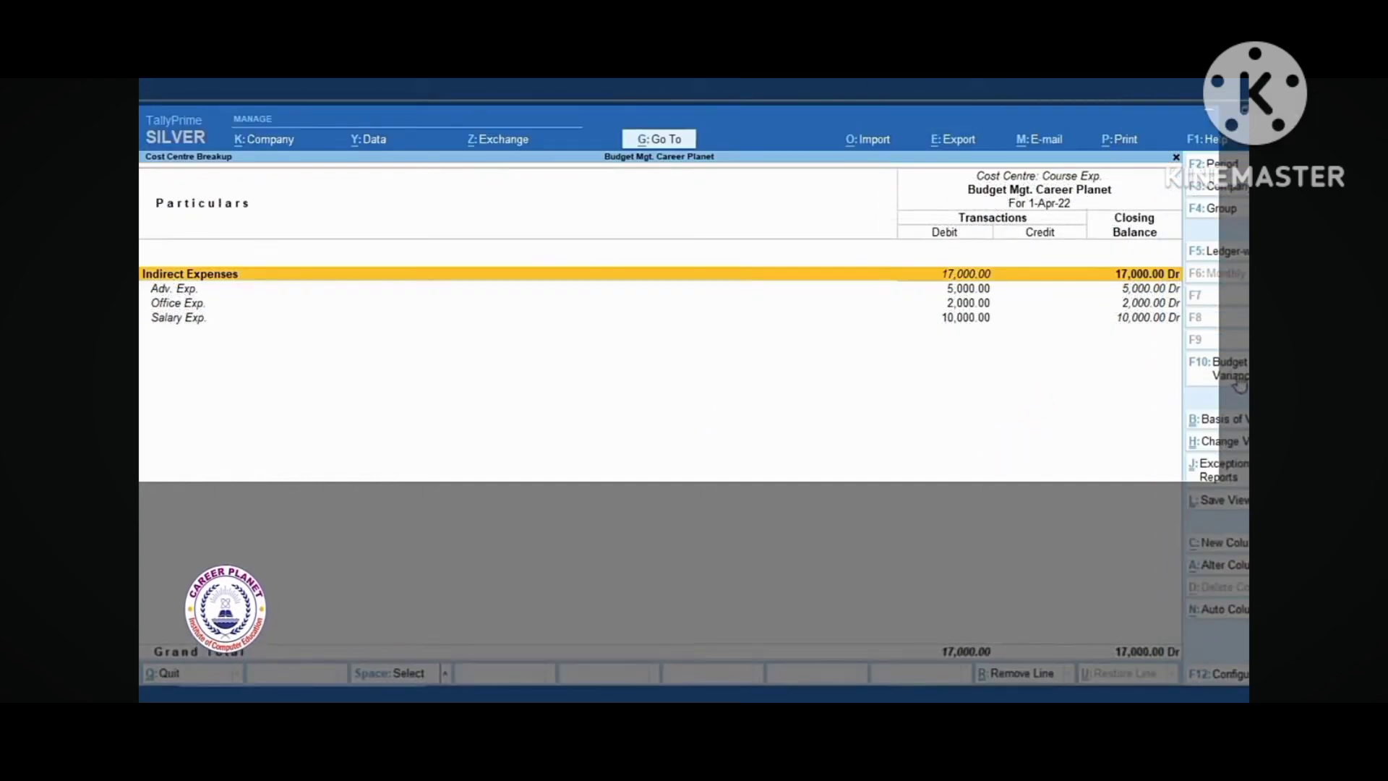
click(1217, 367)
click(948, 201)
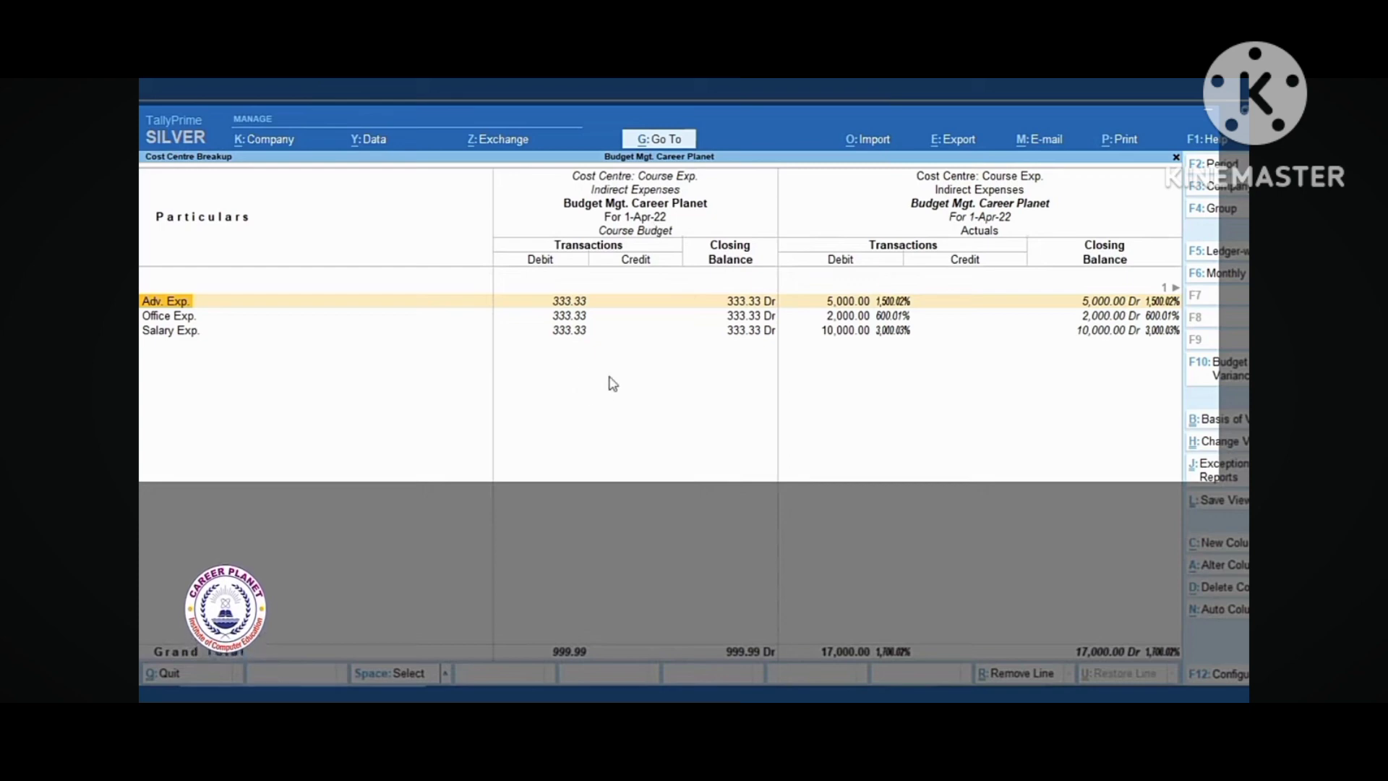
click(1174, 290)
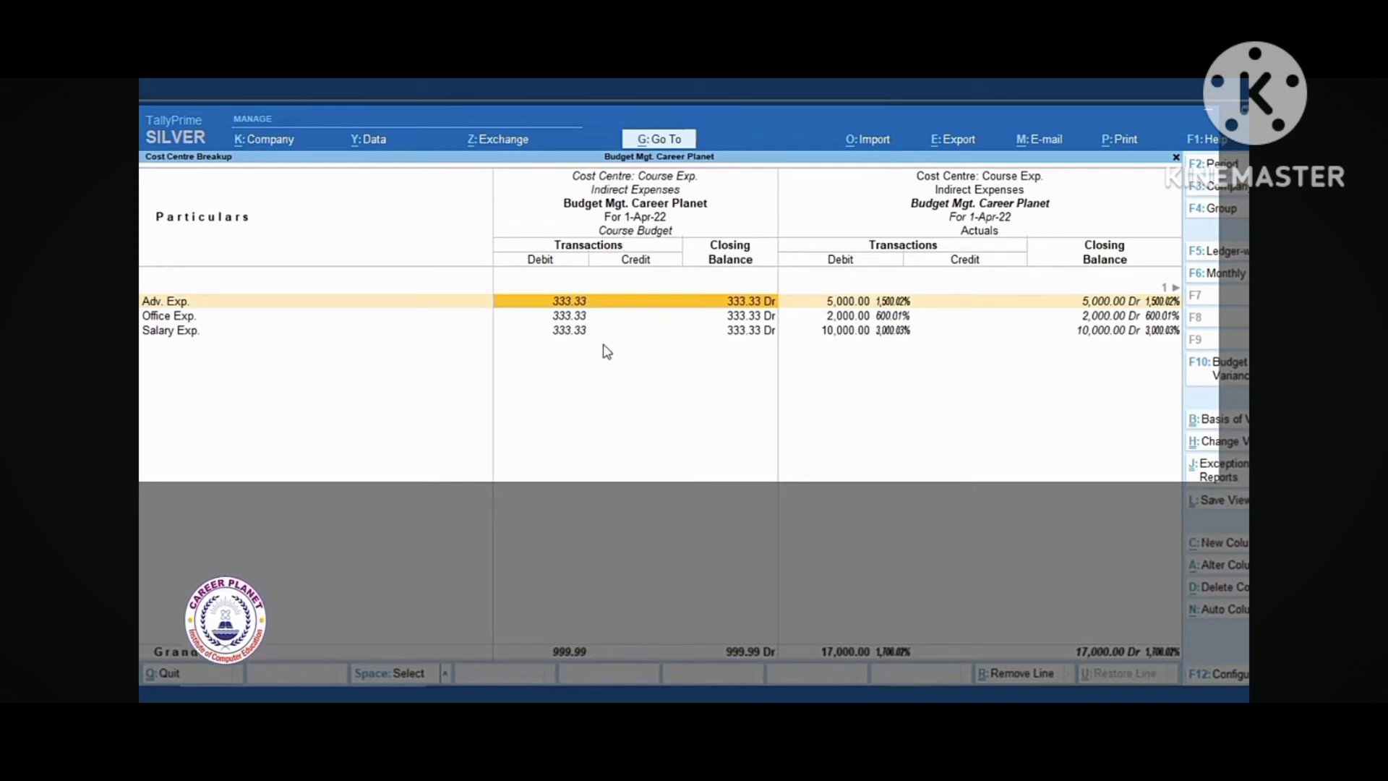
Step: Set the Course Budget column's period to 1-4-2022 through 30-4 and compare the budget, actuals and variance columns
key(F2)
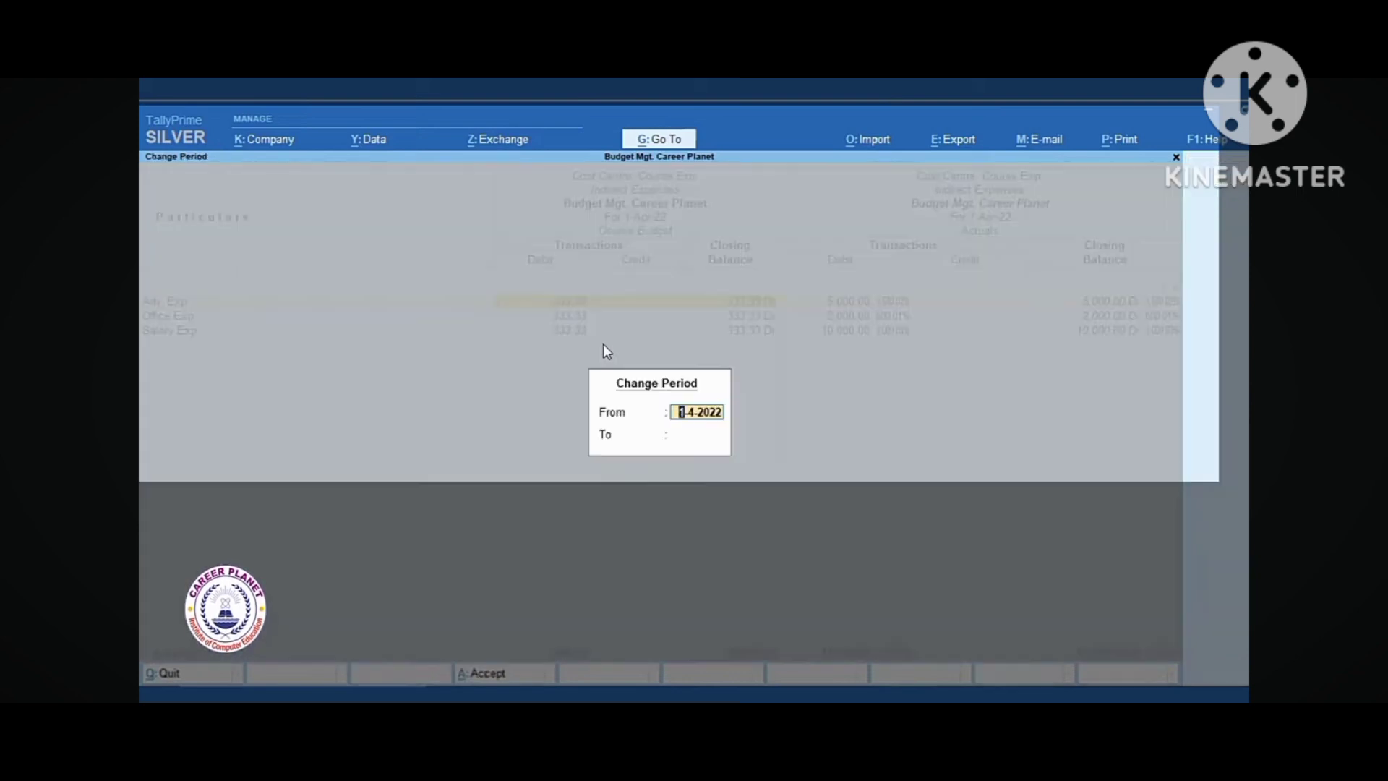
key(Return)
text(30-4)
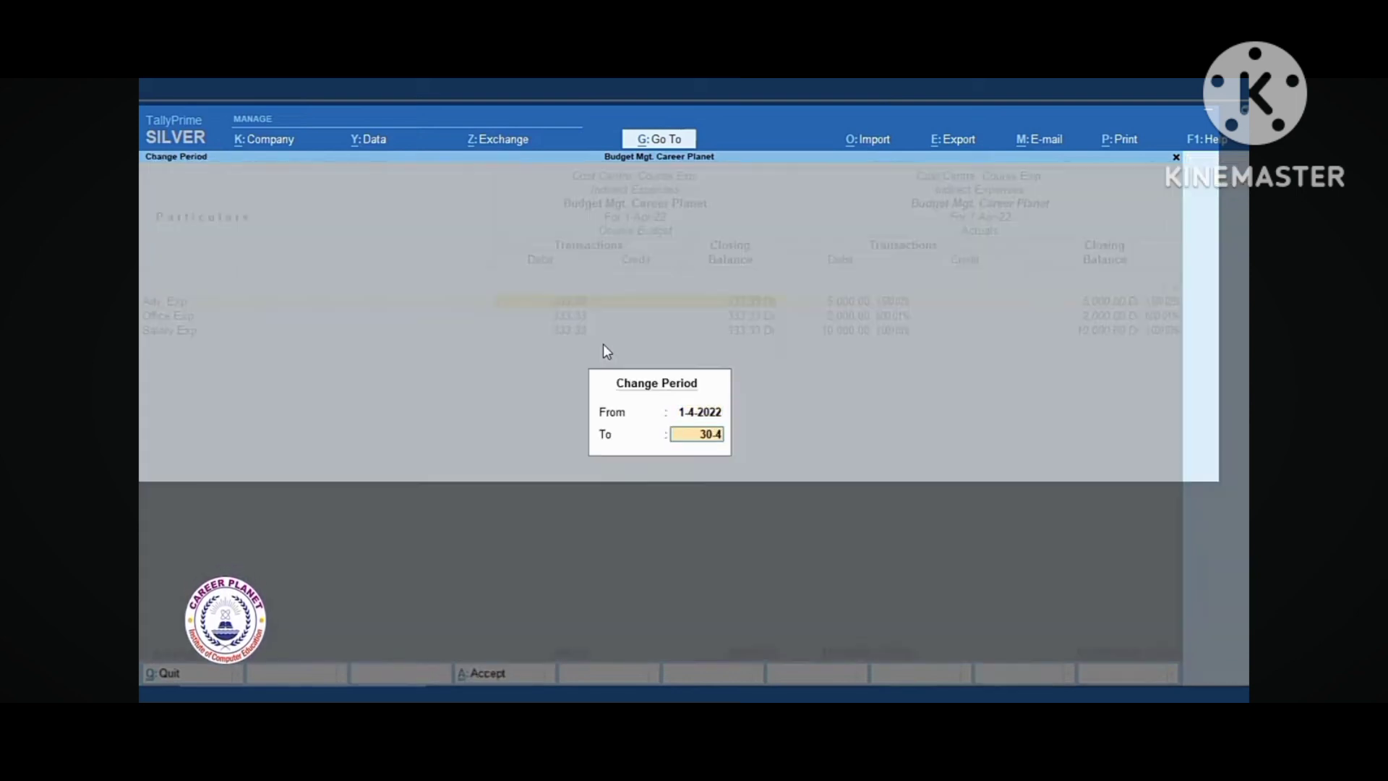
key(Return)
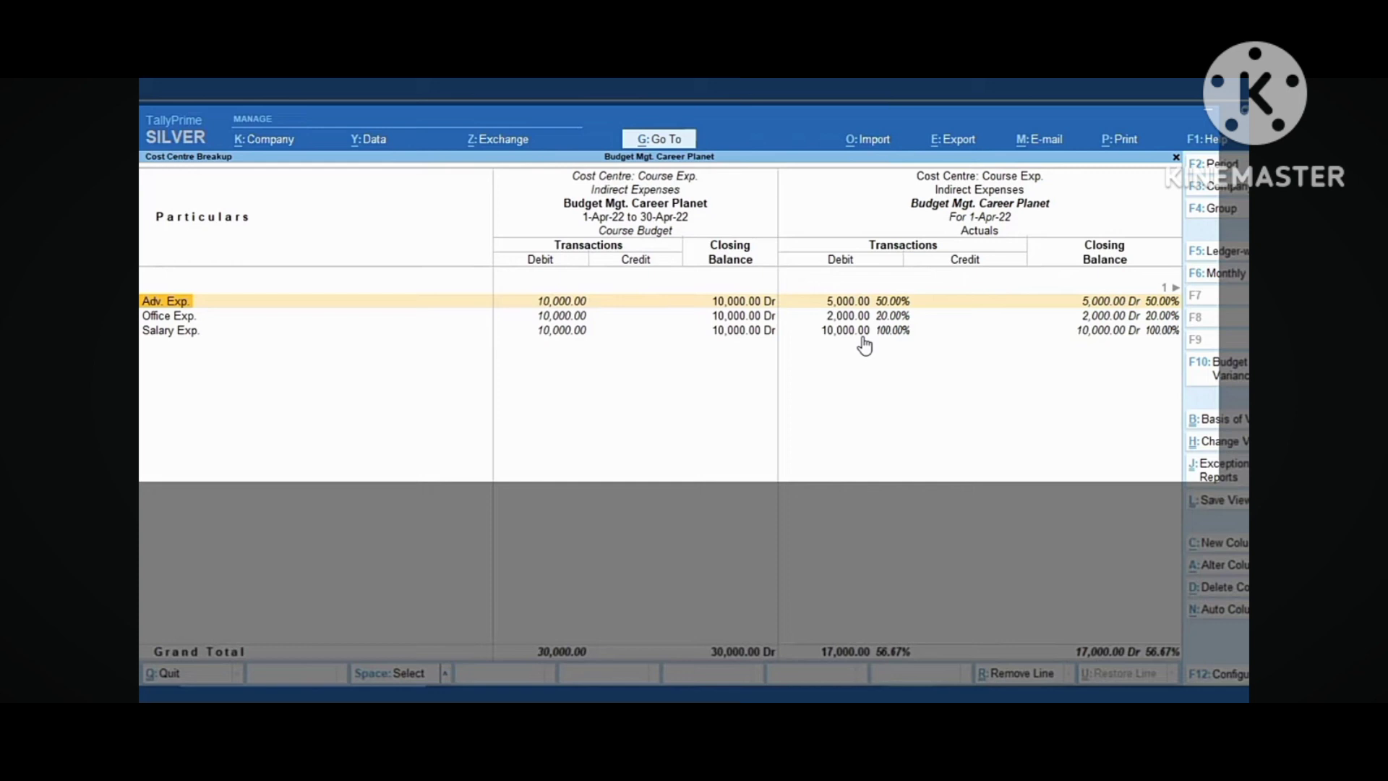
click(1171, 291)
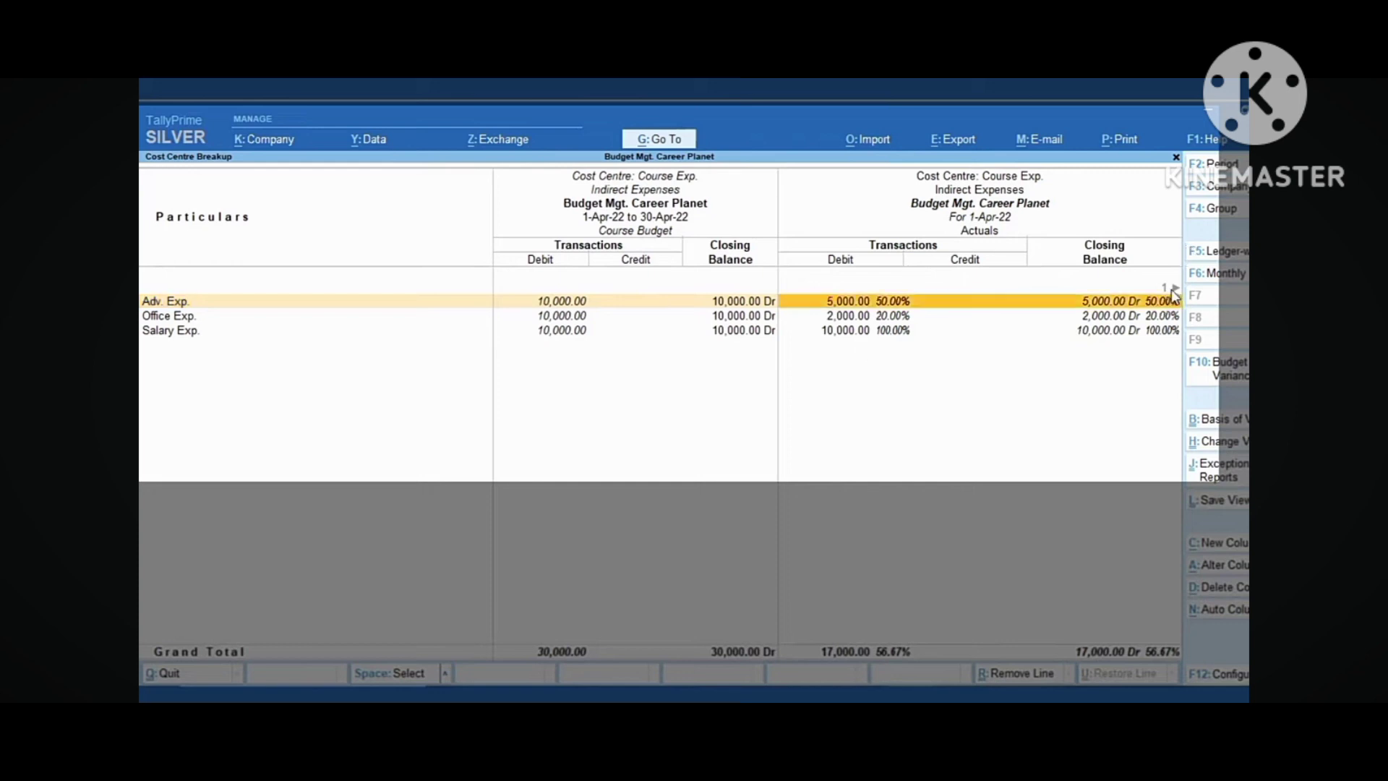
click(1171, 289)
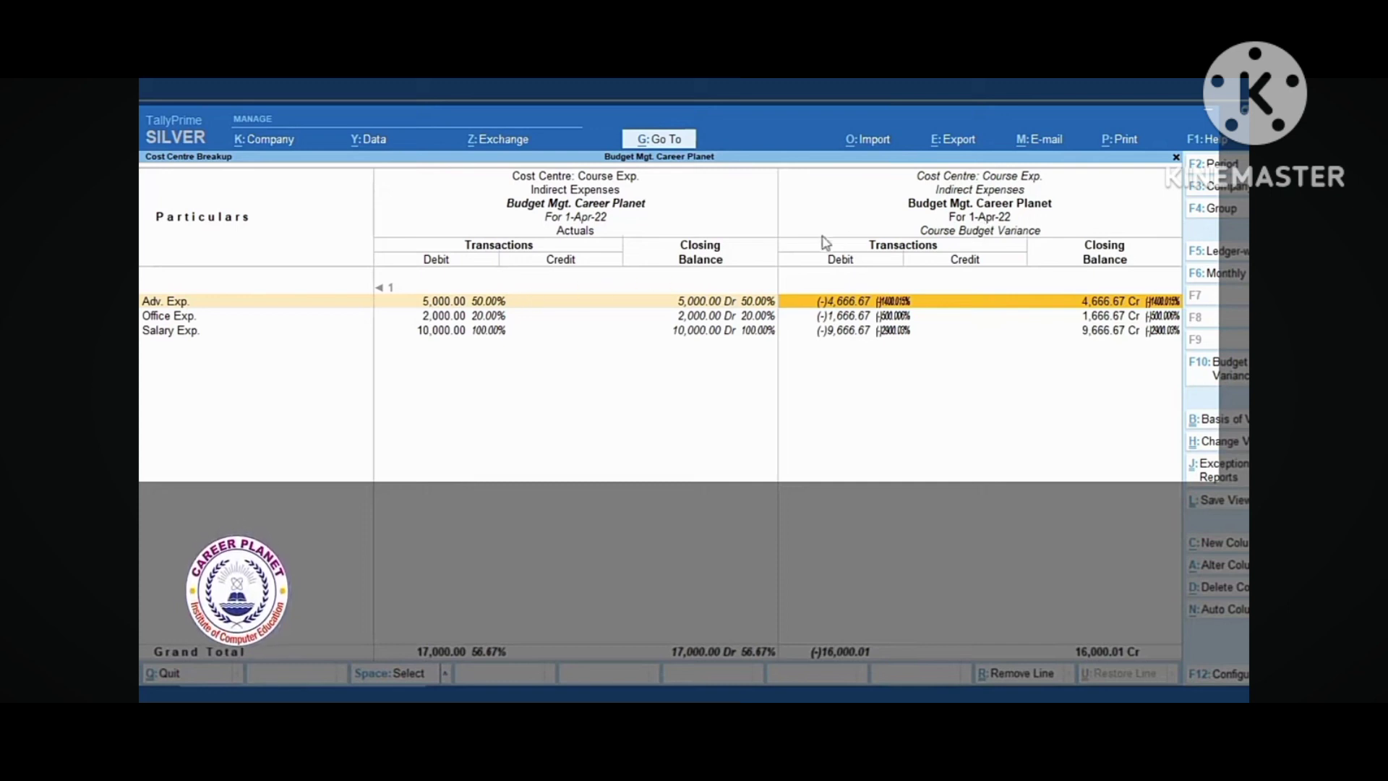
click(378, 287)
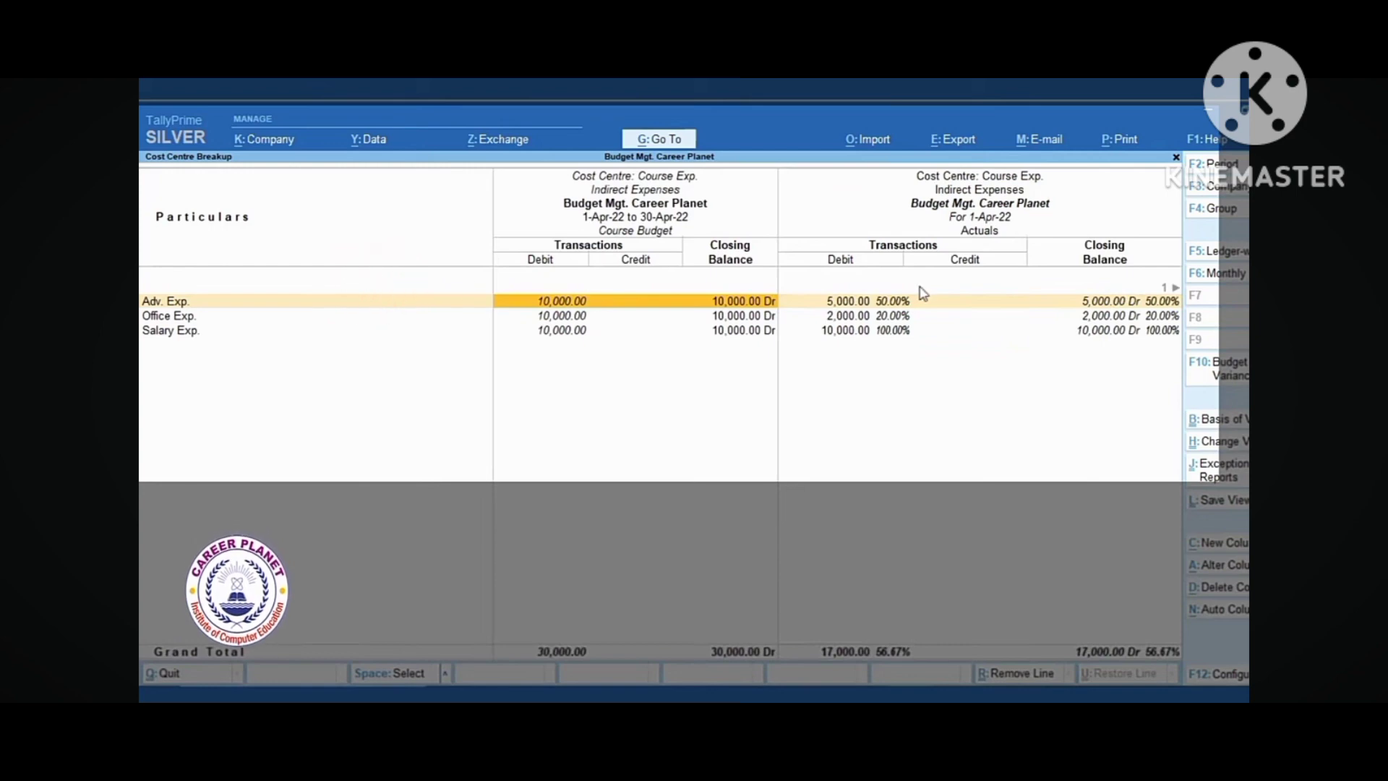
click(1172, 289)
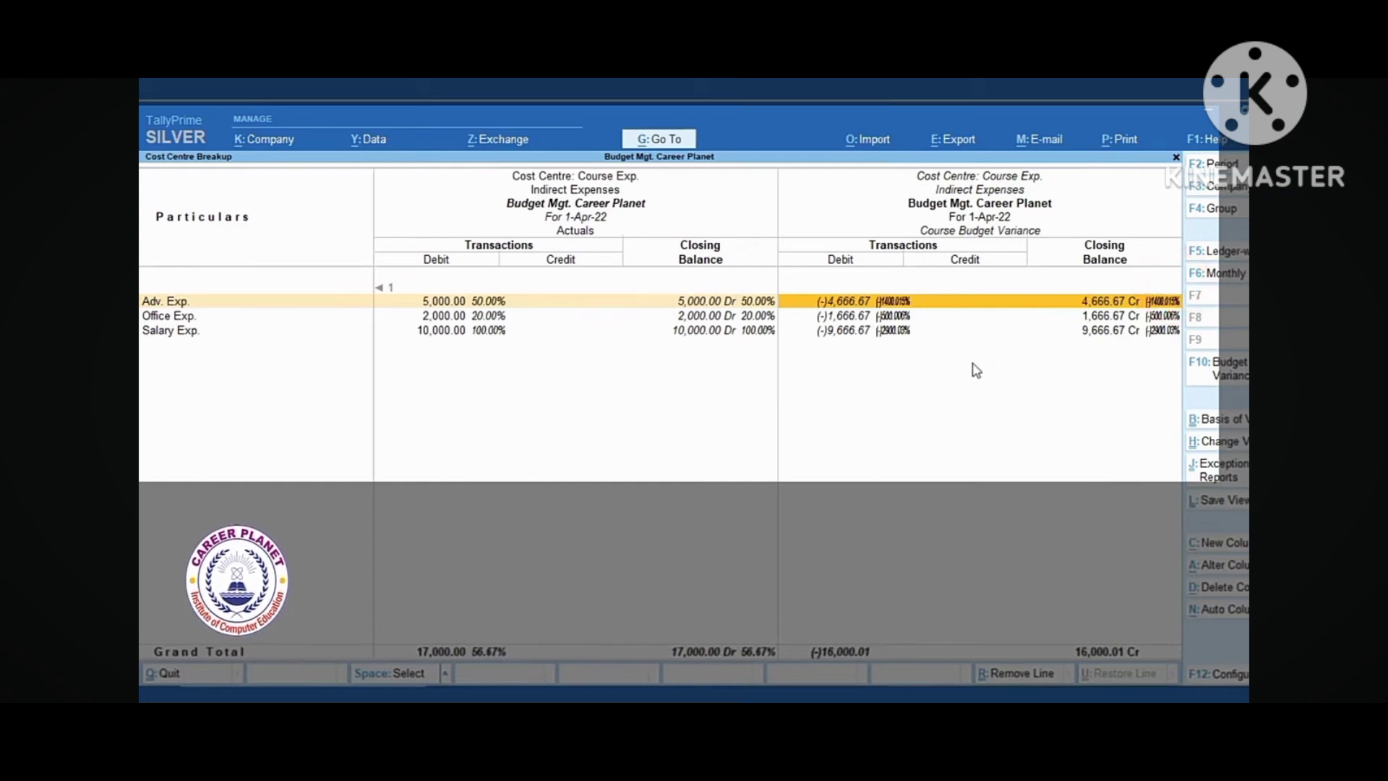
Step: Set the Course Budget Variance column's period to 1-4-2022 through 30-4 and examine the variance of each expense ledger
key(F2)
key(Return)
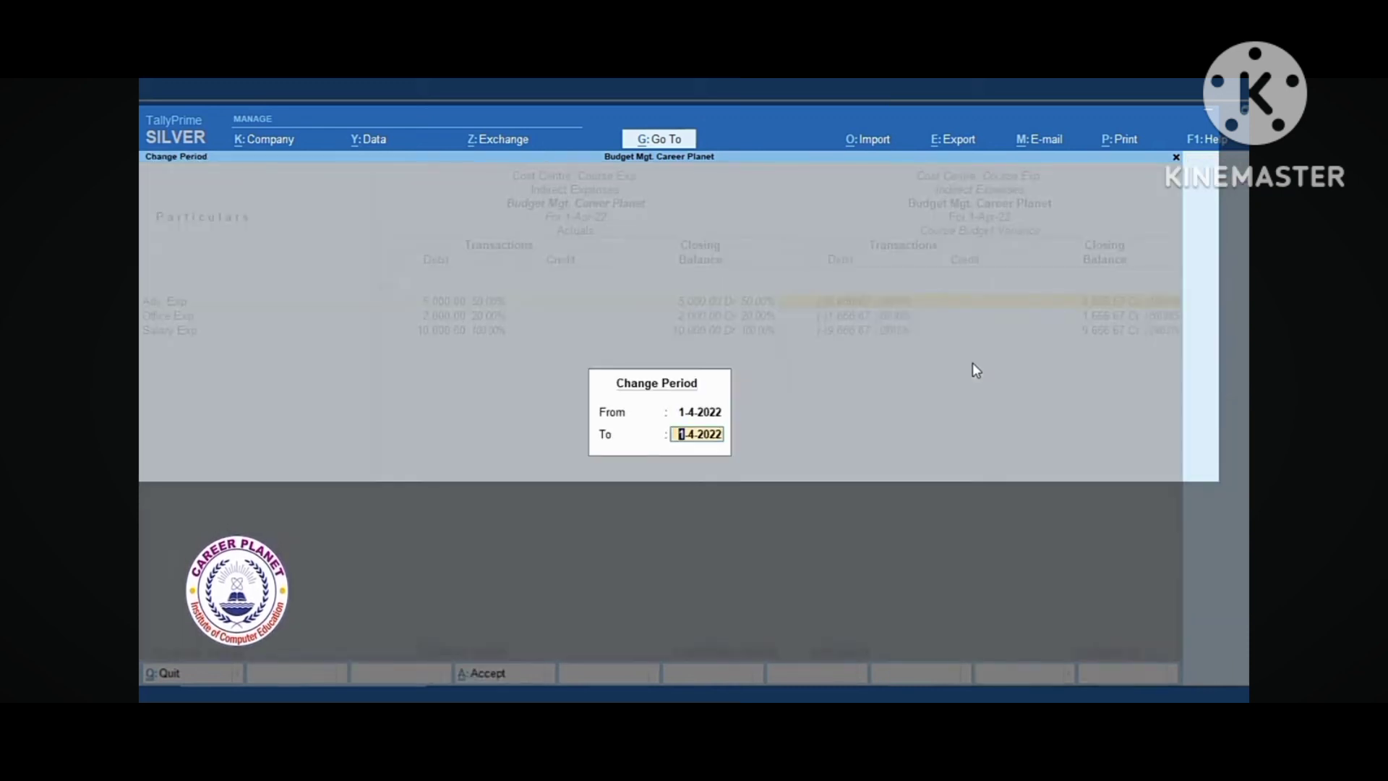
text(30-4)
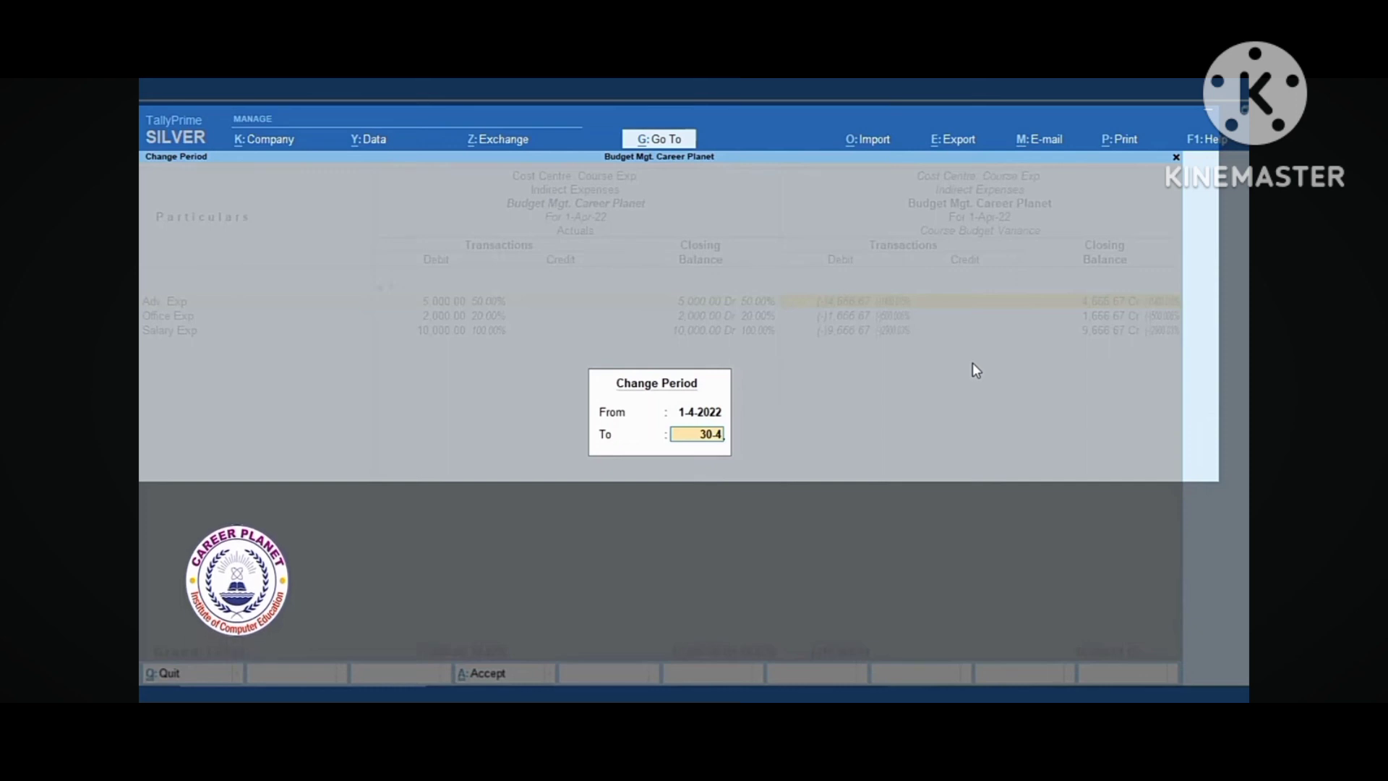
key(Return)
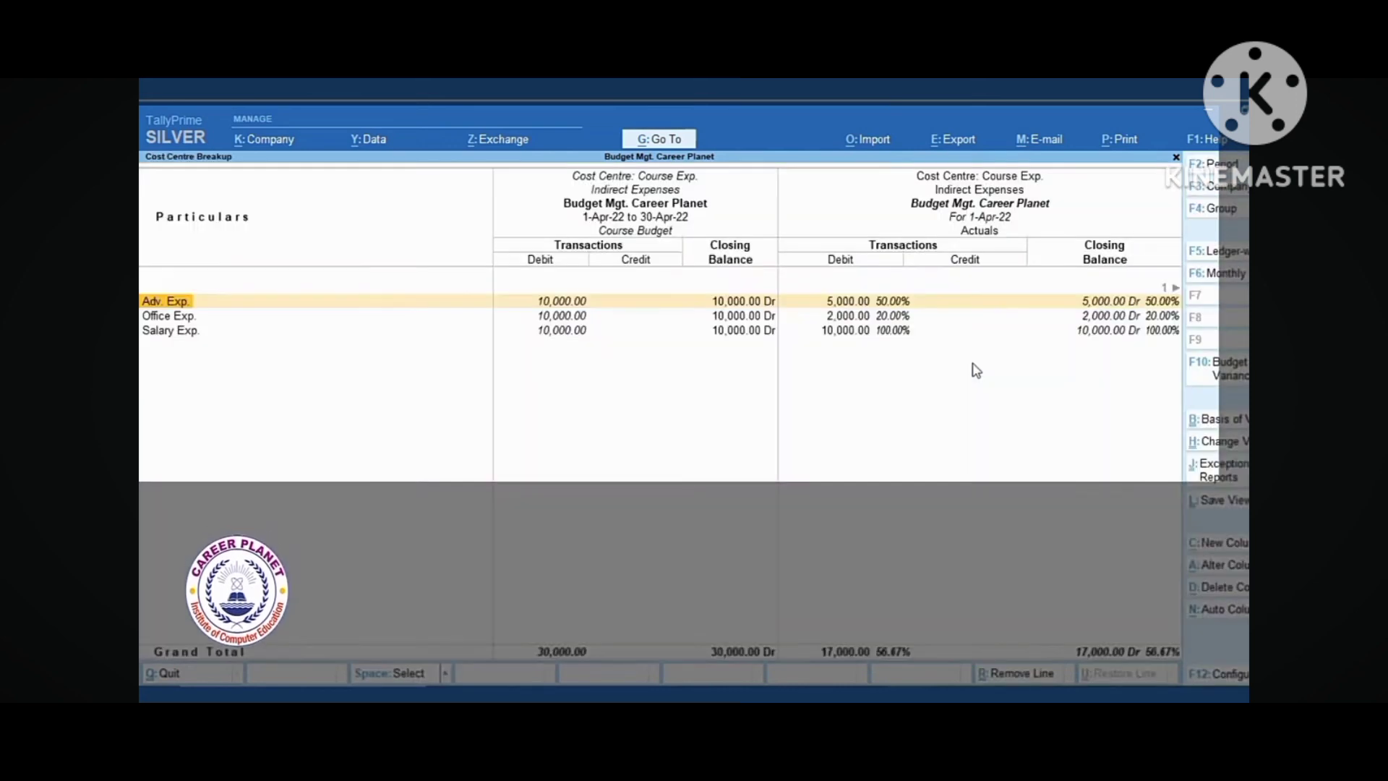
click(1173, 289)
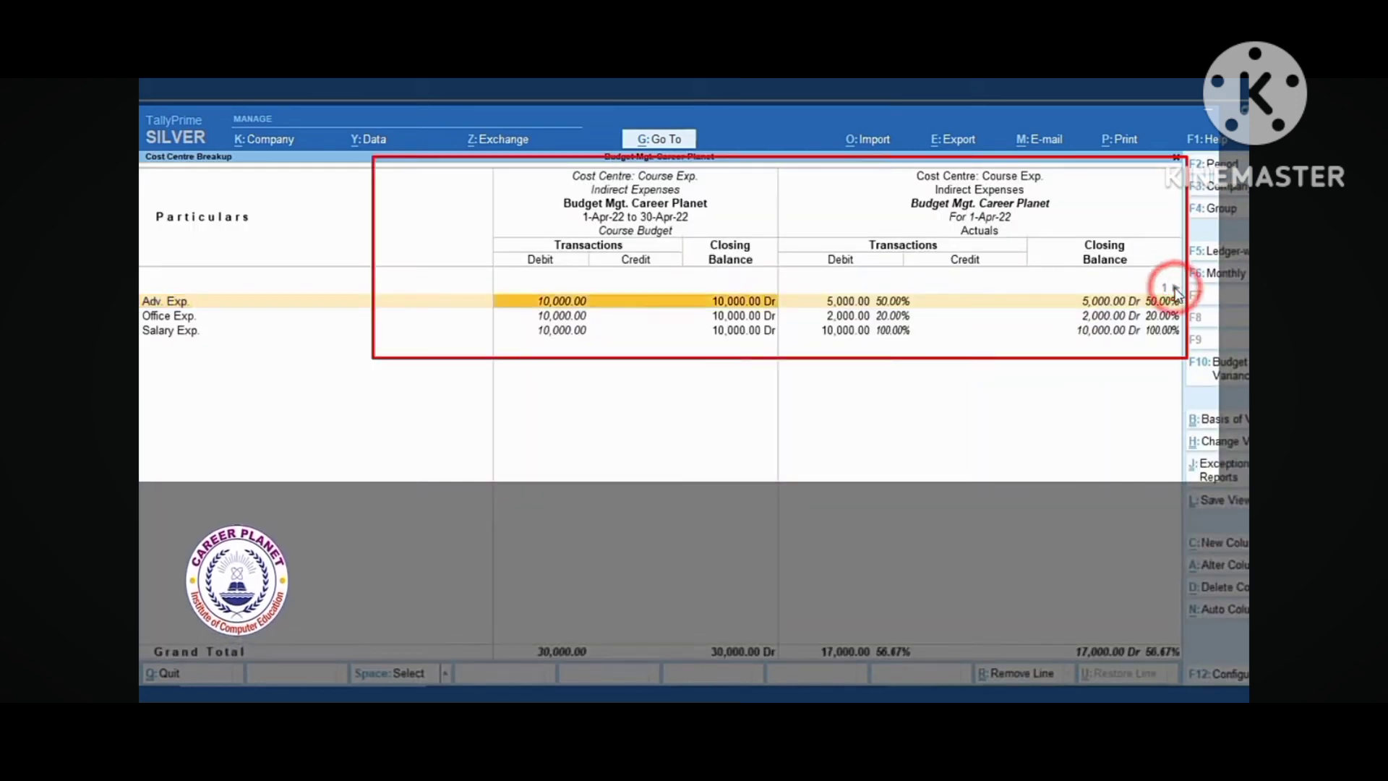
click(1172, 290)
click(1173, 292)
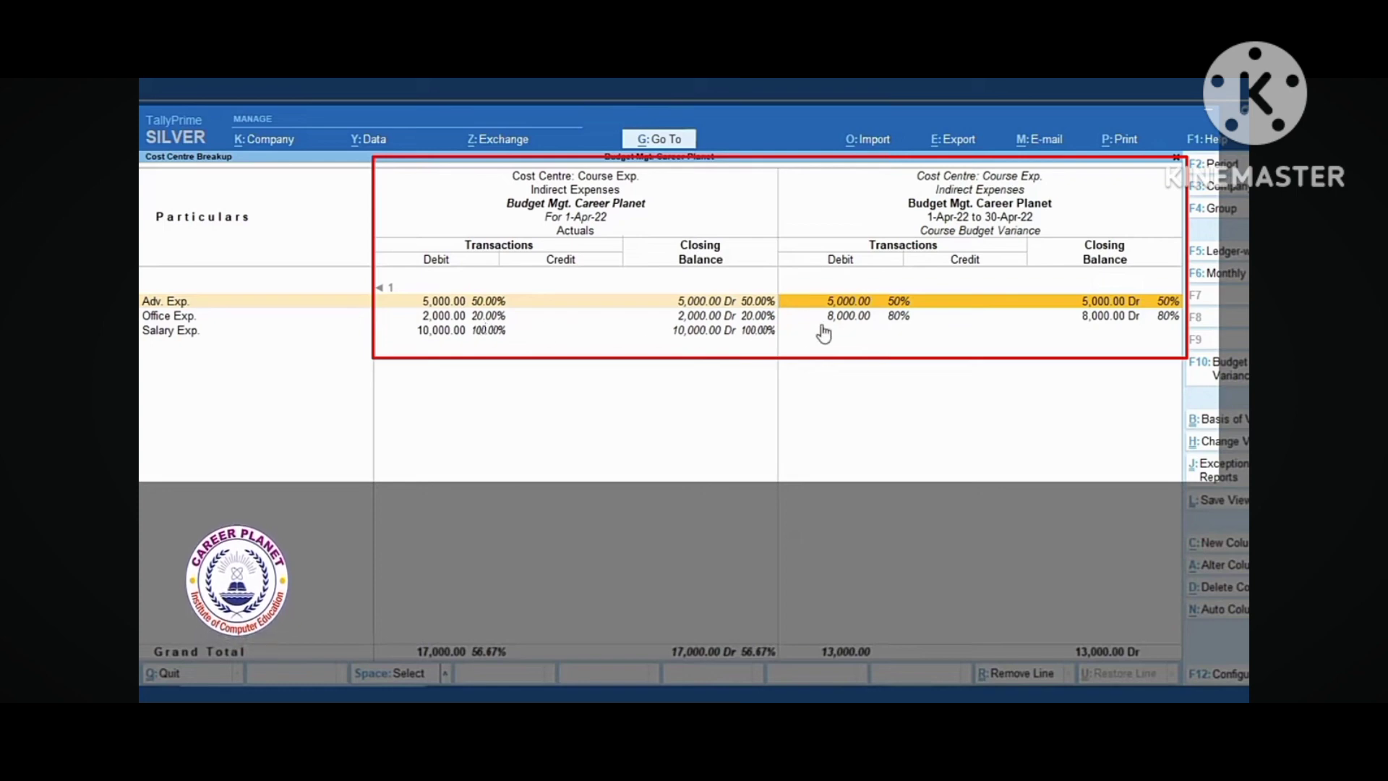
click(454, 331)
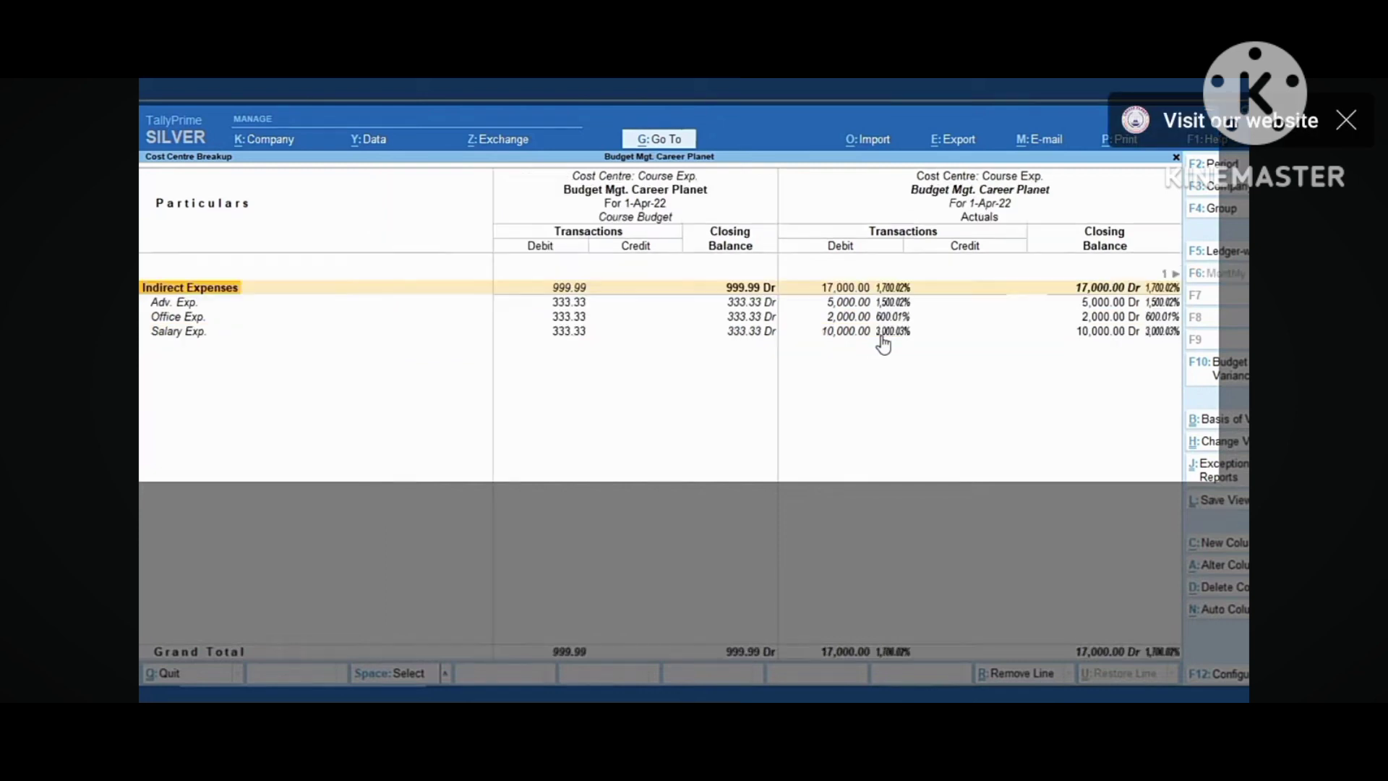
Step: Close the Course Exp. break-up and open the one for Course Income with the budget variance against Course Budget
key(Escape)
key(Down)
key(Up)
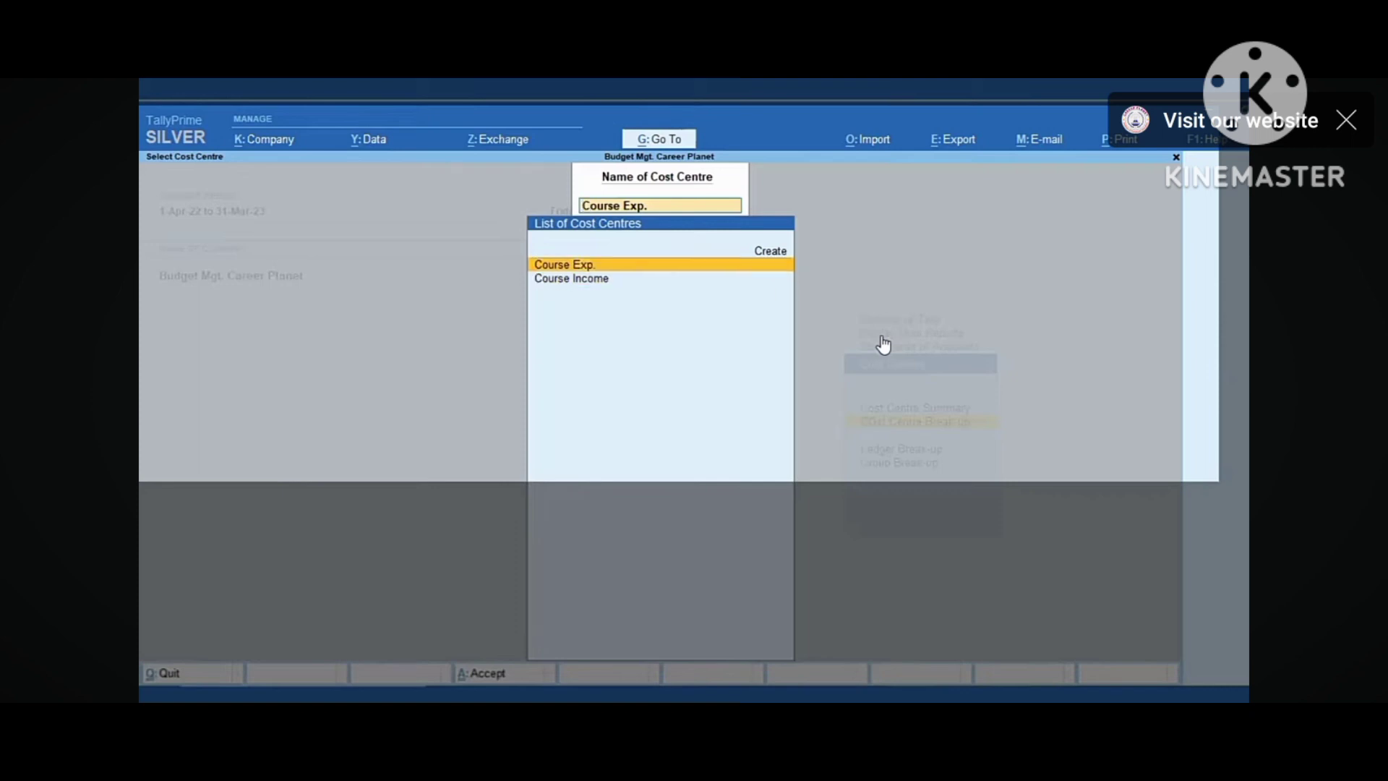
key(Down)
key(Return)
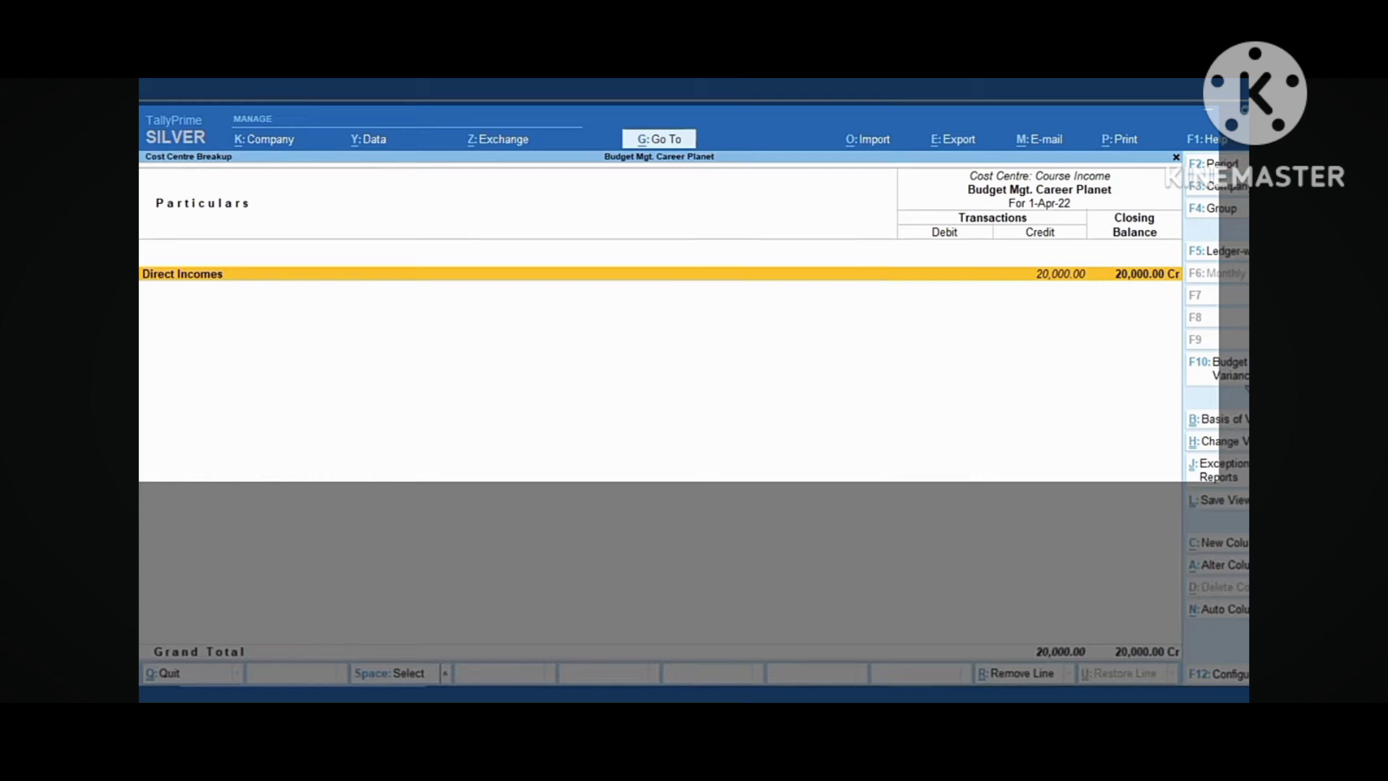
click(1229, 369)
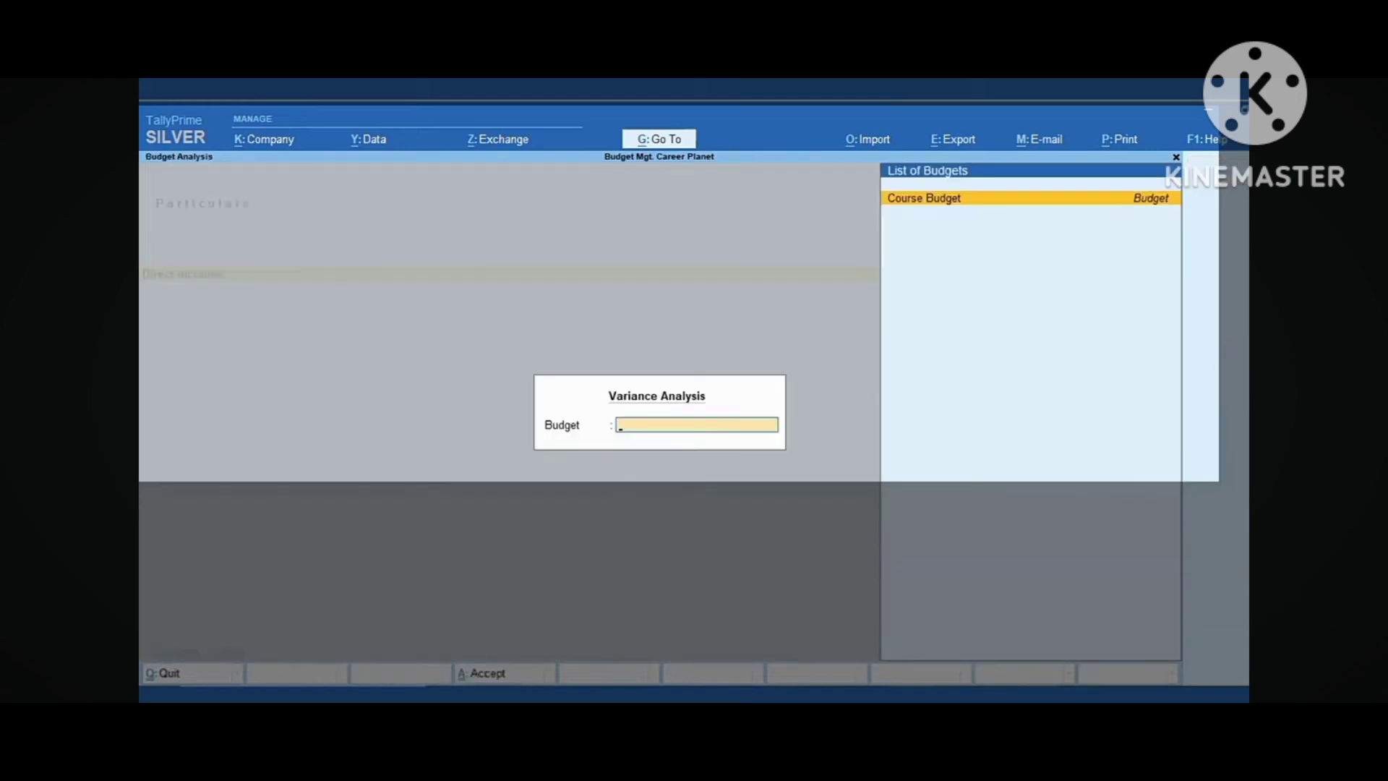
key(Return)
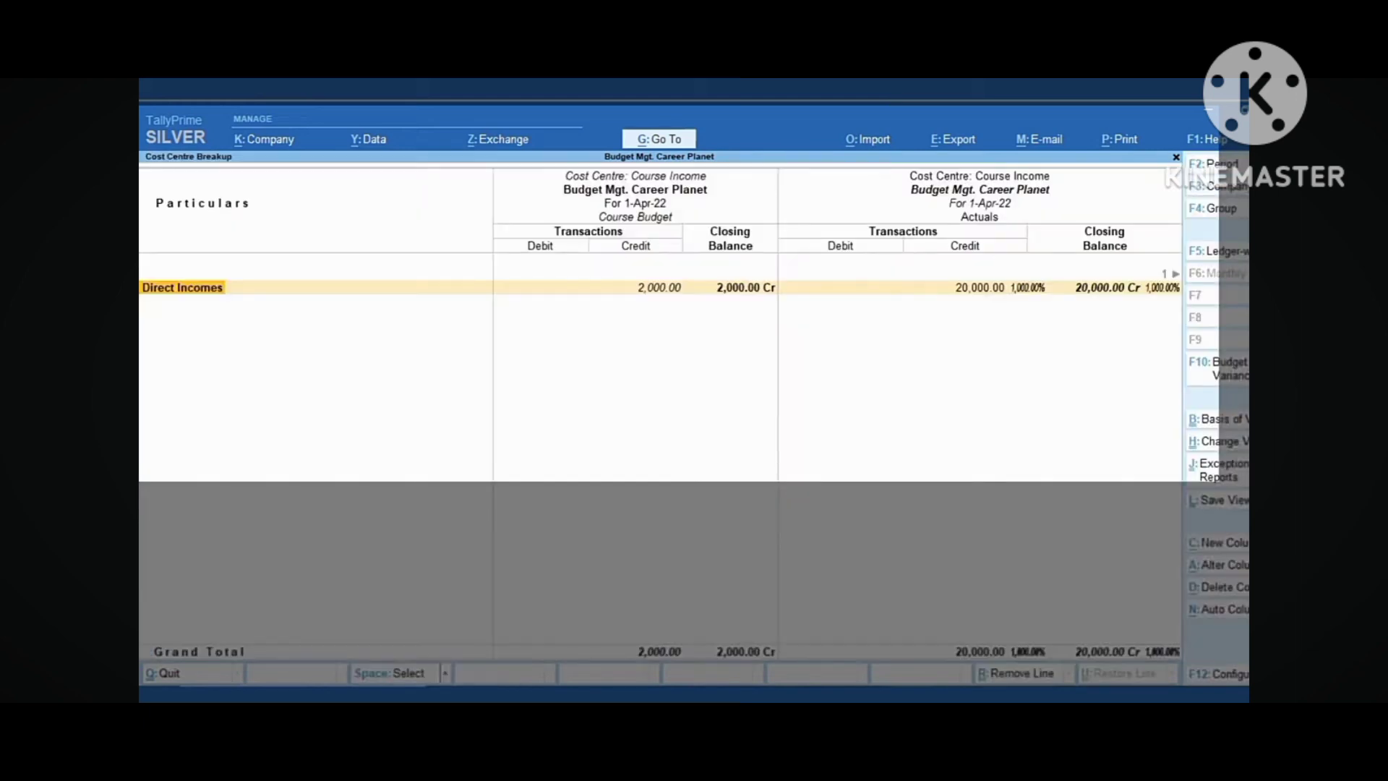
Step: Set the Course Income break-up's period to 1-4-2022 through 30-4
key(F2)
key(Return)
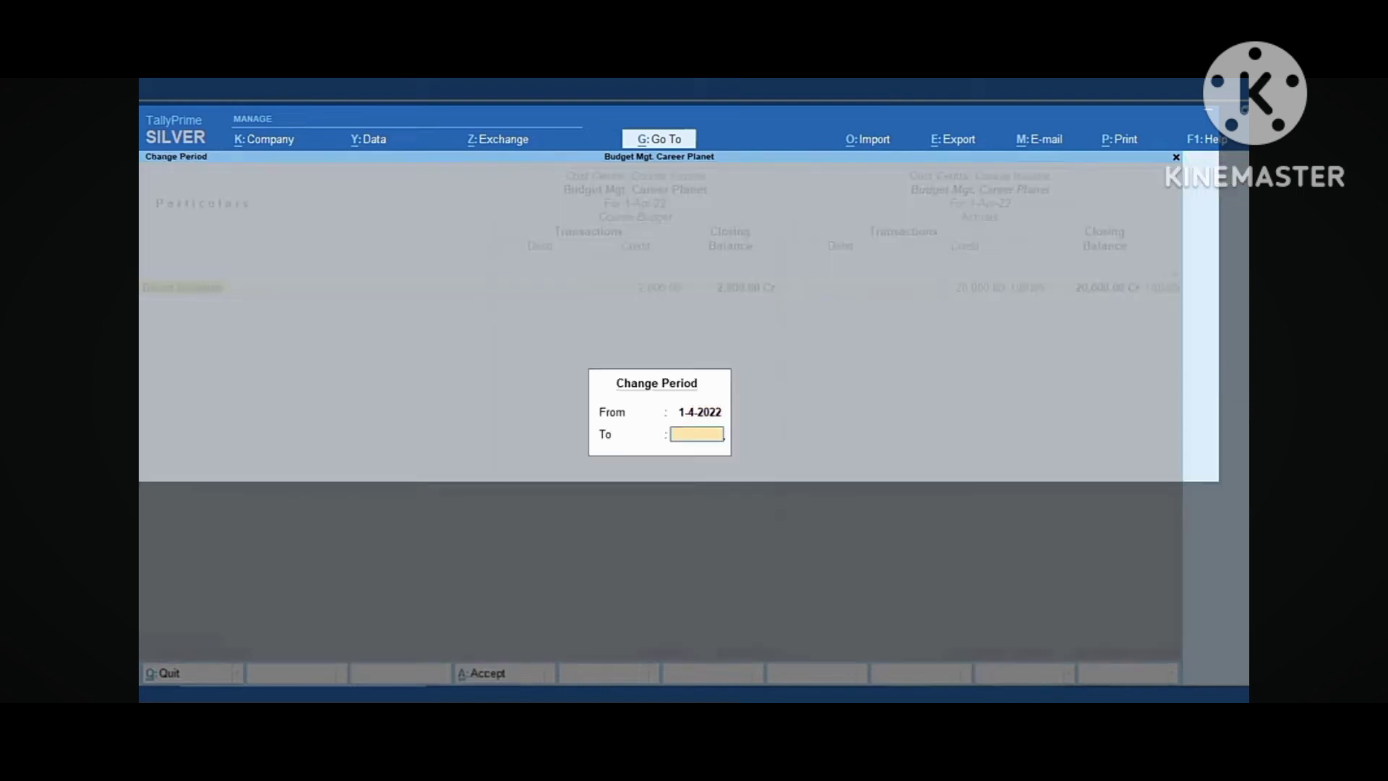
text(30-4)
key(Return)
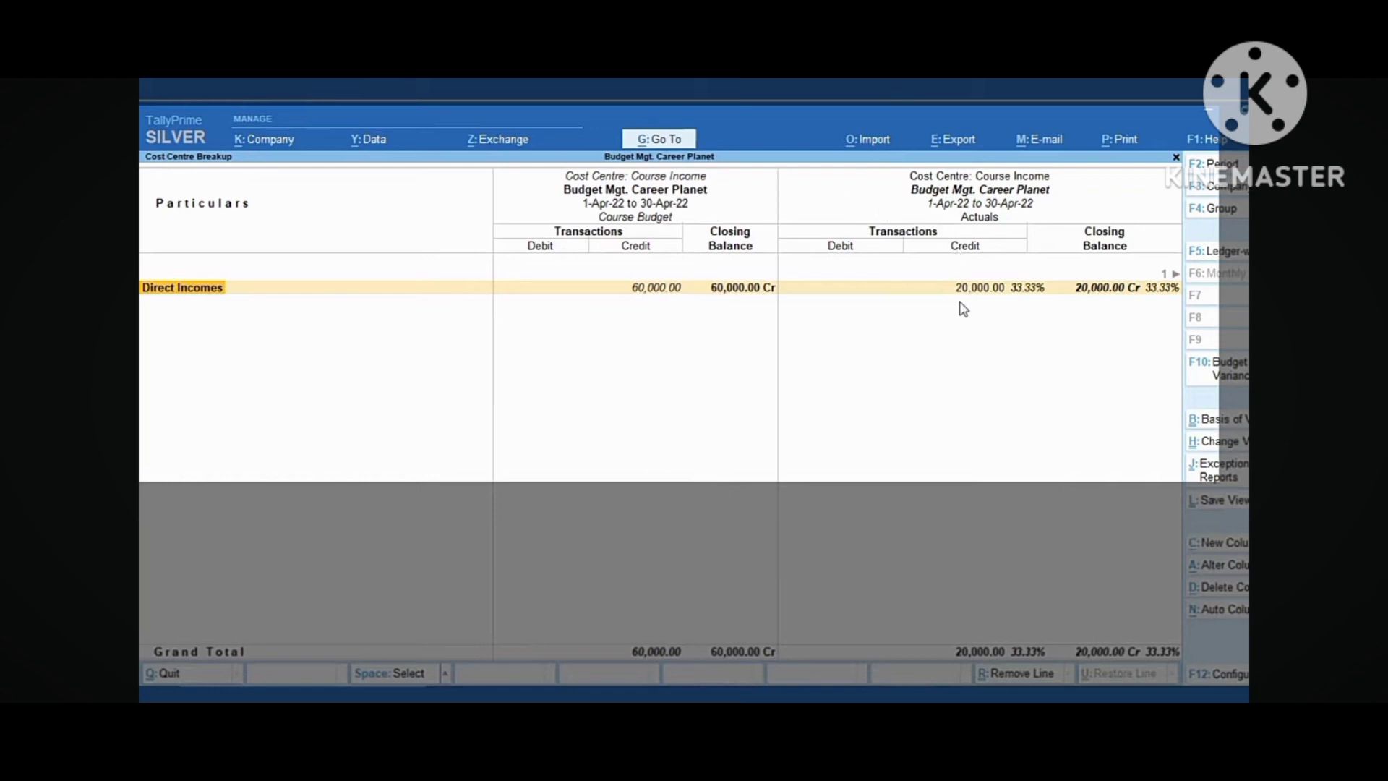
Step: Examine the Course Budget Variance column for Direct Incomes in the Course Income break-up
key(Right)
click(1176, 275)
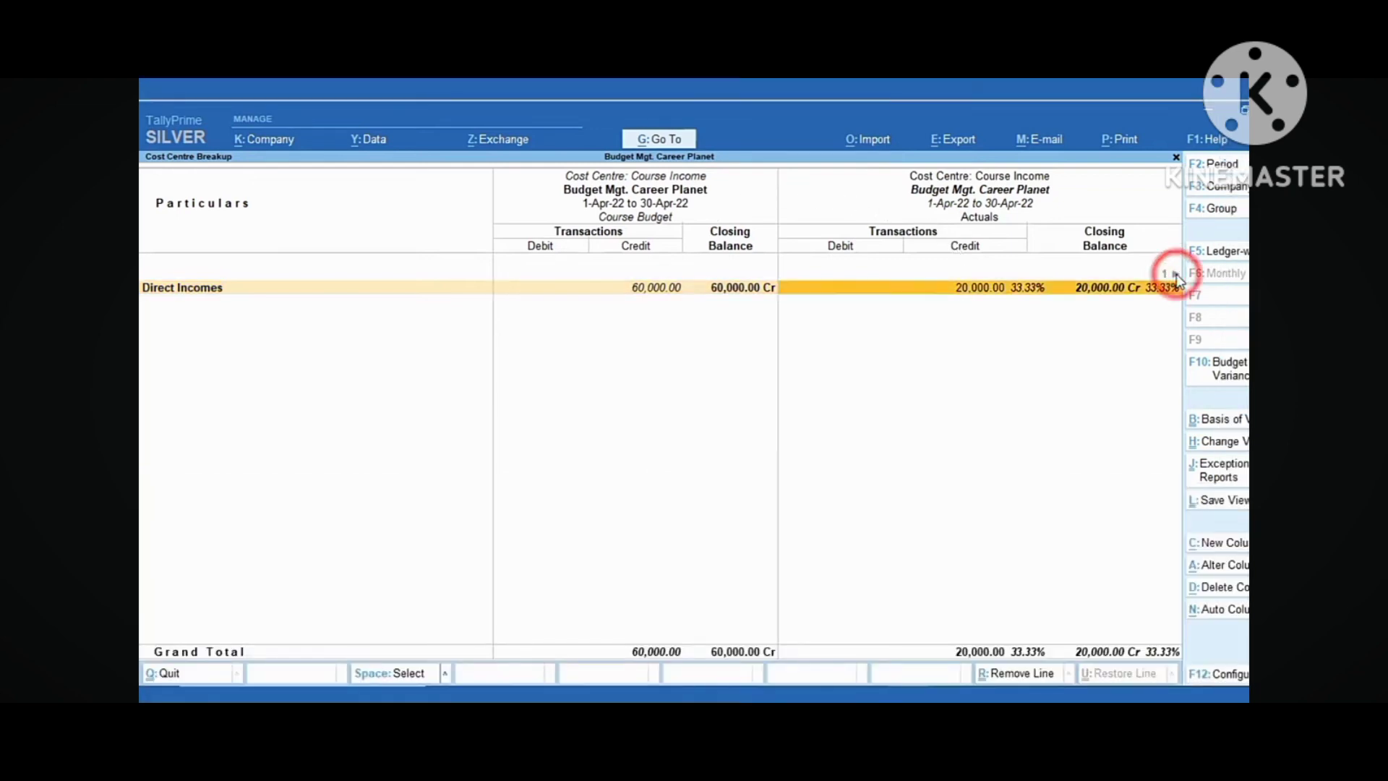
click(1176, 276)
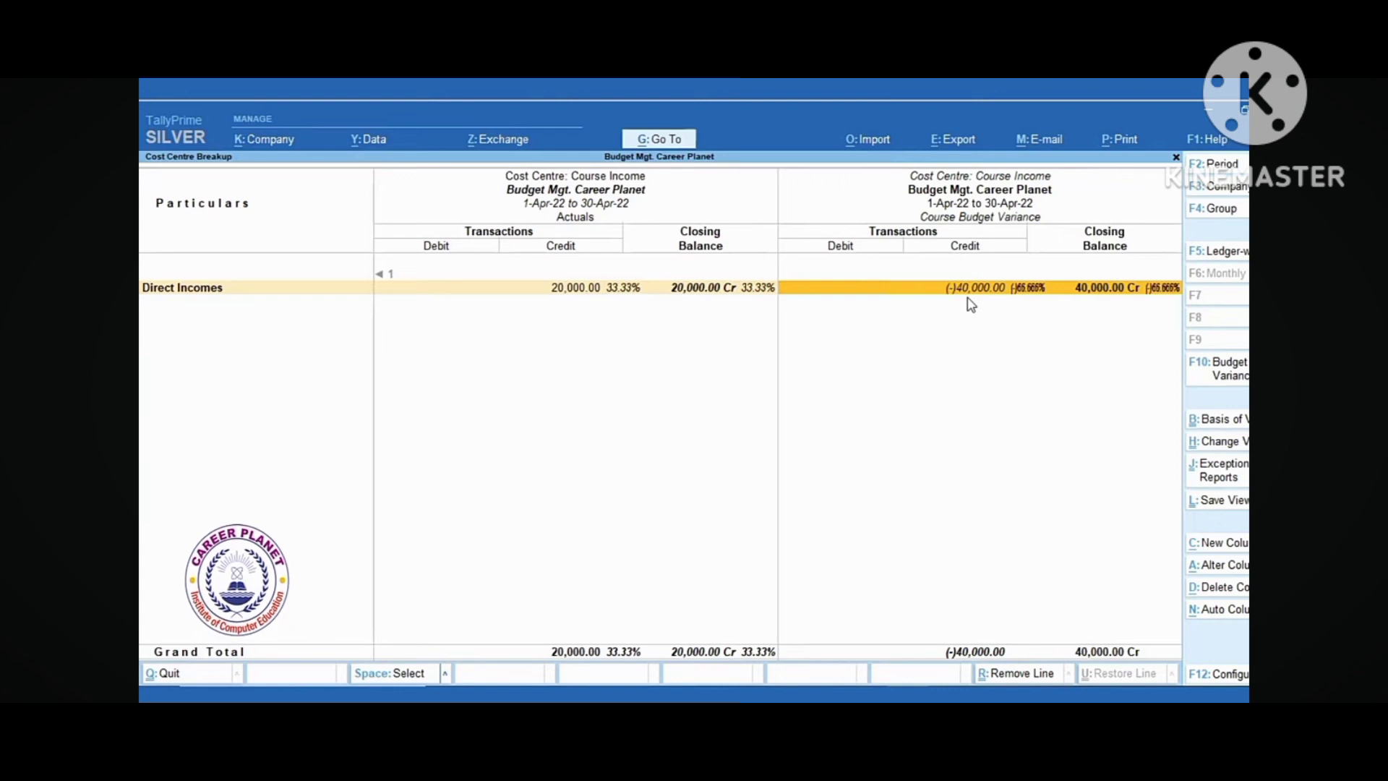
Step: Set the Course Income break-up's period to the single day 1-4-2022 and compare the budget, actuals and variance columns
key(F2)
key(Return)
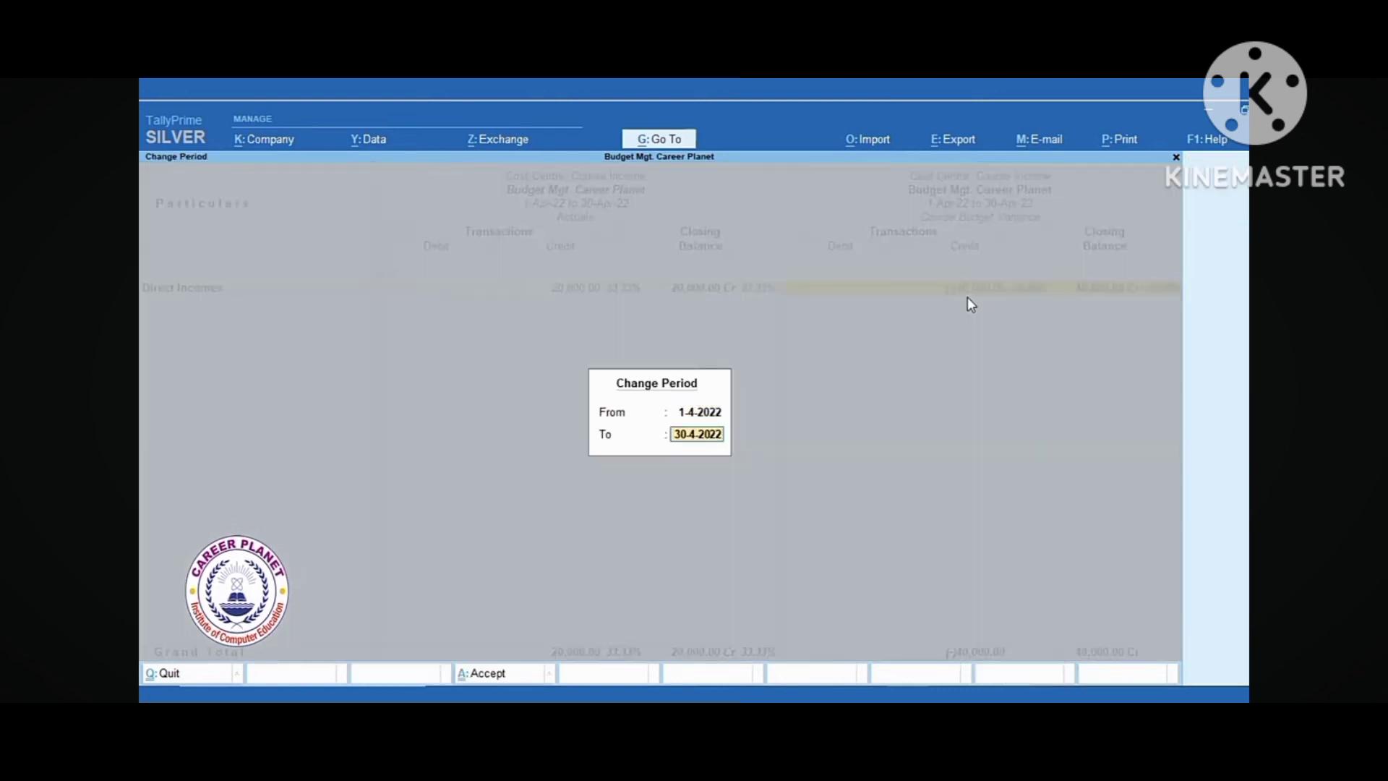
text(1)
key(Return)
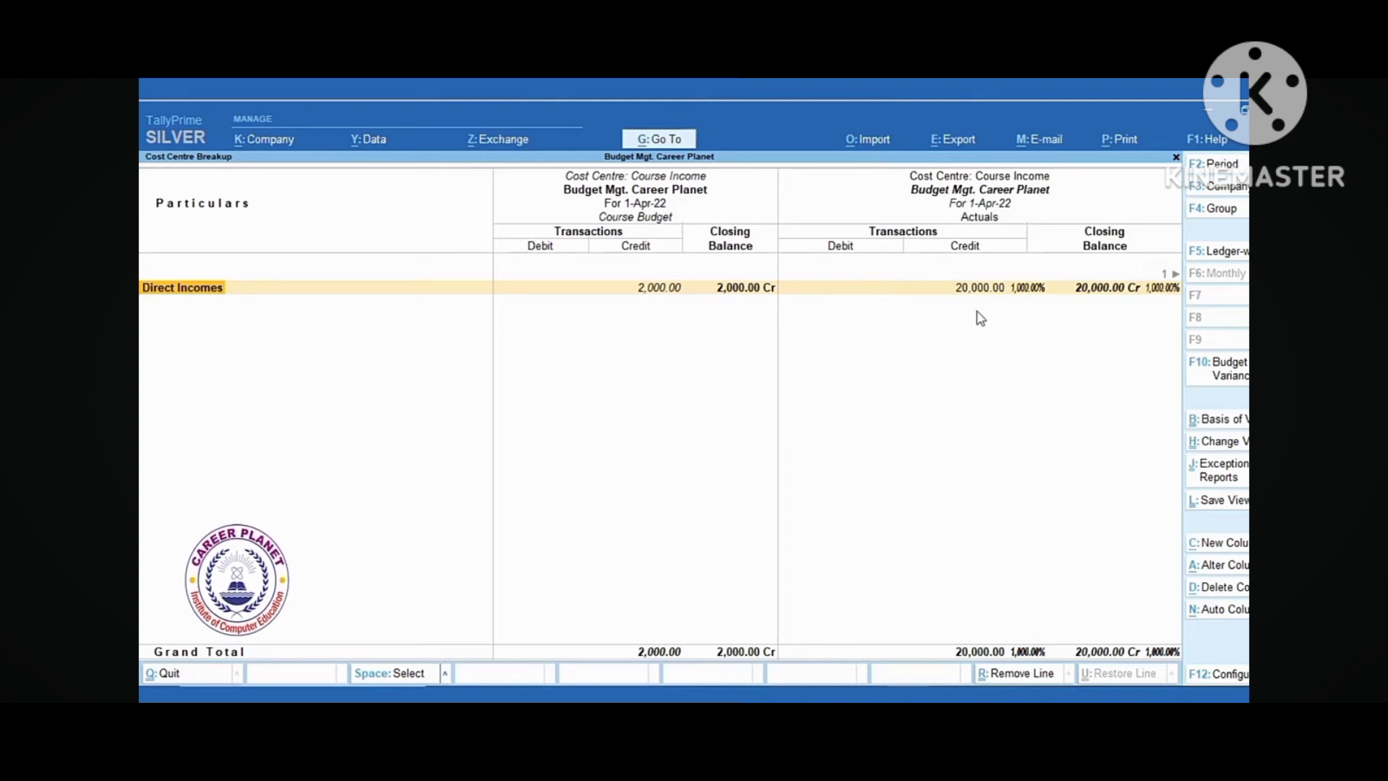
click(1175, 274)
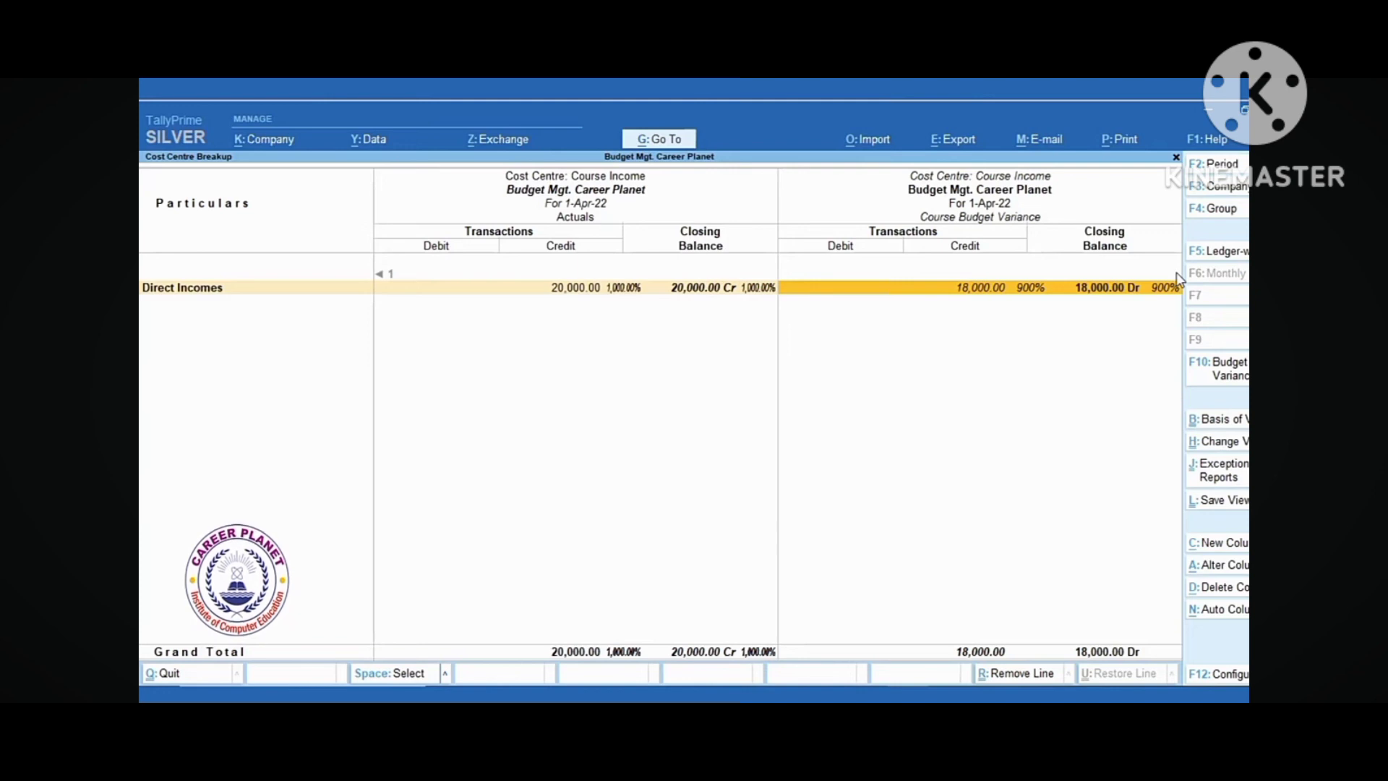
Step: Close the Course Income break-up and return to the Gateway of Tally
key(Escape)
key(Escape)
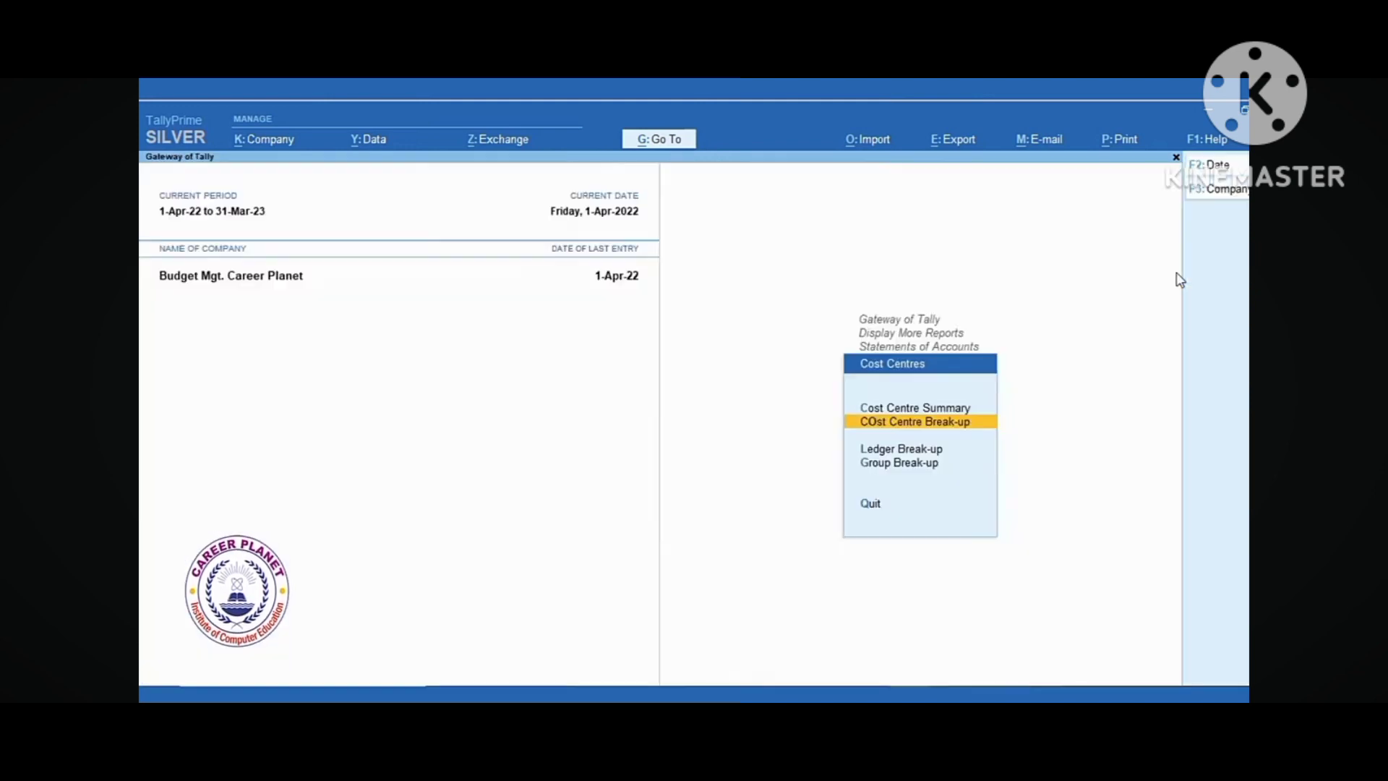
key(Escape)
key(Escape)
key(Escape)
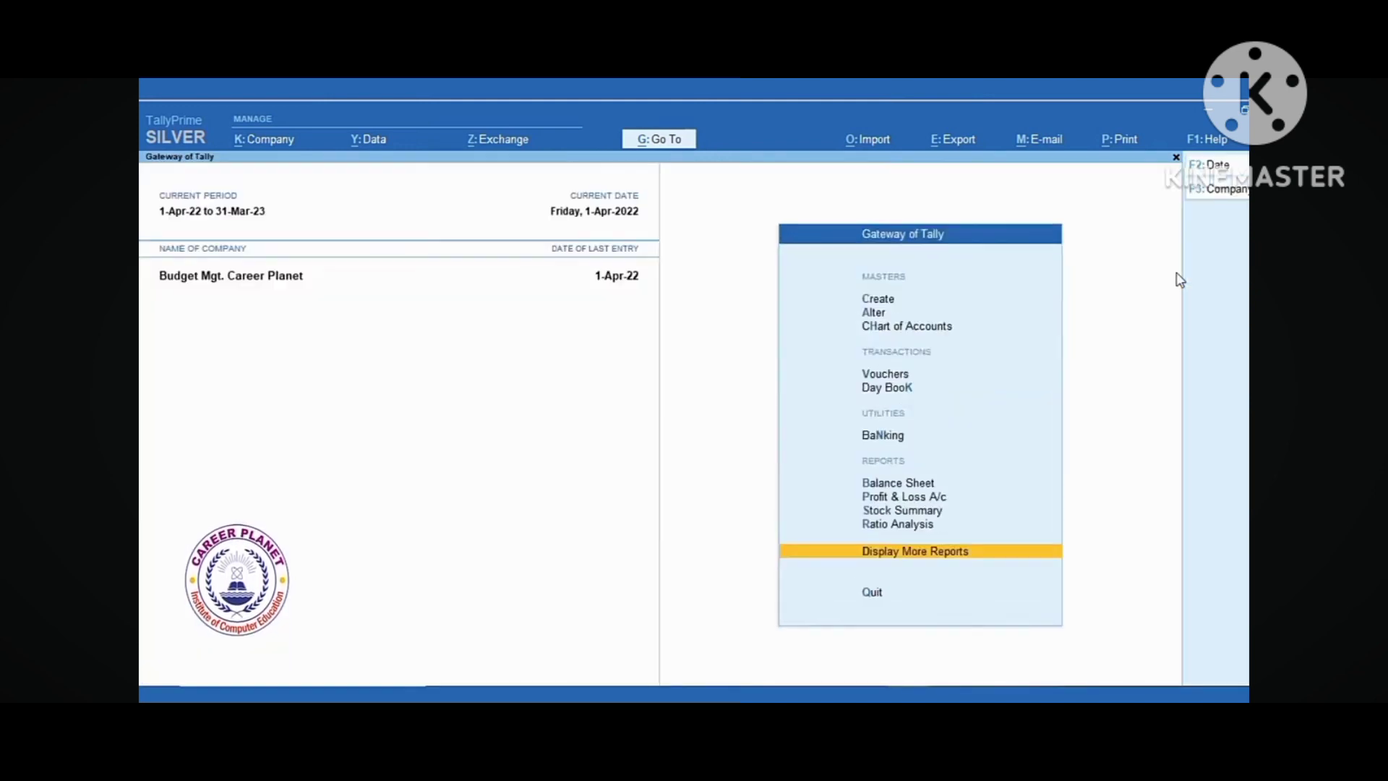